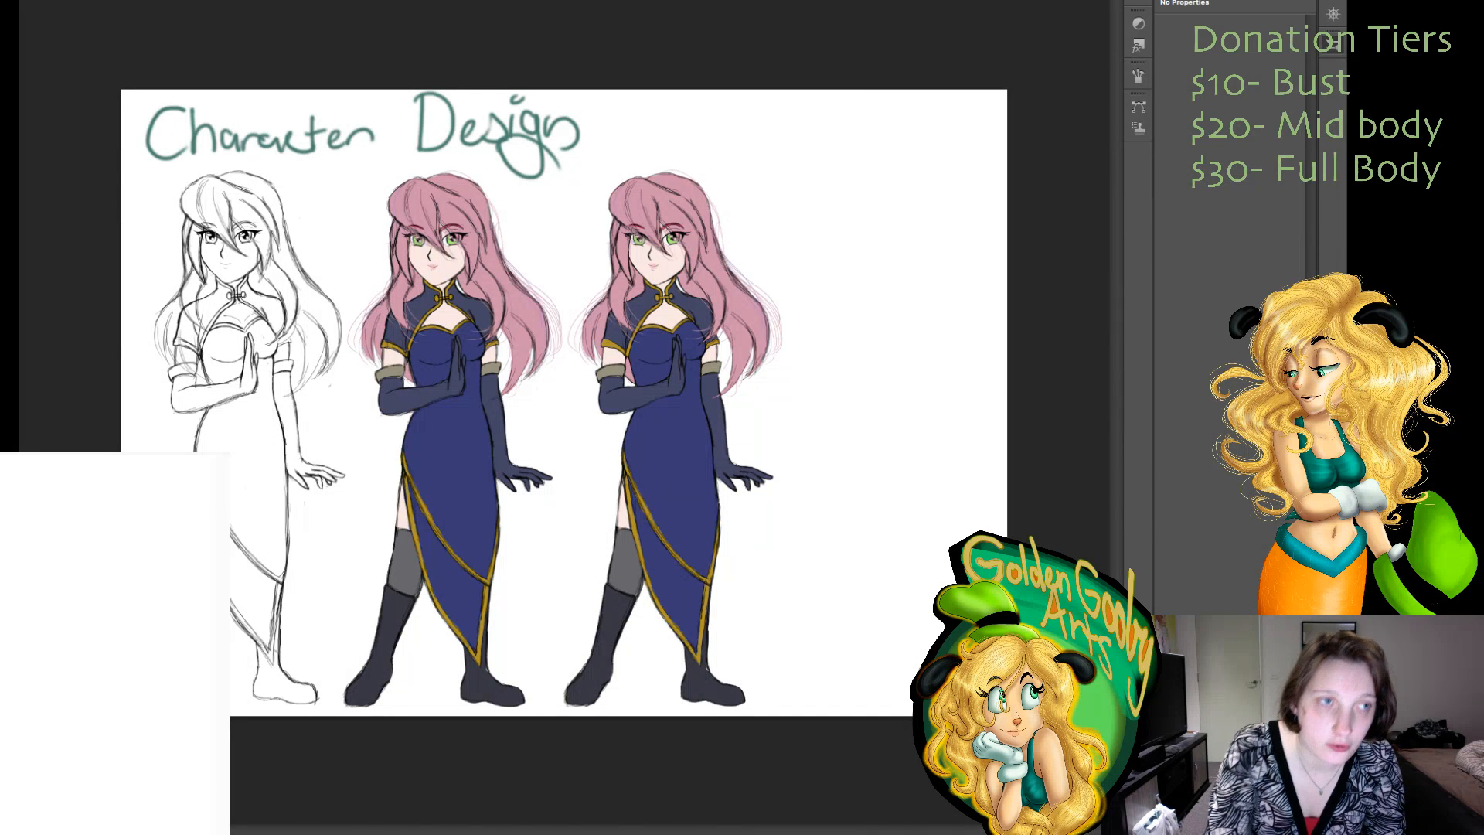
# - Switch to the teal-haired portrait, select the green shirt and shade beneath the chest, undoing the unwanted strokes
pyautogui.hotkey('ctrl', 'Tab')
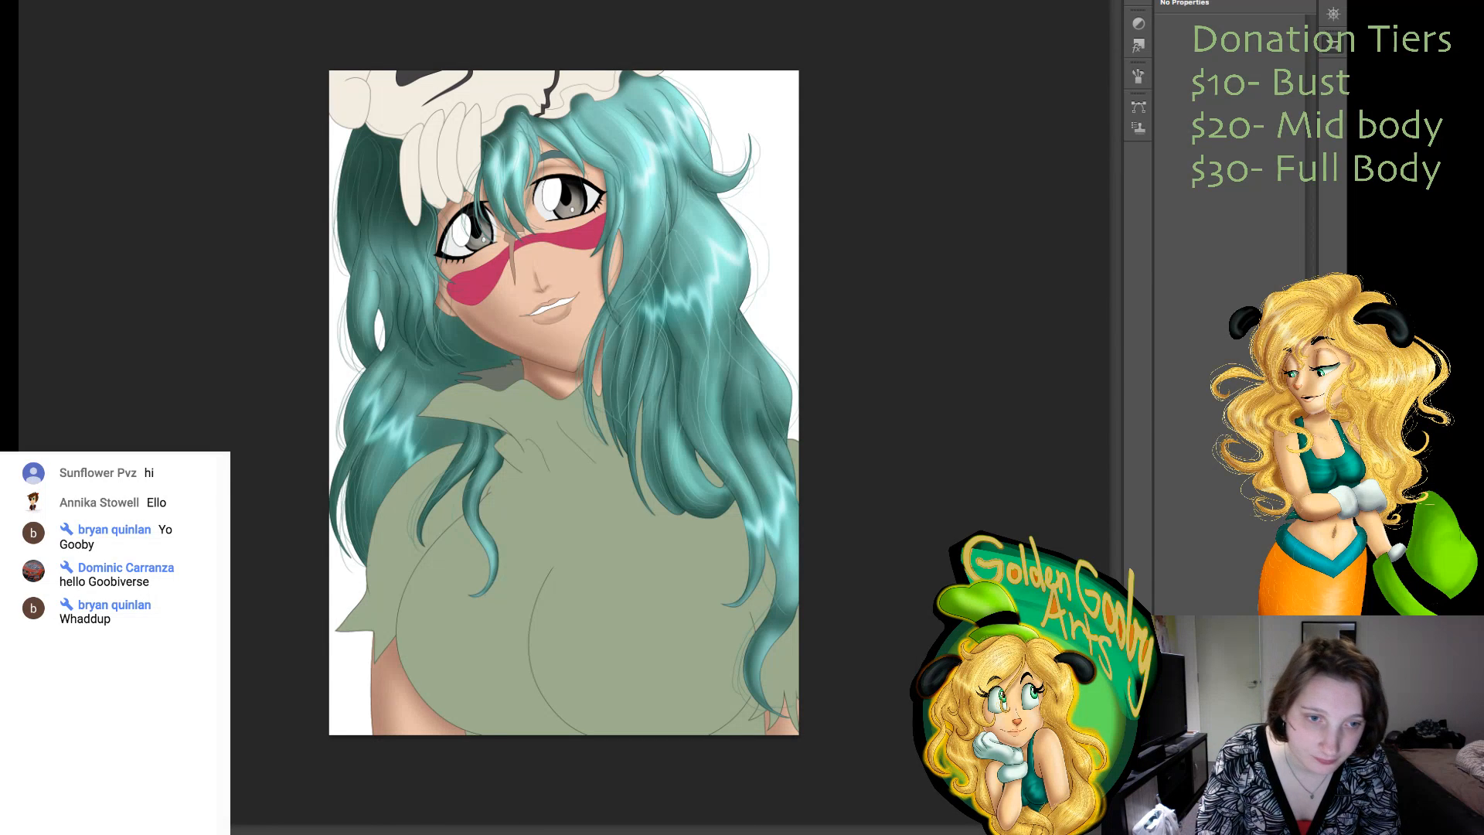
pyautogui.hotkey('ctrl', 'z')
pyautogui.hotkey('ctrl', 'z')
pyautogui.hotkey('ctrl', 'z')
pyautogui.hotkey('ctrl', 'z')
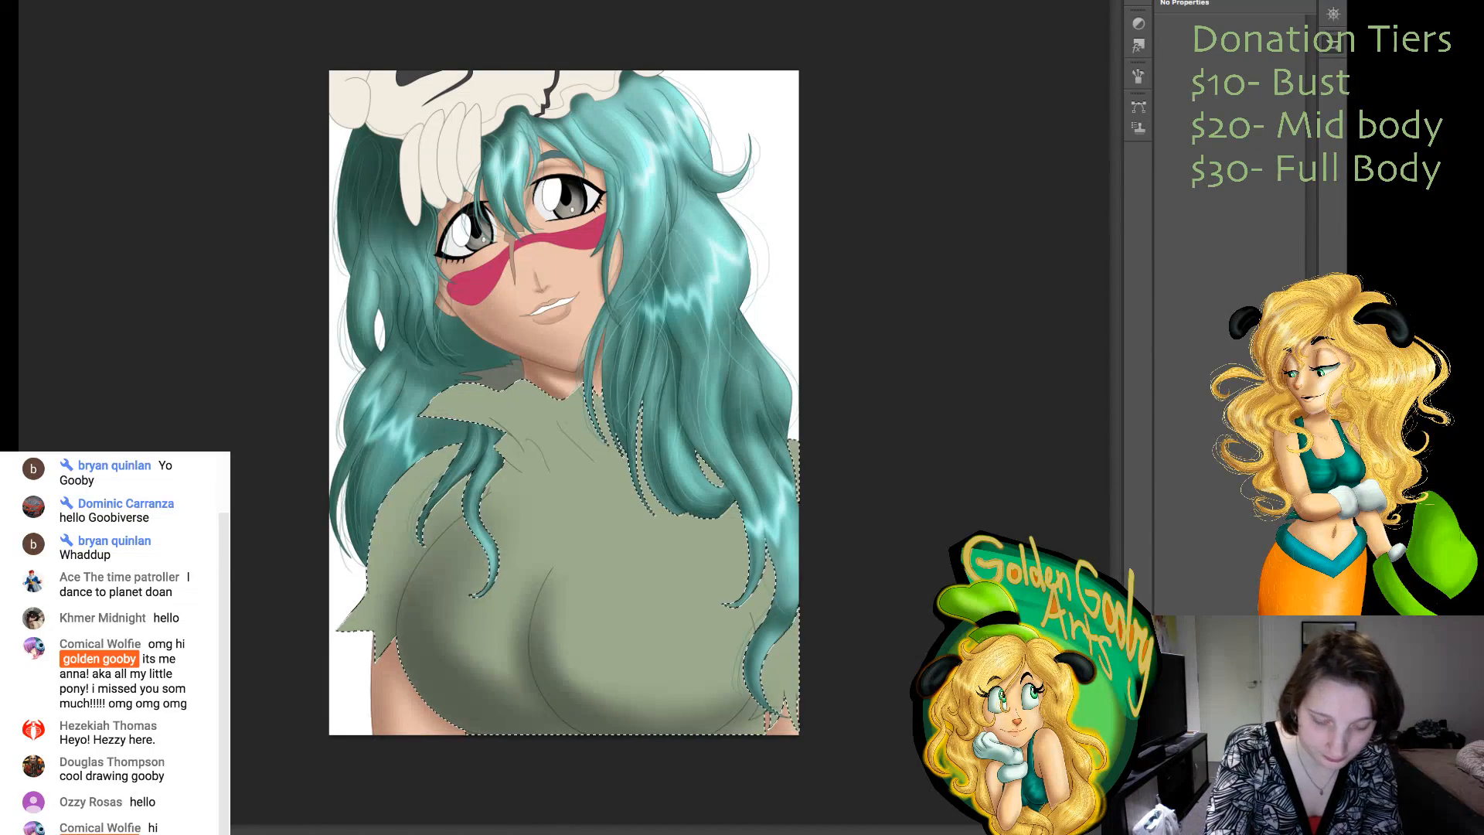
# - Shade the collar folds and the lower chest curves of the selected green shirt with soft dark strokes
pyautogui.hotkey('ctrl', '+')
pyautogui.hotkey('ctrl', '+')
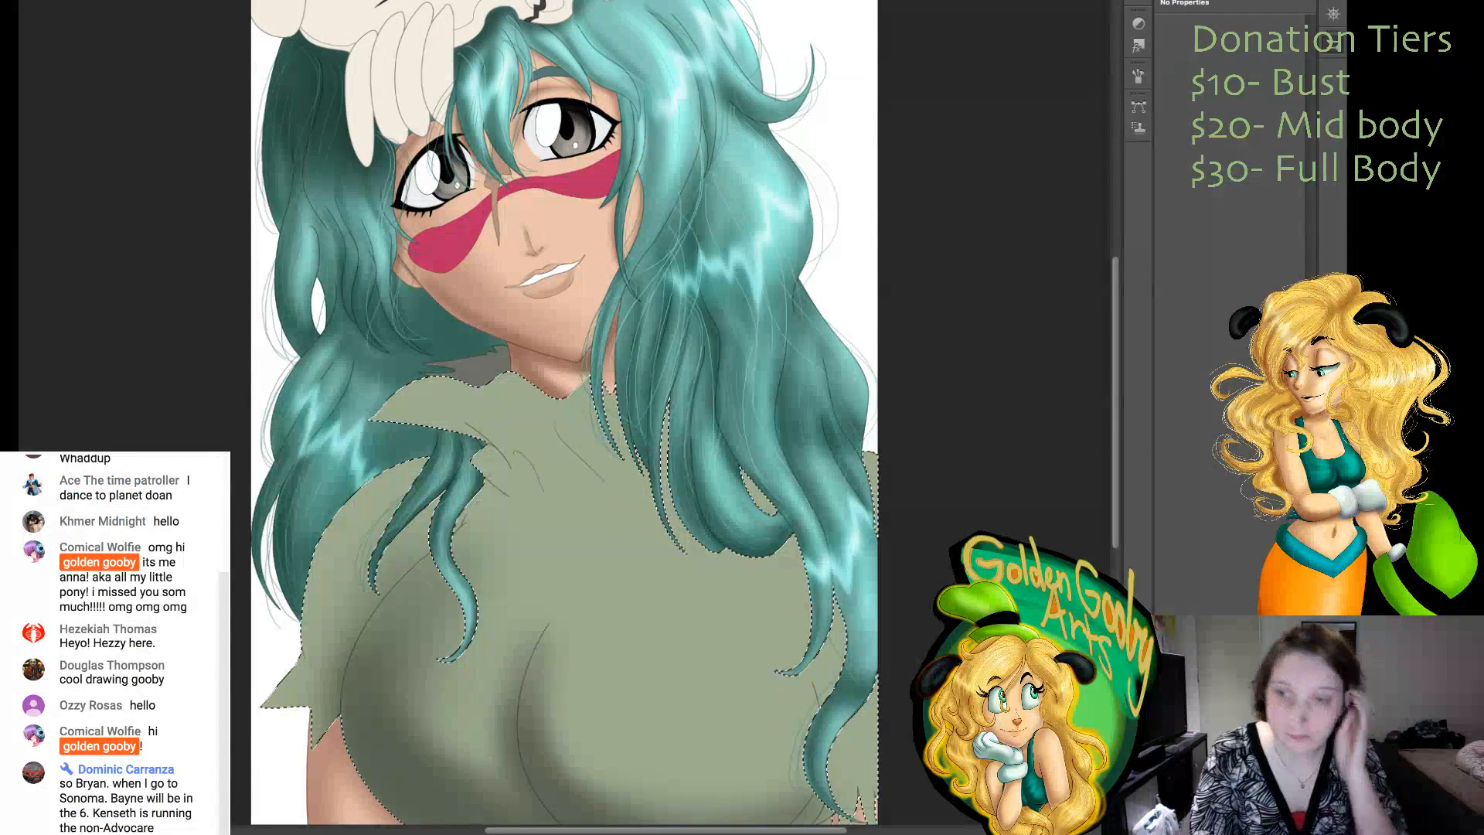
pyautogui.scroll(3, 564, 413)
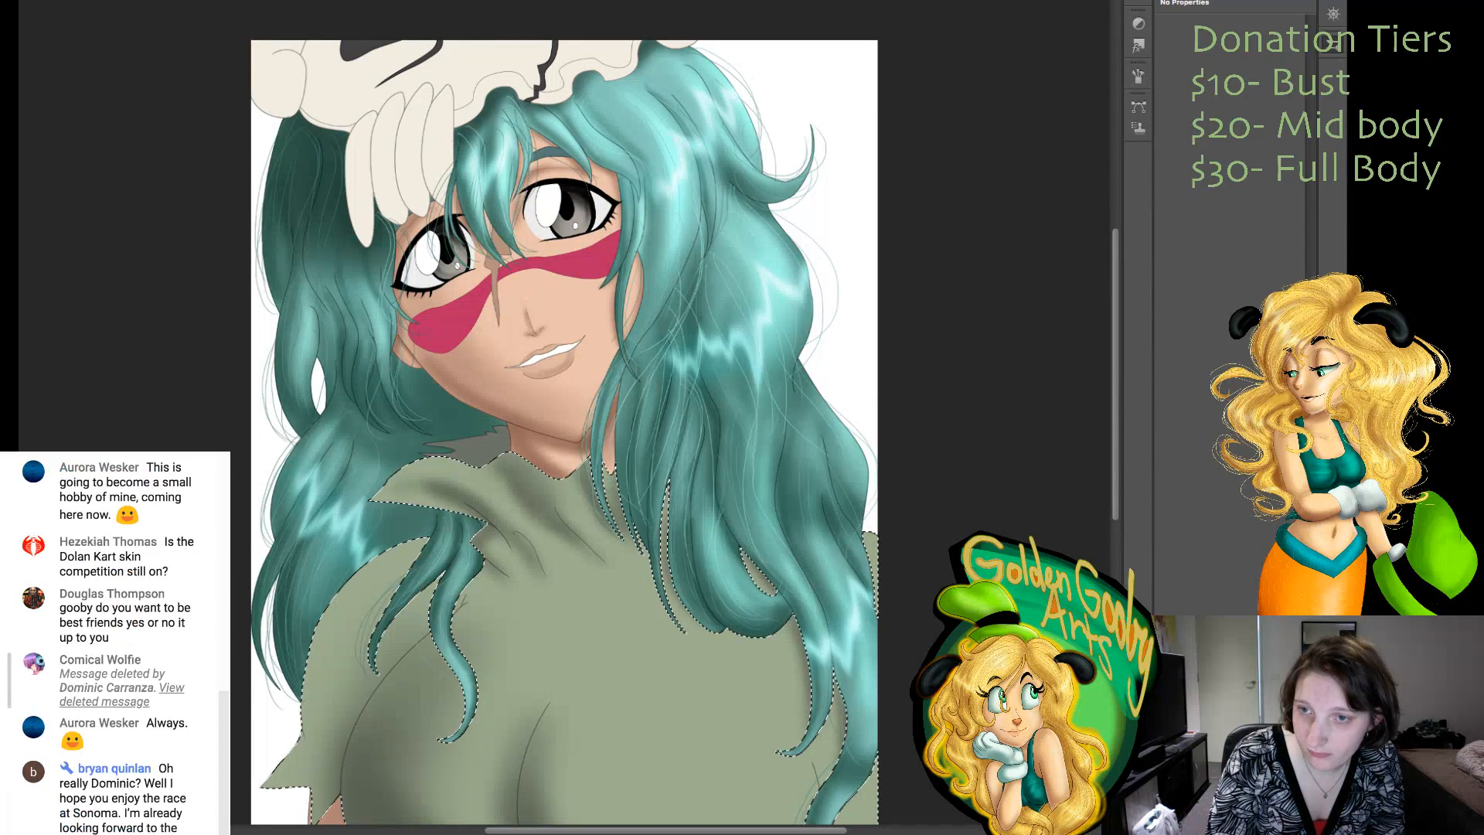
pyautogui.scroll(-2, 564, 413)
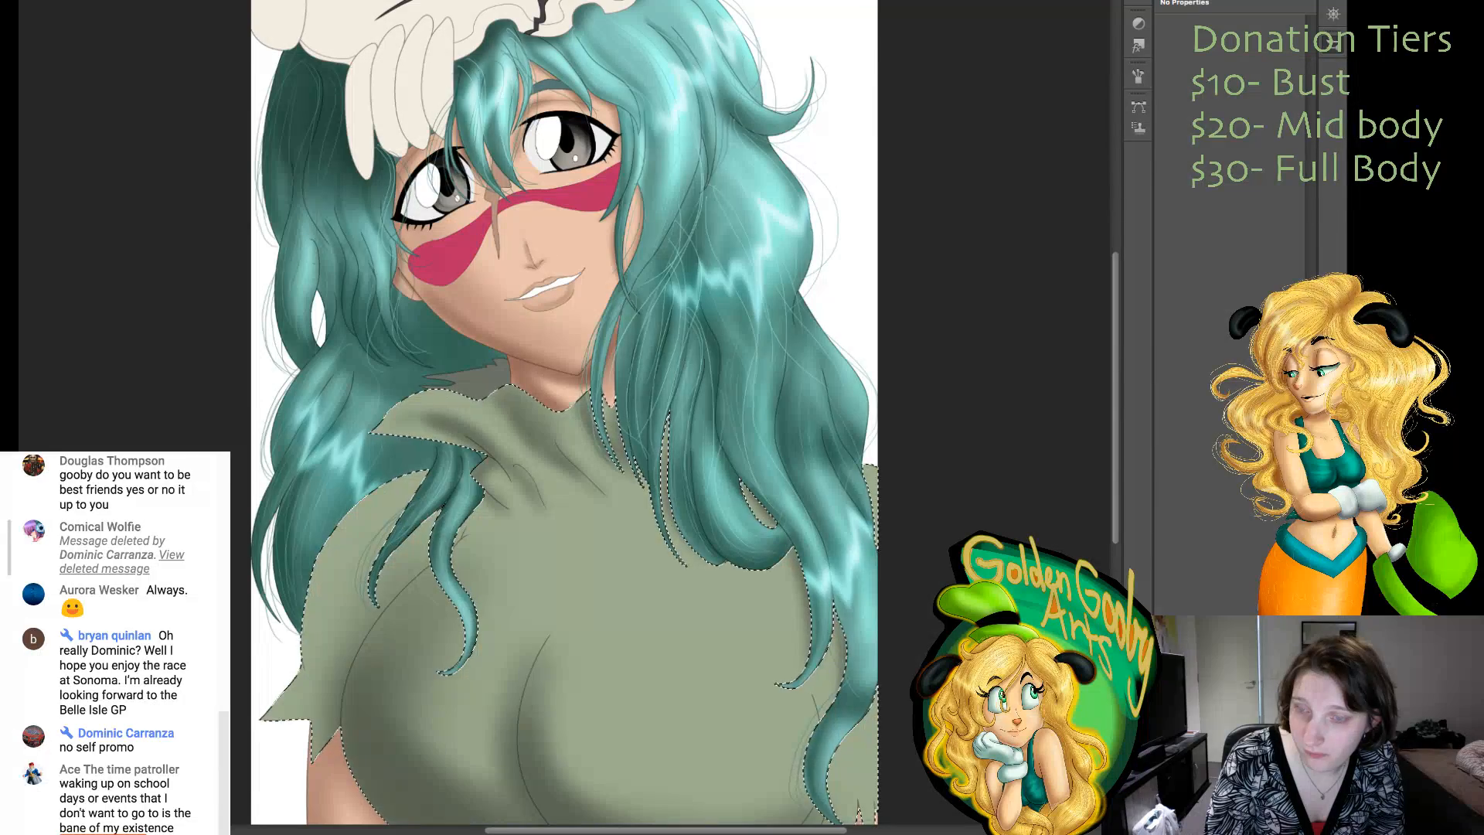
pyautogui.scroll(-4, 564, 413)
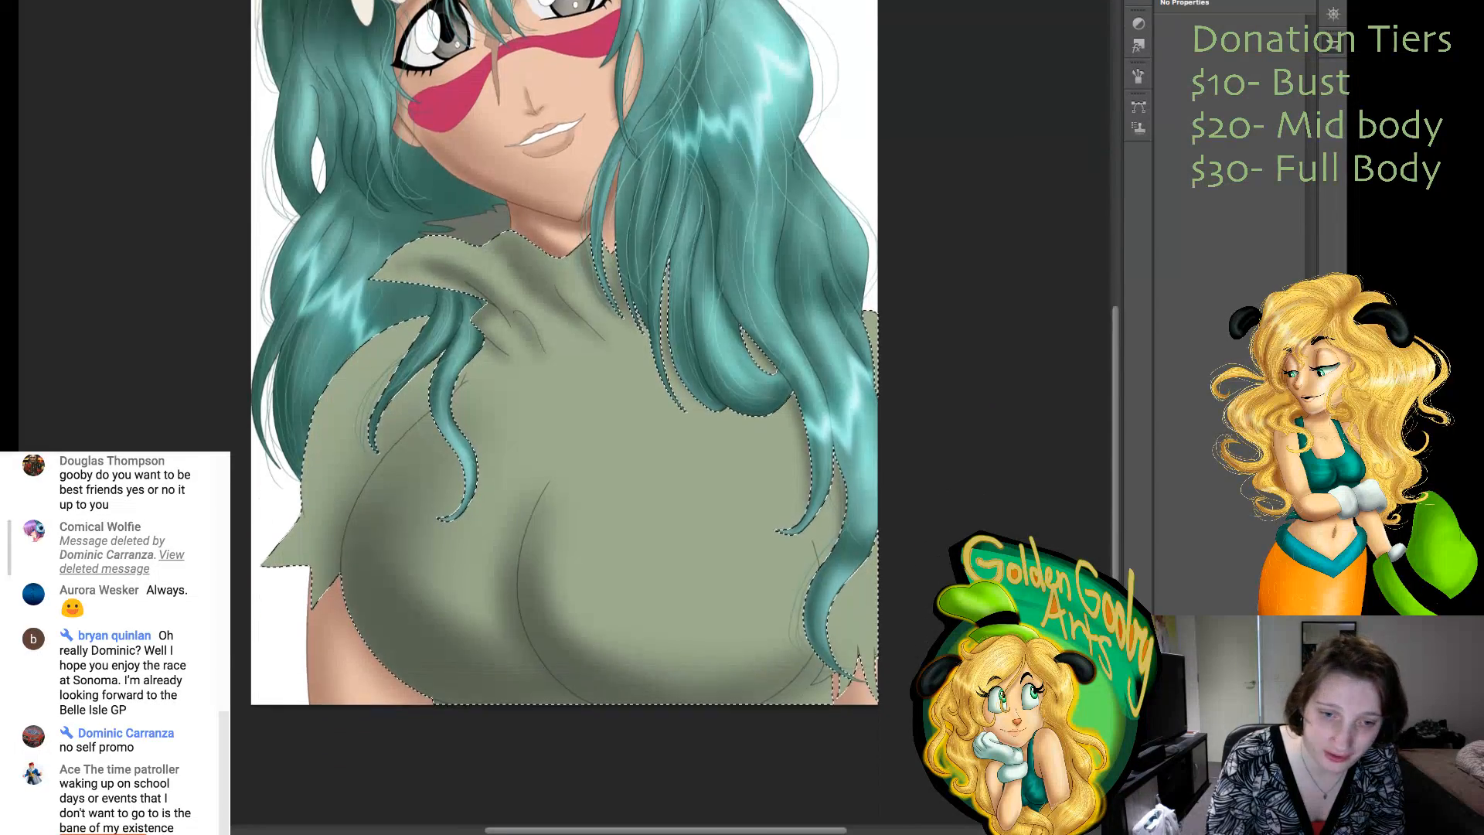
# - Deepen the shirt's shadows below the collar, around the chest contours and along the sleeves
pyautogui.scroll(4, 565, 413)
pyautogui.scroll(-3, 565, 413)
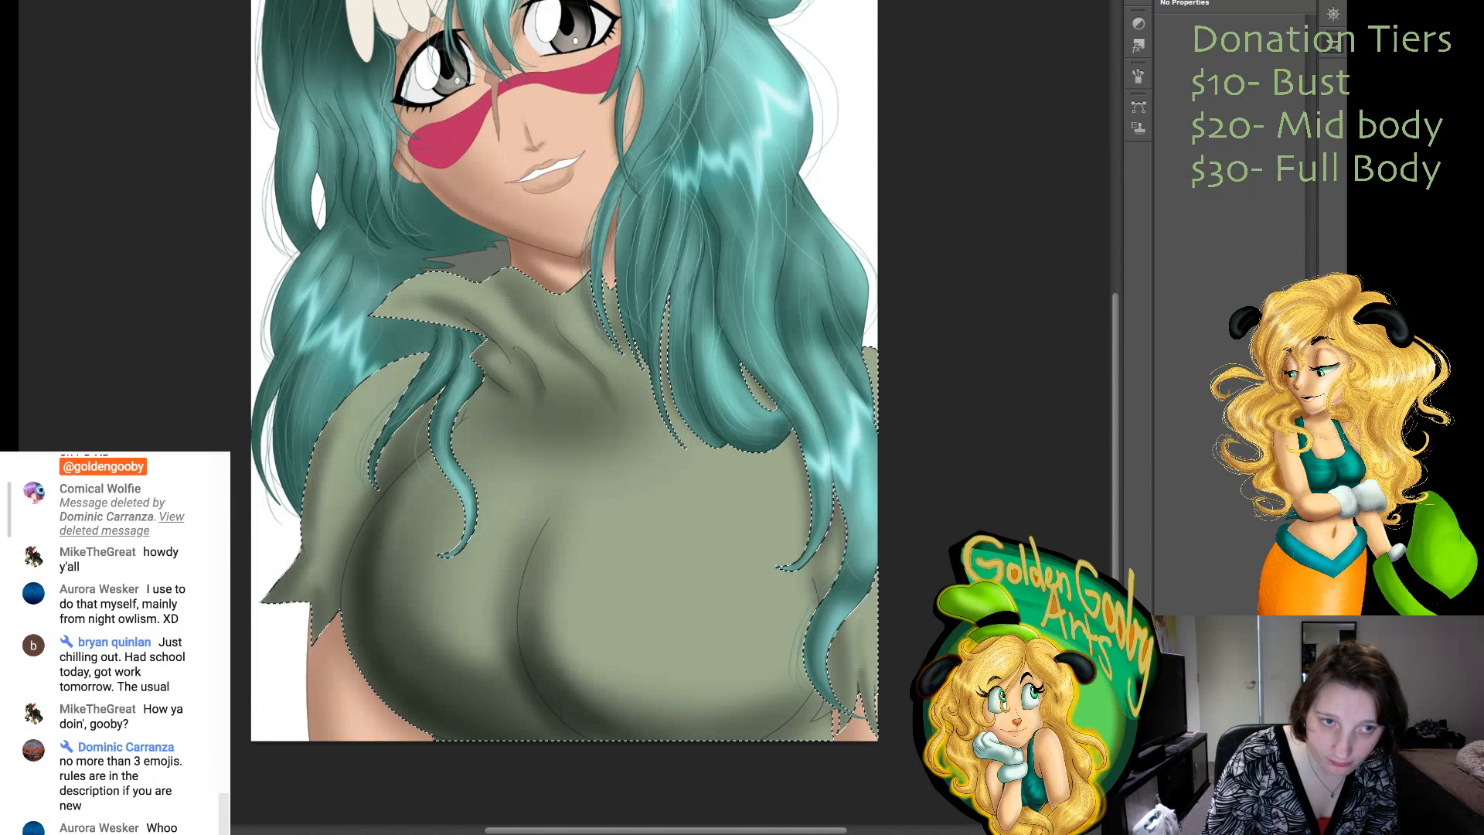
pyautogui.scroll(5, 564, 402)
pyautogui.scroll(-4, 564, 402)
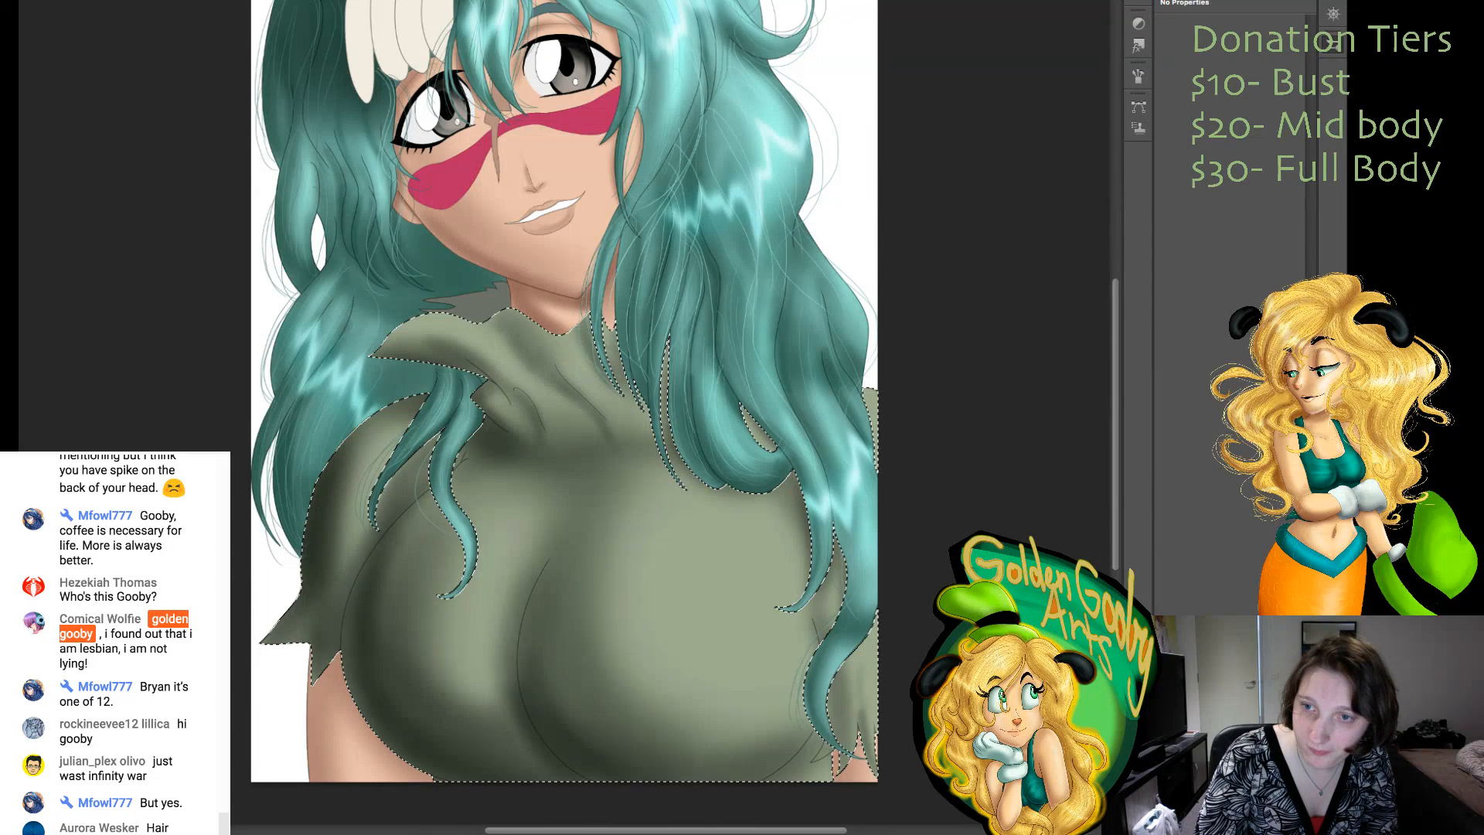
pyautogui.scroll(-1, 564, 387)
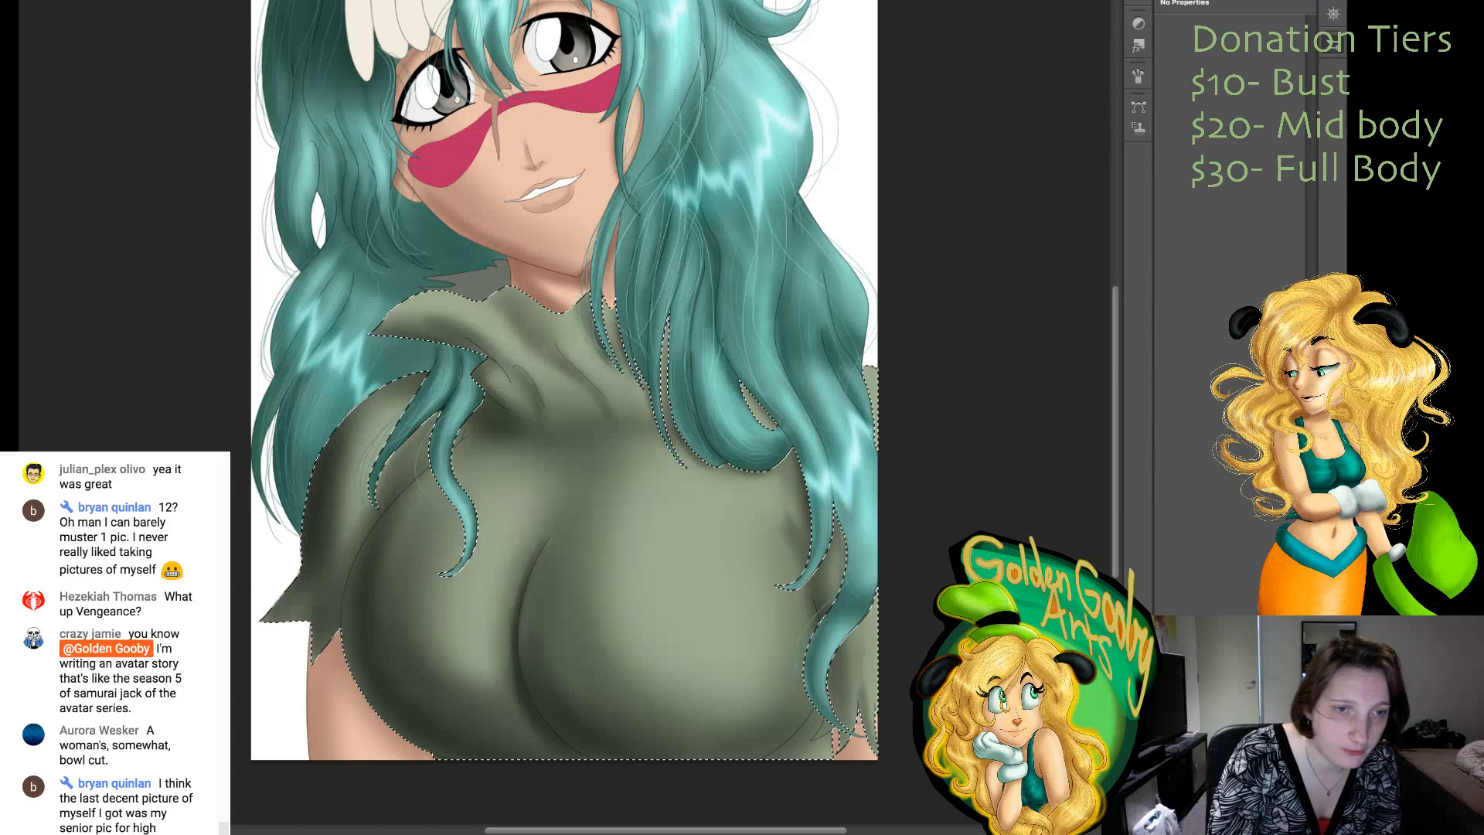
# - Select the inner collar piece behind the neck, shade it darker and deselect it
pyautogui.click(484, 283)
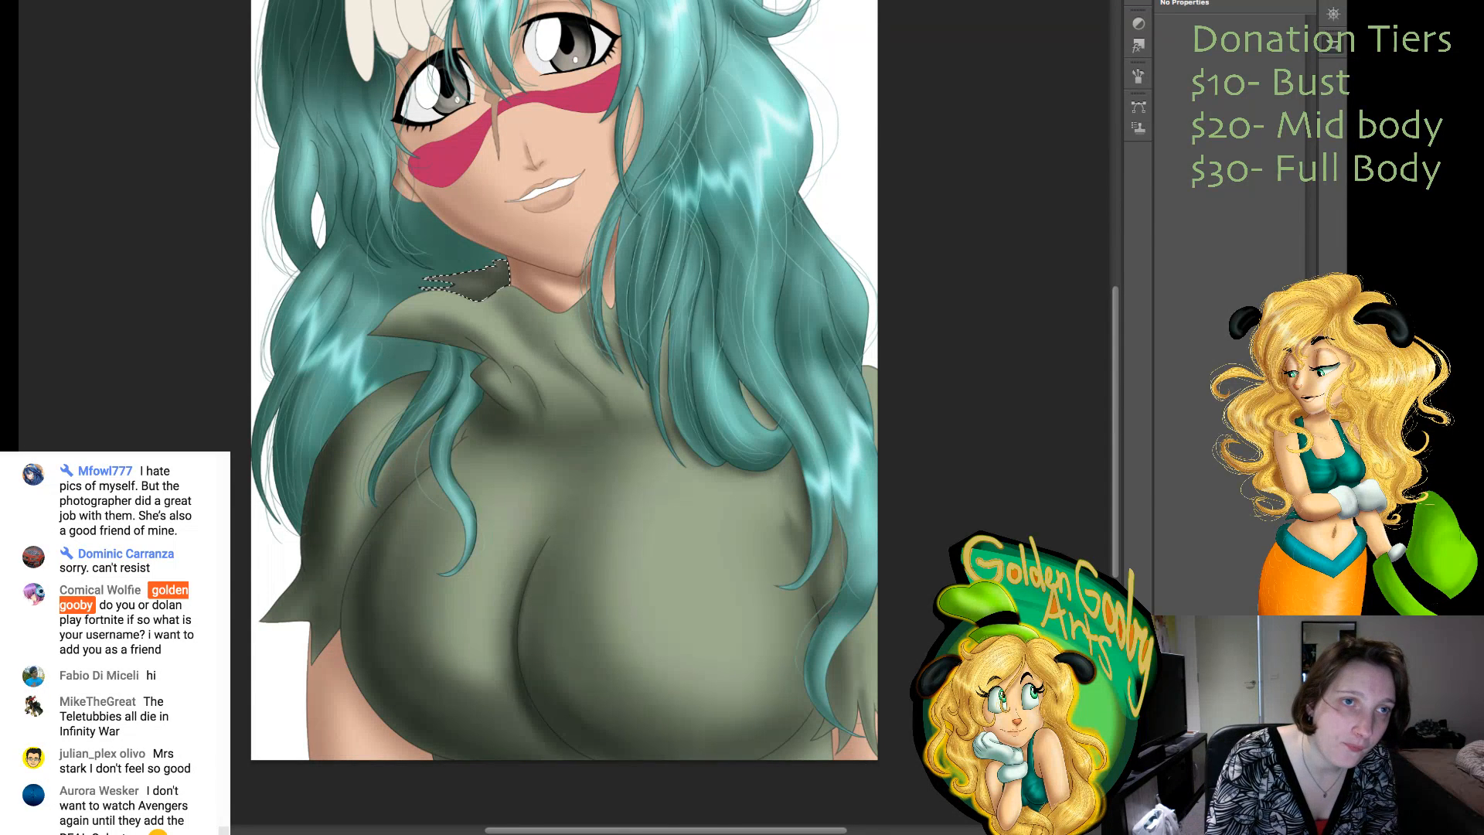
pyautogui.hotkey('ctrl', 'd')
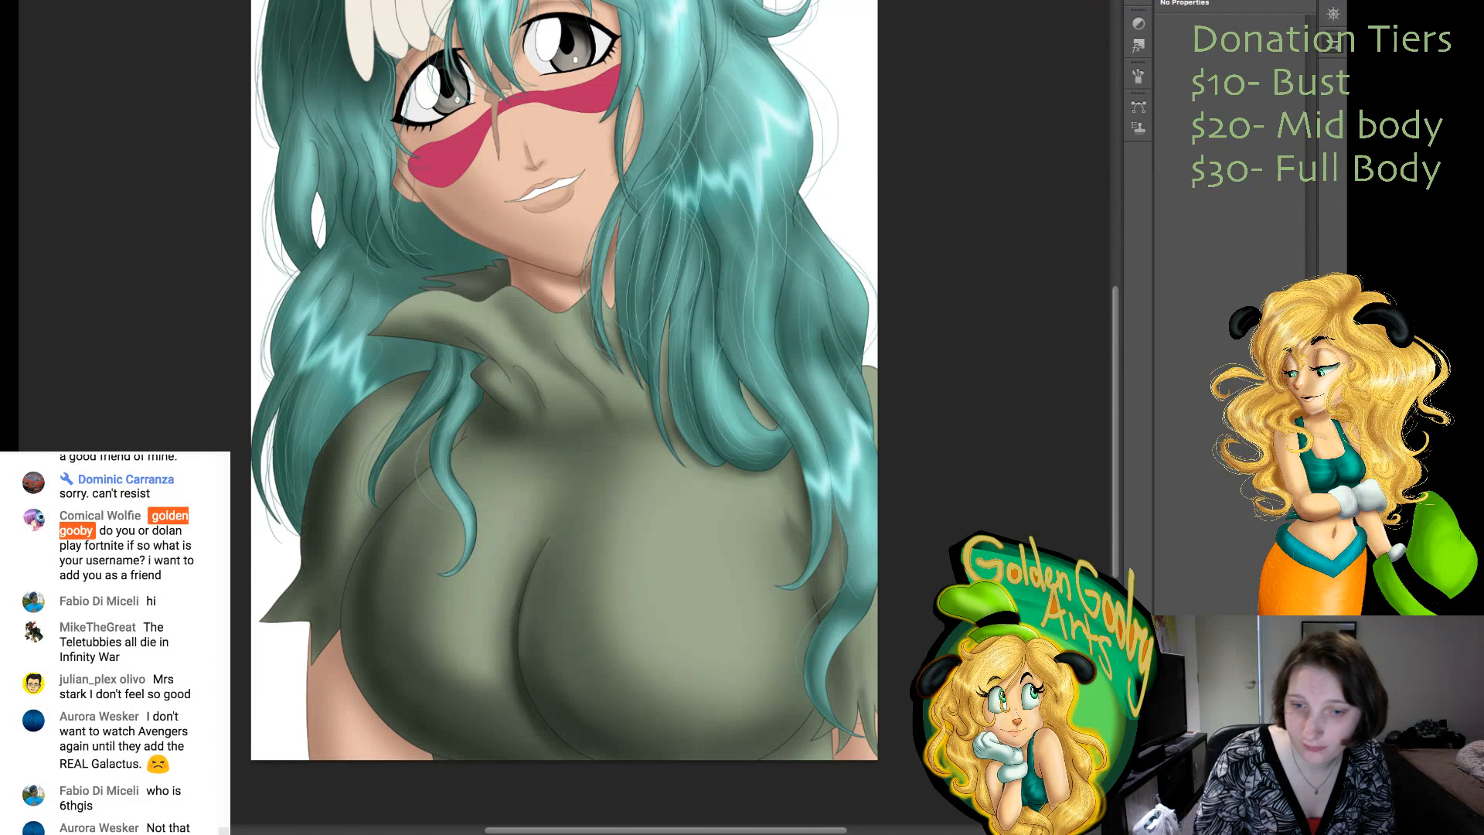
# - Select the green shirt again and paint soft light highlights on the chest, collar folds and sleeve
pyautogui.click(572, 495)
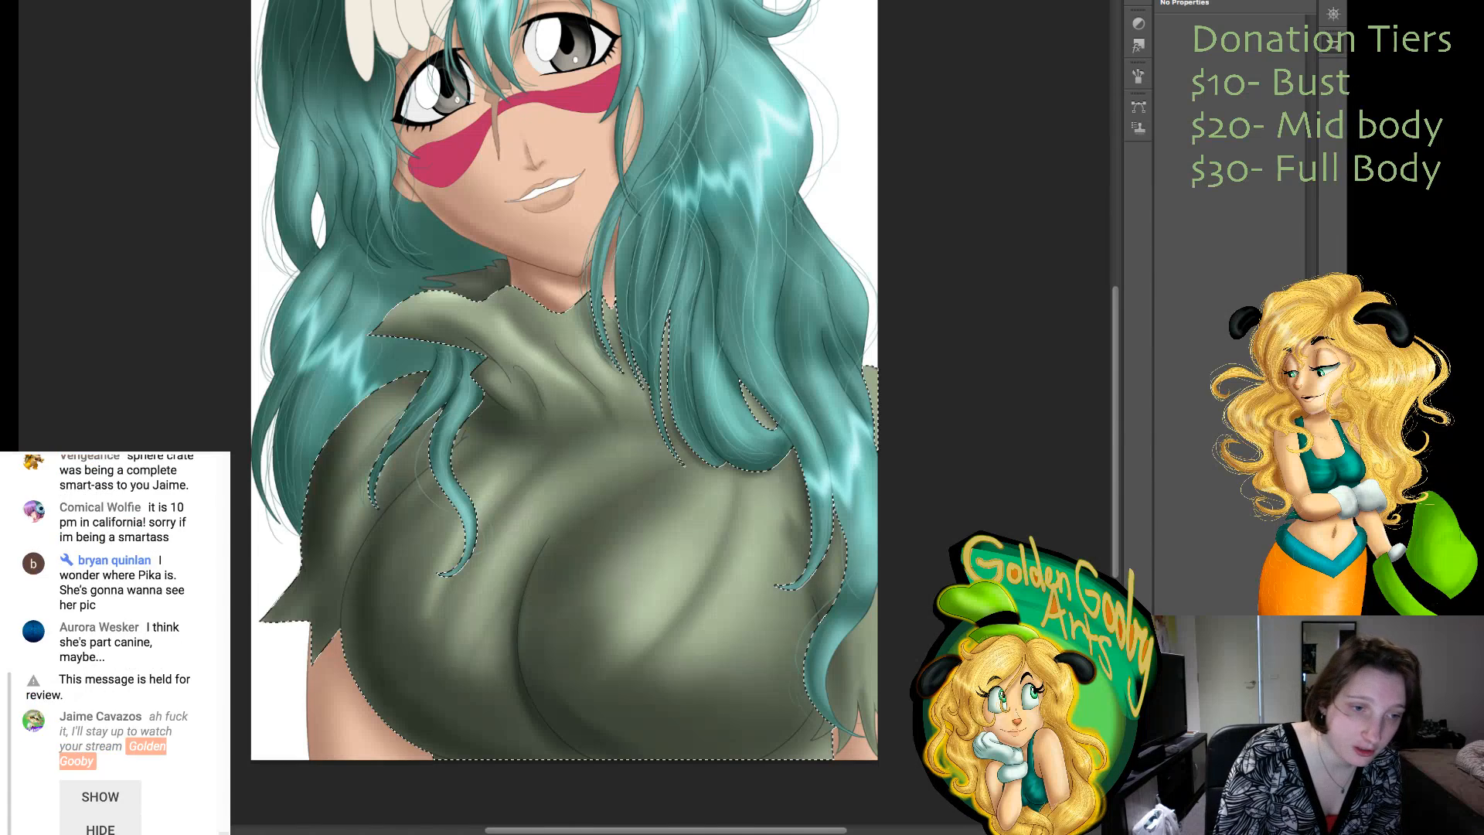
pyautogui.moveTo(335, 453); pyautogui.dragTo(396, 385)
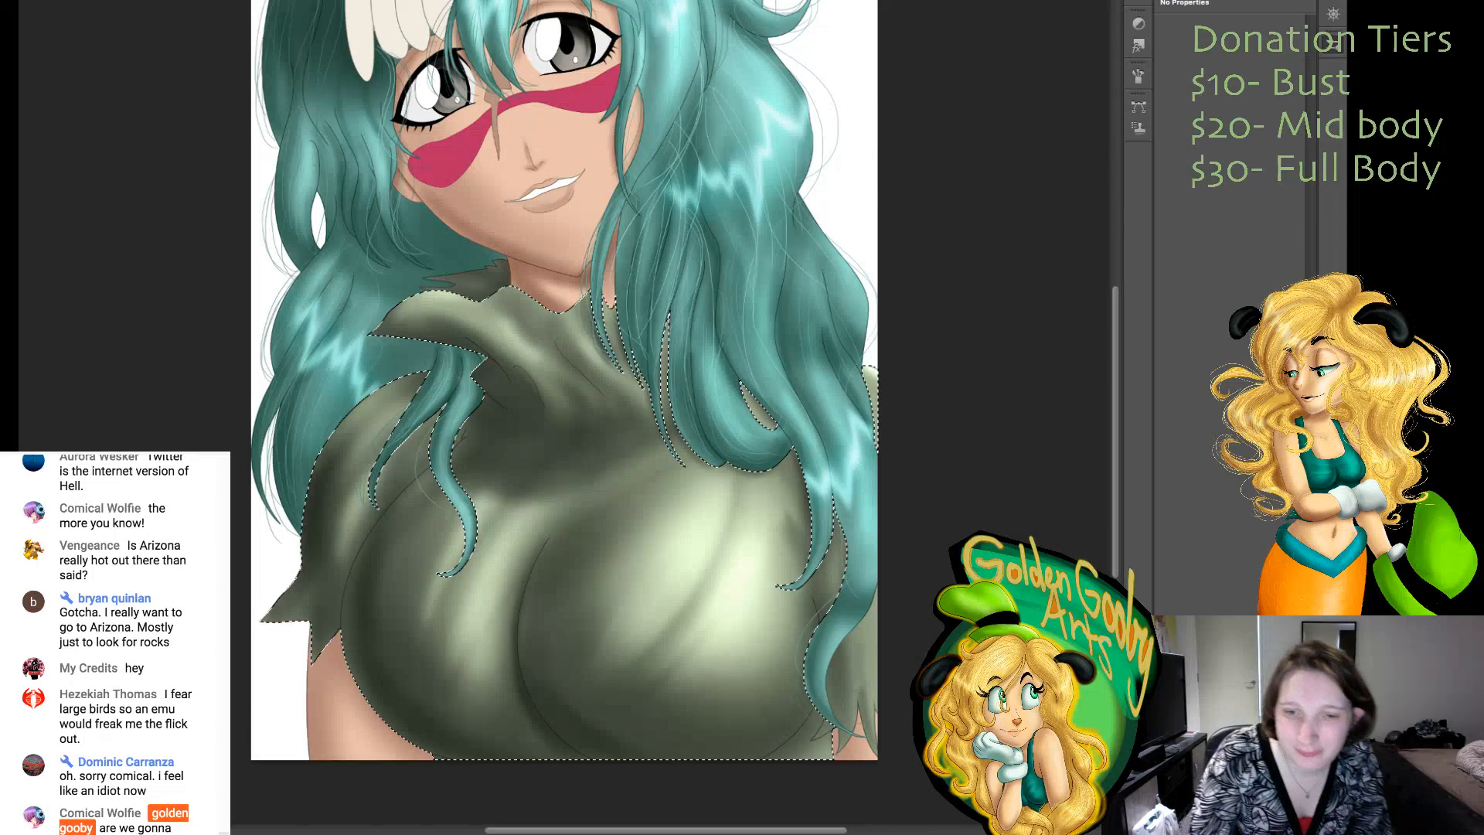
pyautogui.scroll(4, 564, 417)
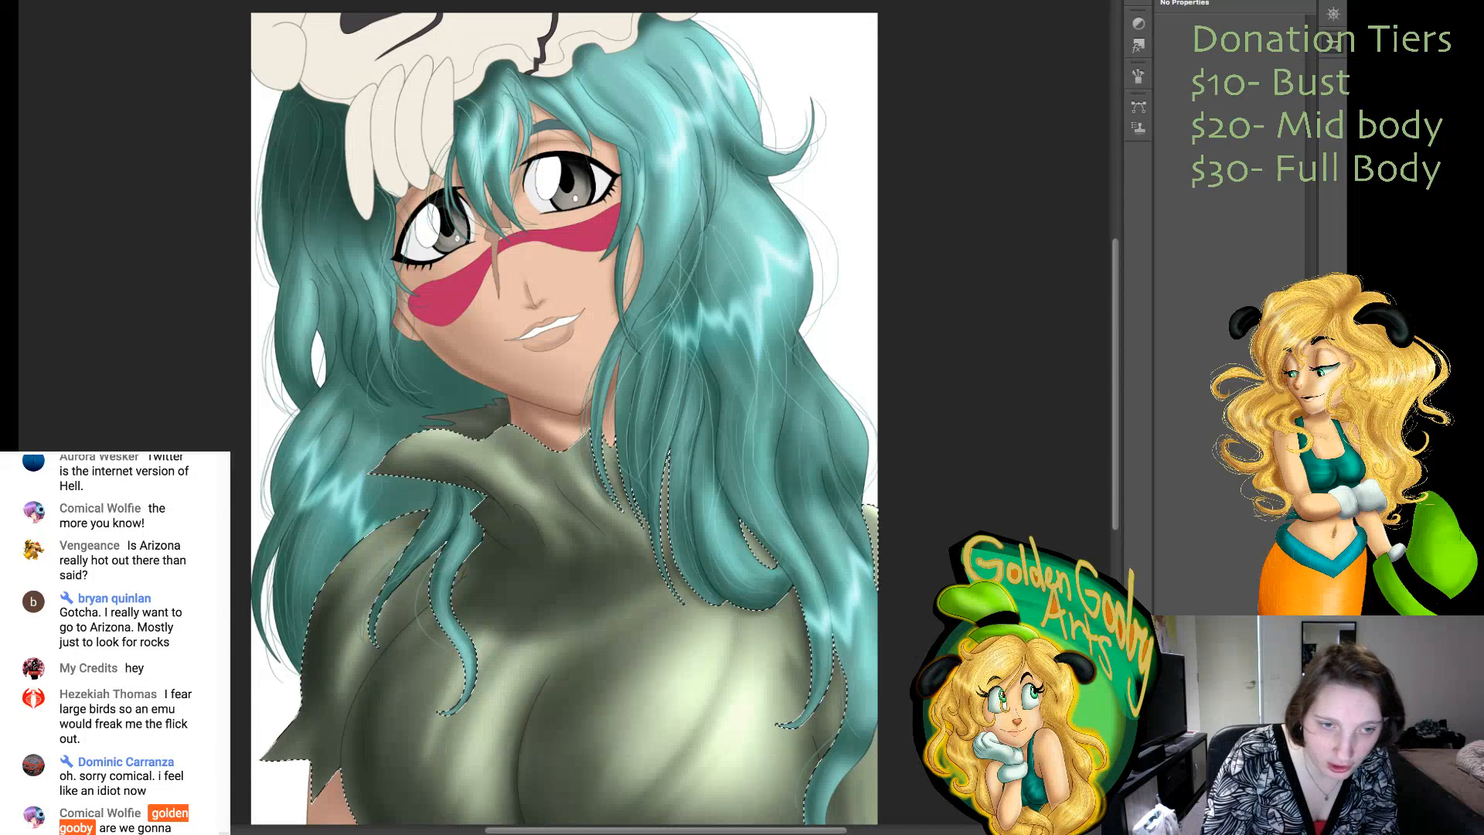
# - Select the skin areas of the face, ear and neck
pyautogui.click(533, 367)
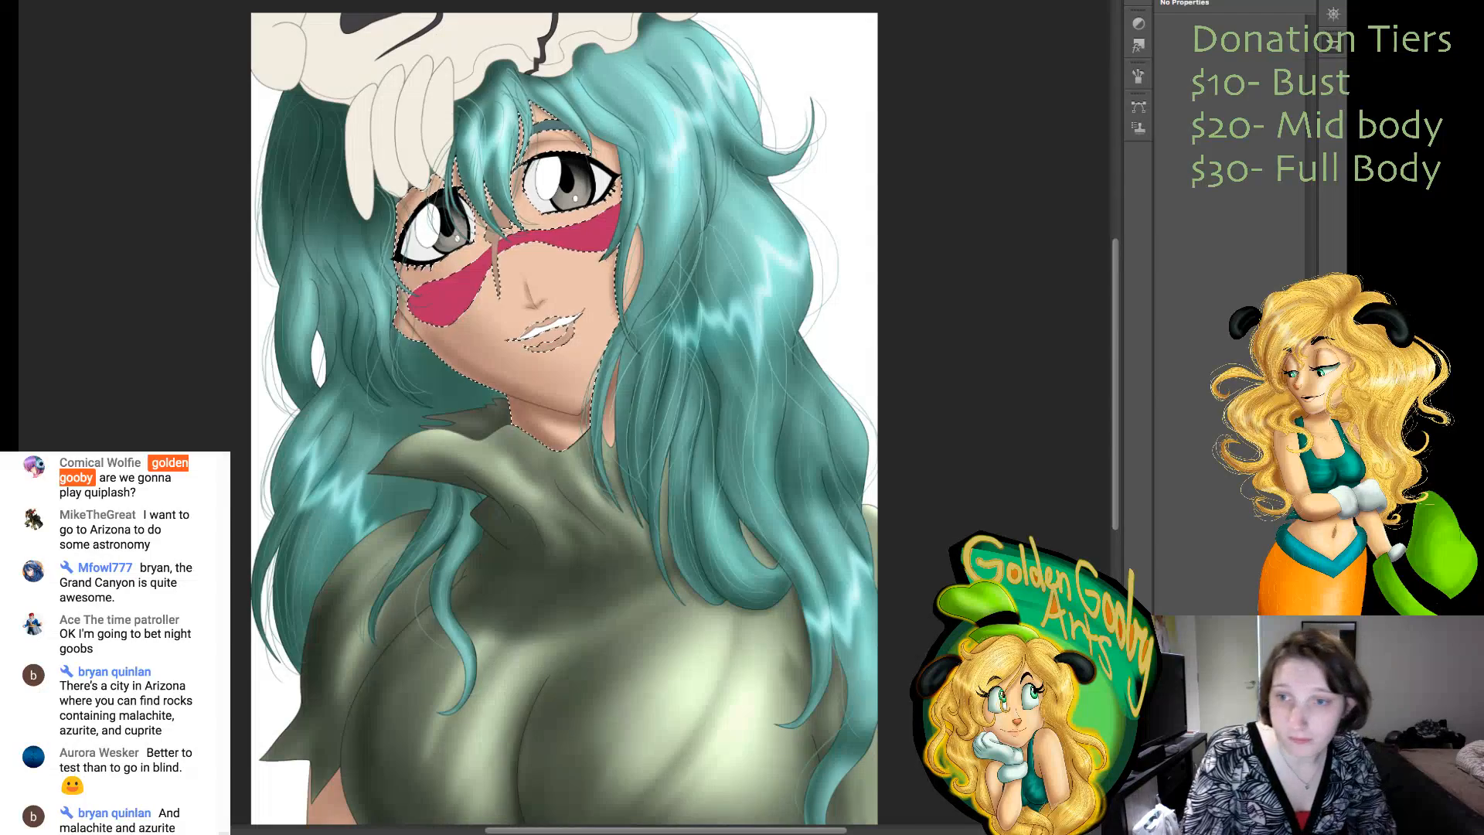
pyautogui.hotkey('ctrl', '+')
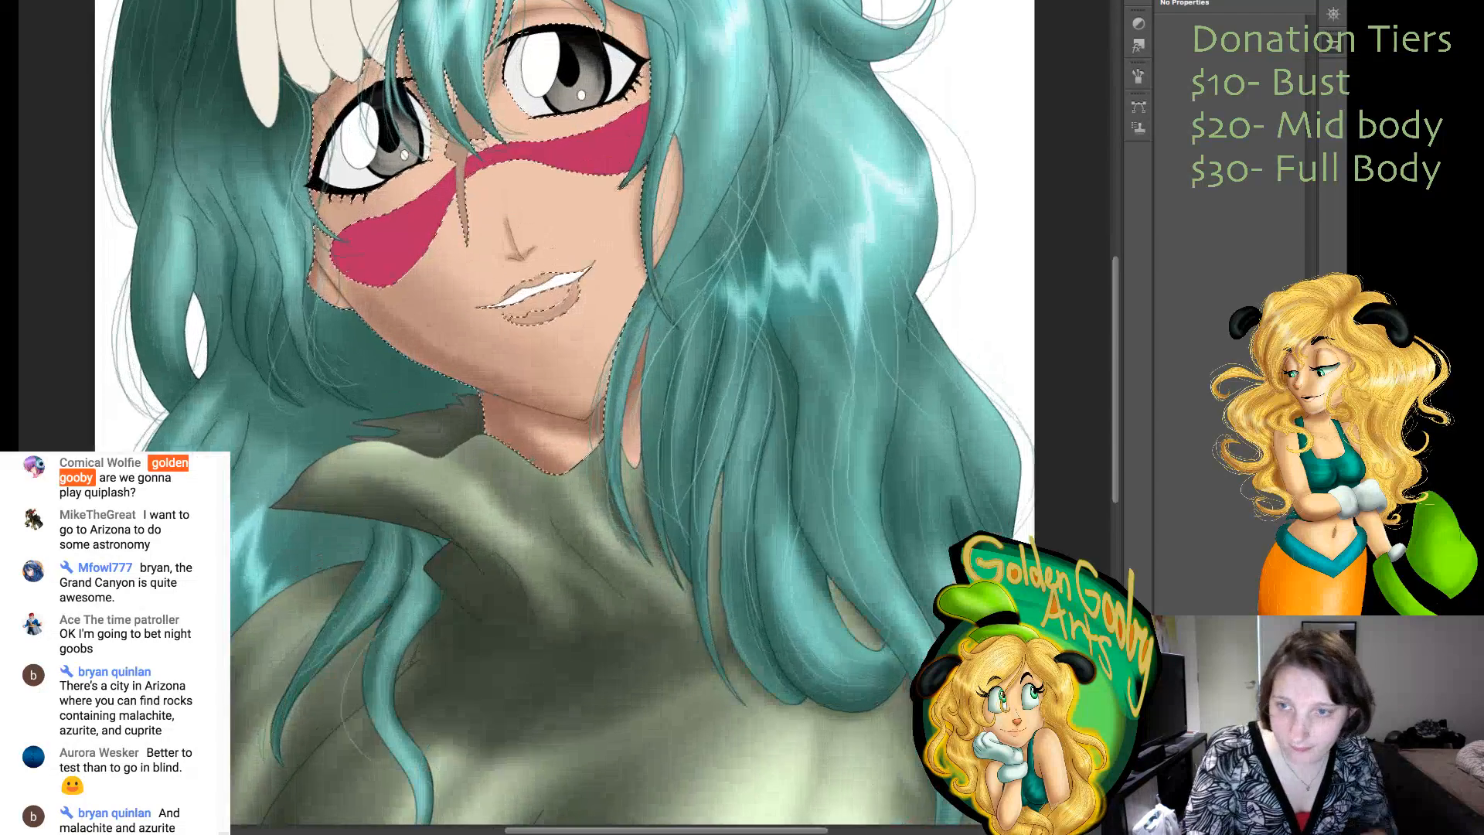
pyautogui.scroll(3, 564, 417)
pyautogui.scroll(2, 564, 418)
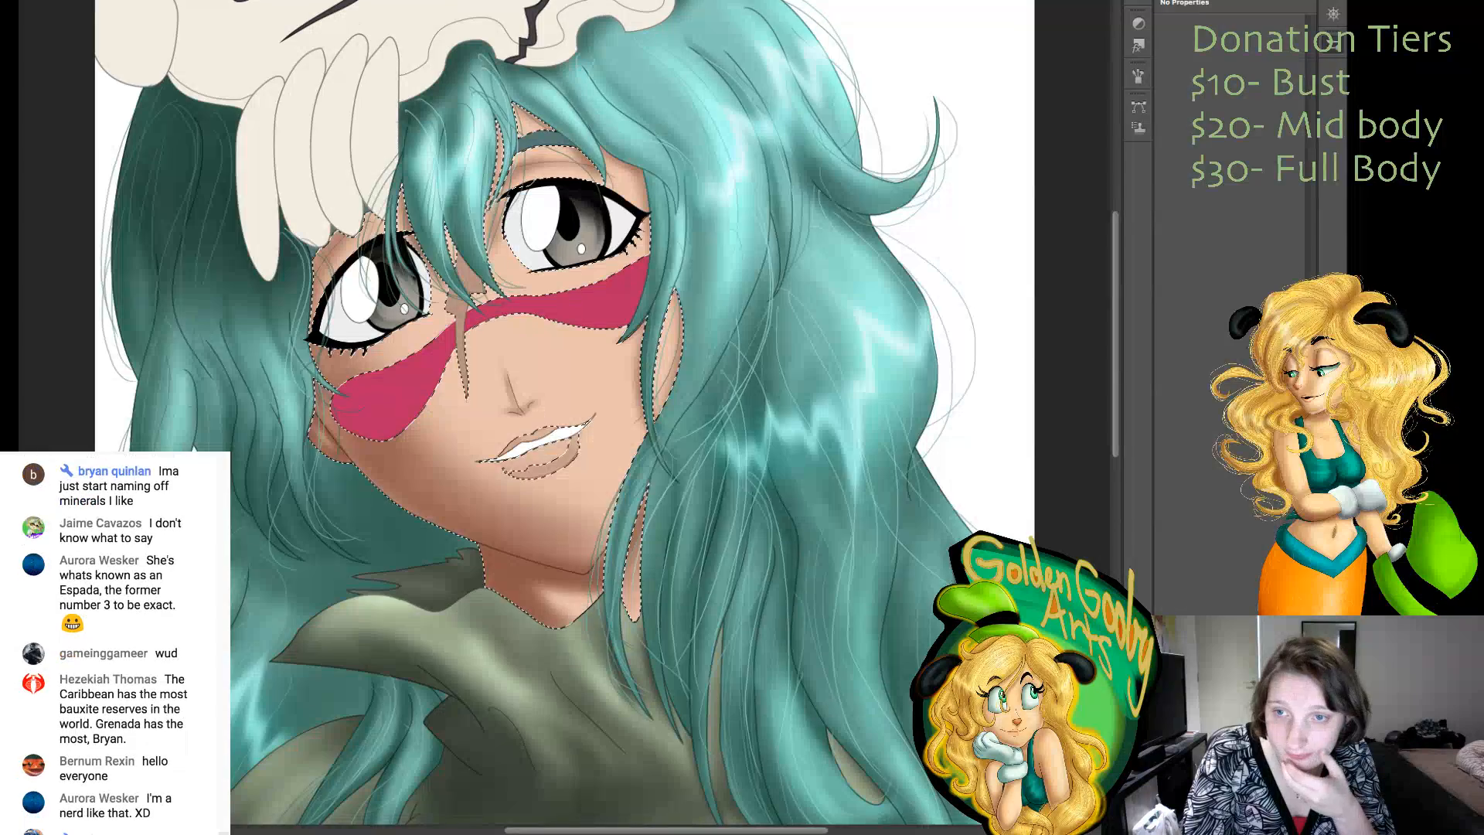
# - Add the visible skin of both upper arms, including the gaps in the torn sleeve, to the selection
pyautogui.scroll(-3, 564, 415)
pyautogui.scroll(-6, 565, 415)
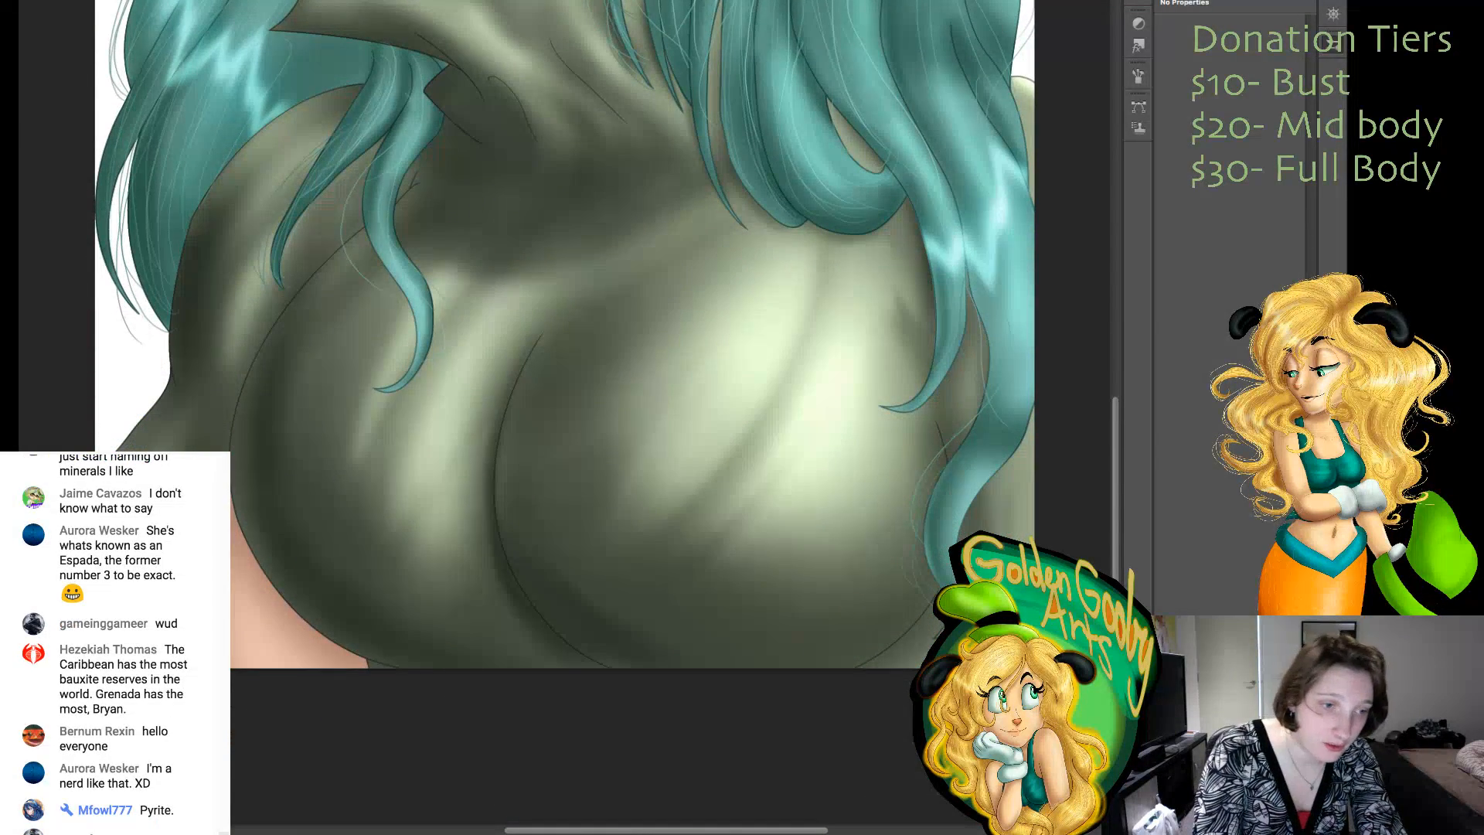
pyautogui.click(281, 623)
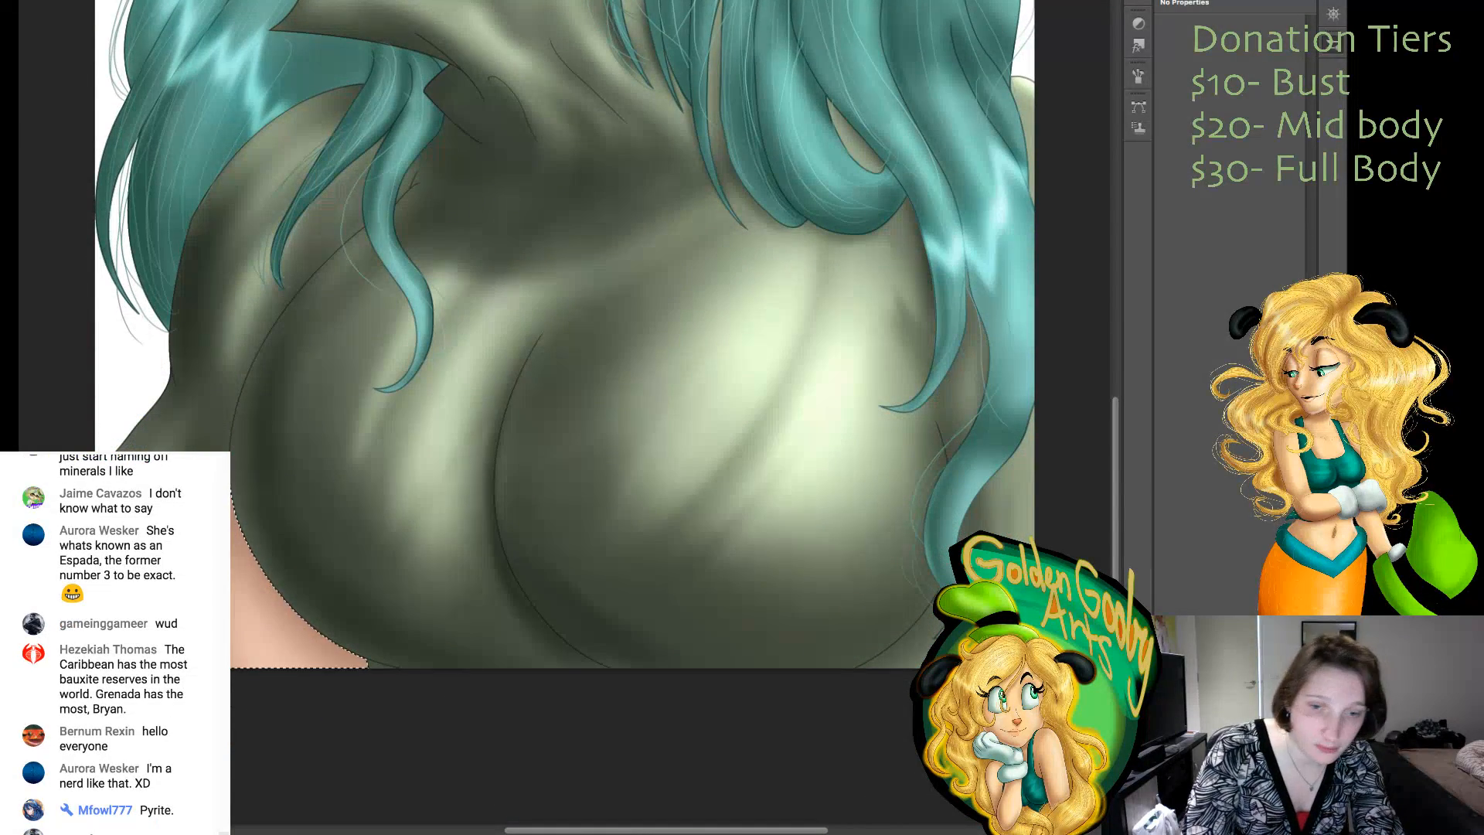
pyautogui.hscroll(5, 526, 332)
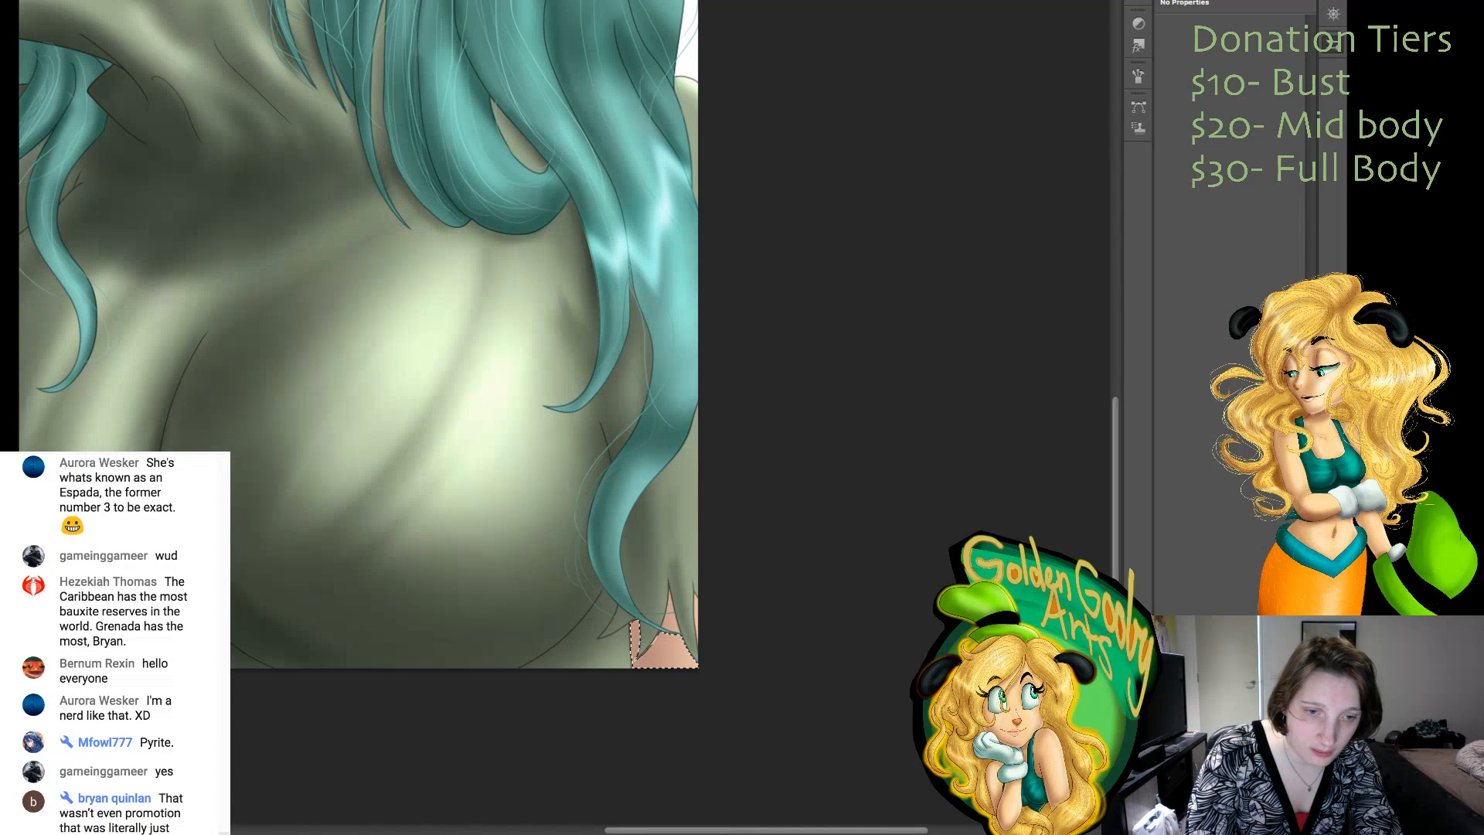
pyautogui.keyDown('shift'); pyautogui.click(697, 623); pyautogui.keyUp('shift')
pyautogui.keyDown('shift'); pyautogui.click(674, 621); pyautogui.keyUp('shift')
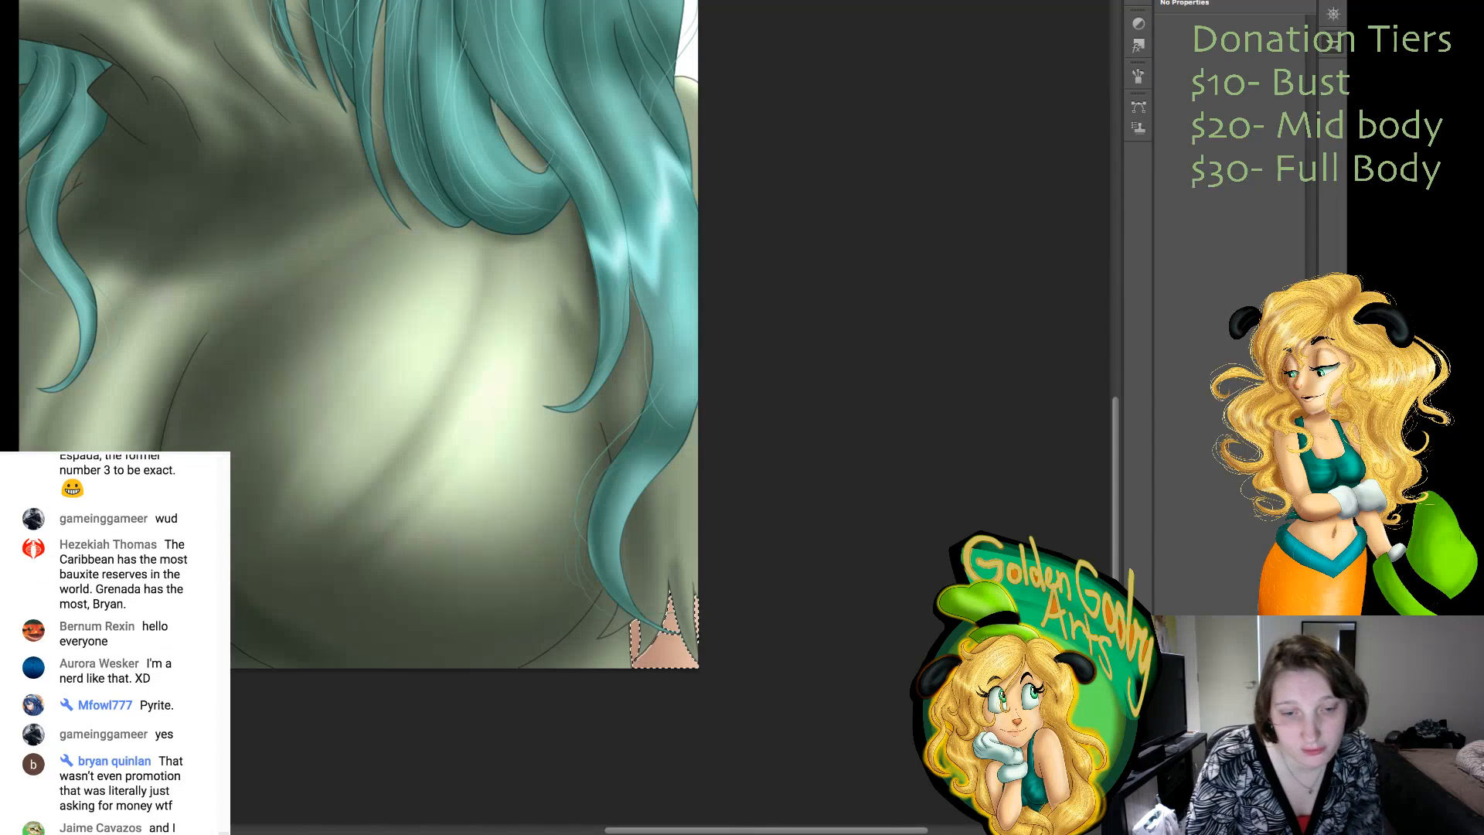
# - Shade the skin of both upper arms with soft darker brown strokes
pyautogui.hscroll(-5, 526, 333)
pyautogui.hscroll(-1, 640, 334)
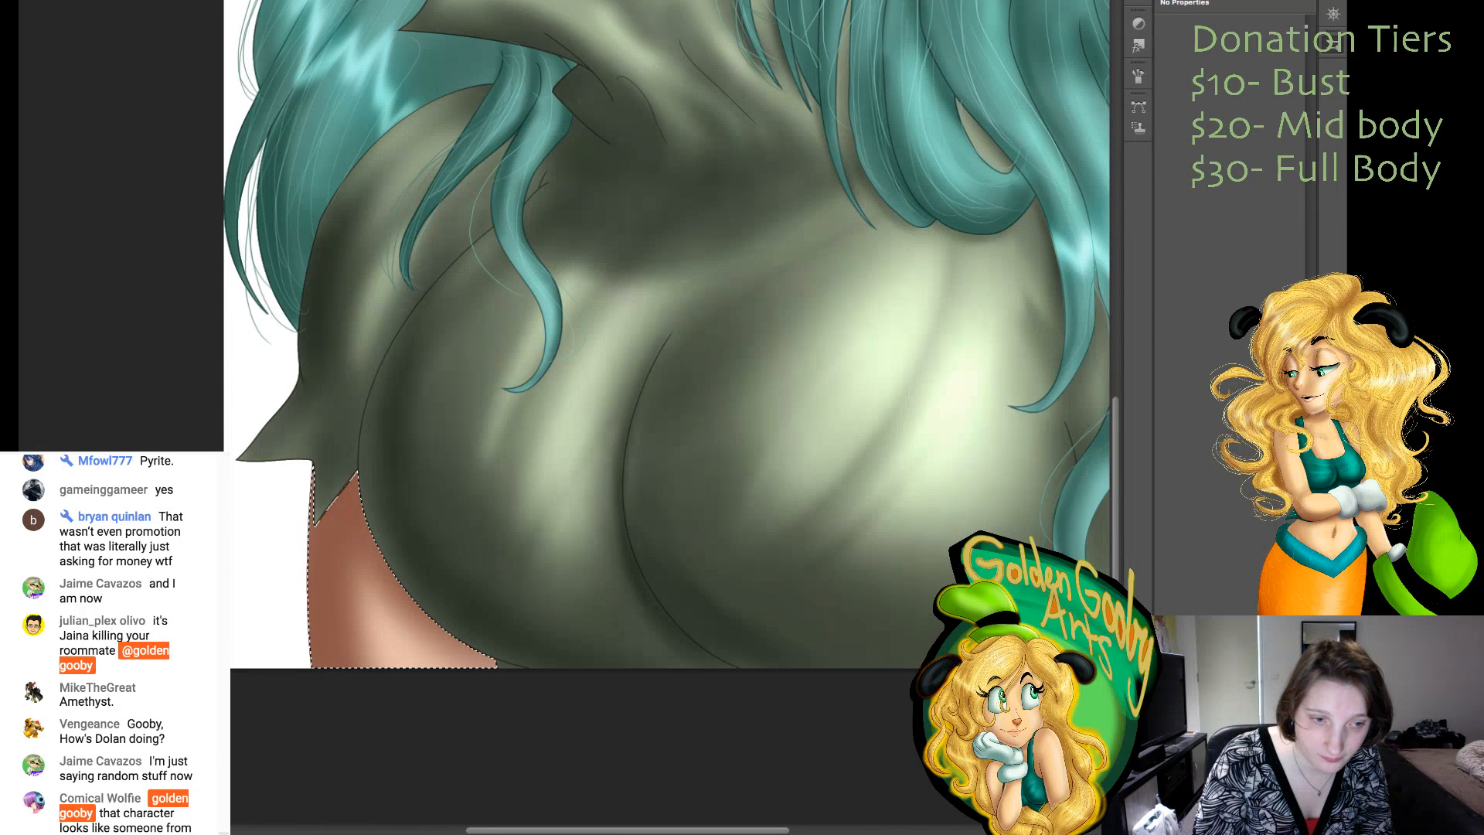
pyautogui.hscroll(8, 565, 334)
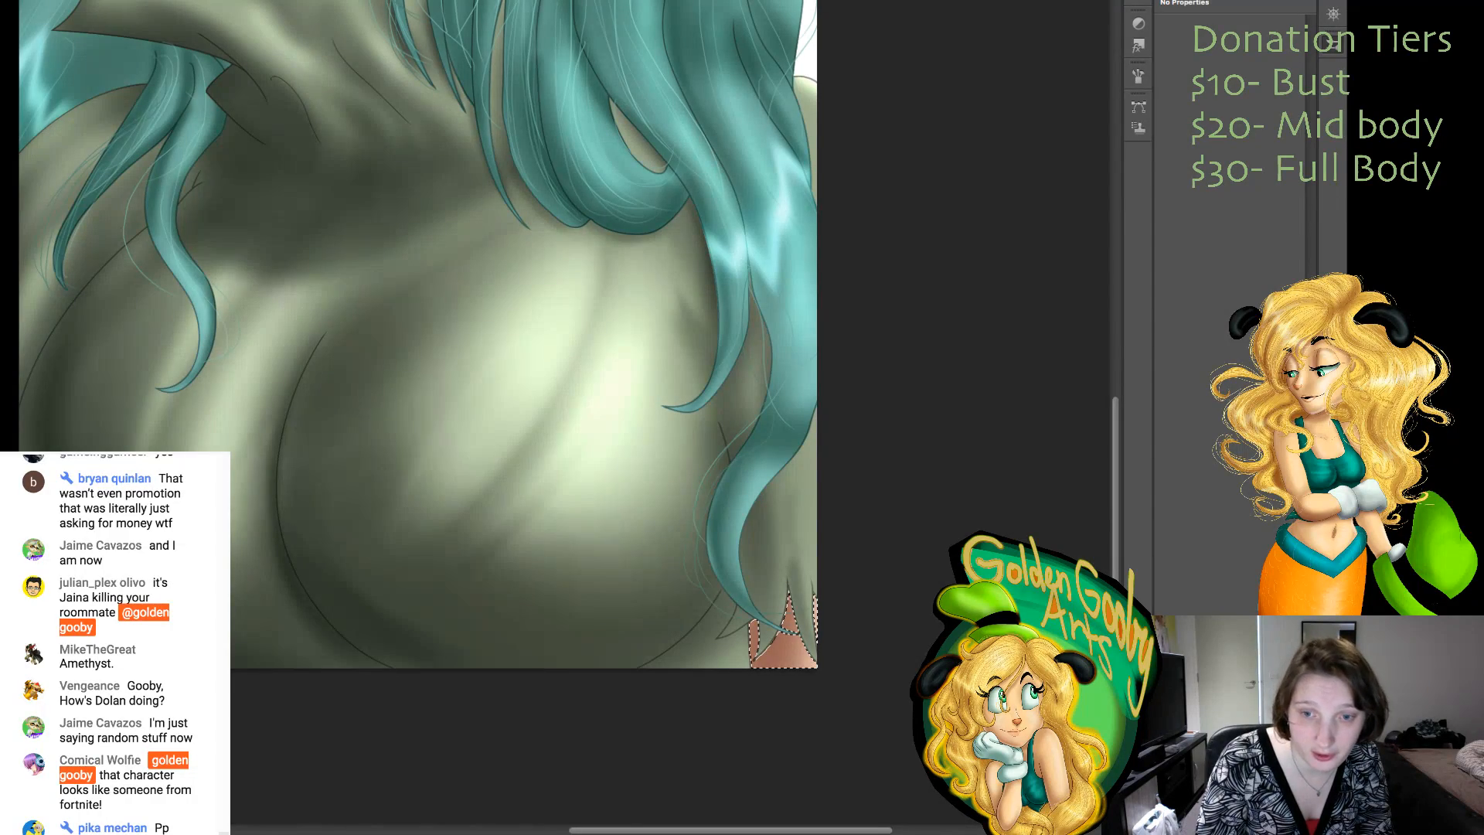
# - Shade the selected face skin around the eyes, nose, forehead and jaw, and on the neck
pyautogui.scroll(10, 564, 334)
pyautogui.scroll(-10, 564, 334)
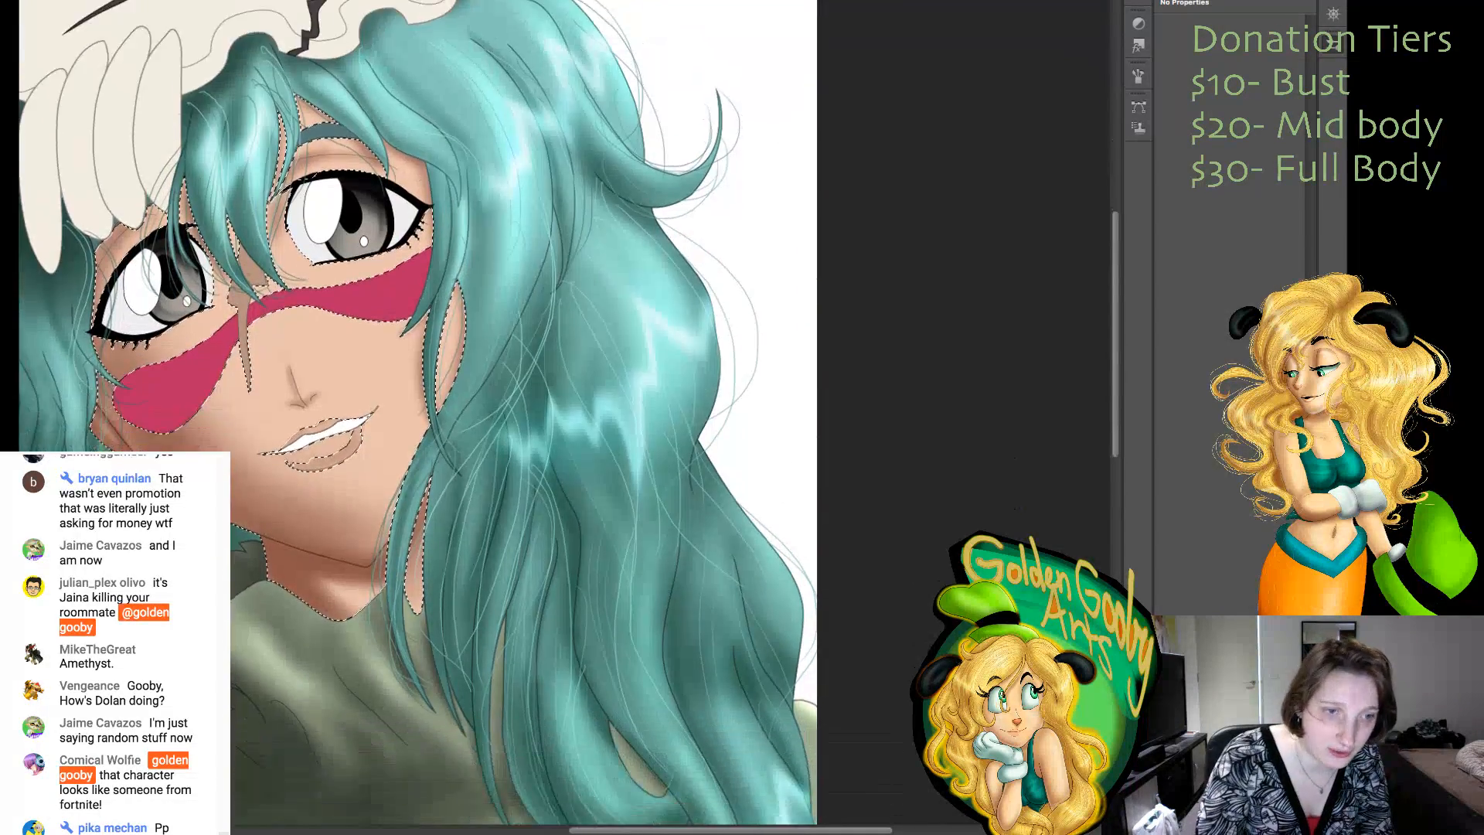
pyautogui.scroll(10, 564, 334)
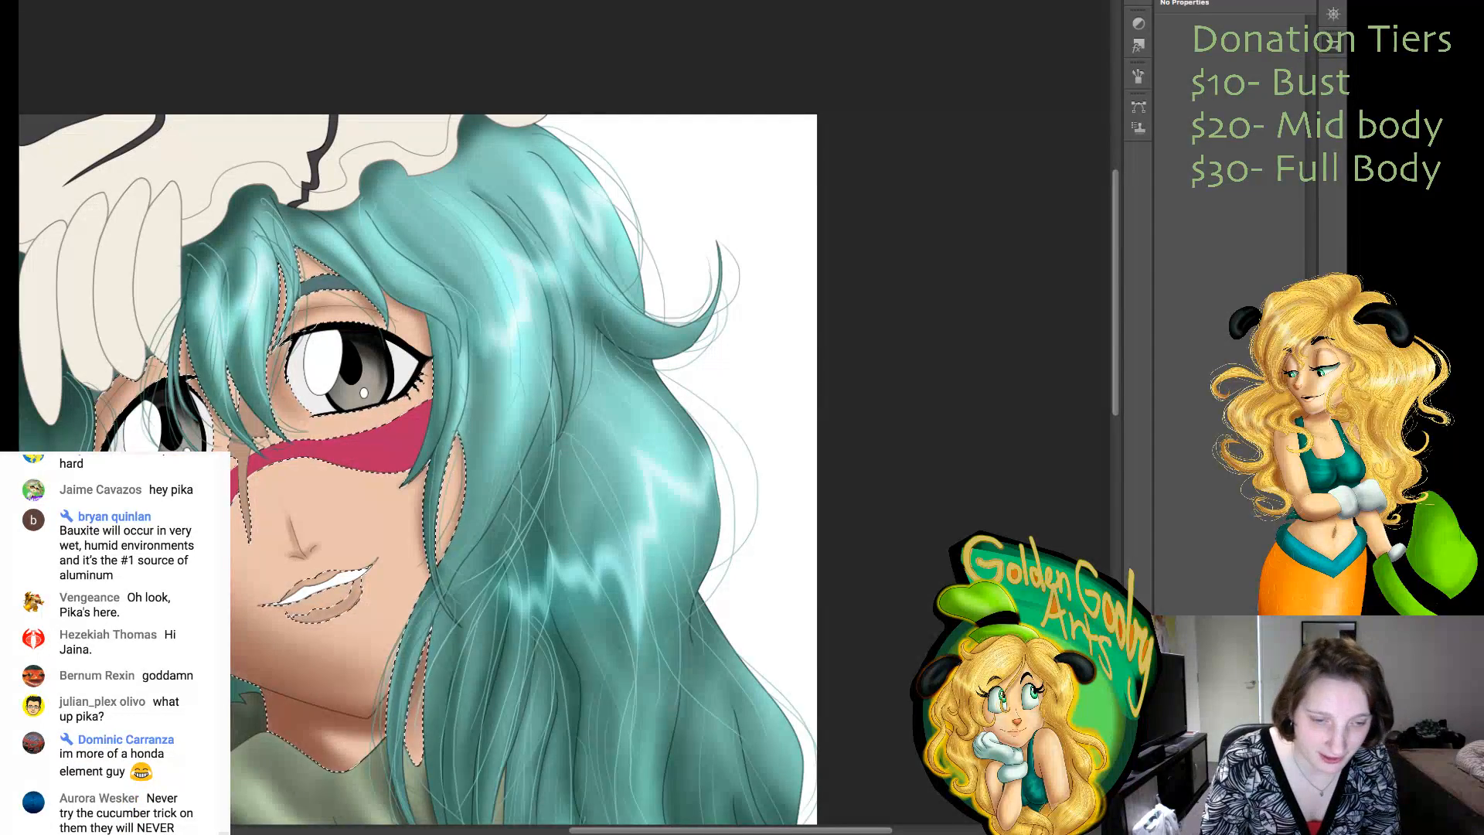
pyautogui.hscroll(-8, 572, 470)
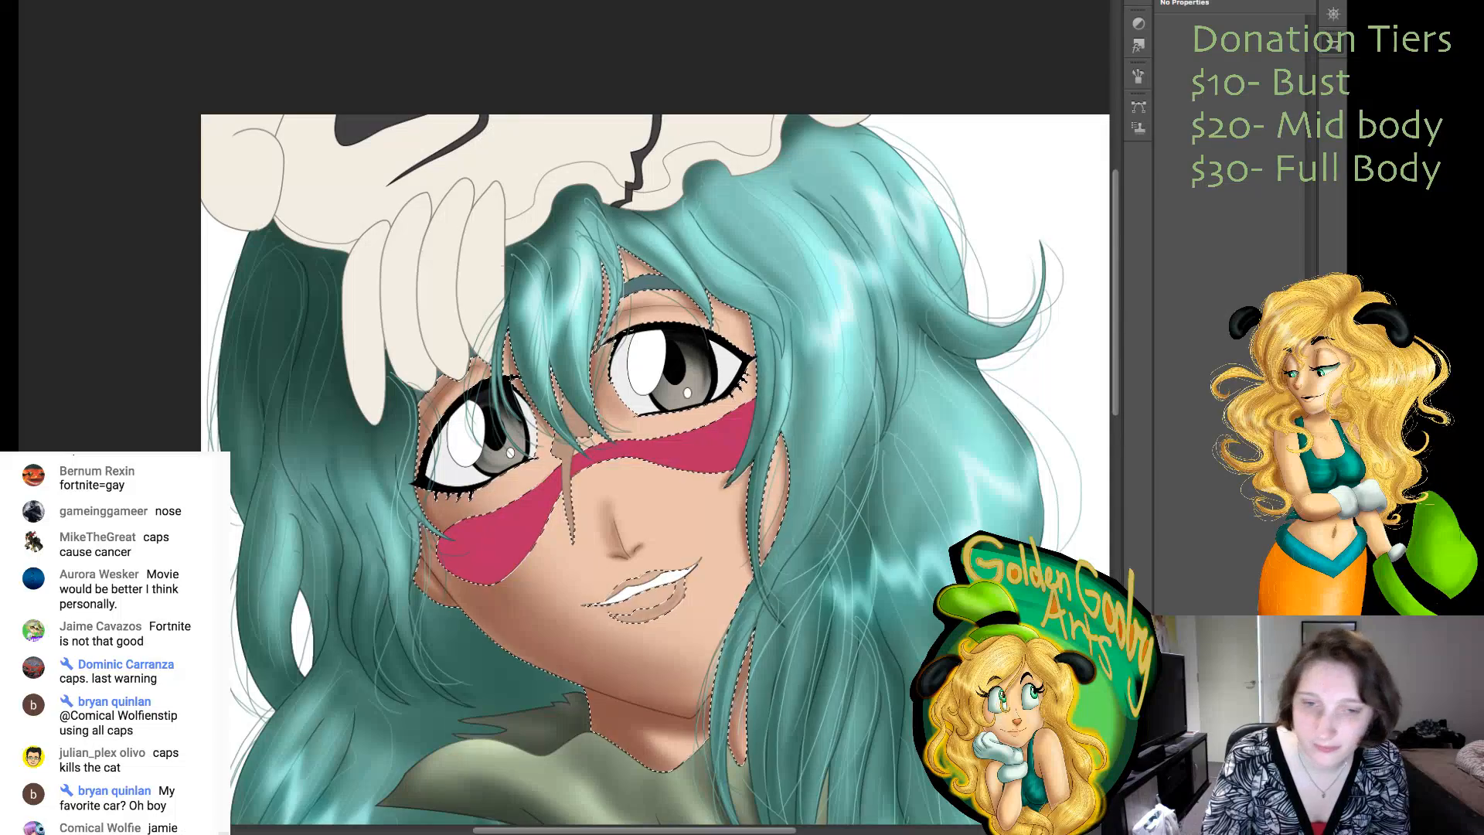
pyautogui.scroll(-3, 655, 417)
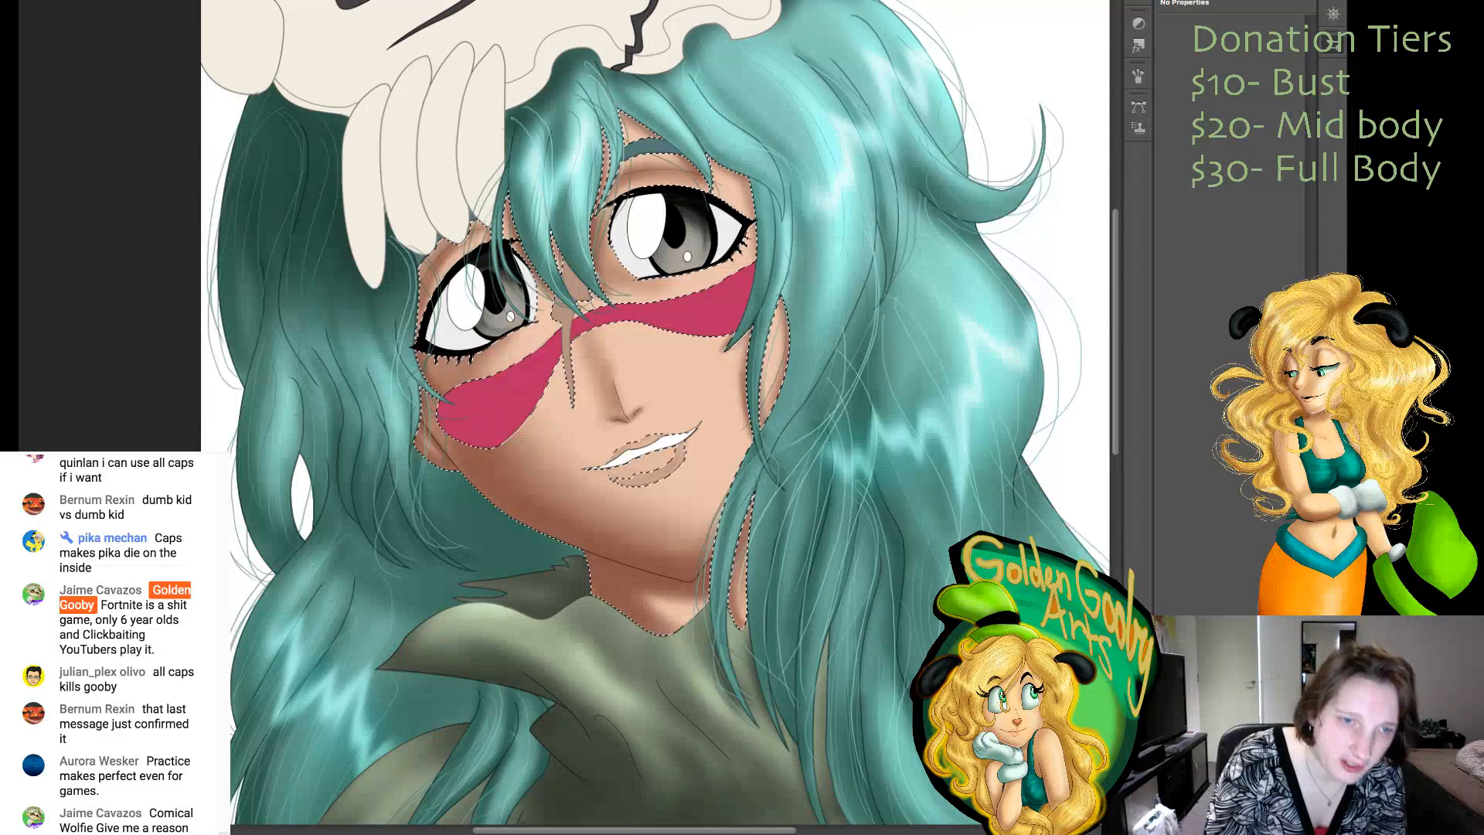
# - Select and shade the scar on the nose bridge, select and darken the edges of both pink cheek markings, and clear the selection
pyautogui.click(566, 324)
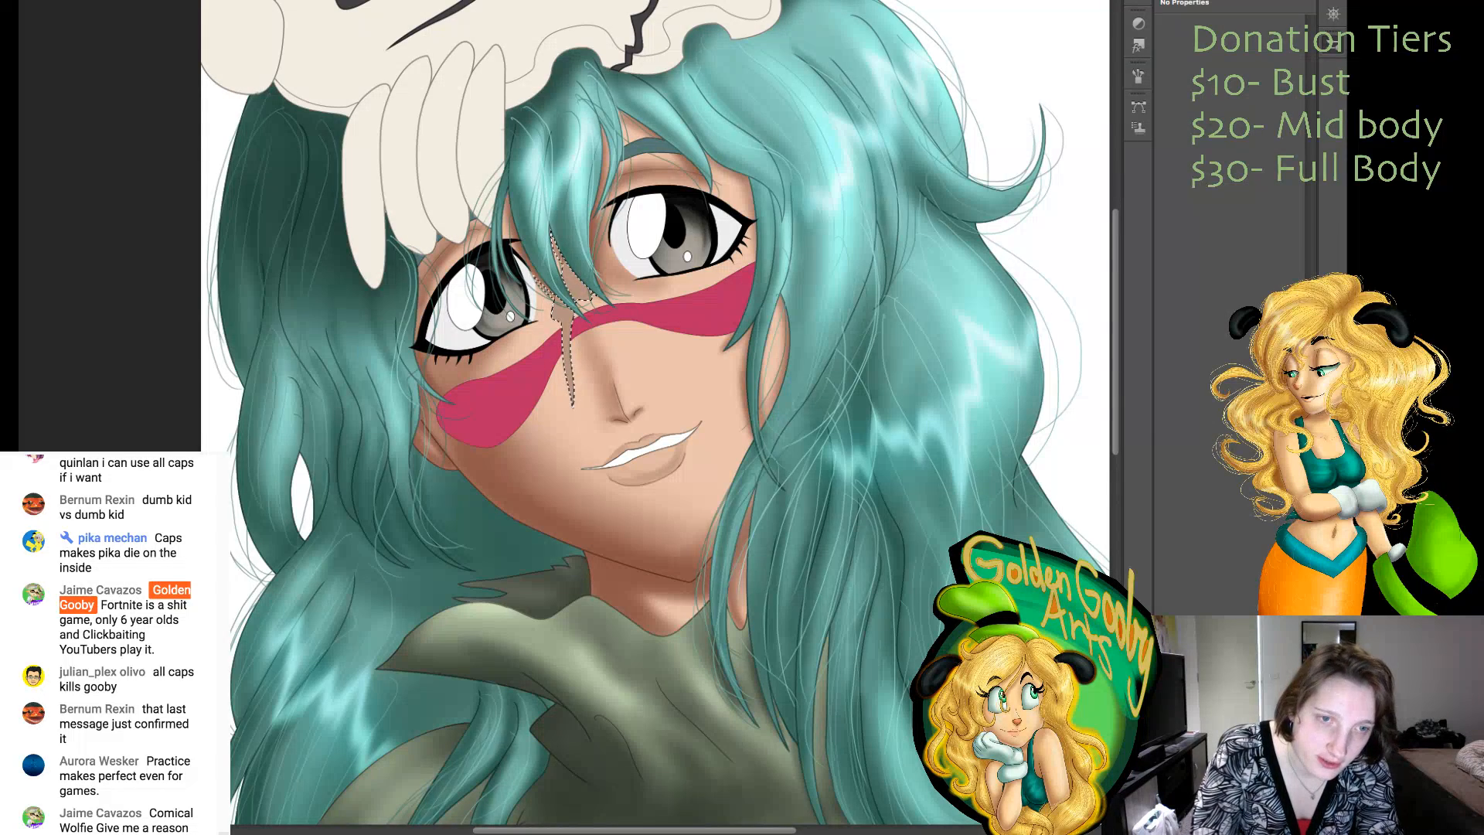
pyautogui.hotkey('ctrl', 'd')
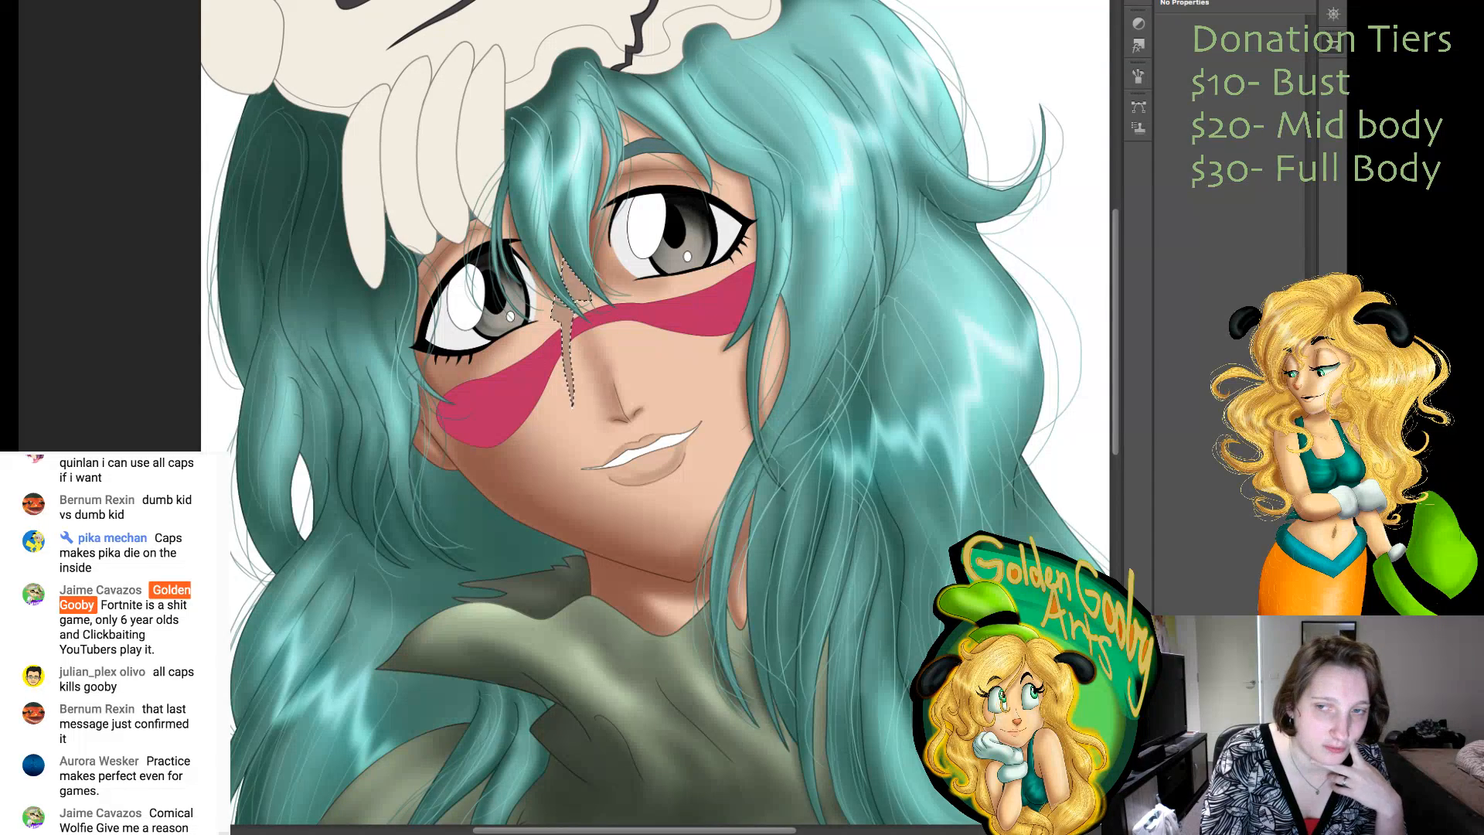
pyautogui.click(688, 313)
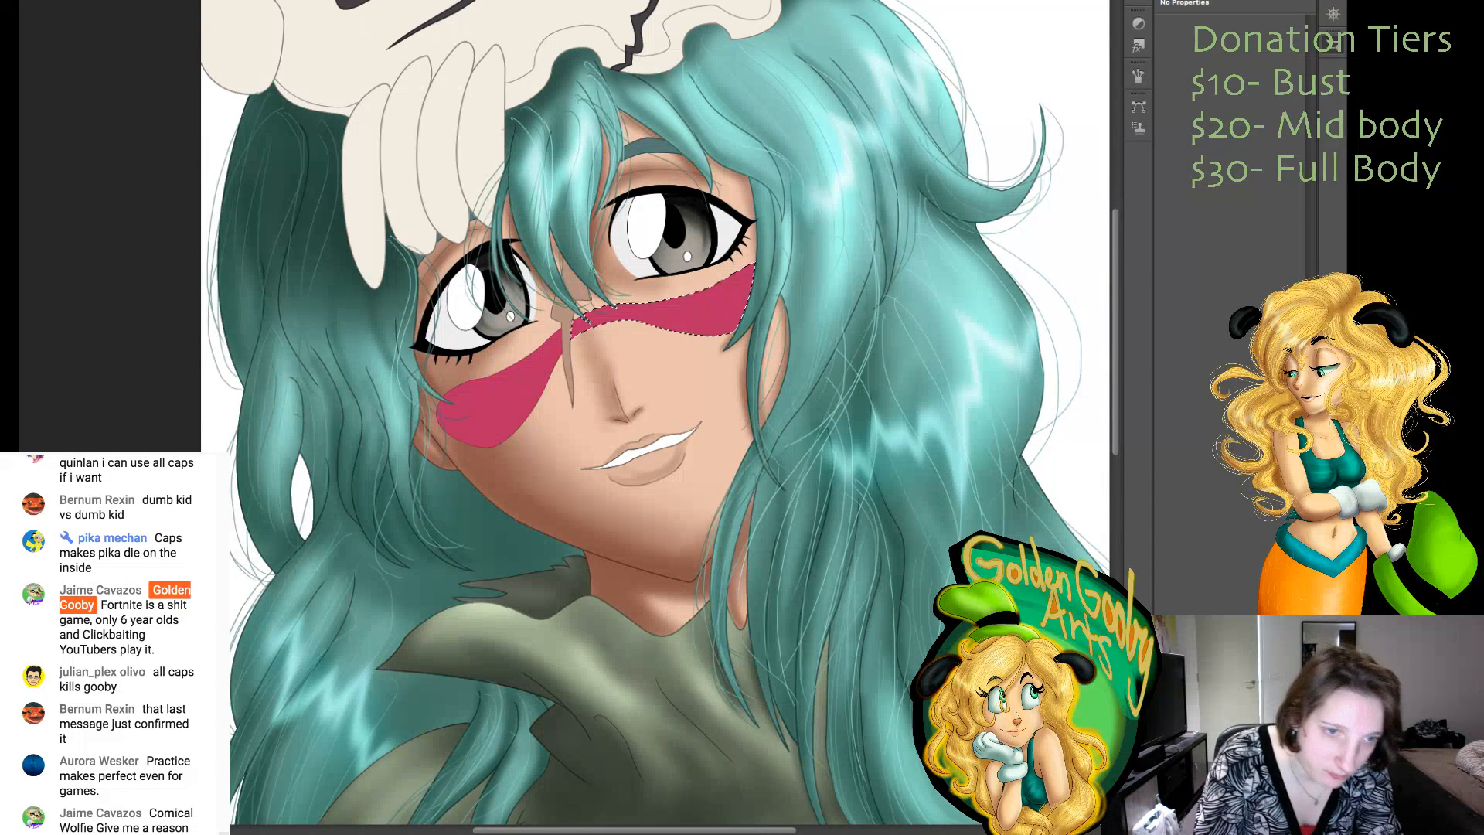
pyautogui.keyDown('shift'); pyautogui.click(448, 401); pyautogui.keyUp('shift')
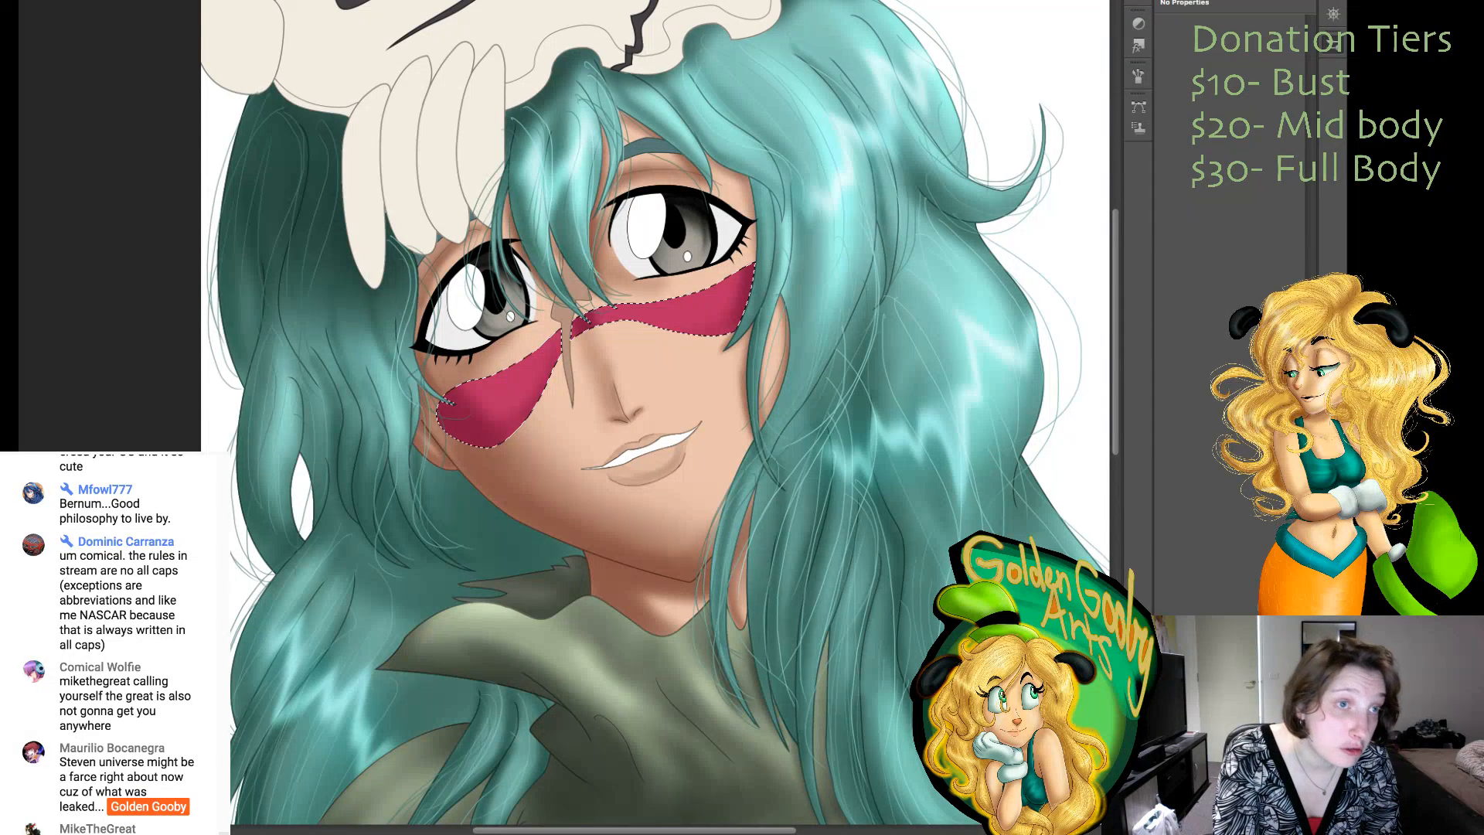
pyautogui.hotkey('ctrl', 'd')
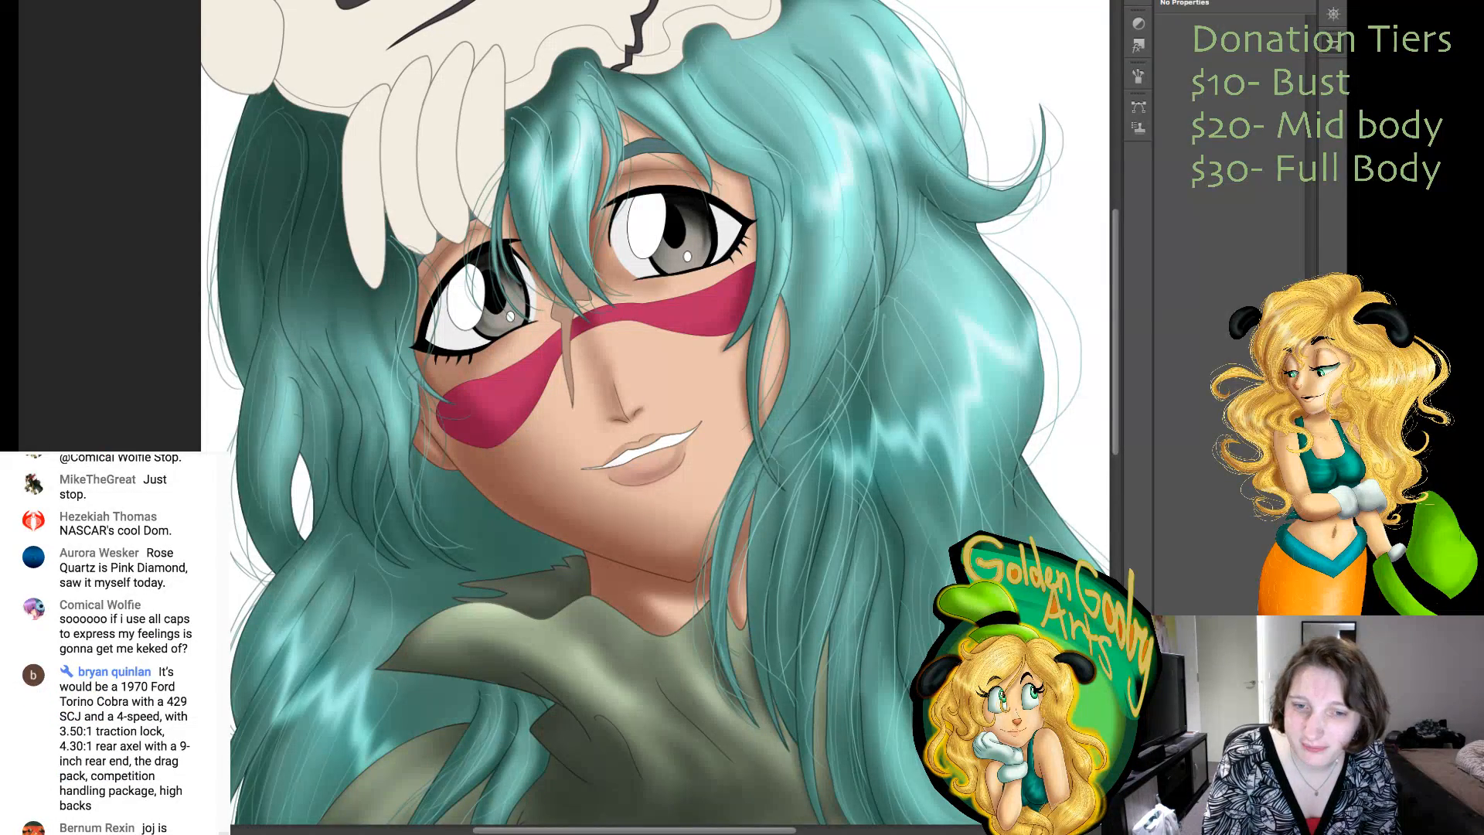
pyautogui.scroll(-2, 656, 412)
pyautogui.scroll(3, 656, 411)
pyautogui.scroll(-1, 655, 411)
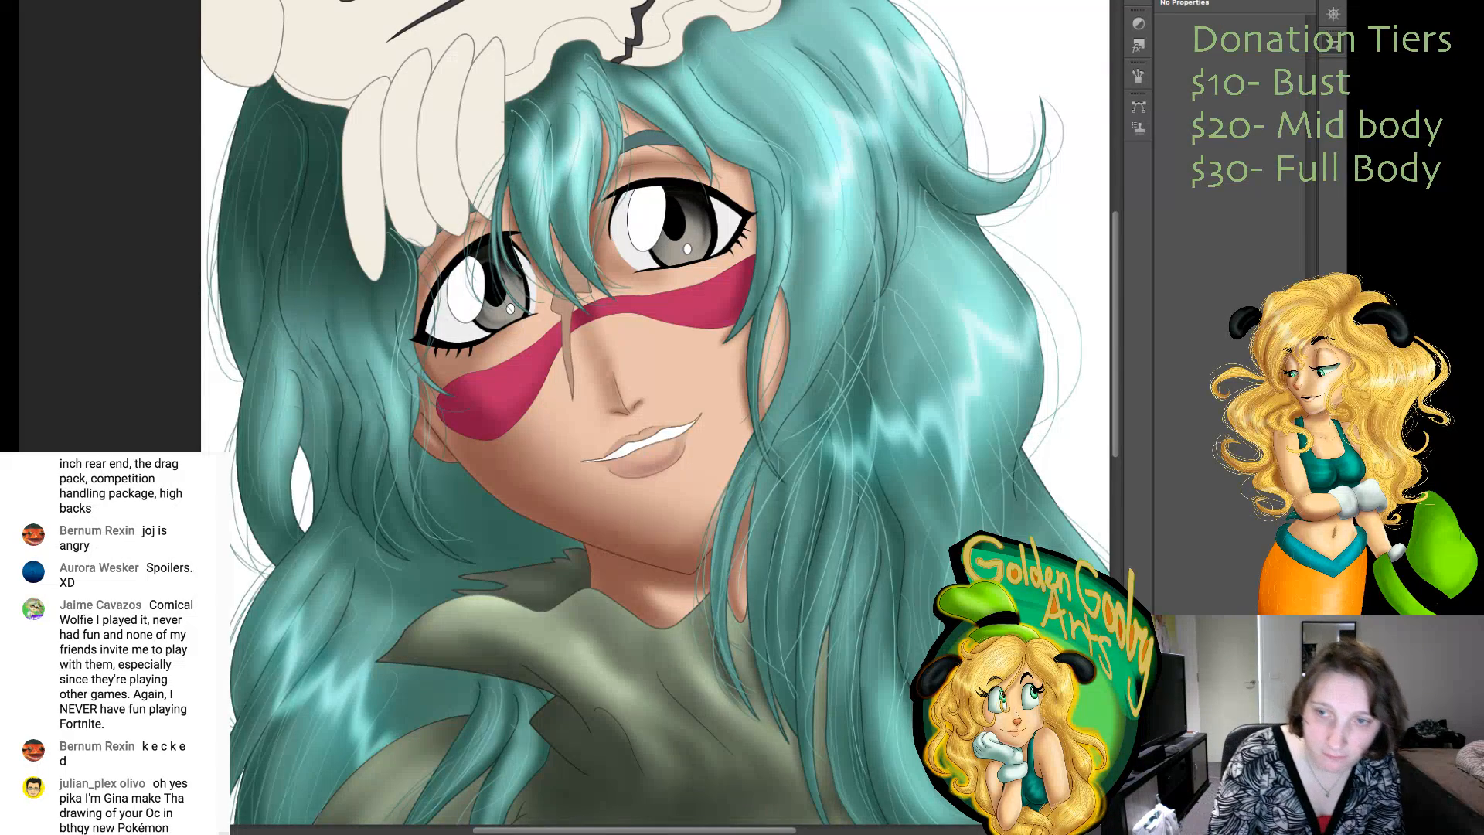
pyautogui.scroll(-10, 659, 413)
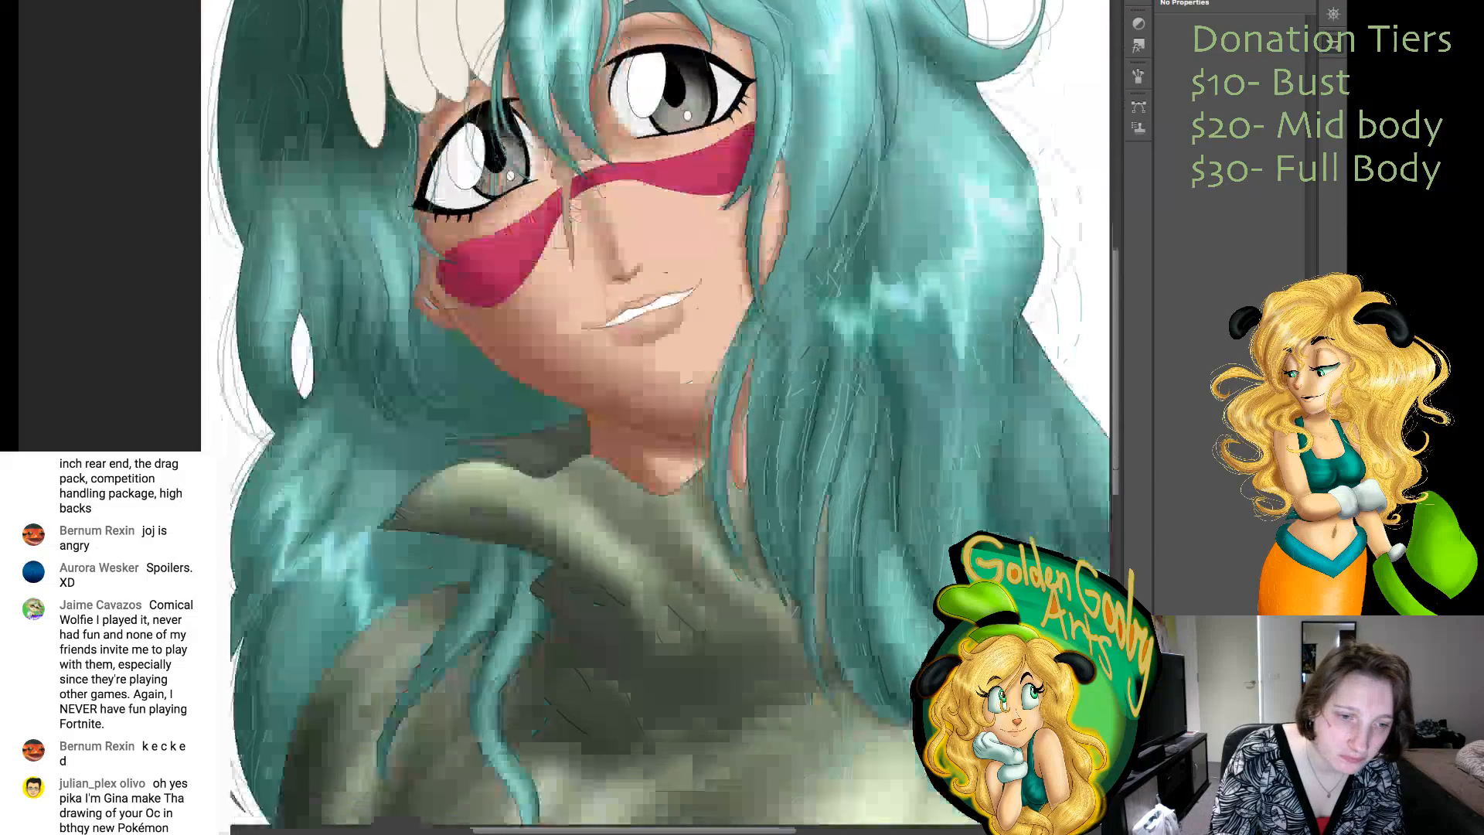
pyautogui.scroll(10, 659, 414)
pyautogui.scroll(1, 659, 414)
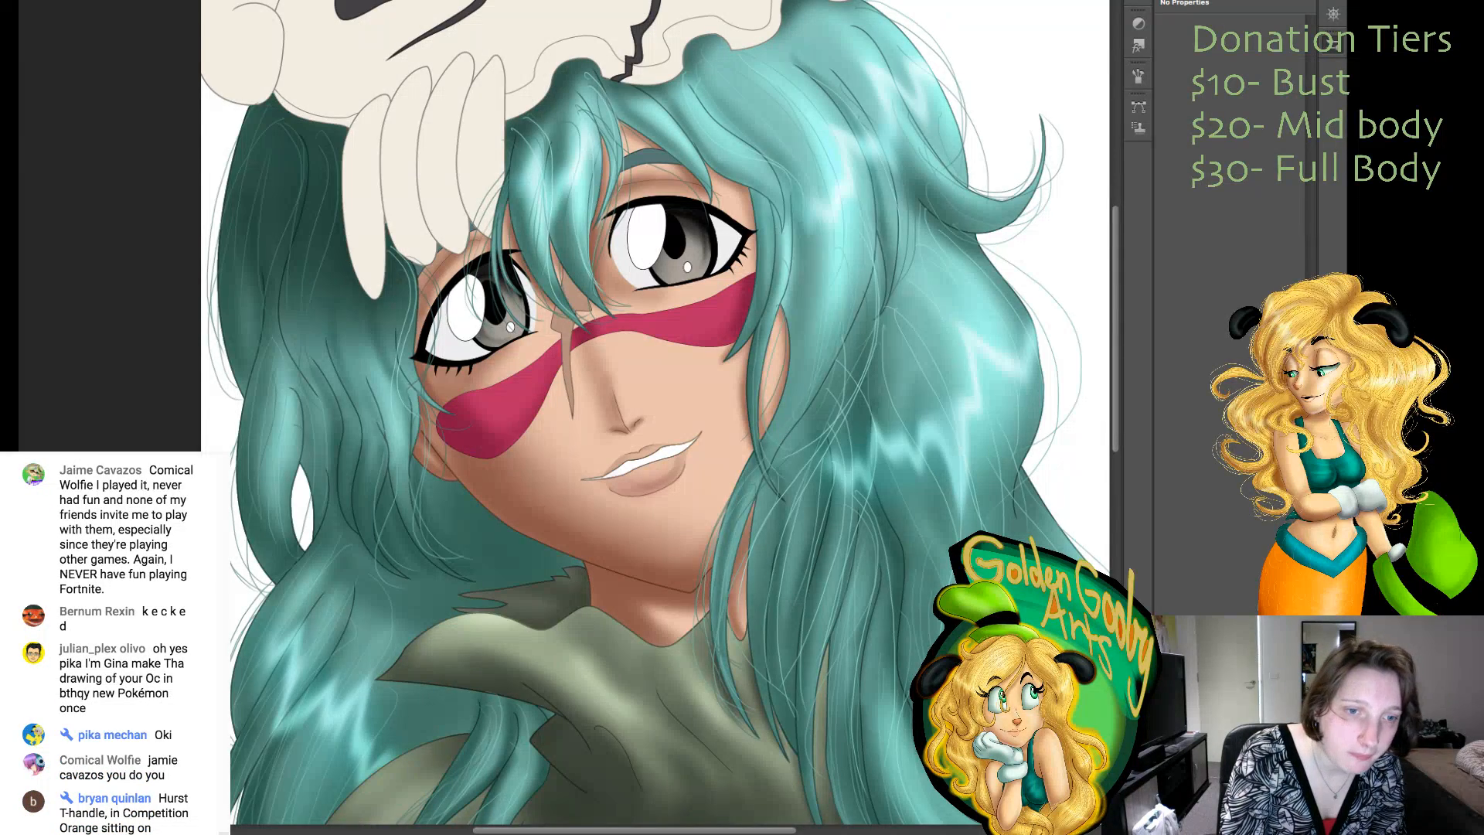
# - Brighten the selected pink cheek markings, then select the face skin, including around the eyes, add soft lighter highlights to it and the neck, and deselect
pyautogui.click(501, 418)
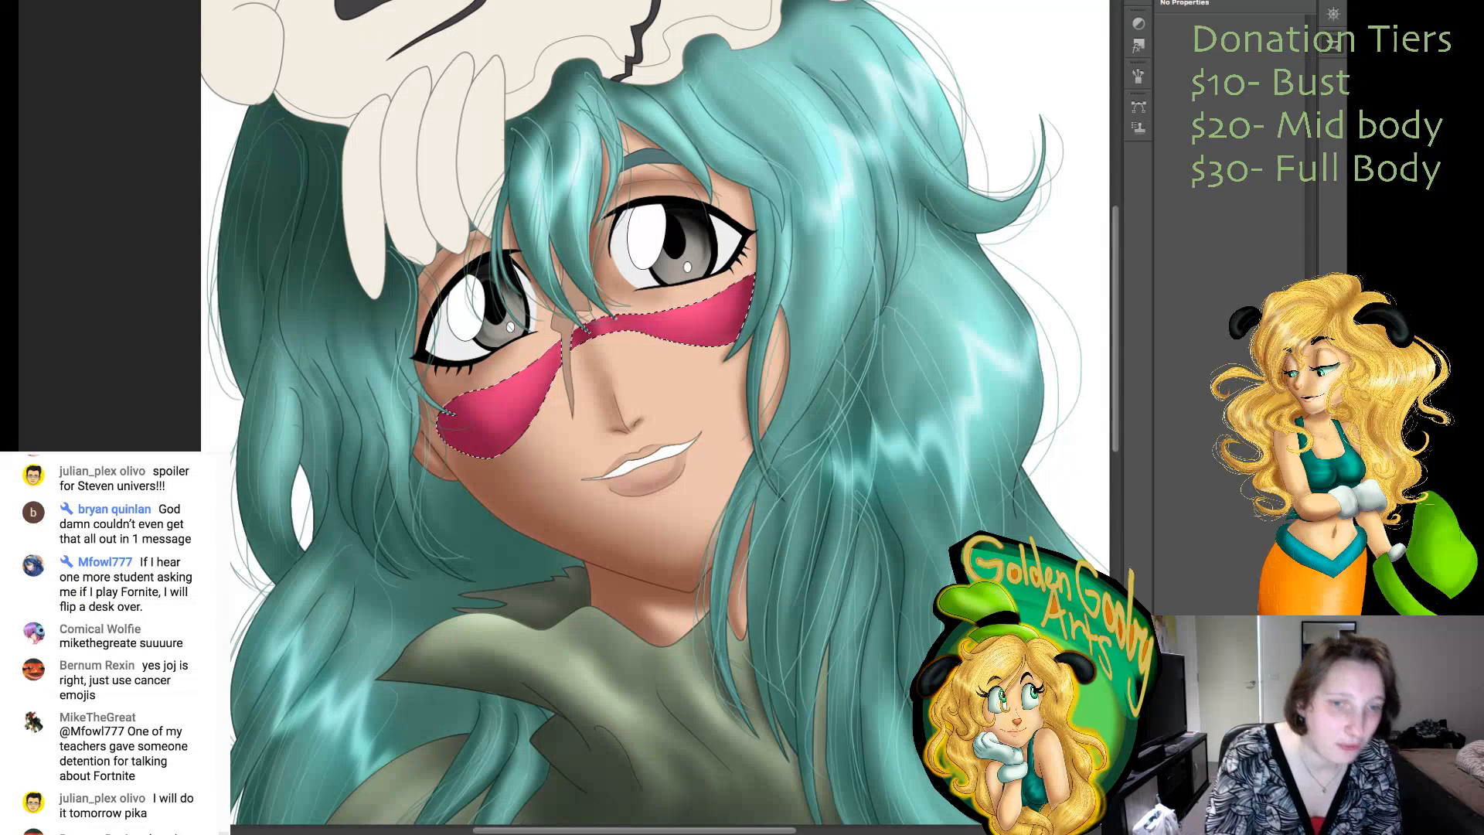
pyautogui.click(657, 402)
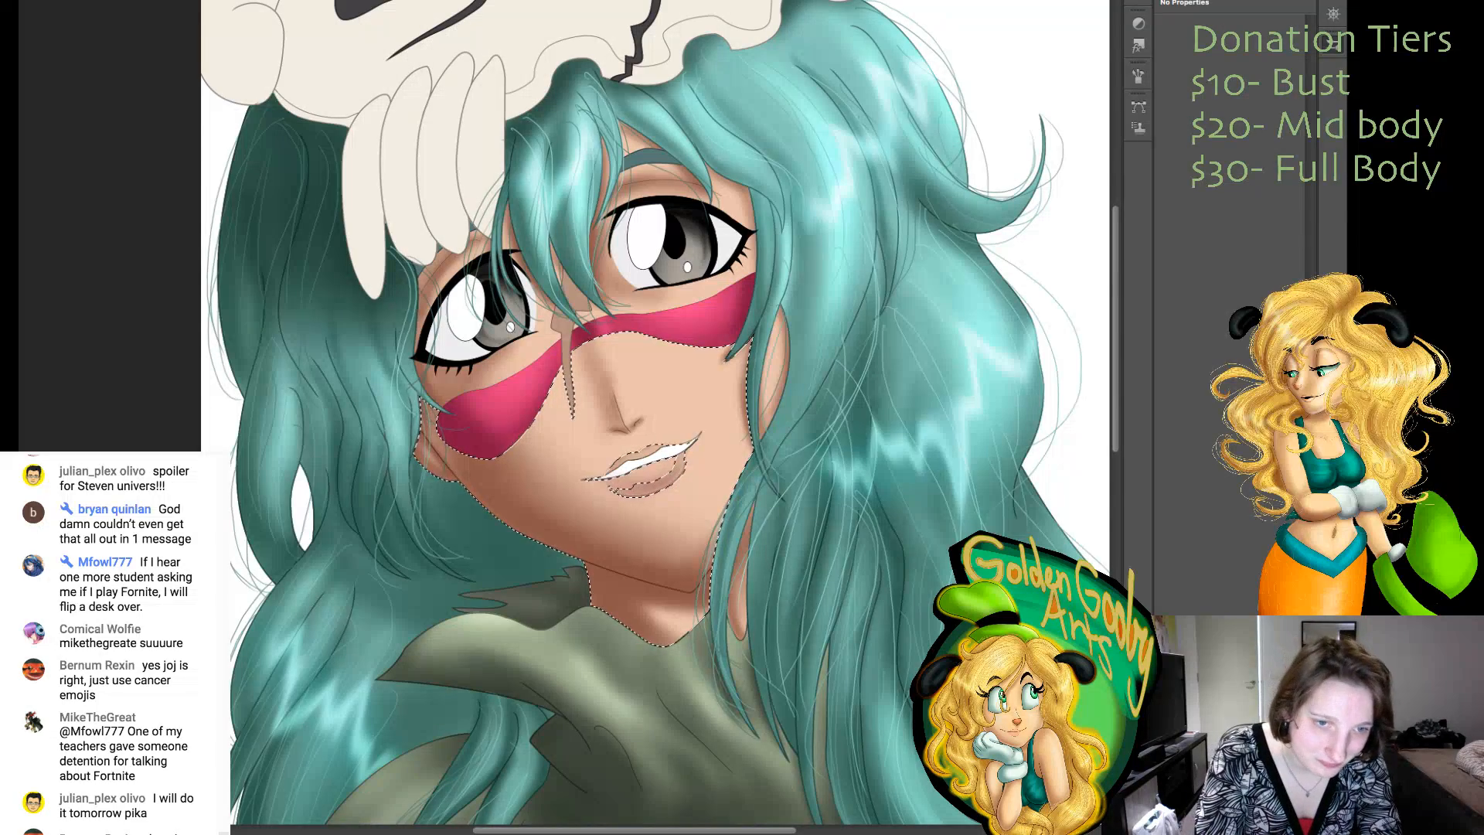
pyautogui.keyDown('shift'); pyautogui.click(479, 379); pyautogui.keyUp('shift')
pyautogui.keyDown('shift'); pyautogui.click(657, 300); pyautogui.keyUp('shift')
pyautogui.keyDown('shift'); pyautogui.click(668, 182); pyautogui.keyUp('shift')
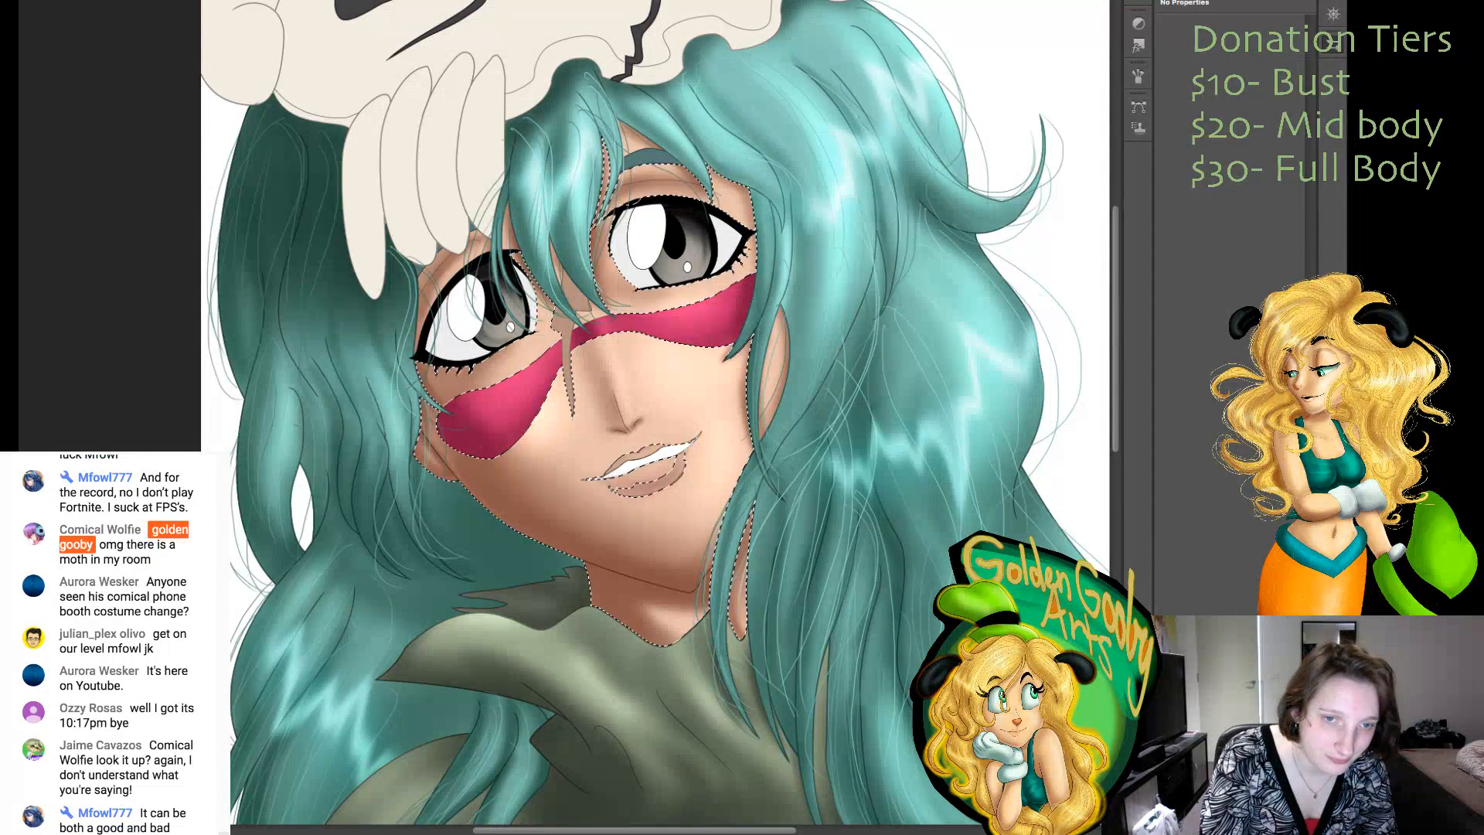
pyautogui.scroll(-3, 655, 412)
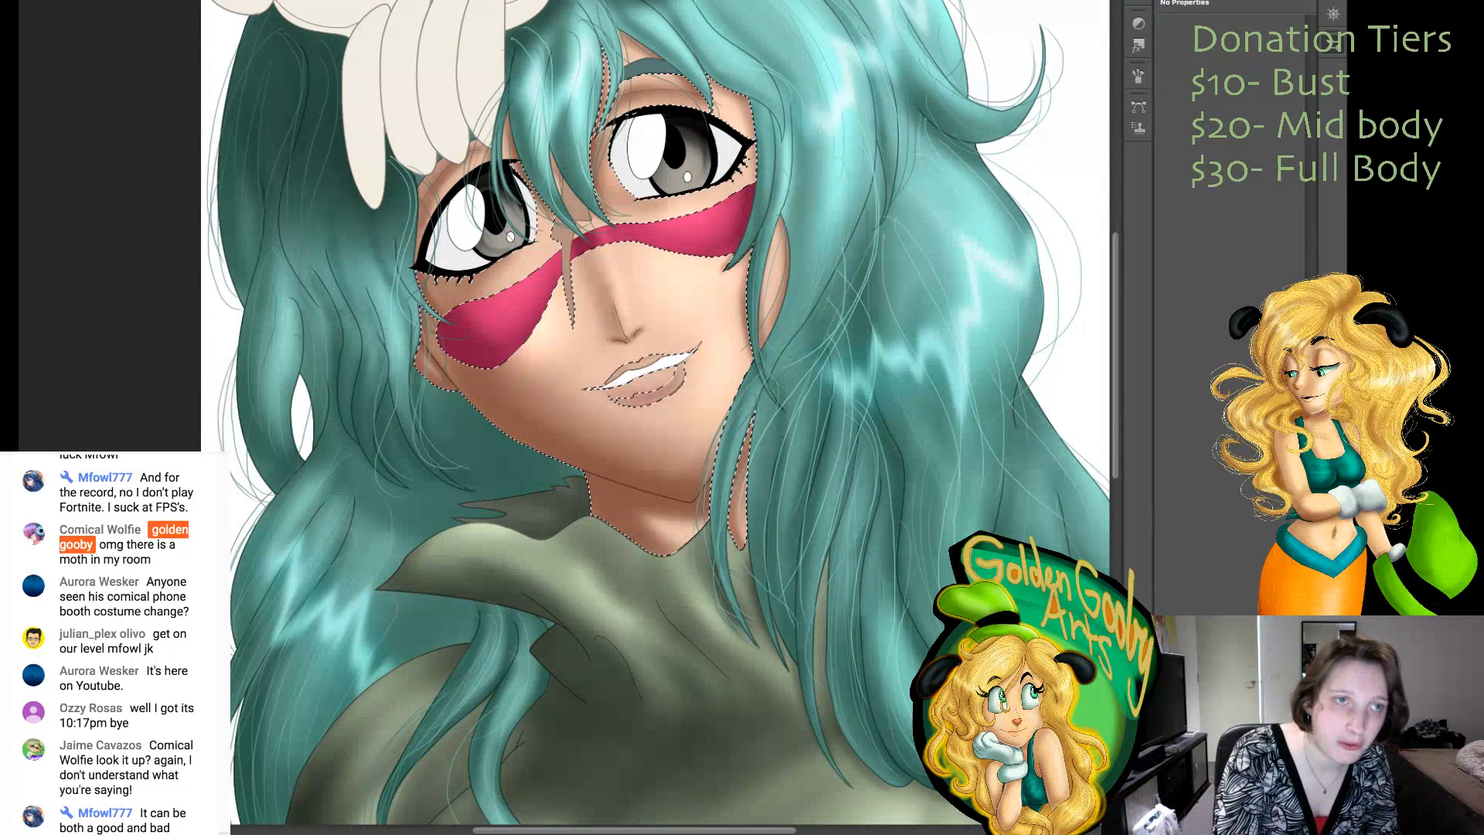
pyautogui.hotkey('ctrl', 'd')
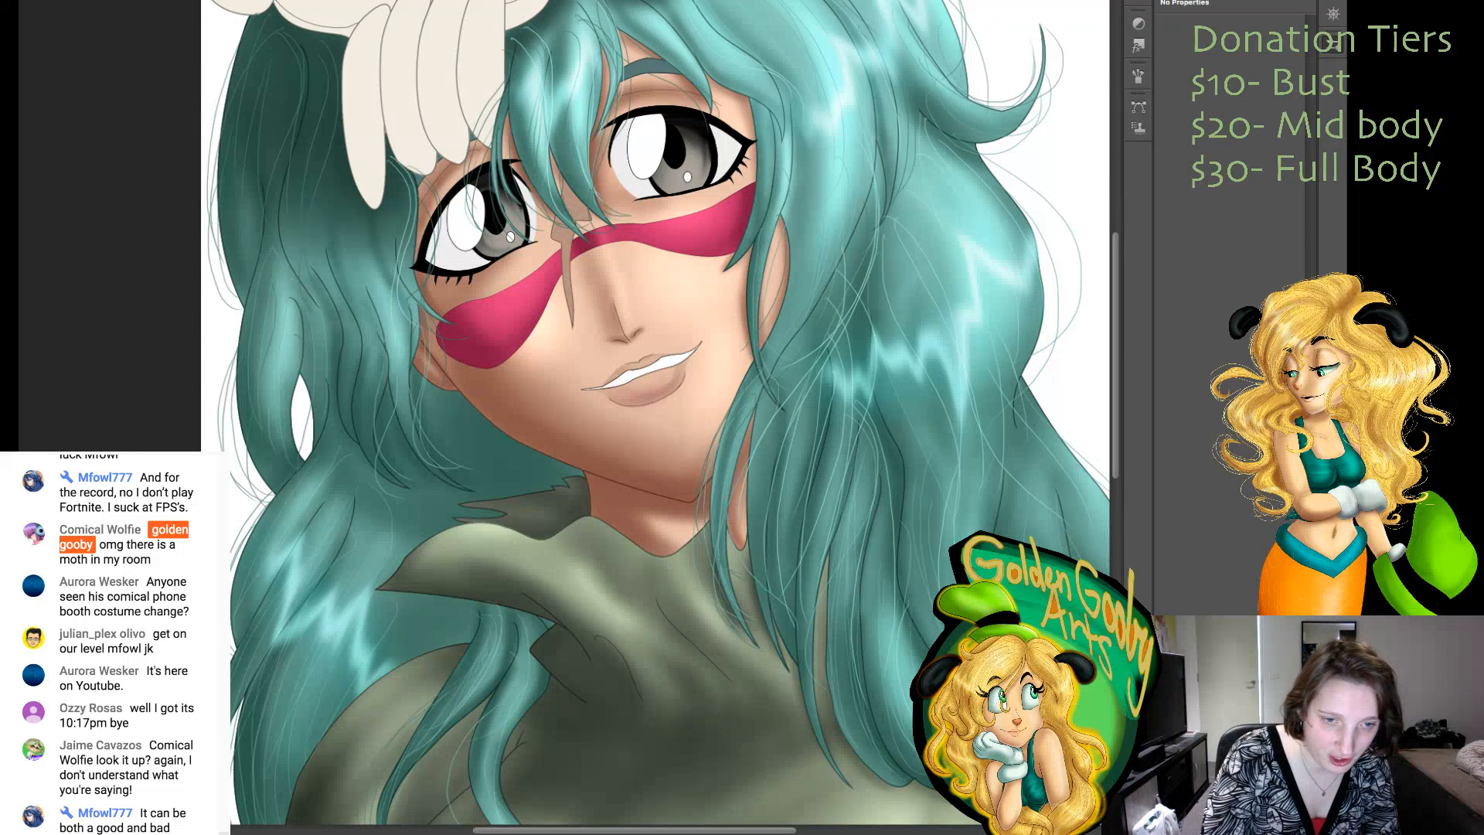
pyautogui.moveTo(625, 506)
pyautogui.mouseDown()
pyautogui.moveTo(669, 525)
pyautogui.moveTo(636, 512)
pyautogui.moveTo(657, 518)
pyautogui.mouseUp()
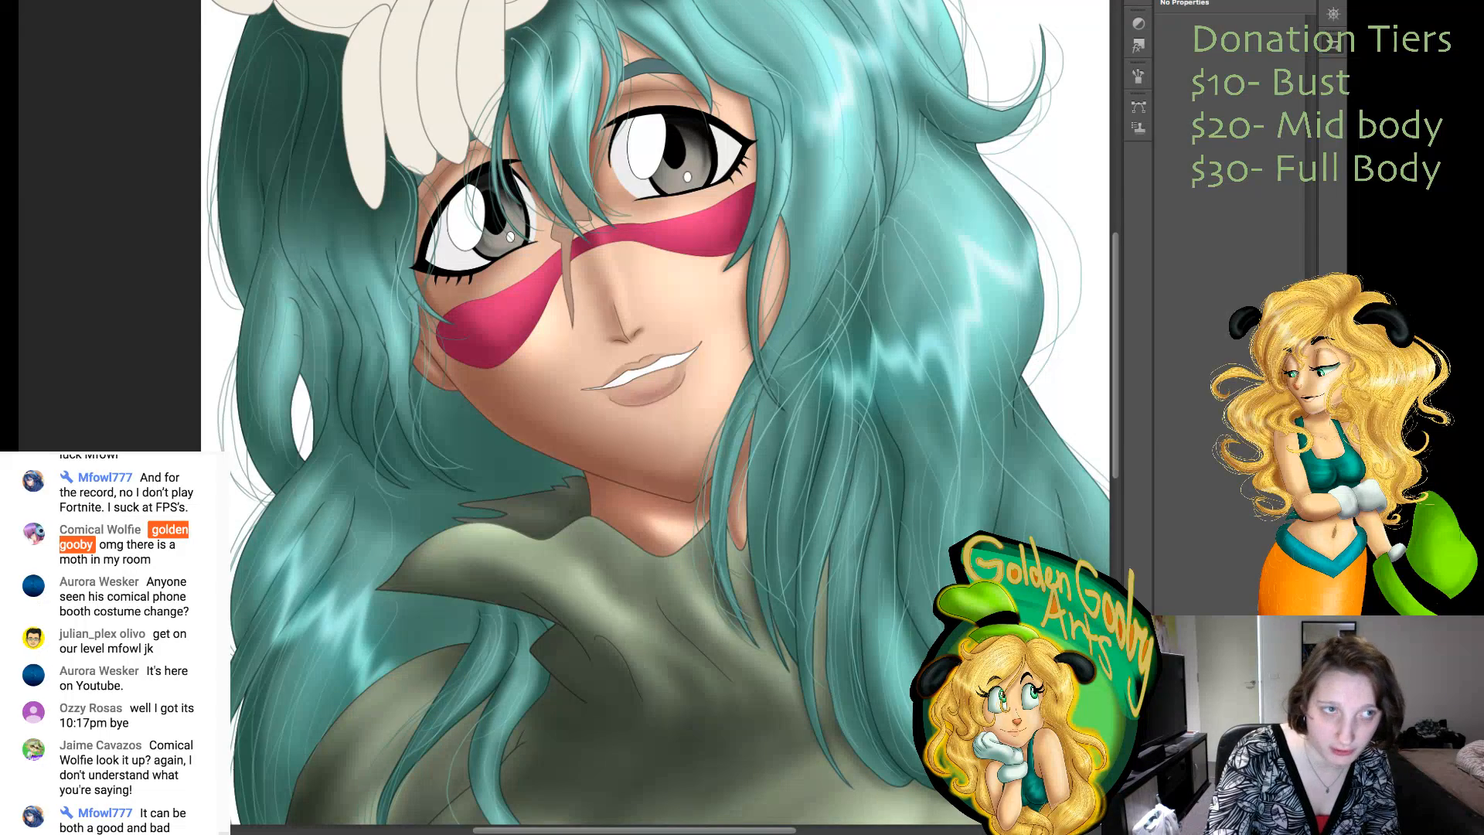
# - Examine the shading on the face, neck, shirt and arm from the fringe down to the lower edge of the canvas
pyautogui.scroll(-2, 654, 413)
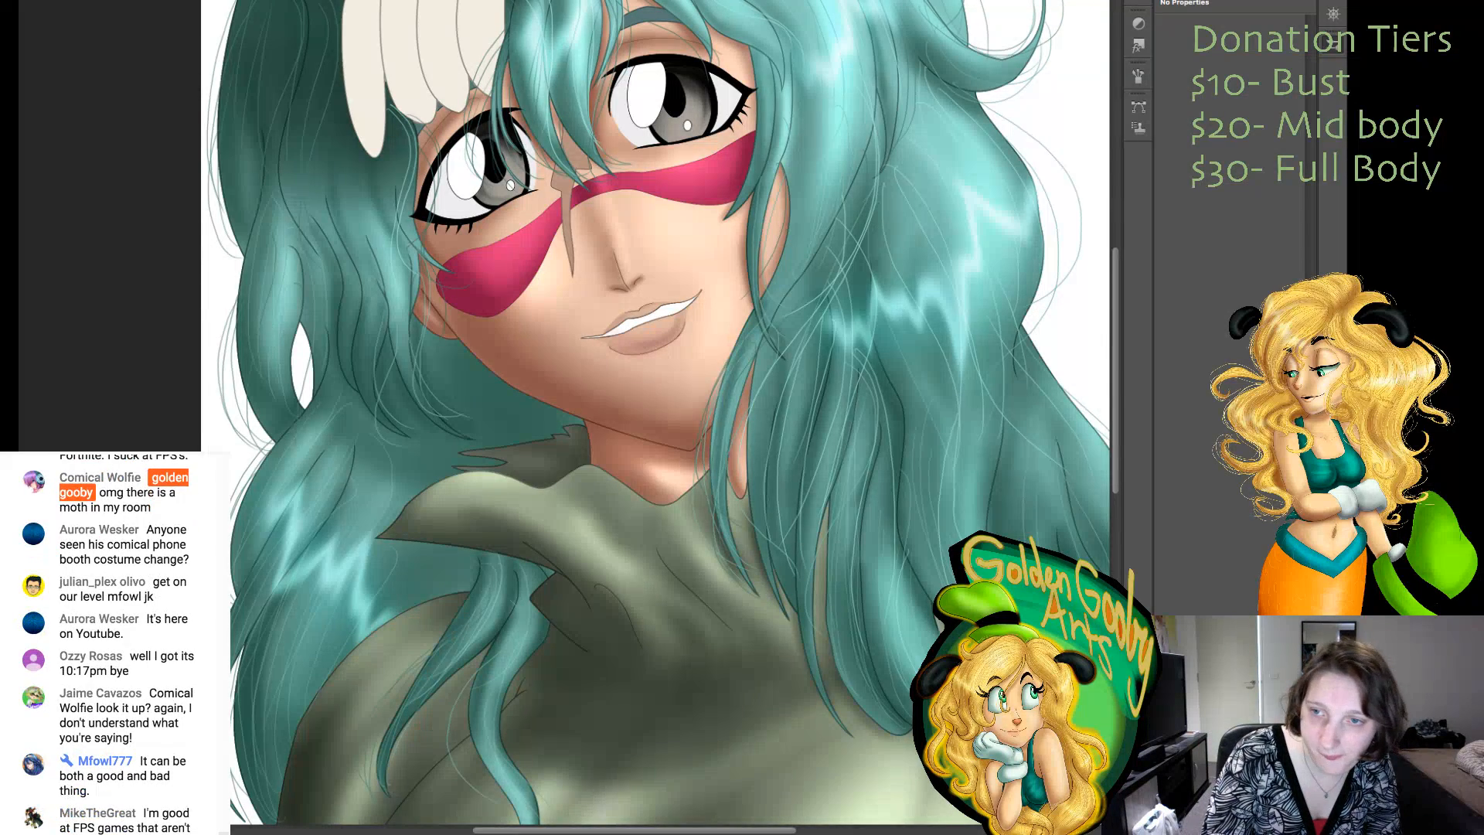
pyautogui.scroll(4, 654, 413)
pyautogui.scroll(-3, 654, 413)
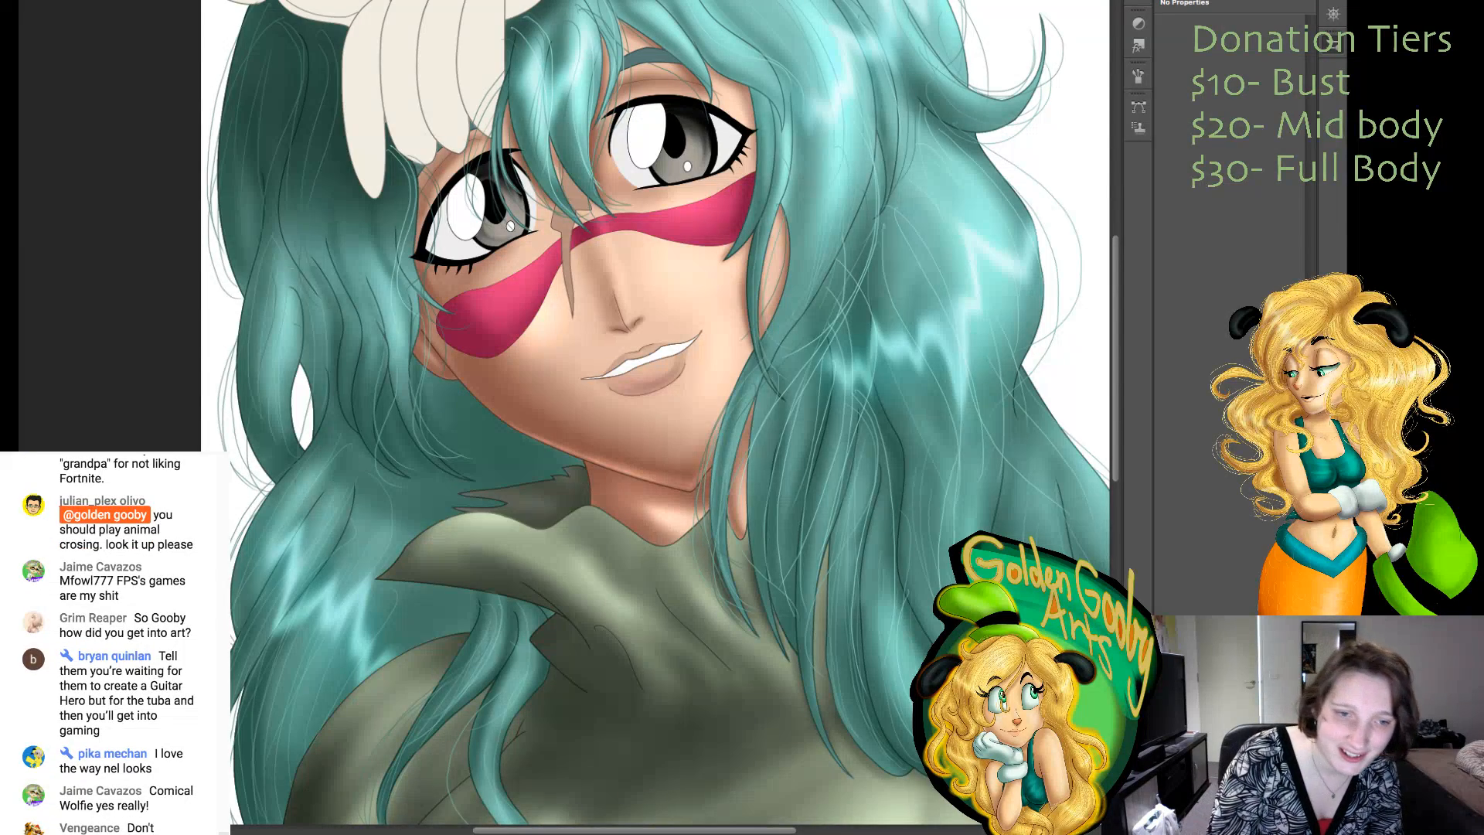
pyautogui.scroll(4, 656, 418)
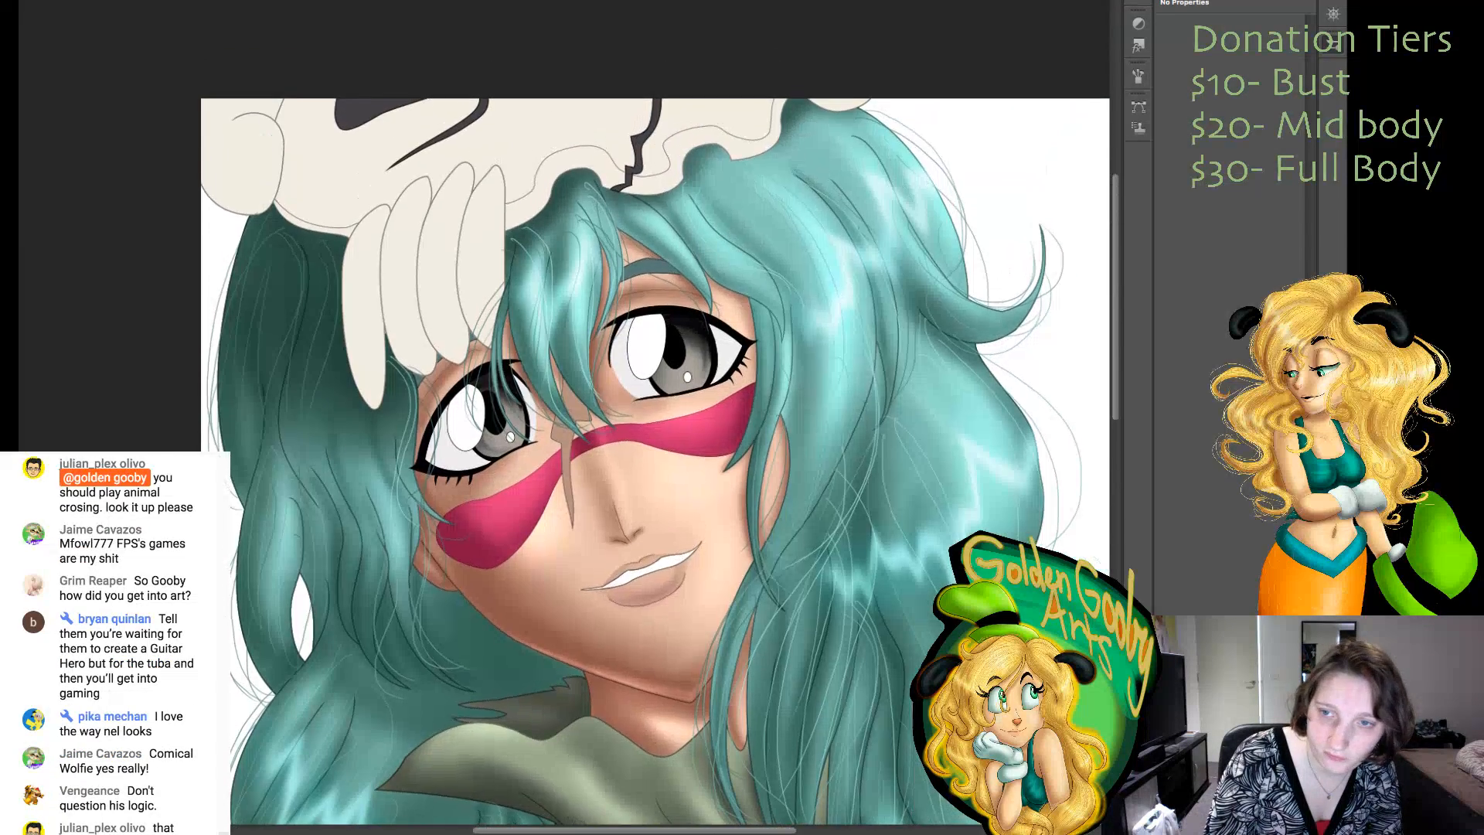
pyautogui.scroll(-10, 655, 417)
pyautogui.scroll(2, 656, 367)
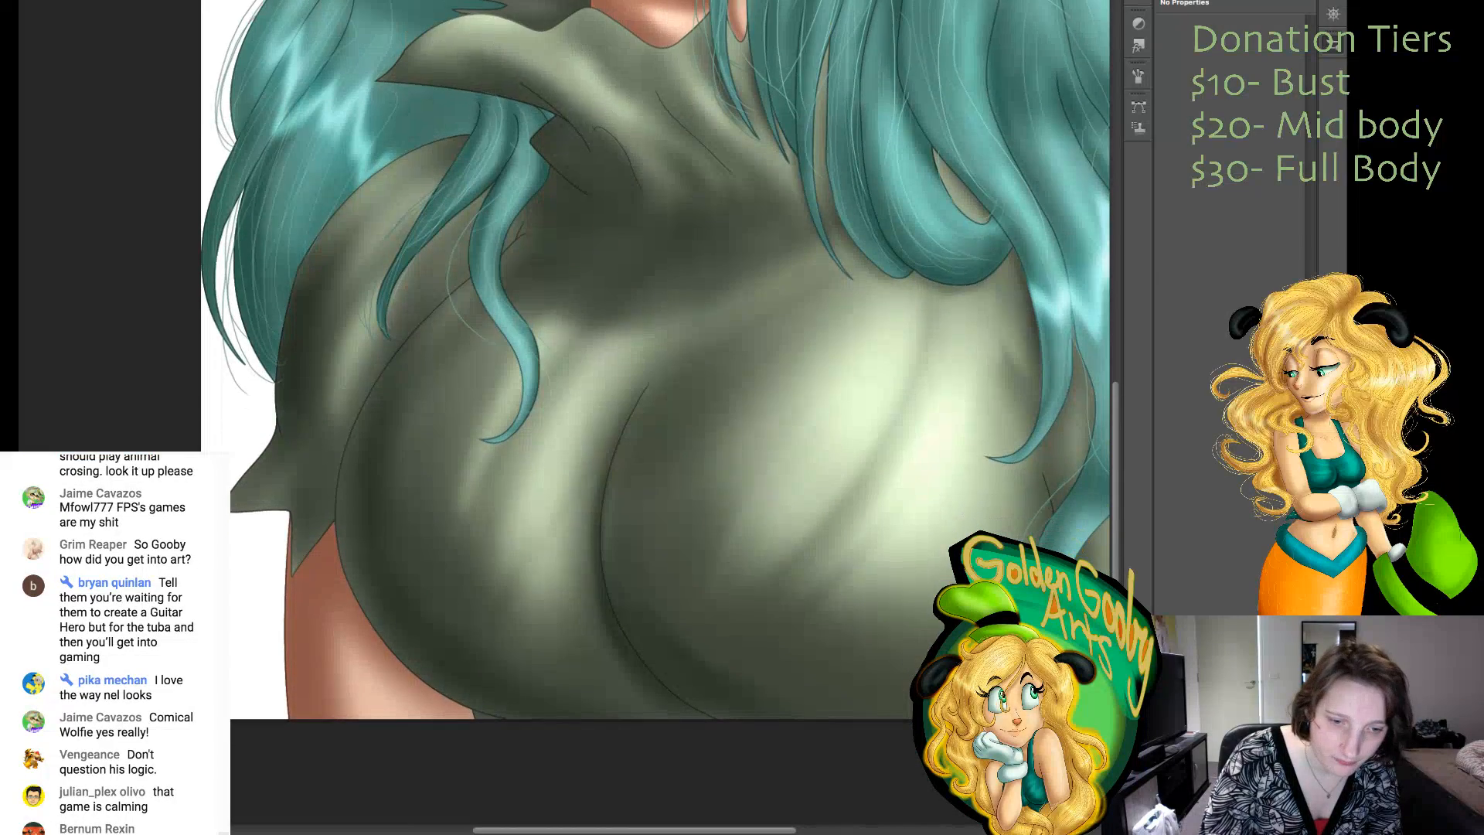
pyautogui.hscroll(5, 572, 359)
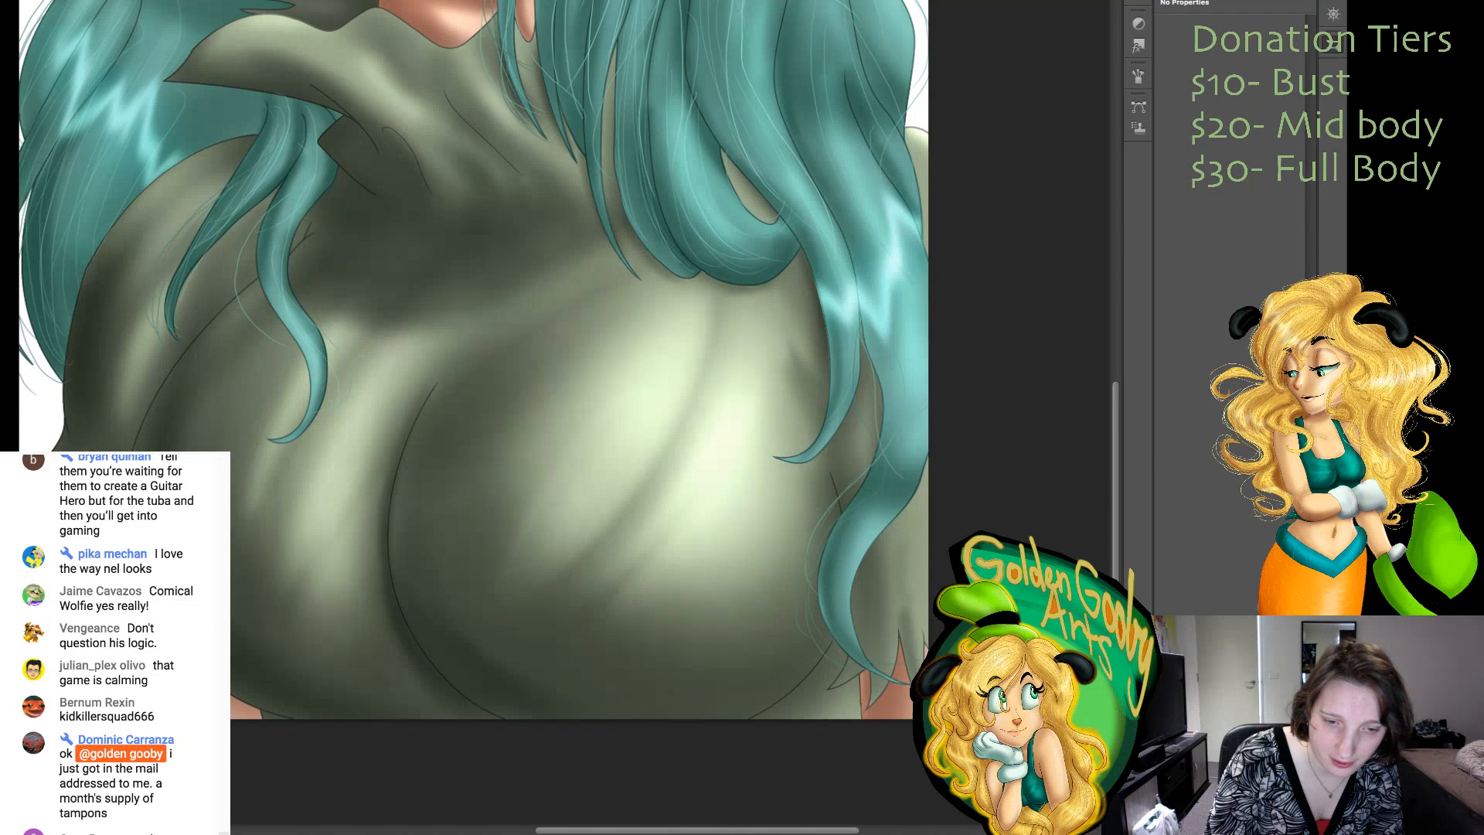
pyautogui.hscroll(-5, 564, 360)
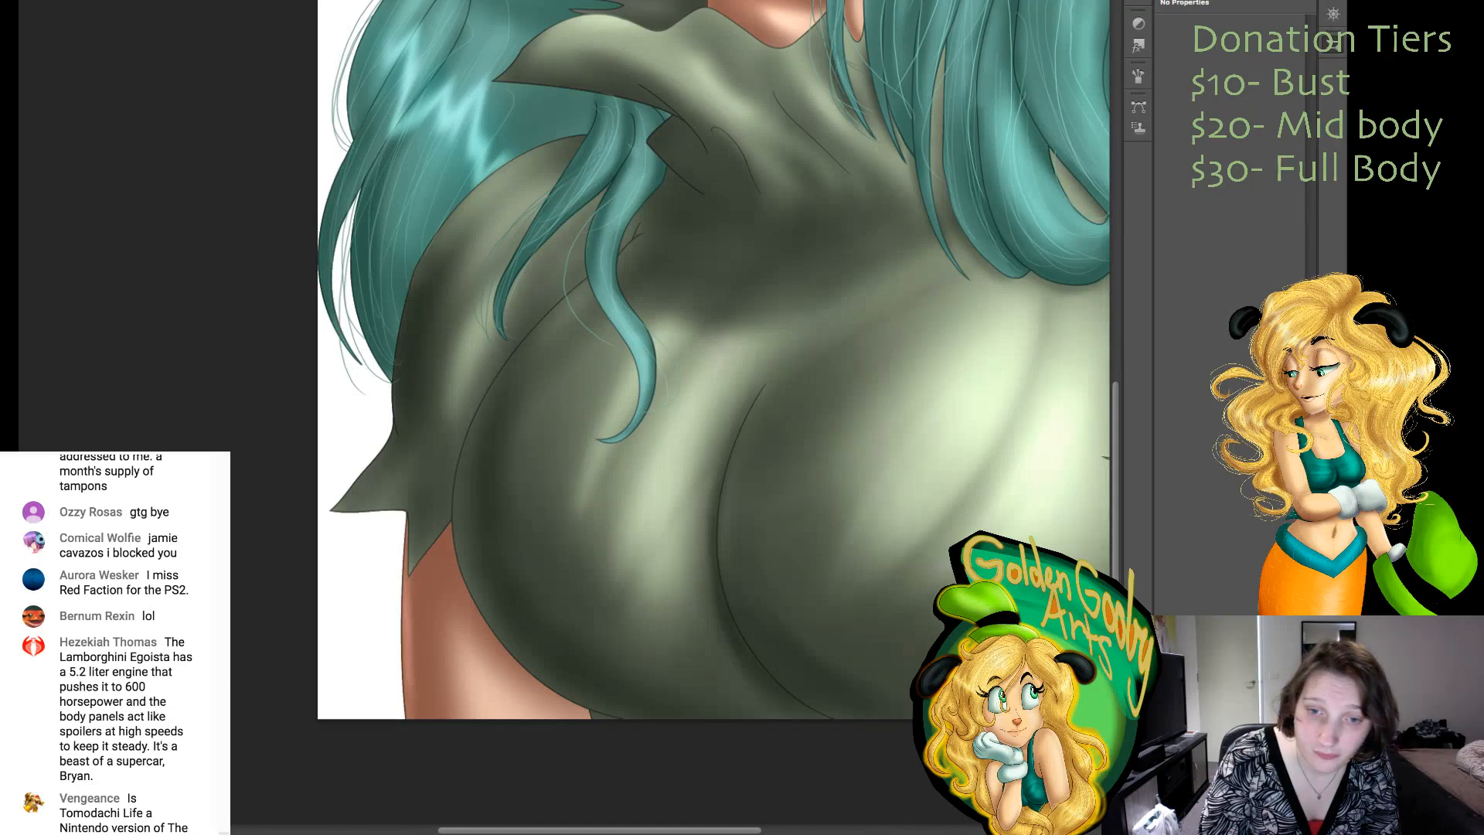
pyautogui.scroll(10, 719, 413)
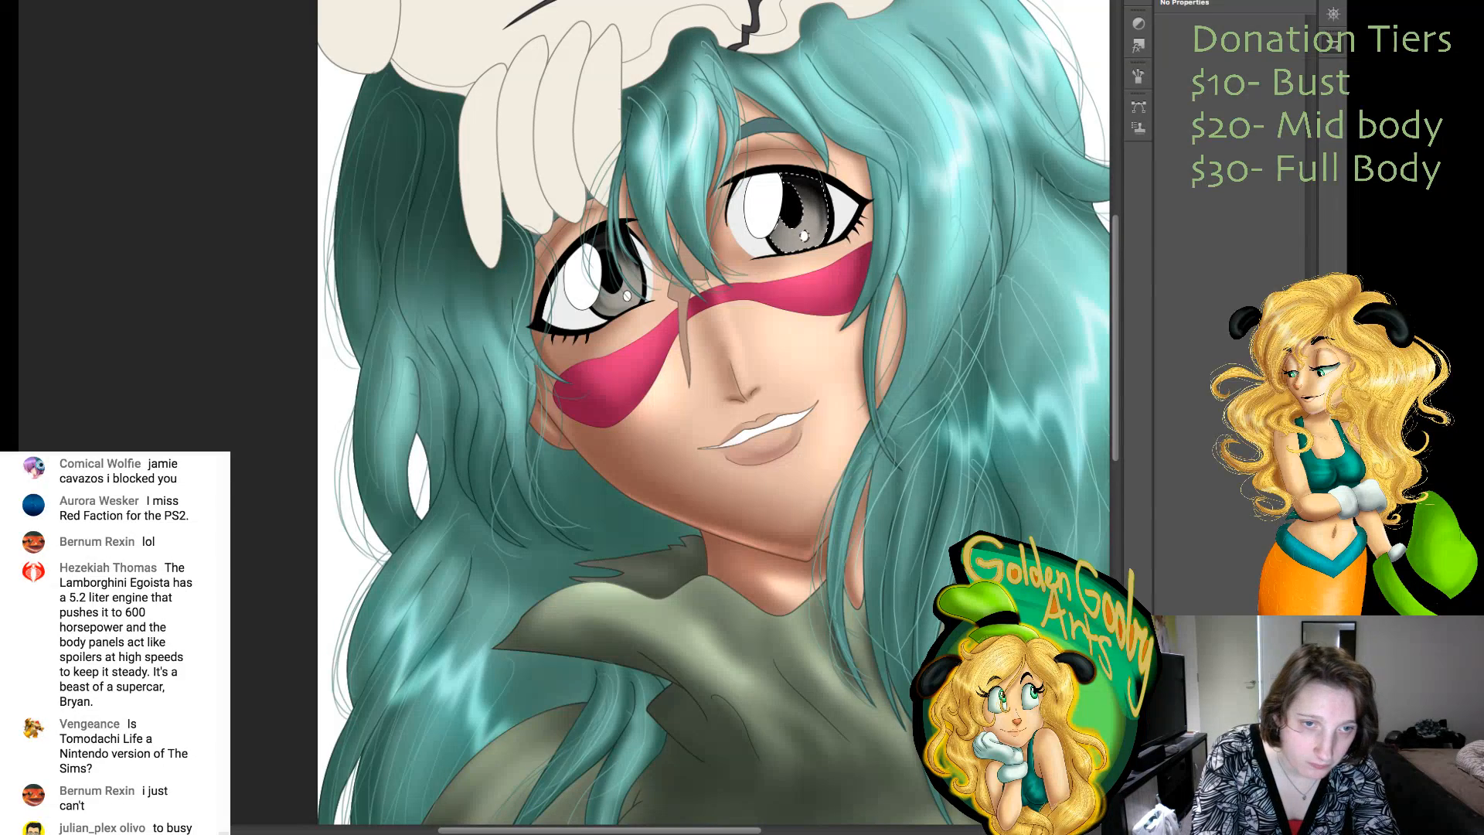
# - Select the grey irises of both eyes and paint soft cream highlights around the pupils
pyautogui.keyDown('shift'); pyautogui.click(630, 269); pyautogui.keyUp('shift')
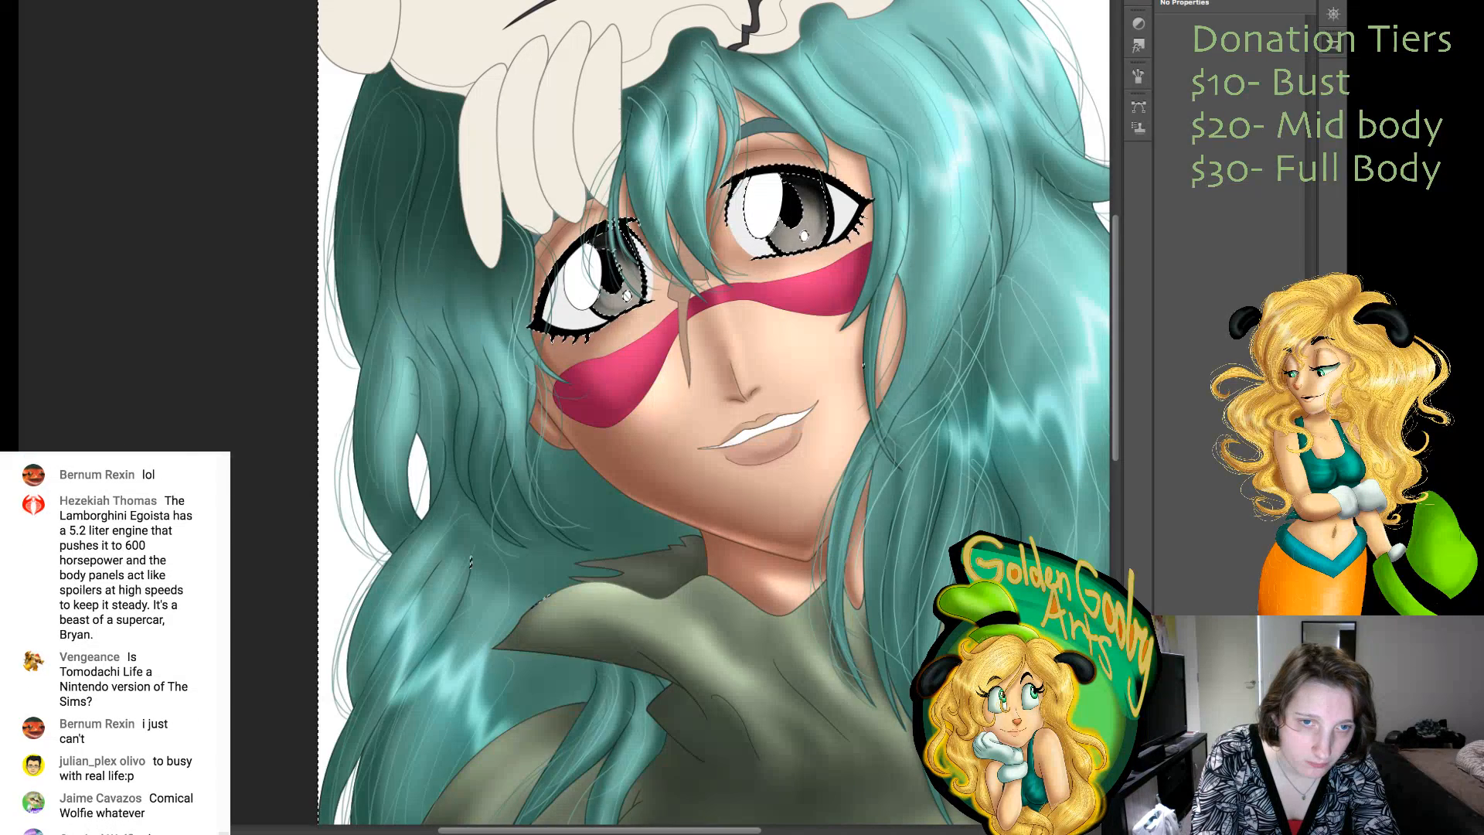
pyautogui.hotkey('ctrl', 'd')
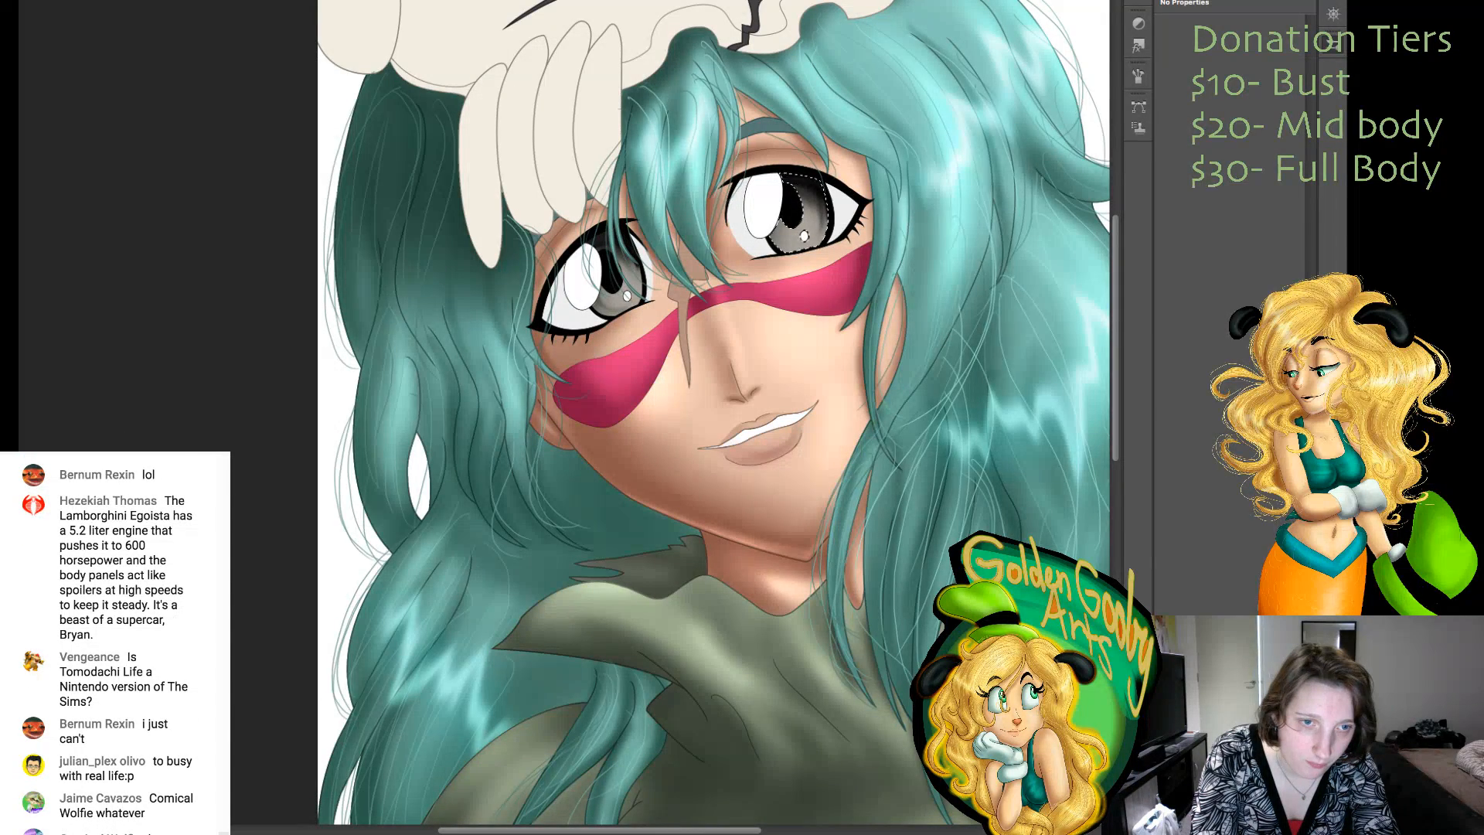
pyautogui.hotkey('ctrl', 'shift', 'd')
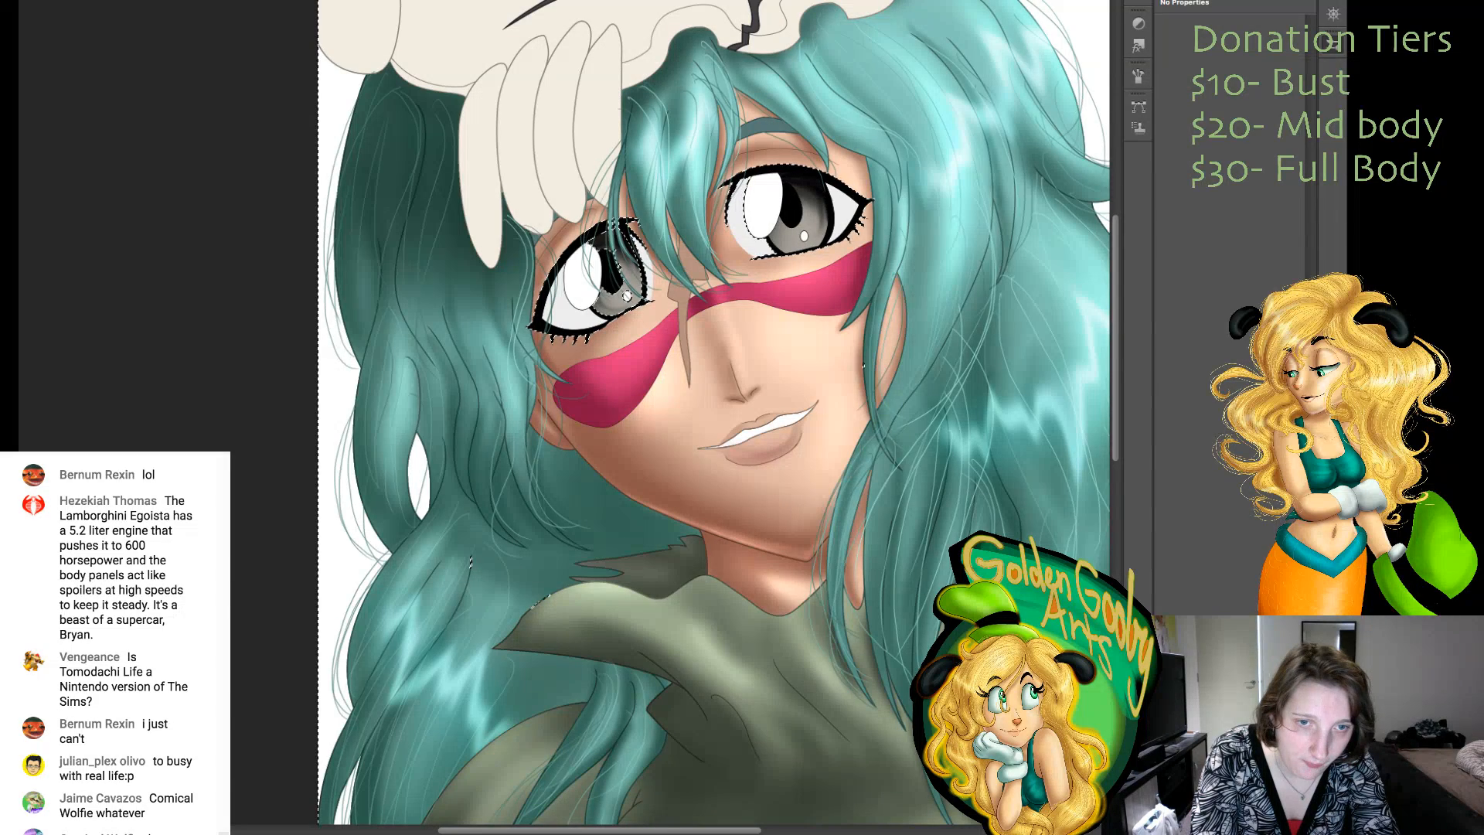
pyautogui.hotkey('ctrl', 'z')
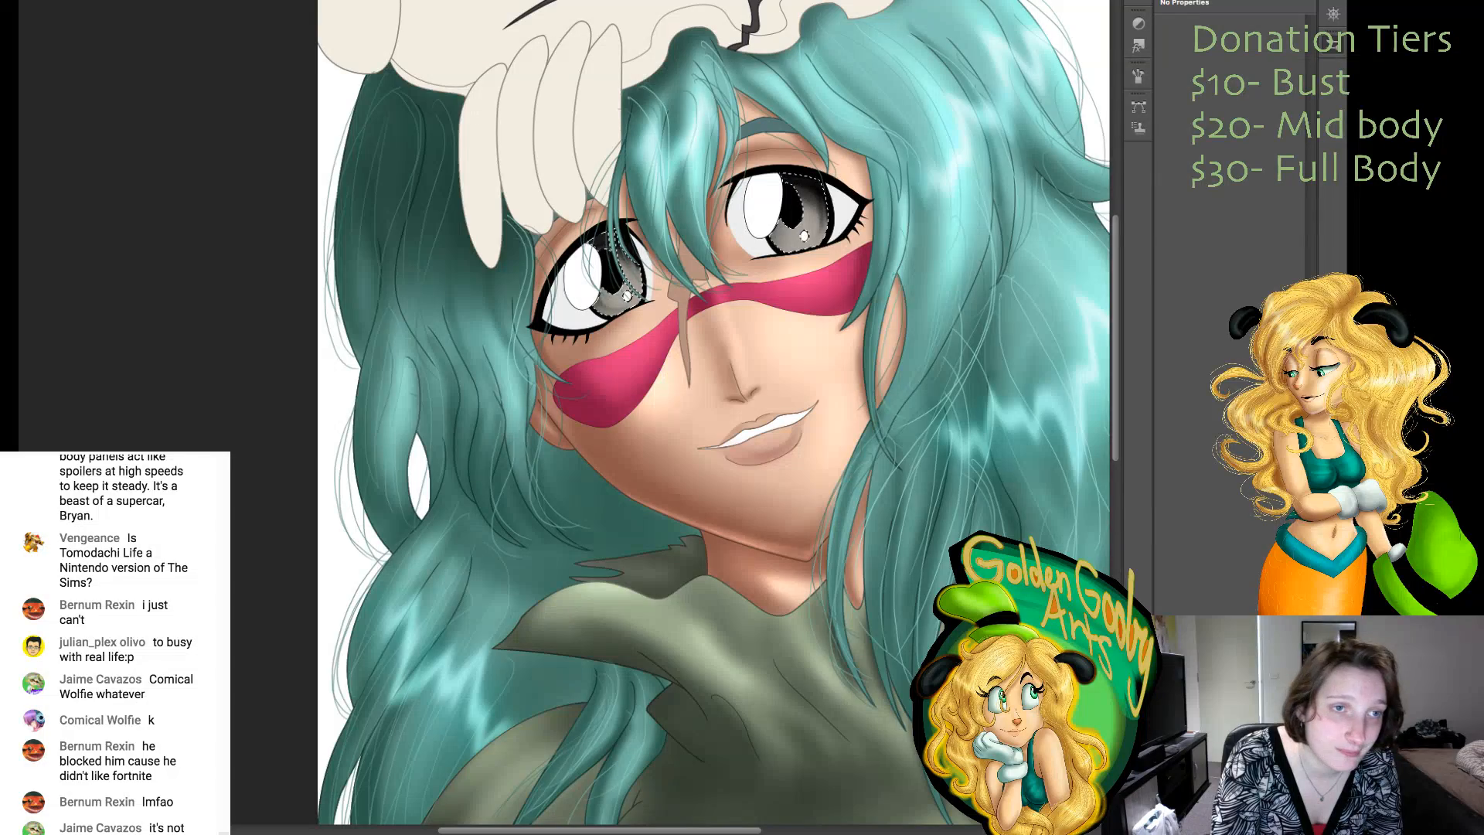
pyautogui.press('super+plus')
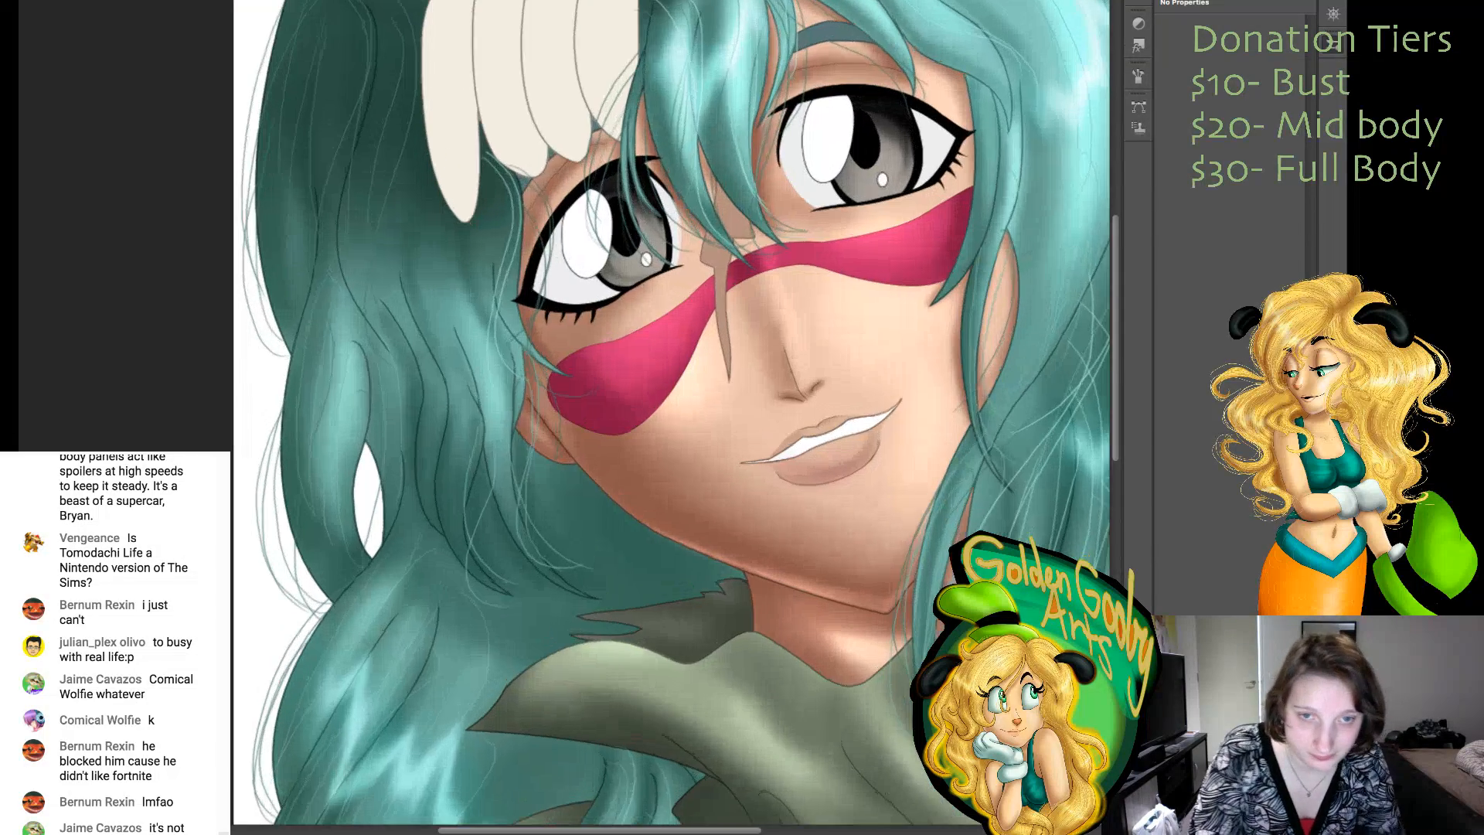
pyautogui.scroll(5, 671, 413)
pyautogui.scroll(1, 671, 413)
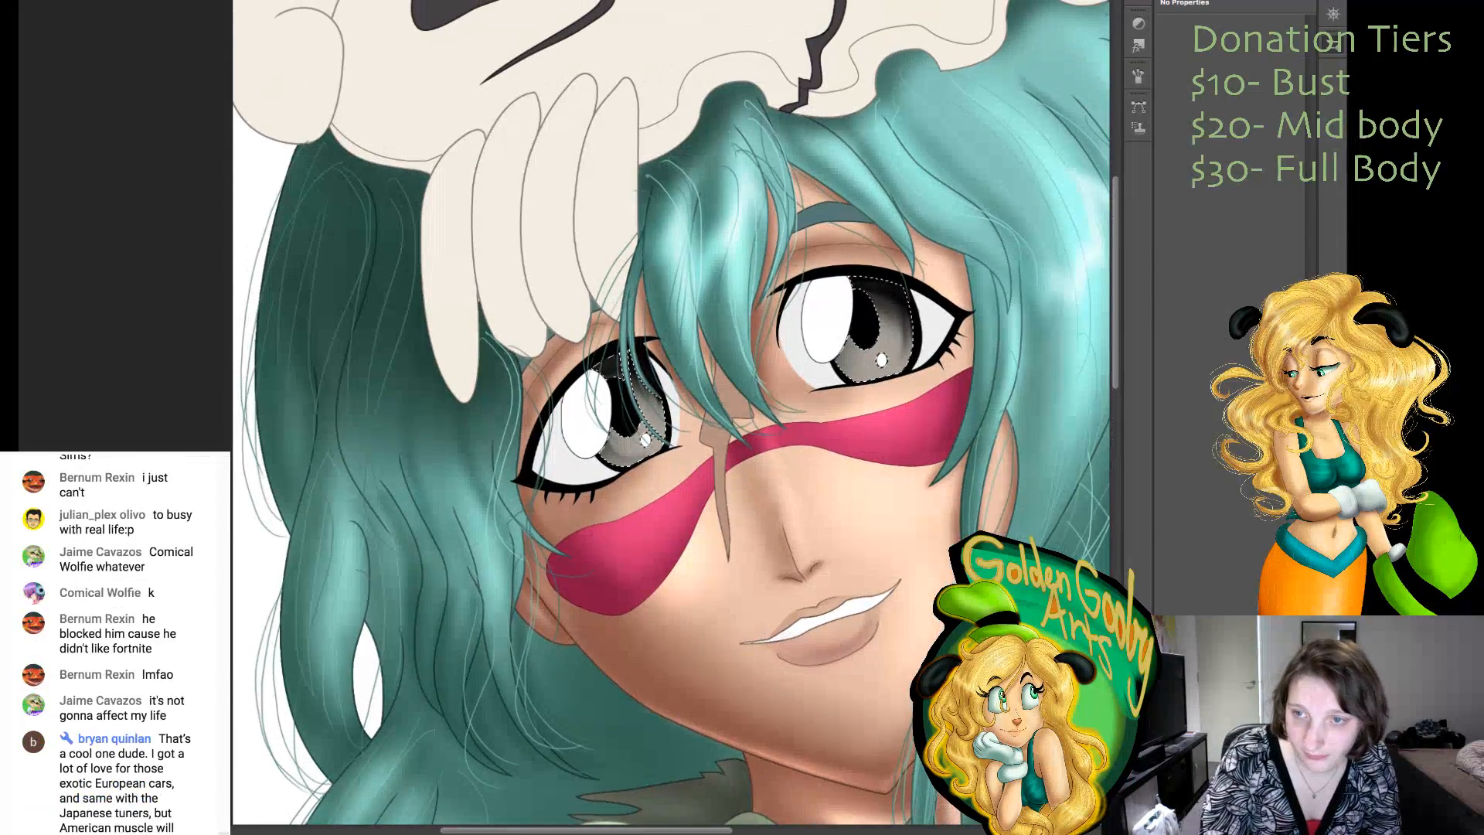
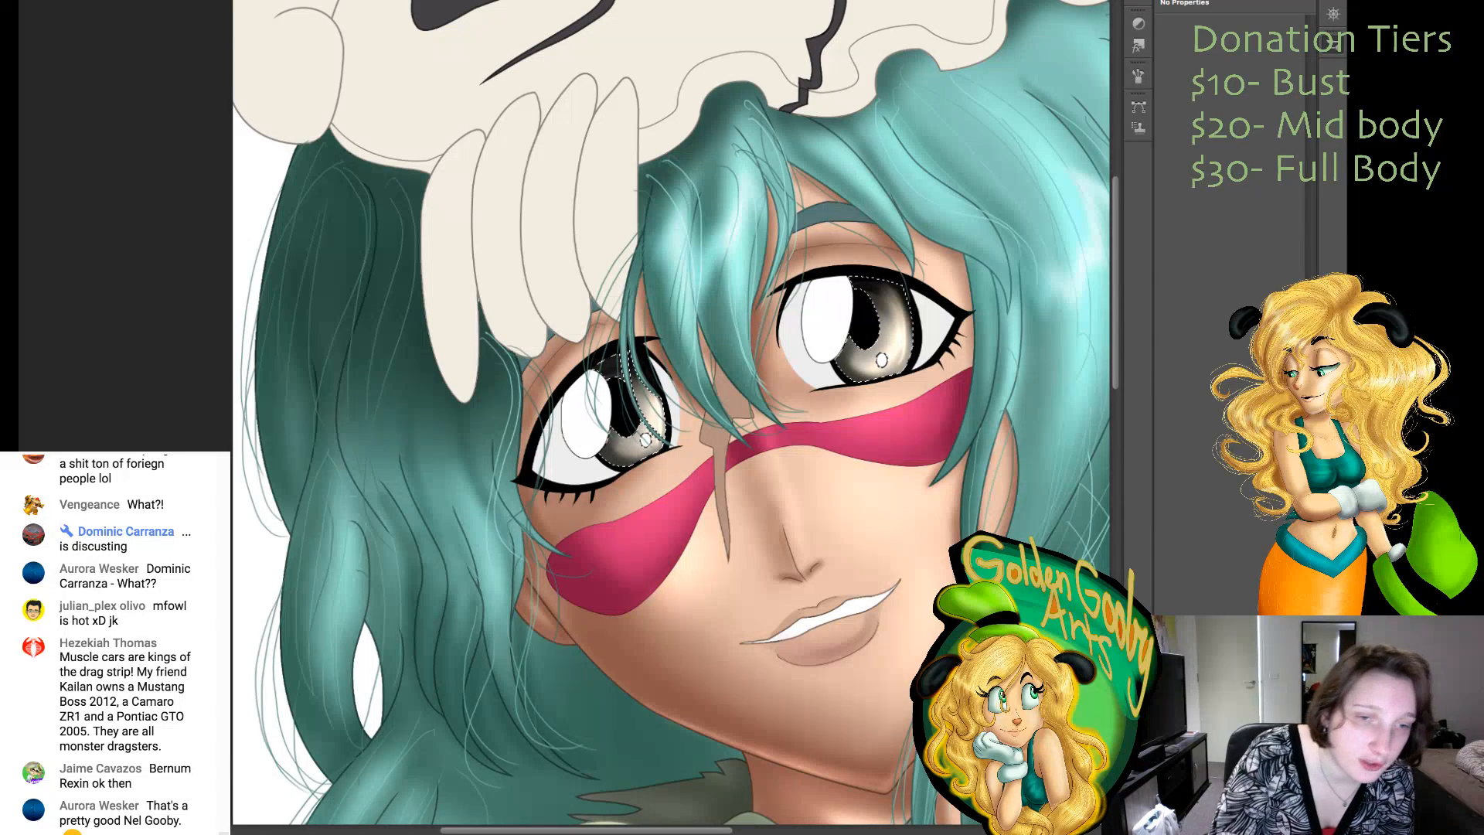
# - Select the whites of both eyes, shade their edges and corners with soft greyish purple, and clear the selection
pyautogui.click(562, 466)
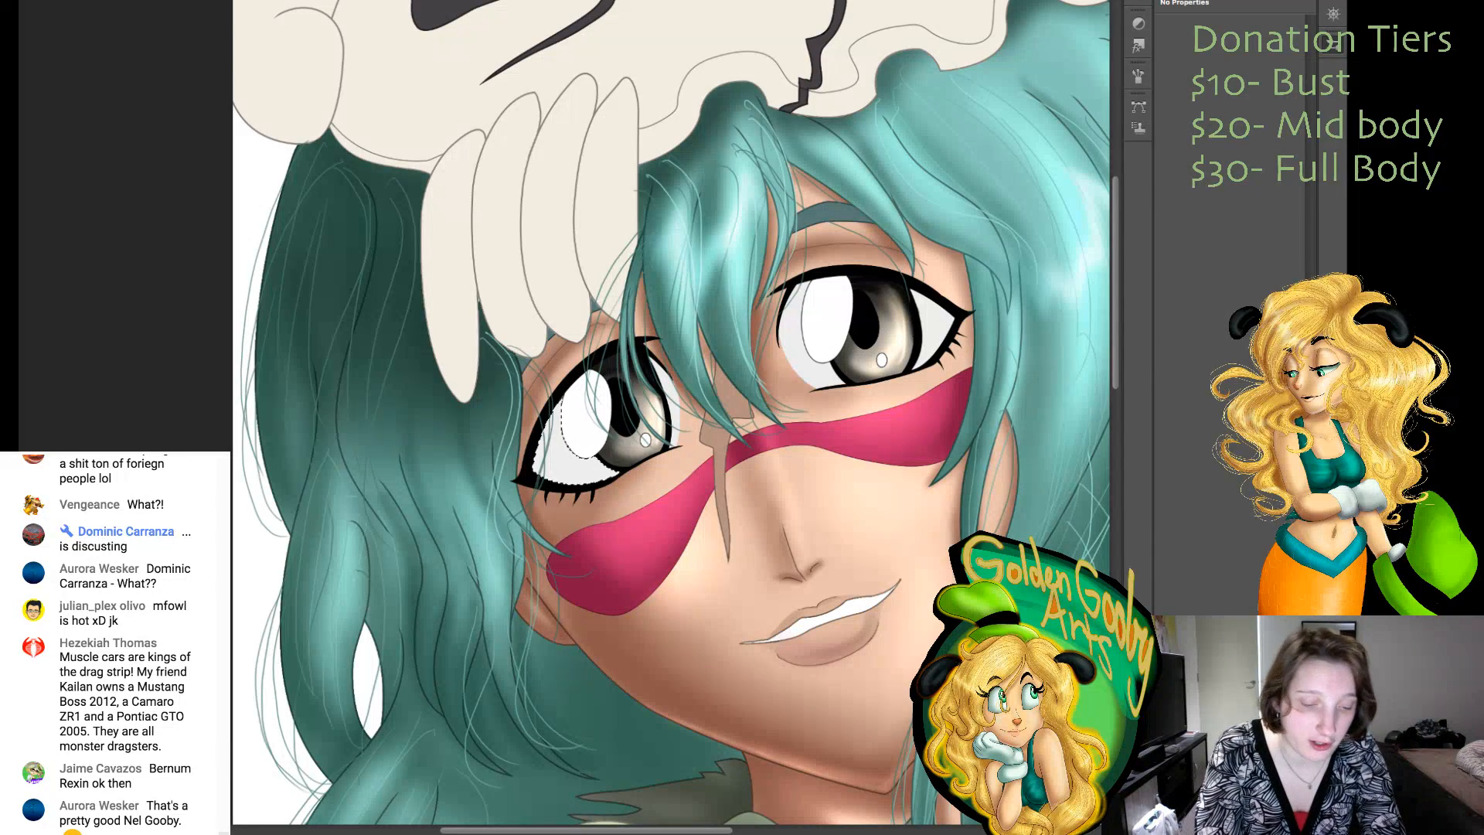
pyautogui.keyDown('shift'); pyautogui.click(674, 410); pyautogui.keyUp('shift')
pyautogui.keyDown('shift'); pyautogui.click(934, 323); pyautogui.keyUp('shift')
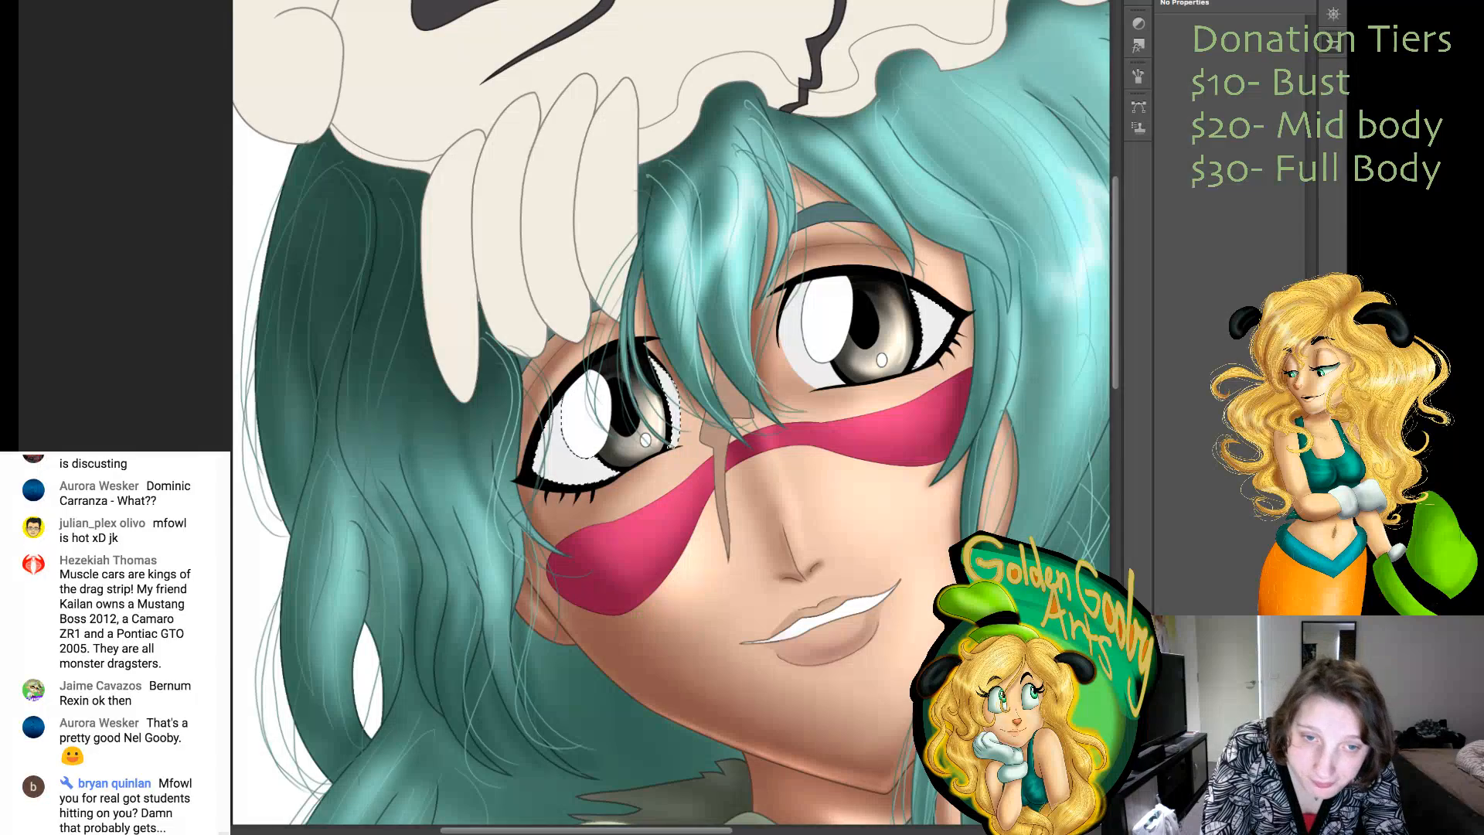
pyautogui.keyDown('shift'); pyautogui.click(794, 348); pyautogui.keyUp('shift')
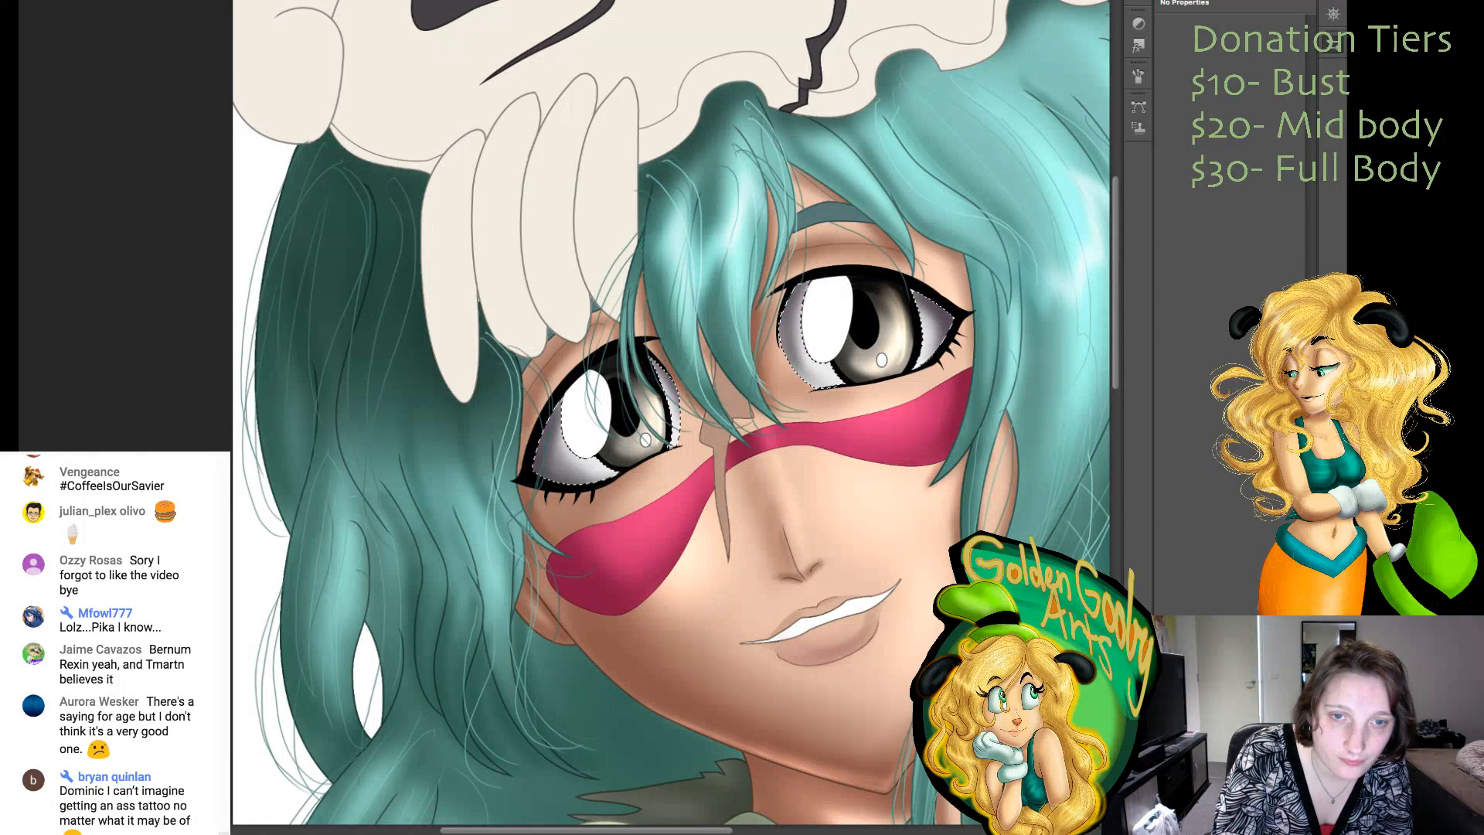
pyautogui.hotkey('ctrl', 'd')
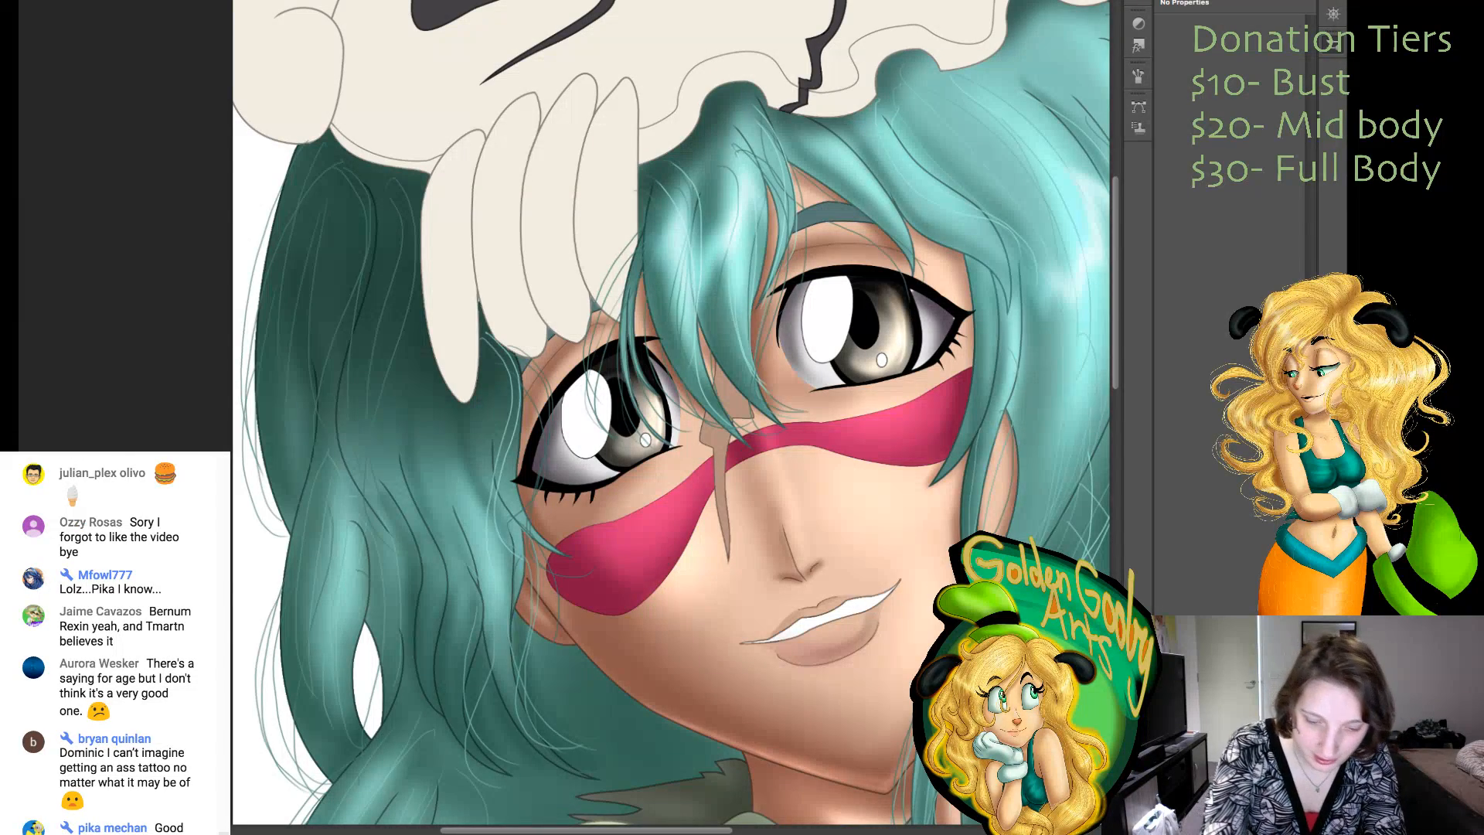
# - Examine the overall shading of the portrait, from the skull mask and eyes down to the shirt and arm
pyautogui.hotkey('ctrl', '-')
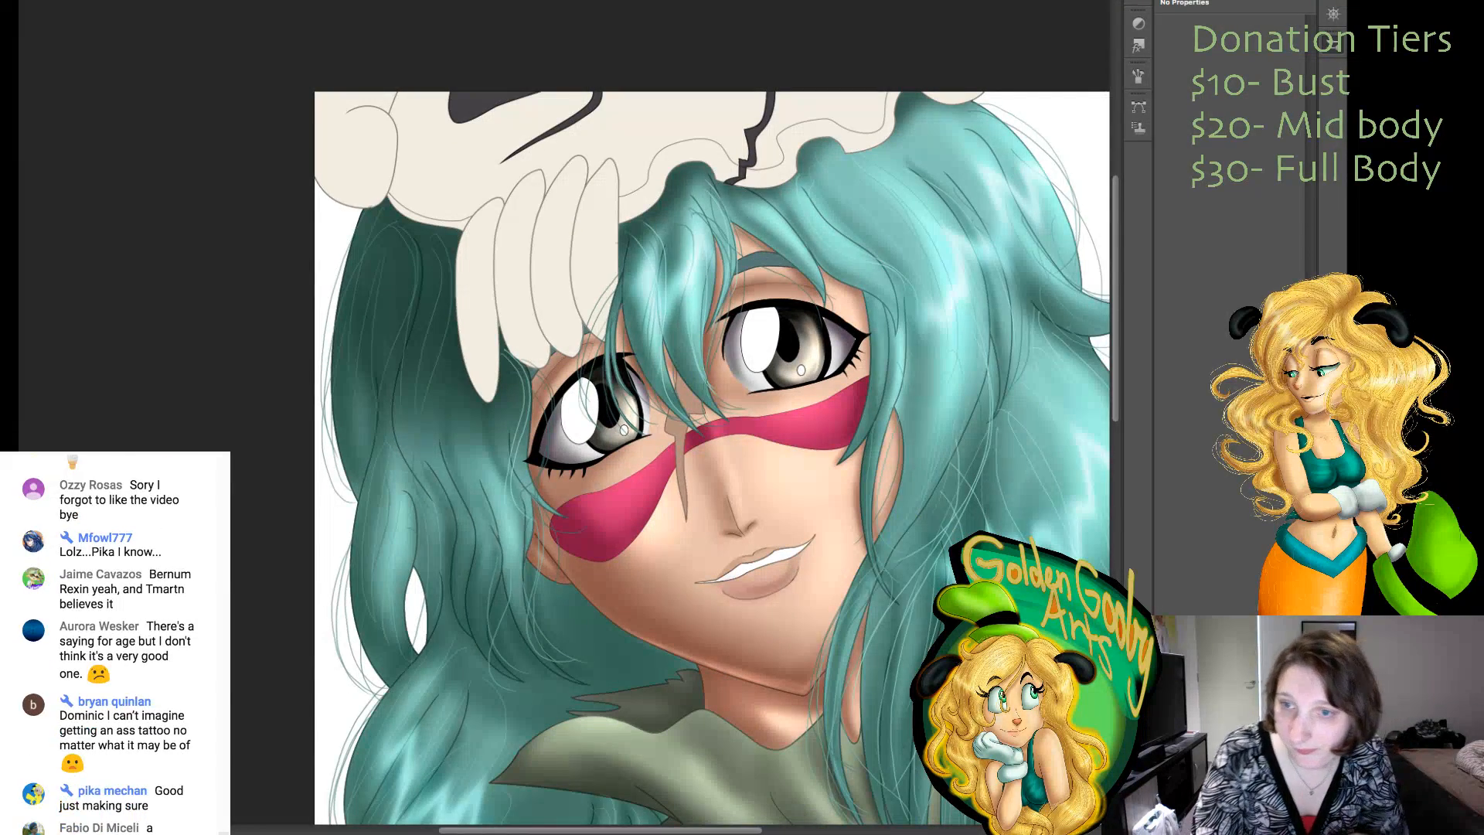
pyautogui.scroll(-5, 711, 433)
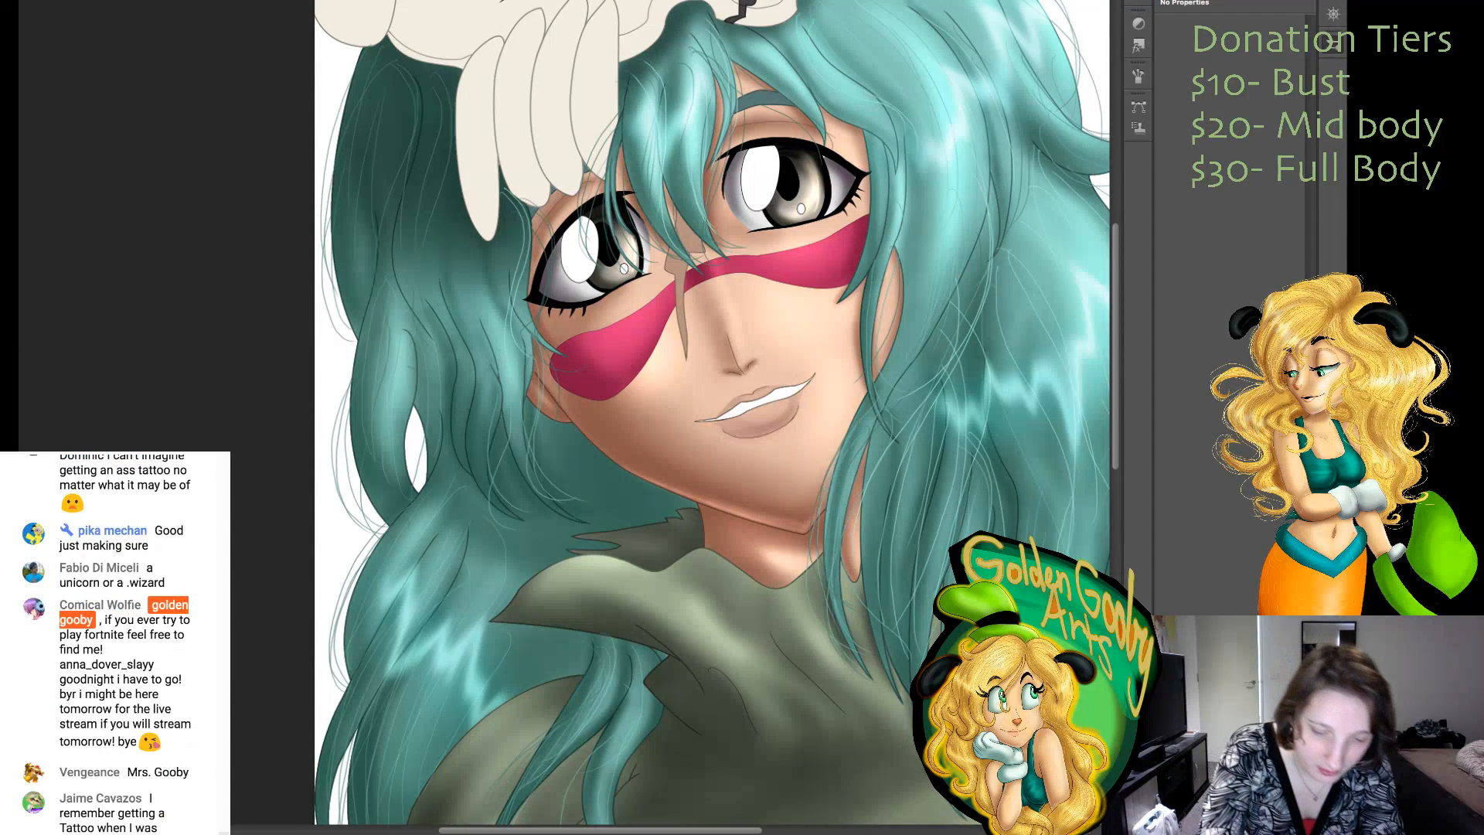
pyautogui.press('super+minus')
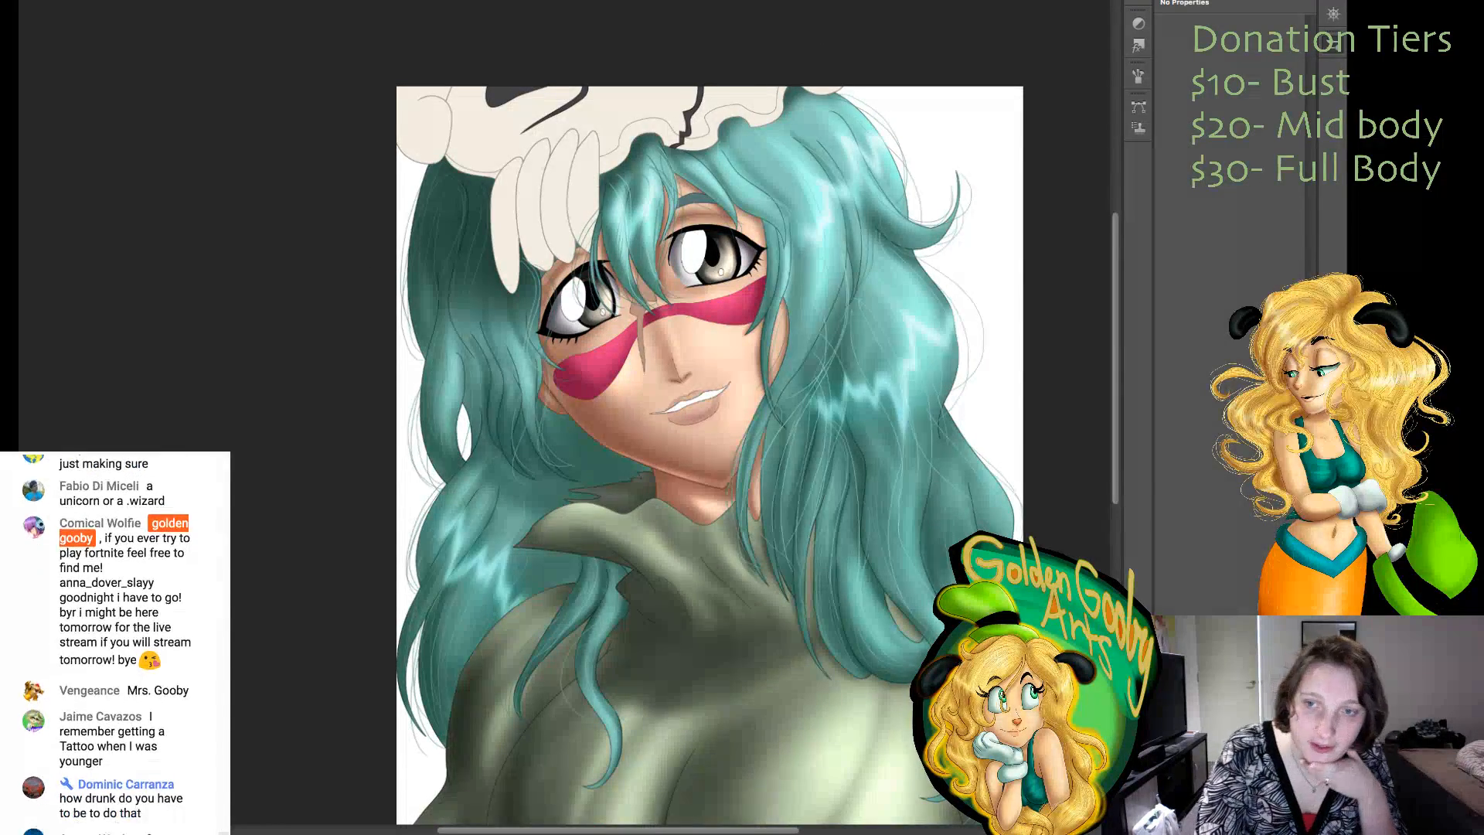
pyautogui.scroll(-3, 710, 456)
pyautogui.scroll(2, 710, 425)
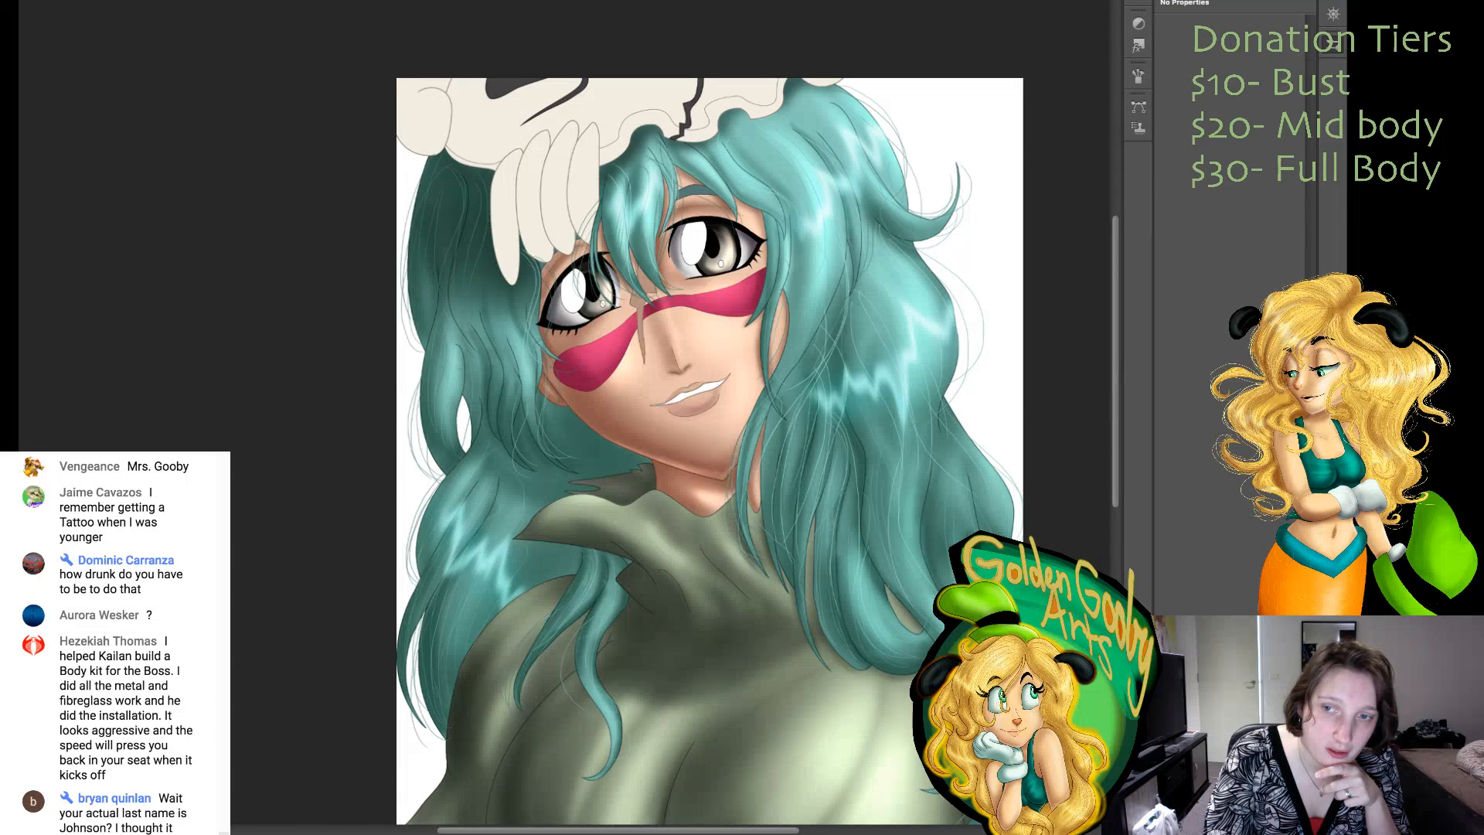
pyautogui.scroll(1, 710, 452)
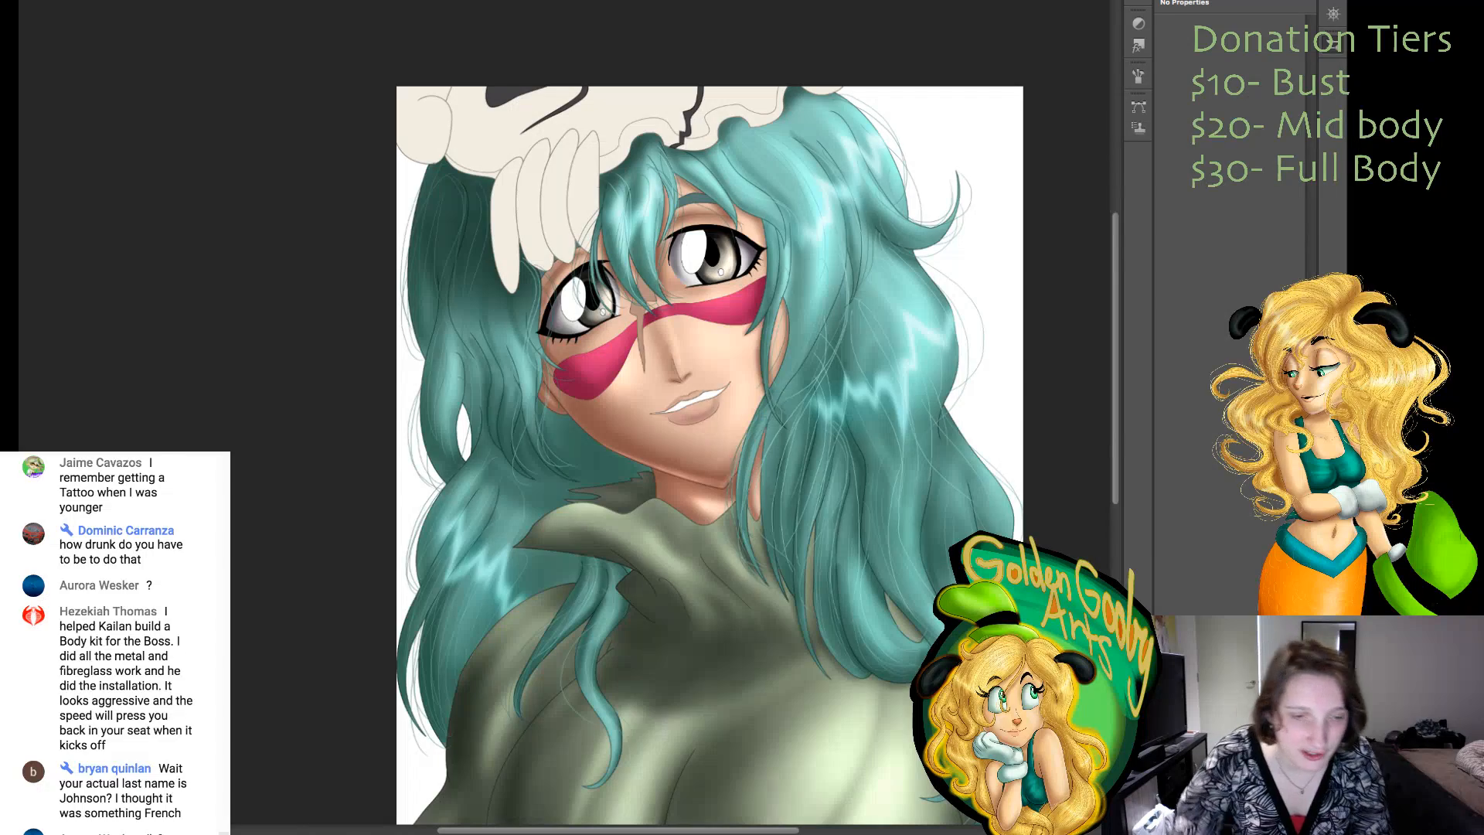
pyautogui.scroll(4, 710, 456)
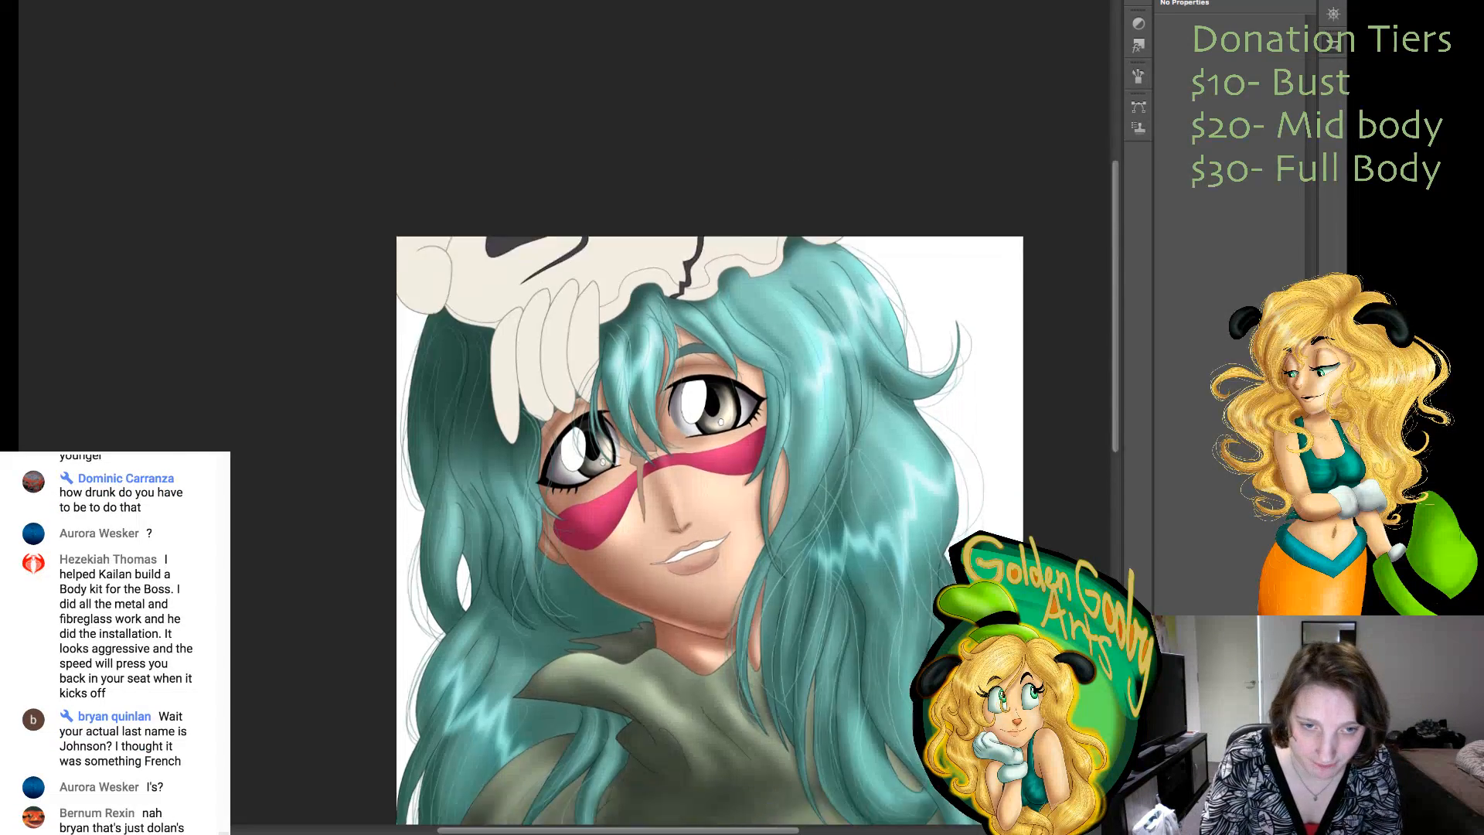
pyautogui.scroll(-10, 710, 456)
pyautogui.scroll(2, 710, 456)
pyautogui.scroll(2, 710, 456)
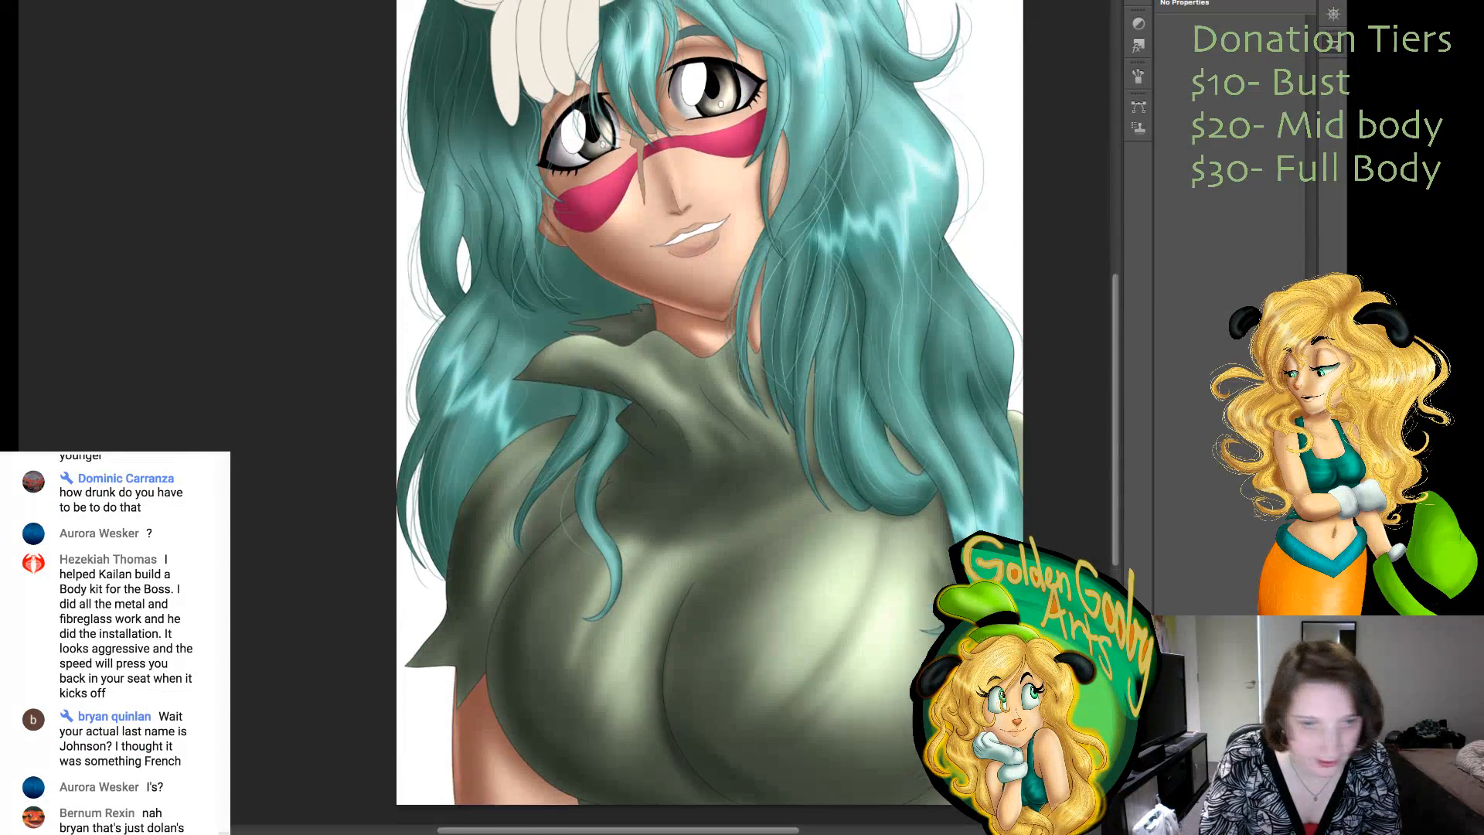
pyautogui.scroll(-3, 710, 456)
pyautogui.scroll(3, 710, 456)
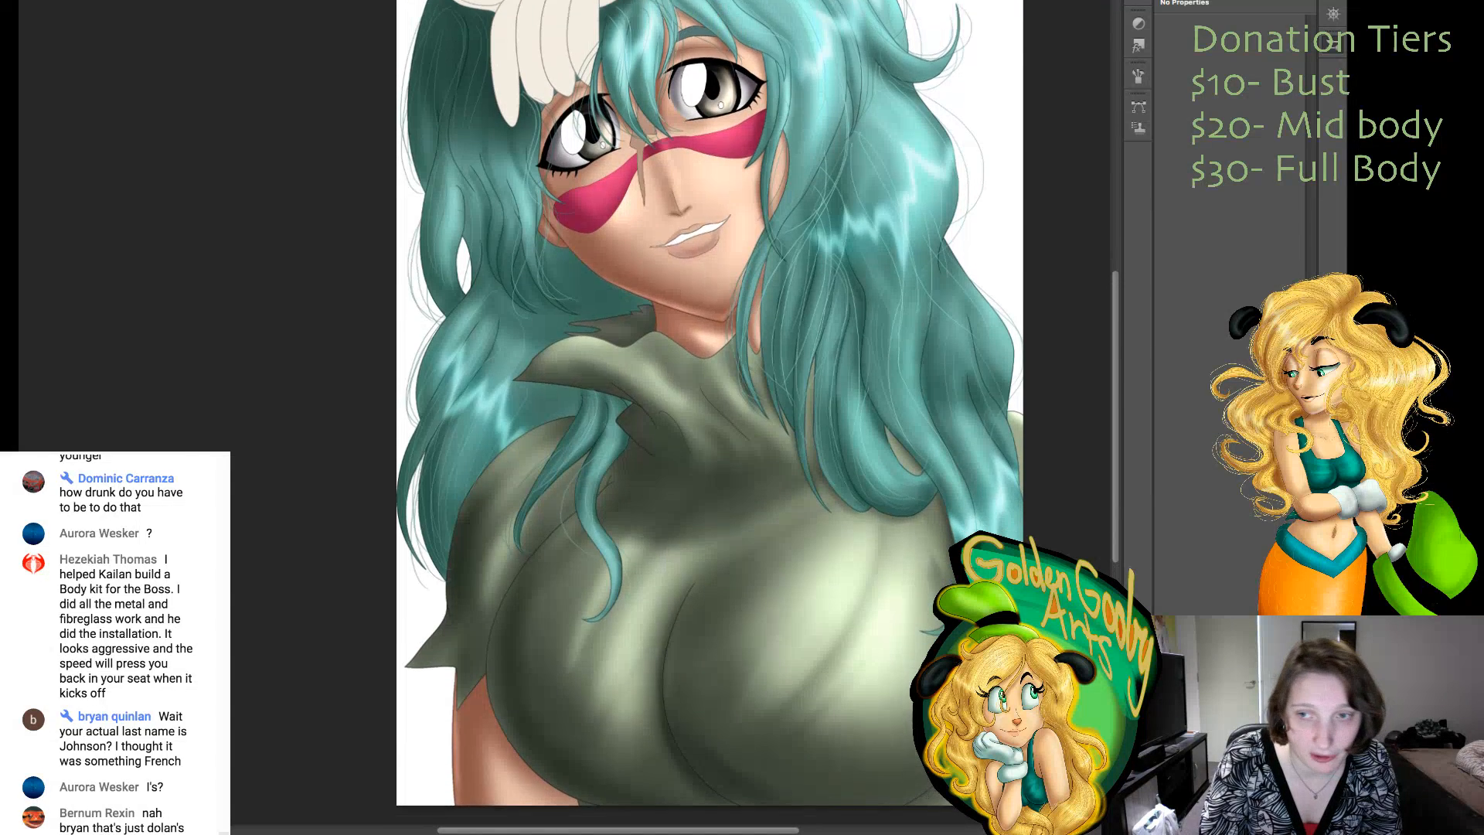
pyautogui.scroll(-2, 710, 456)
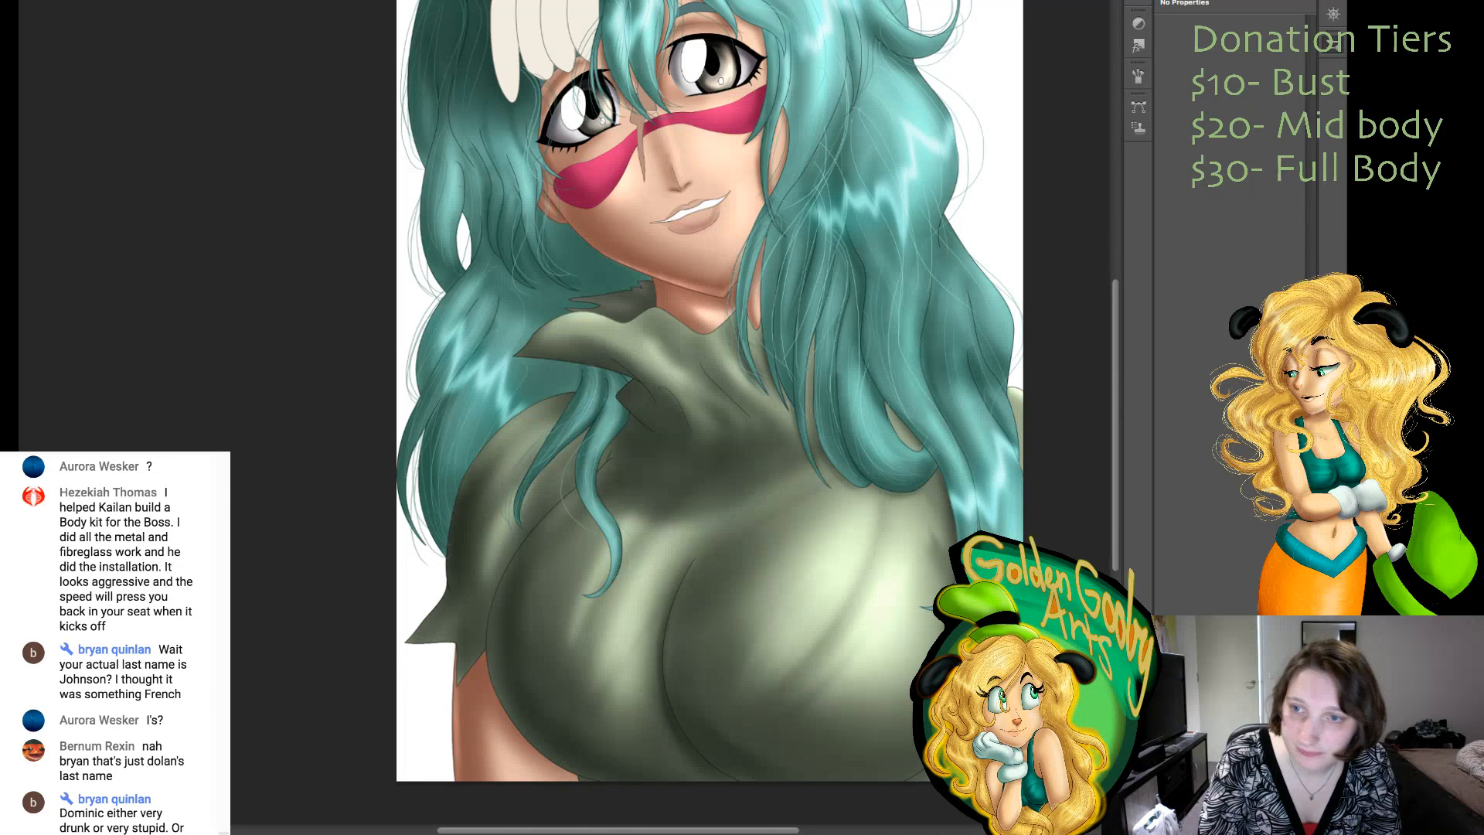
pyautogui.scroll(-2, 710, 456)
pyautogui.scroll(3, 709, 456)
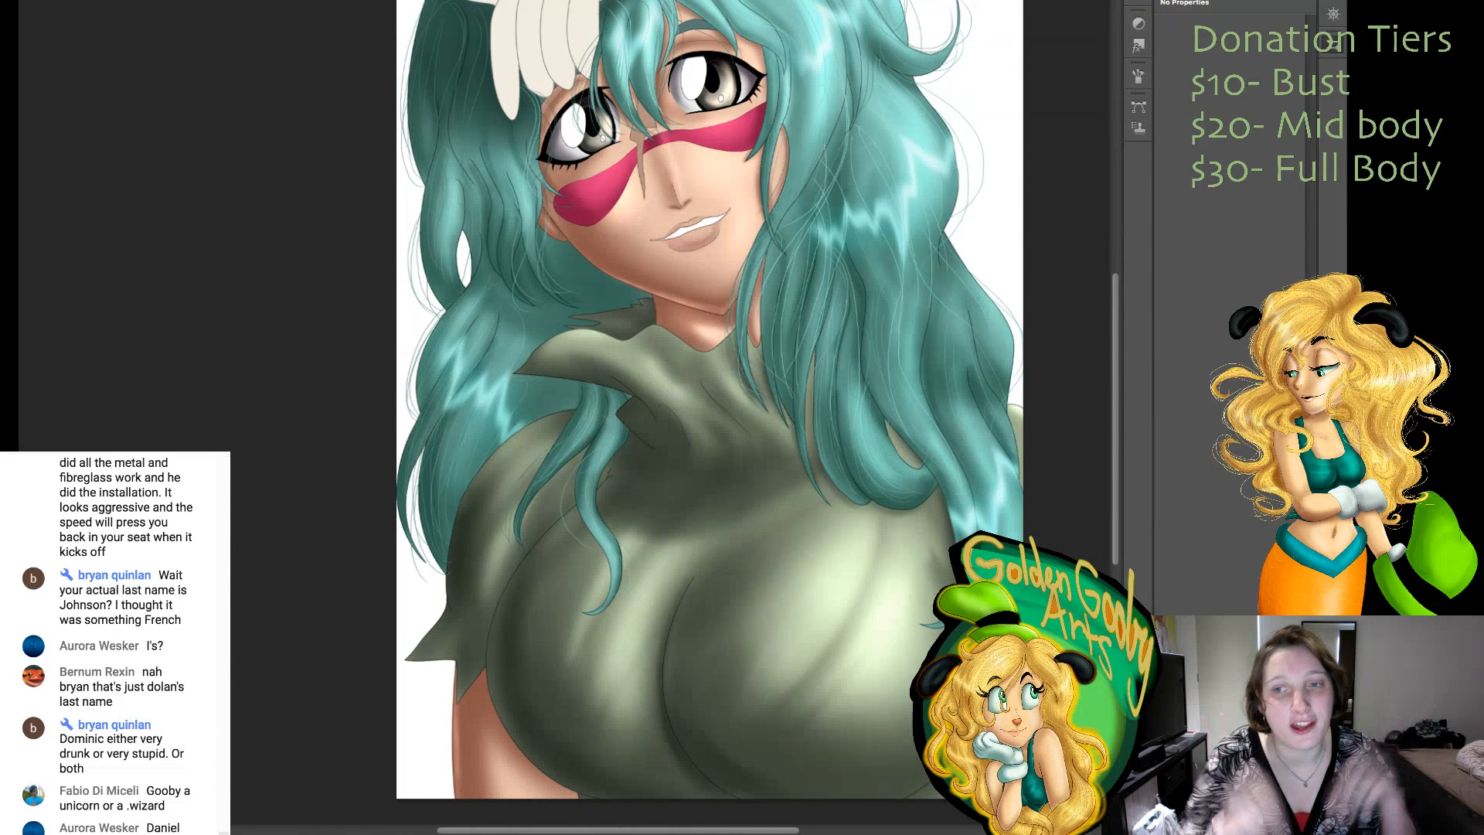
pyautogui.scroll(5, 710, 417)
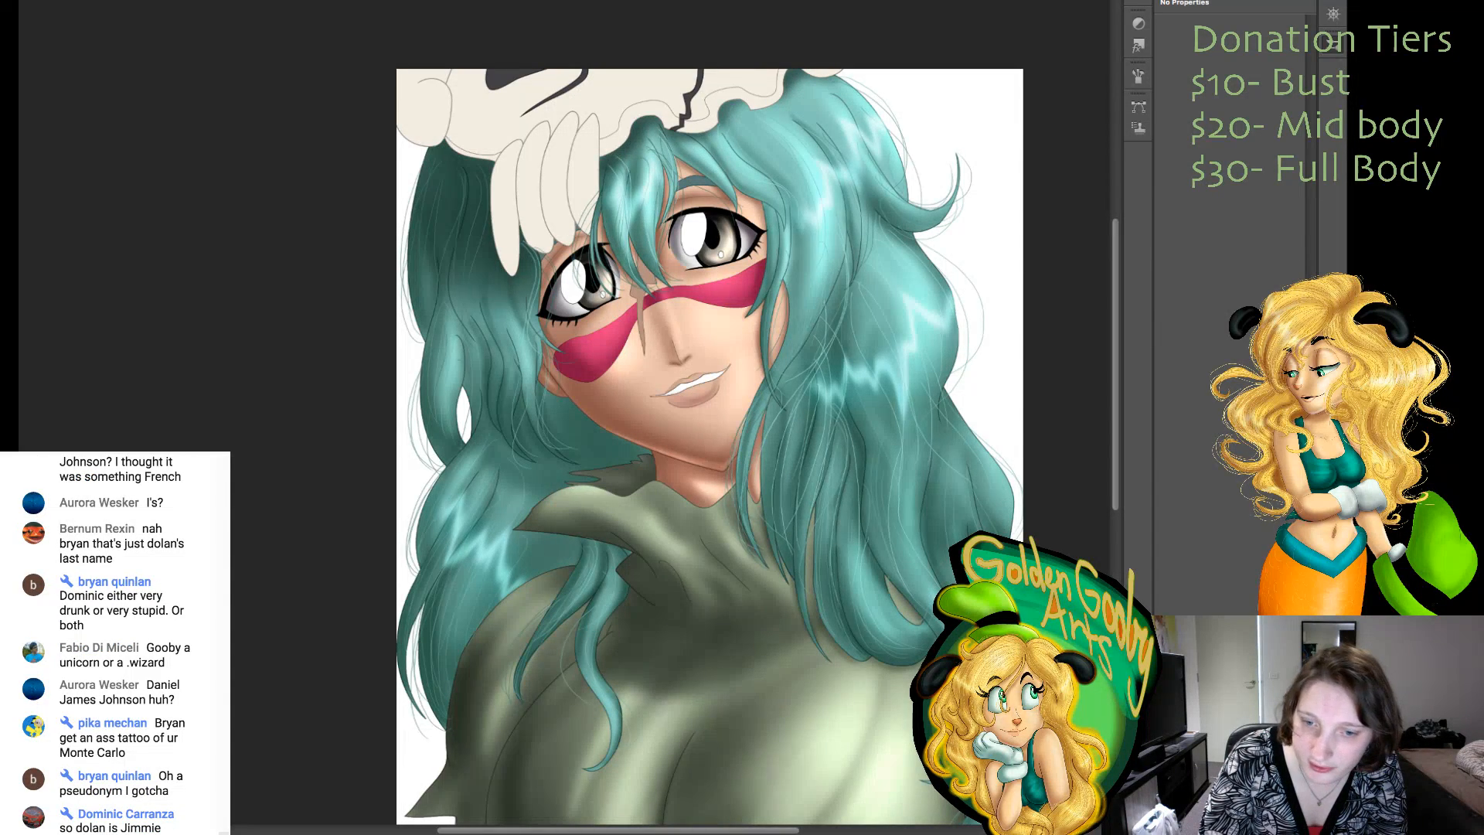
# - Undo the dense light strands over the teal hair and select both sides of the hair
pyautogui.hotkey('ctrl', 'z')
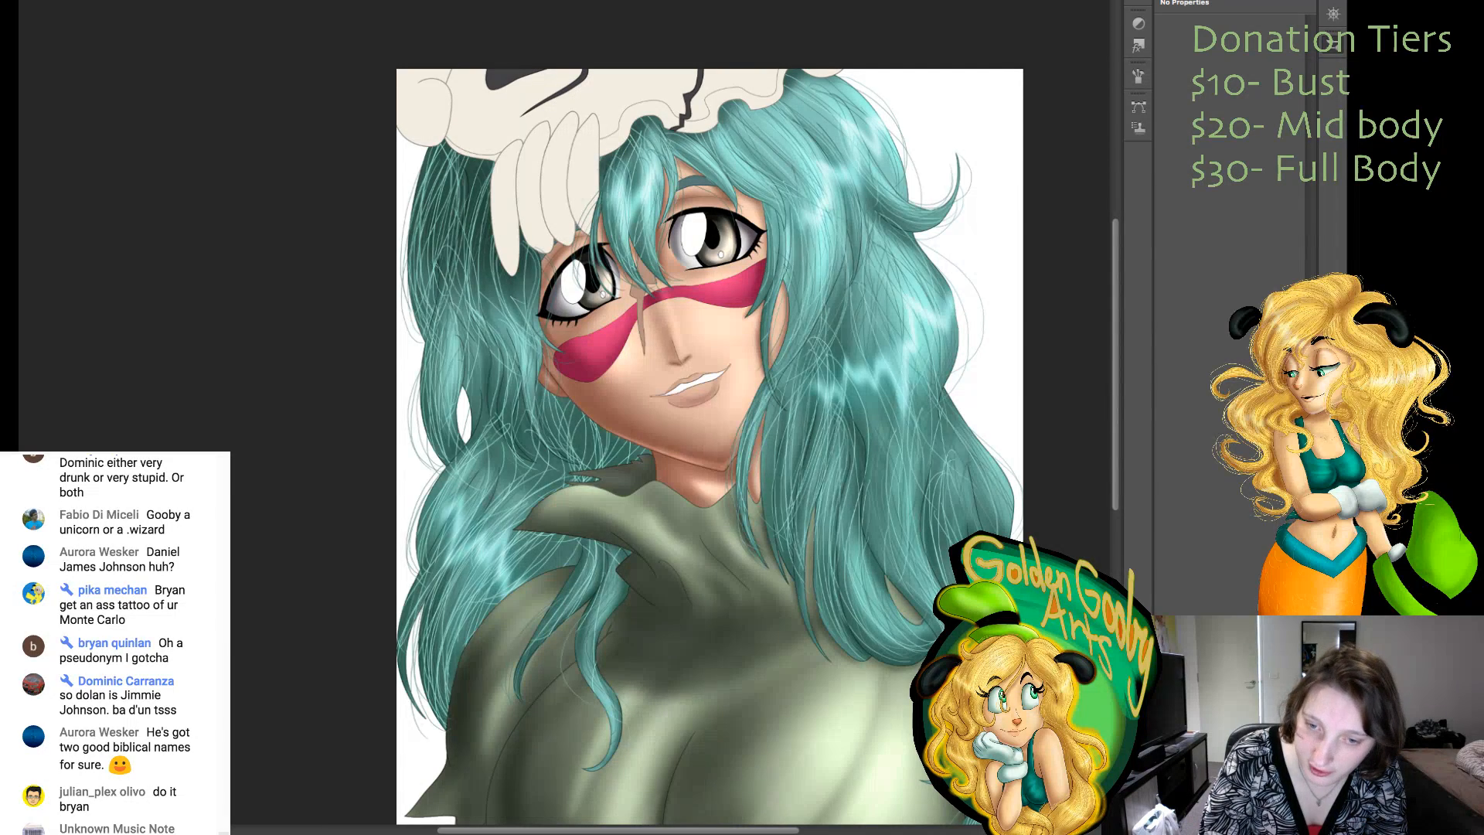
pyautogui.hotkey('ctrl', 'z')
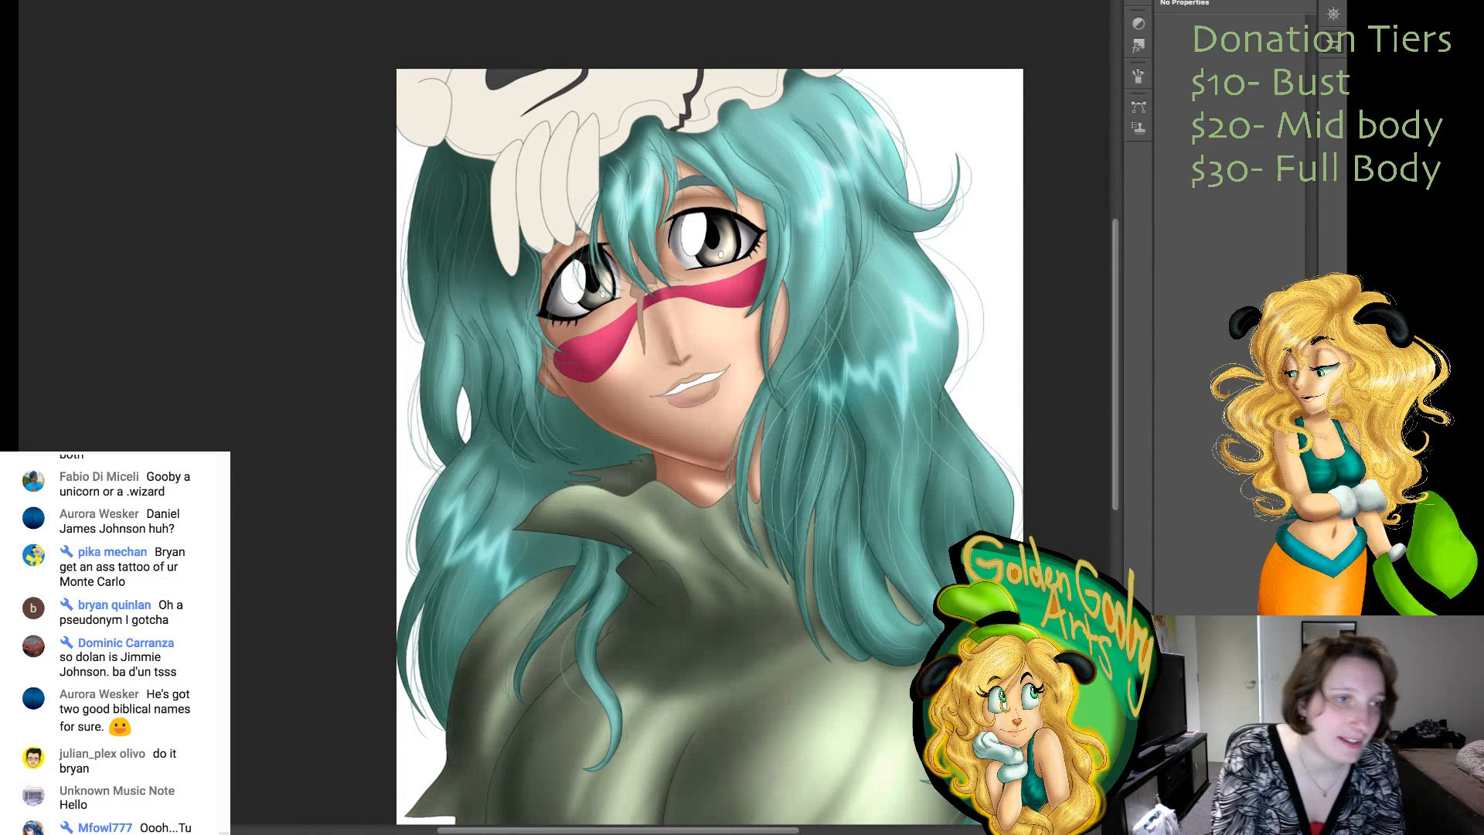
pyautogui.hotkey('ctrl', 'z')
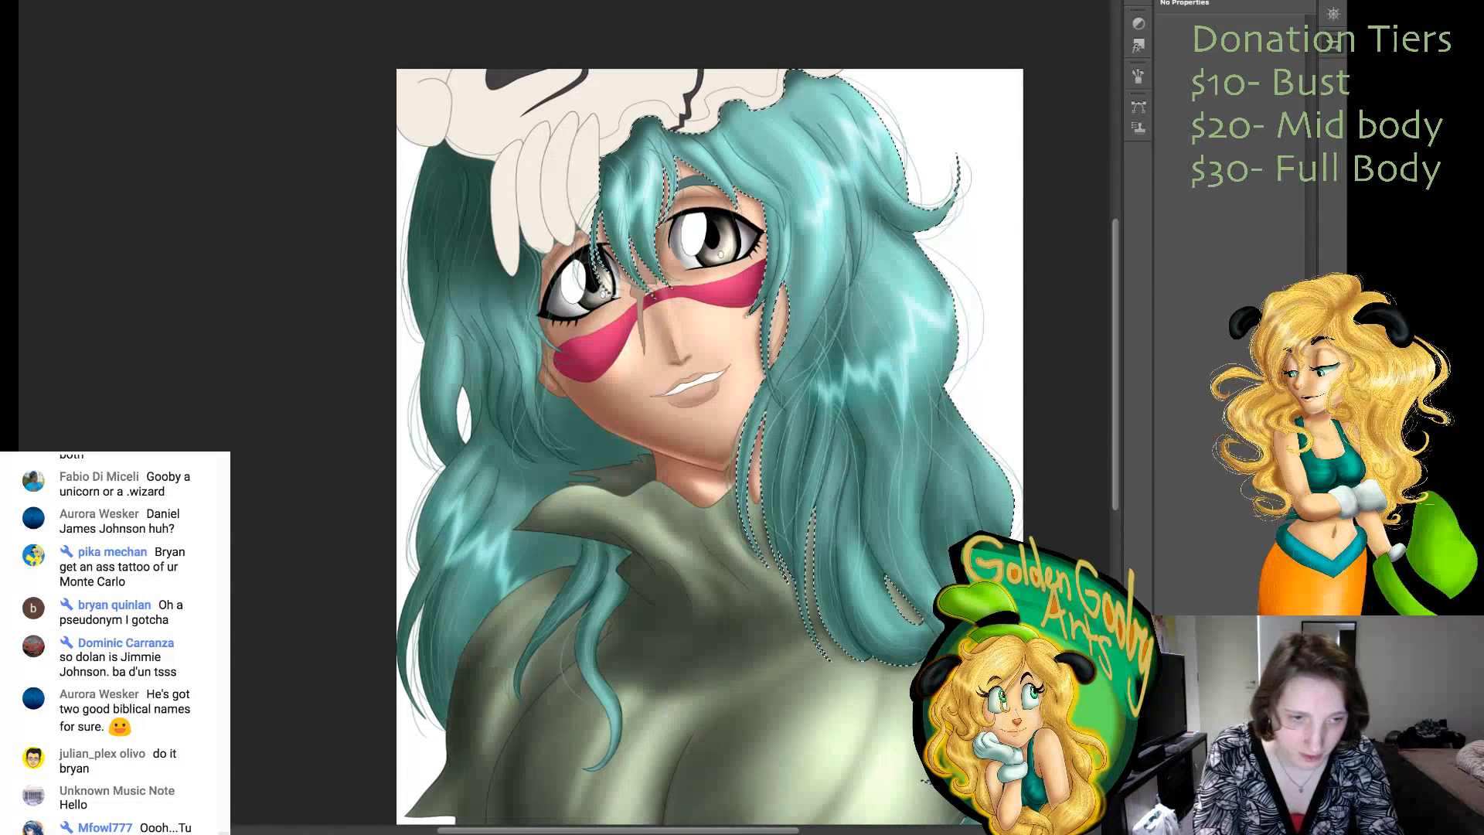
pyautogui.keyDown('shift'); pyautogui.click(483, 332); pyautogui.keyUp('shift')
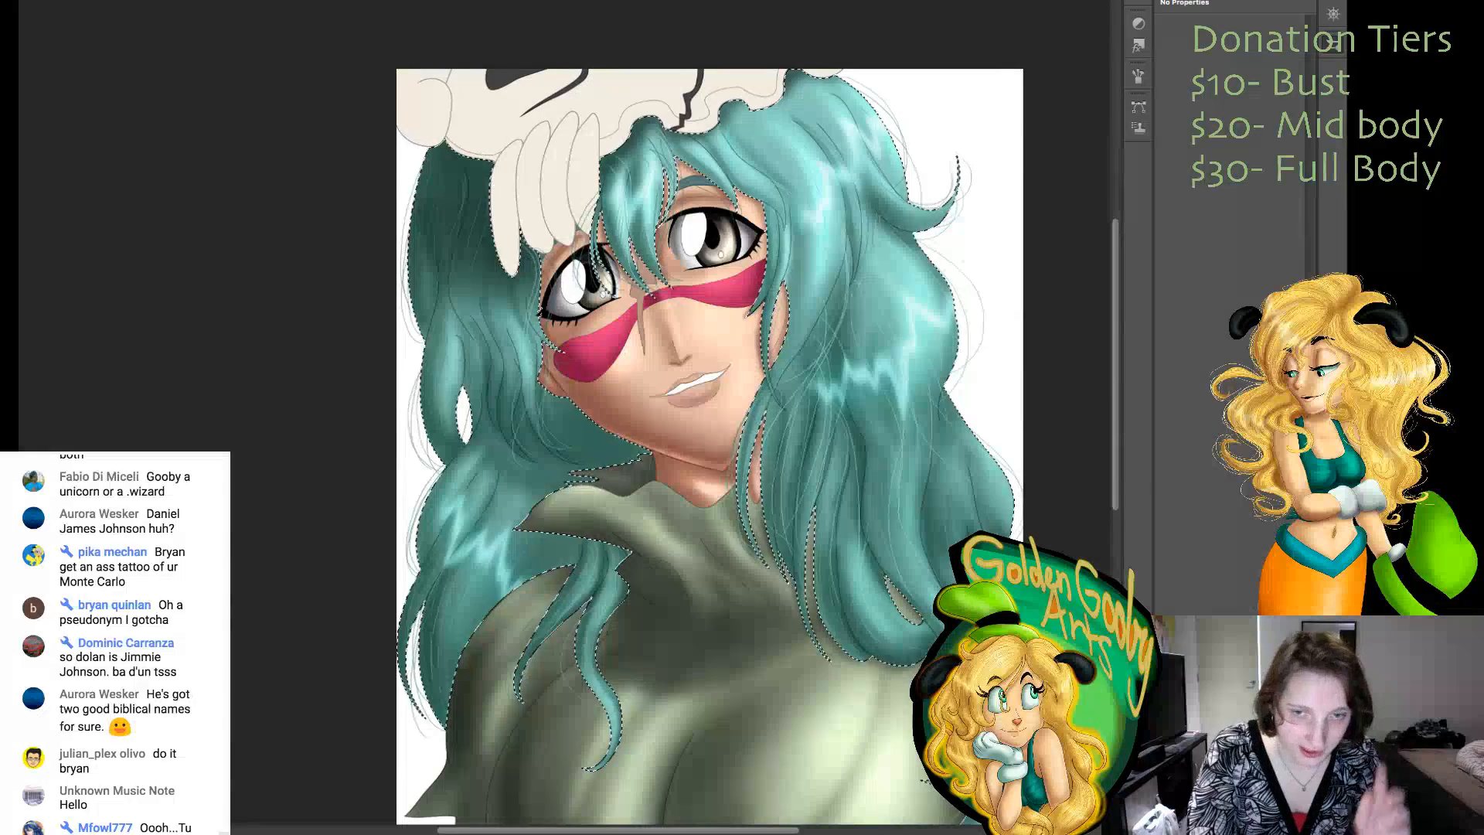
# - Paint fine darker strands through both sides of the teal hair inside the selection, and clear the selection
pyautogui.scroll(-2, 710, 417)
pyautogui.scroll(-1, 710, 417)
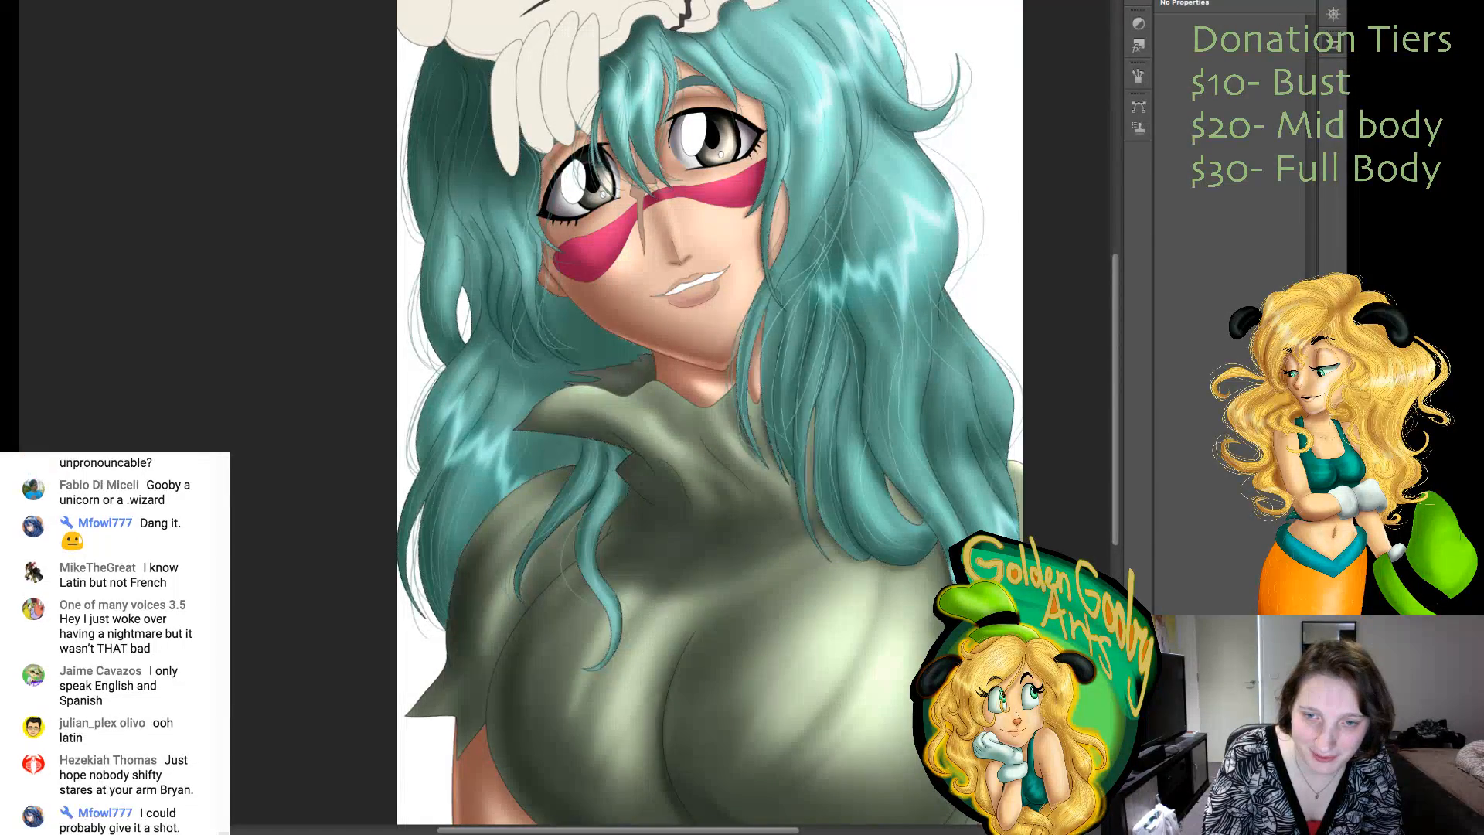
pyautogui.scroll(3, 709, 412)
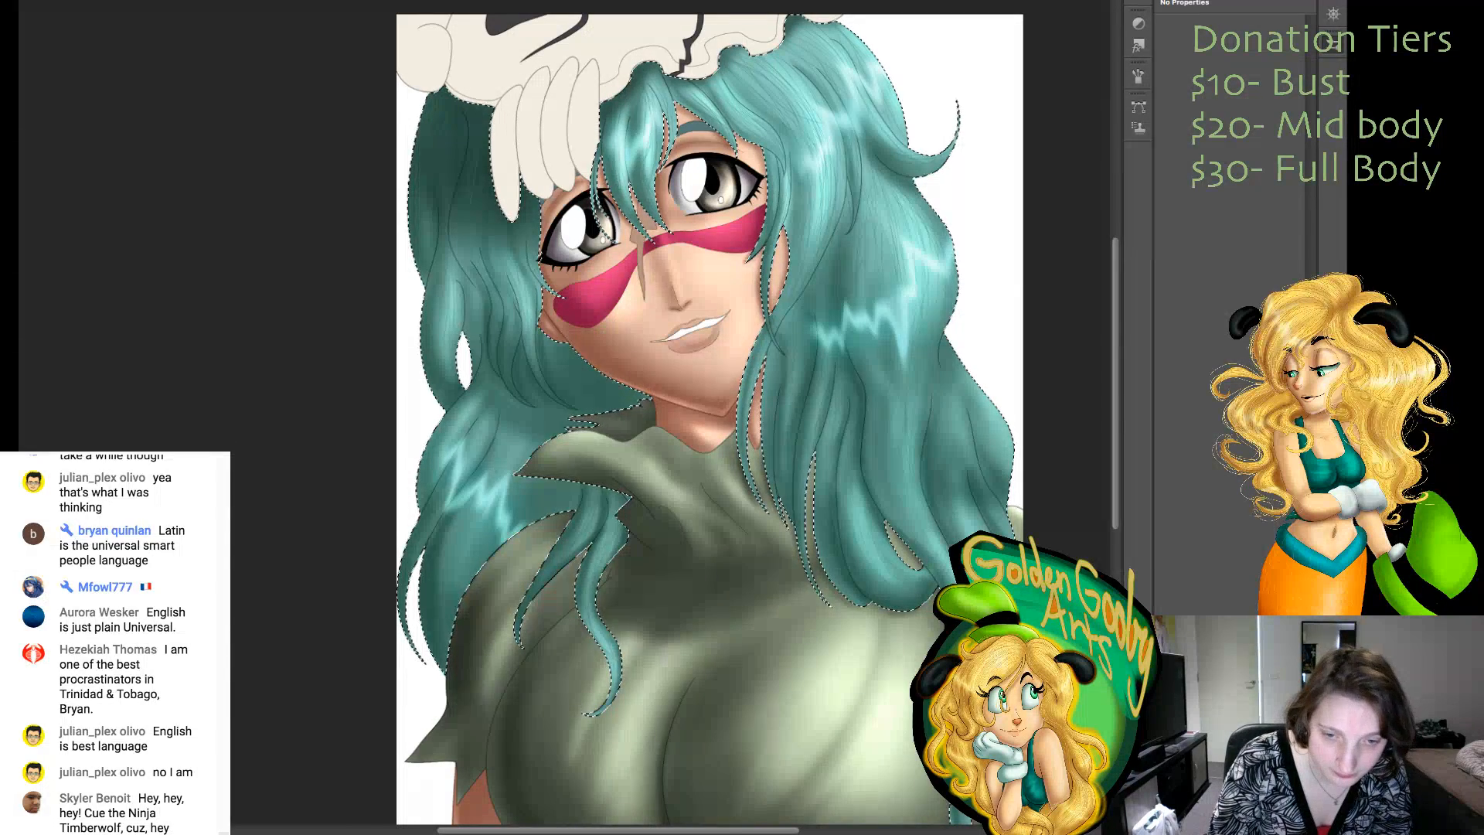
pyautogui.hscroll(10, 565, 417)
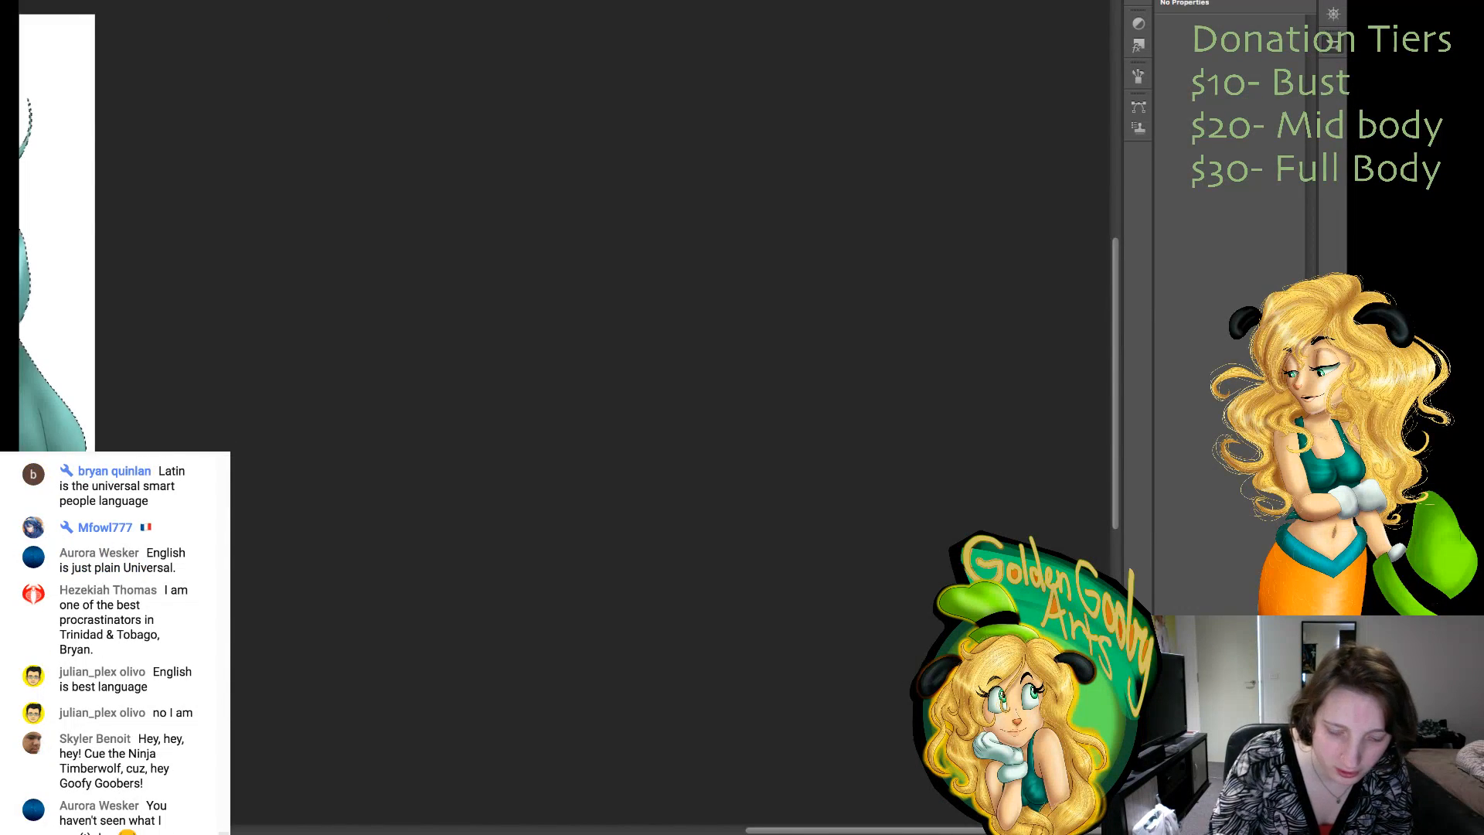
pyautogui.press('super+0')
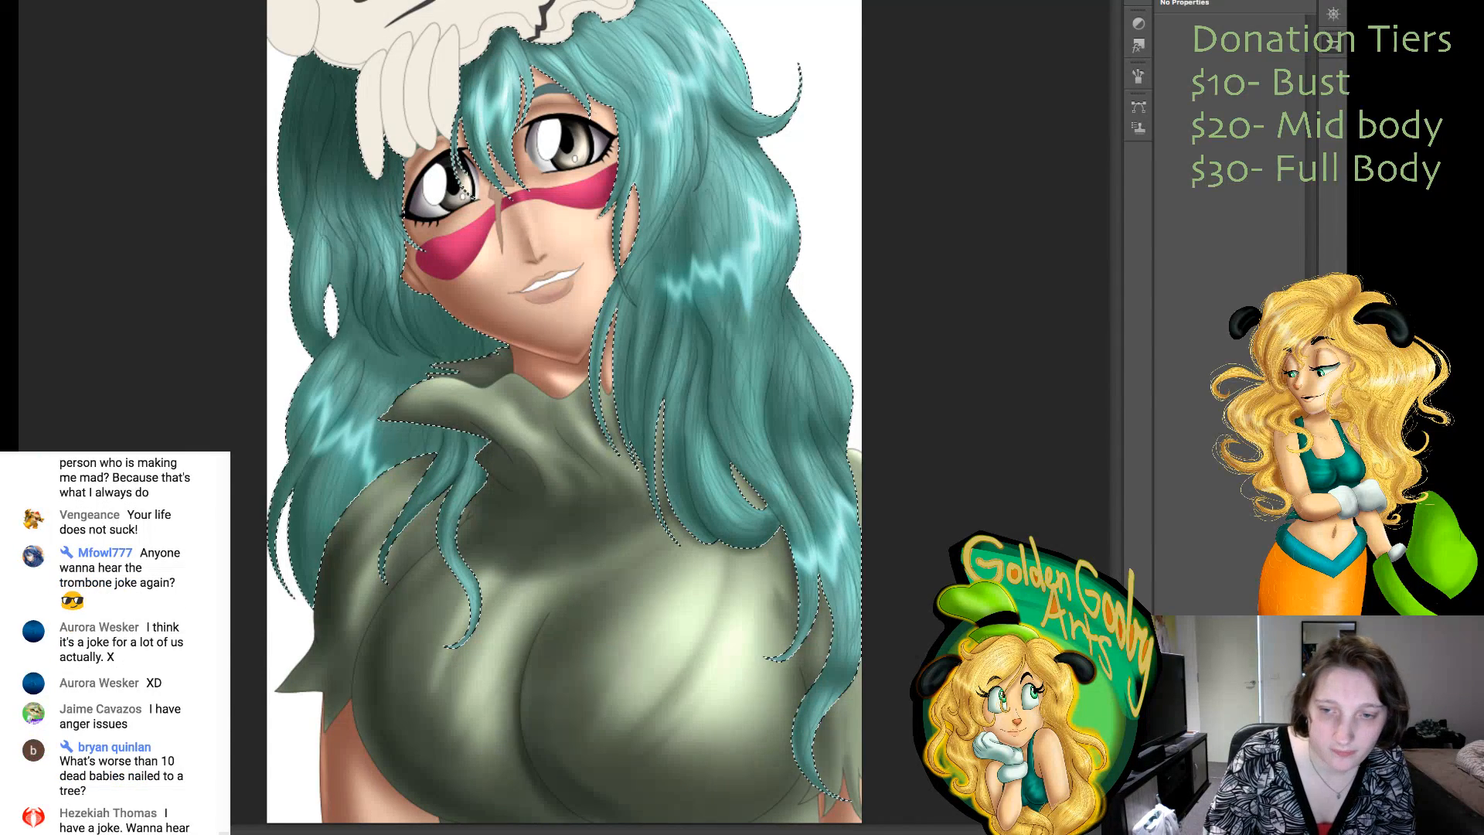
pyautogui.hotkey('ctrl', 'd')
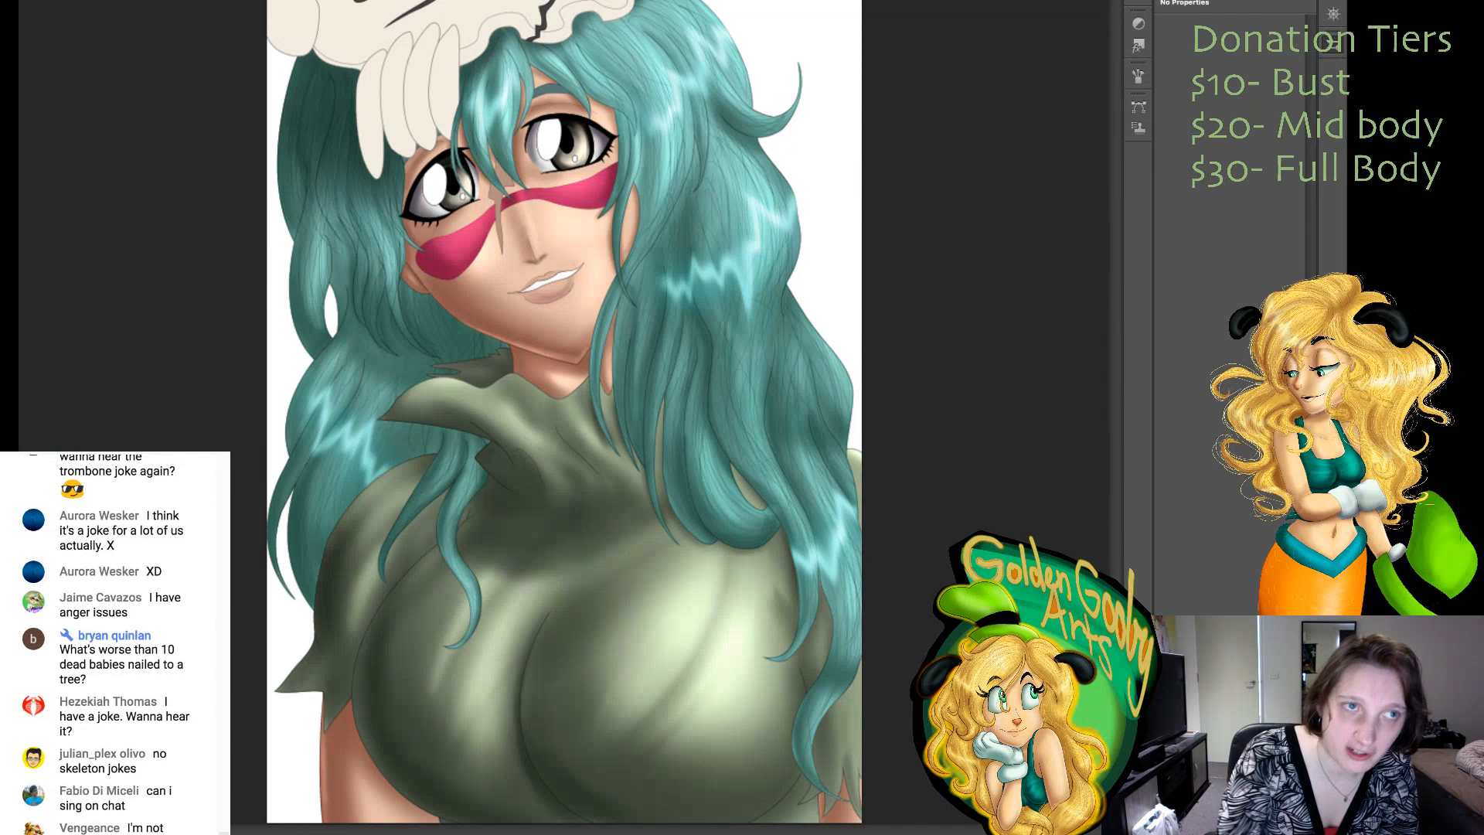
pyautogui.hotkey('ctrl', 'shift', 'd')
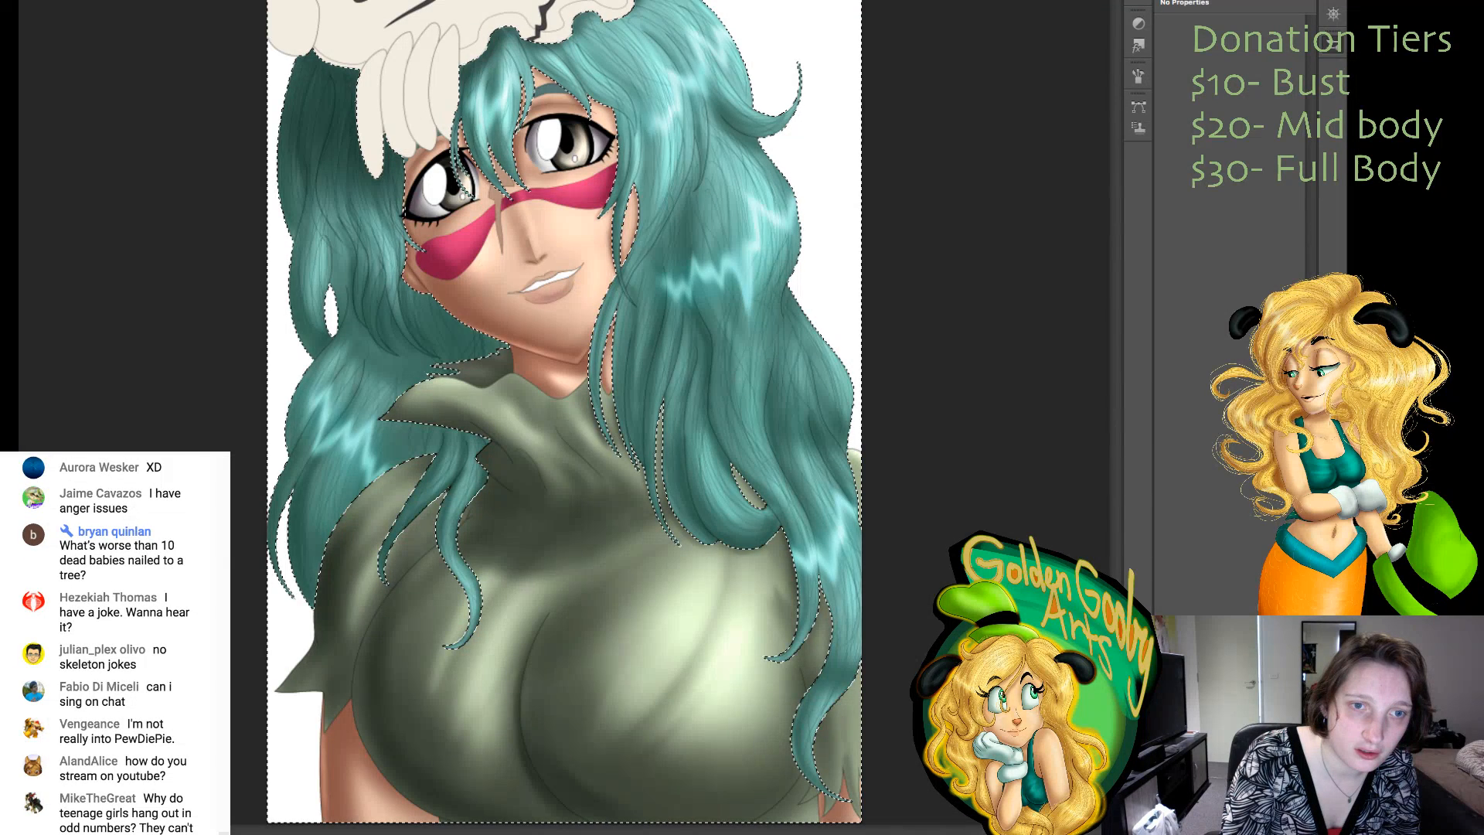
pyautogui.hotkey('ctrl', 'd')
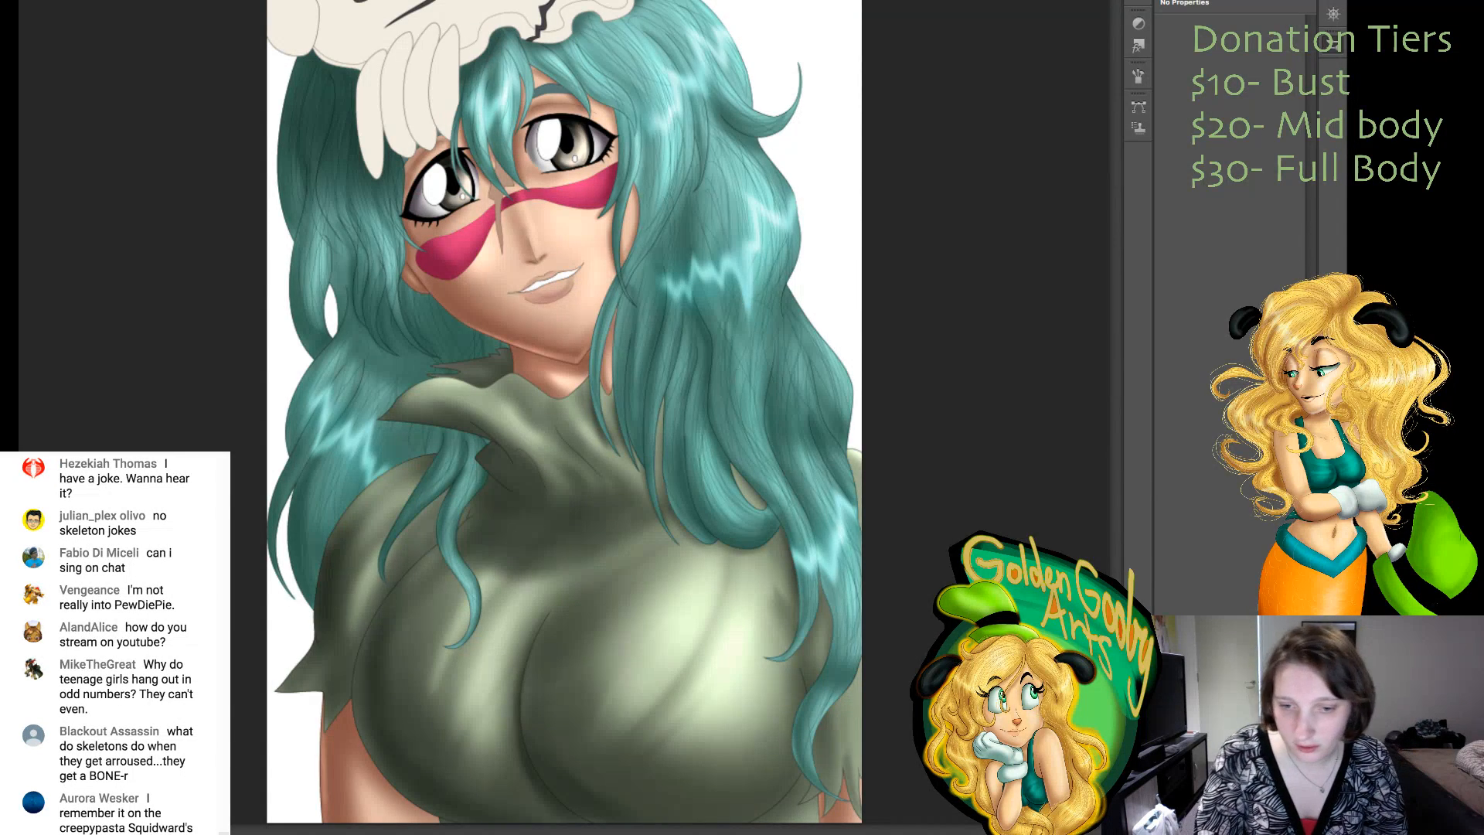
pyautogui.click(719, 348)
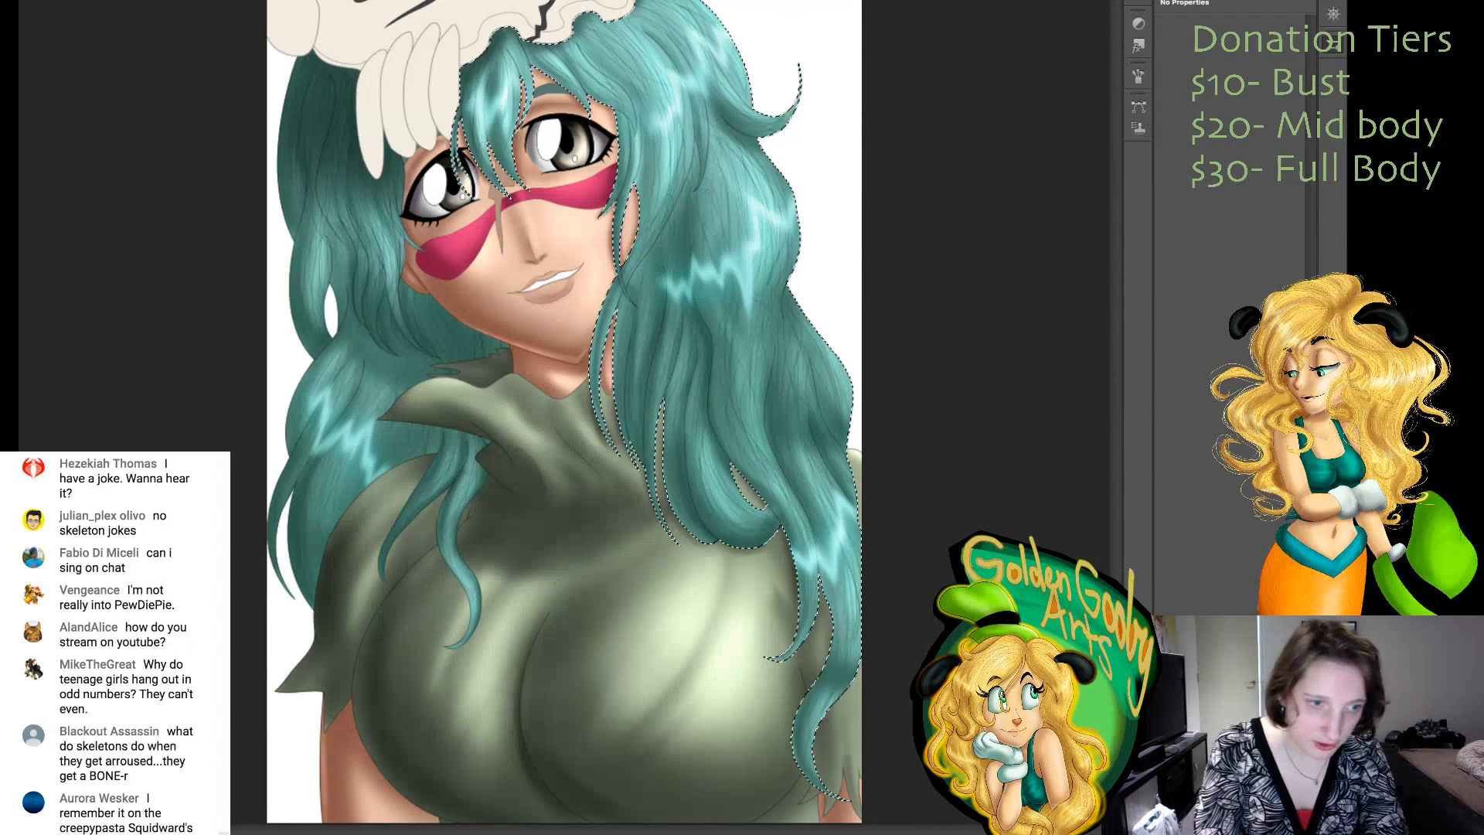
pyautogui.keyDown('shift'); pyautogui.click(355, 310); pyautogui.keyUp('shift')
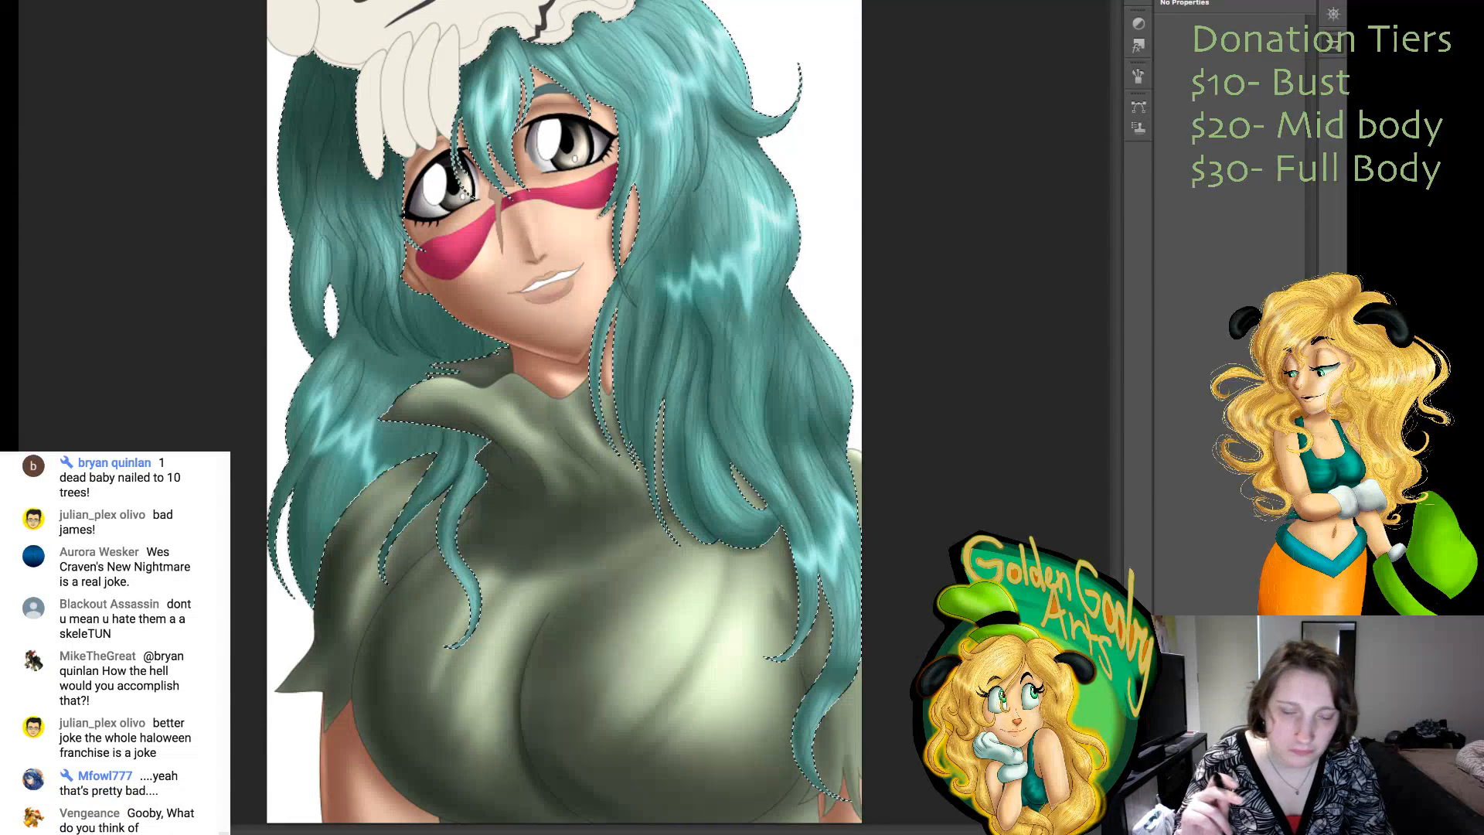
pyautogui.hotkey('ctrl', 'Tab')
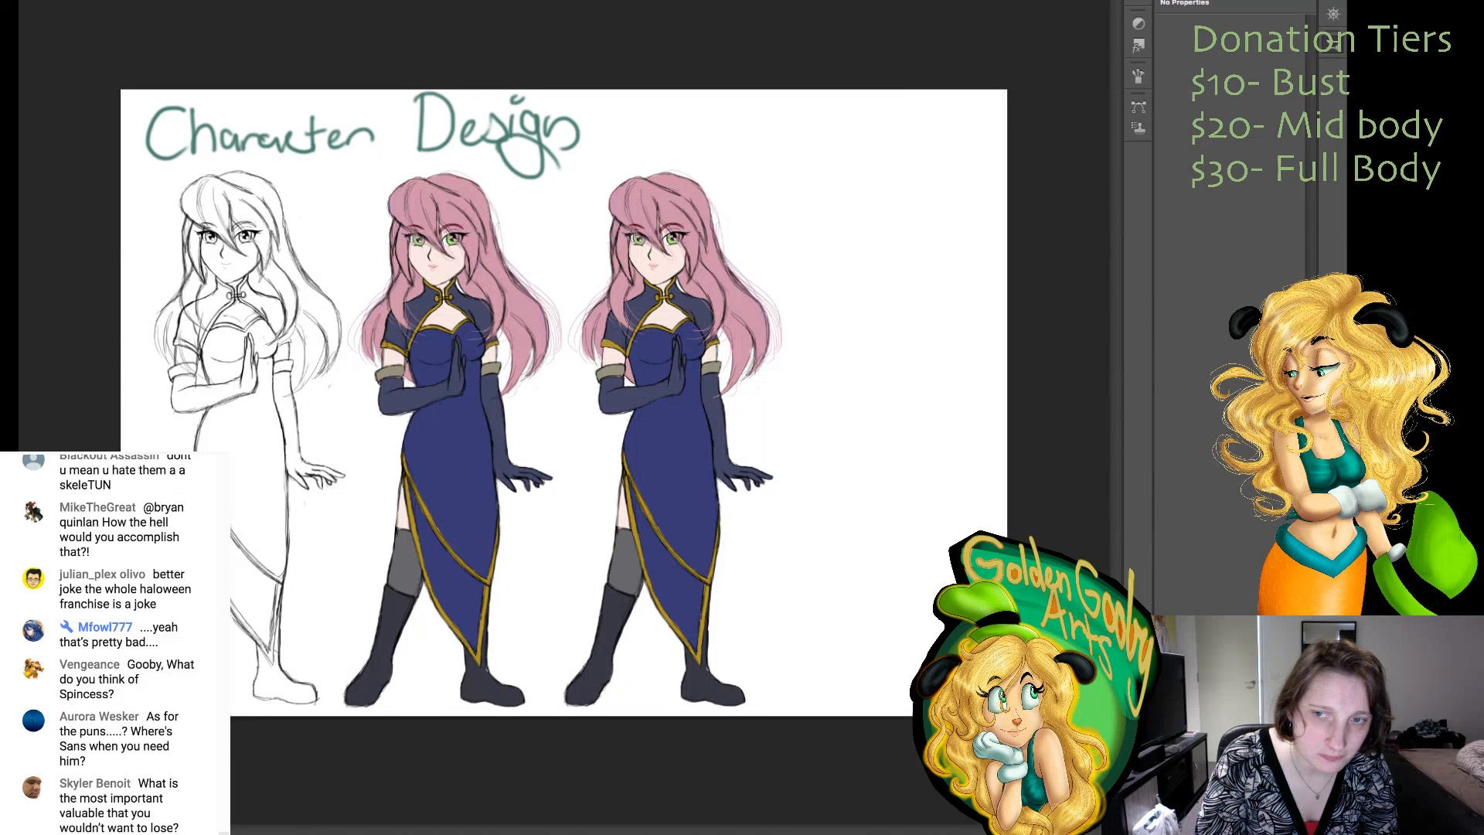
pyautogui.hotkey('ctrl', 'Tab')
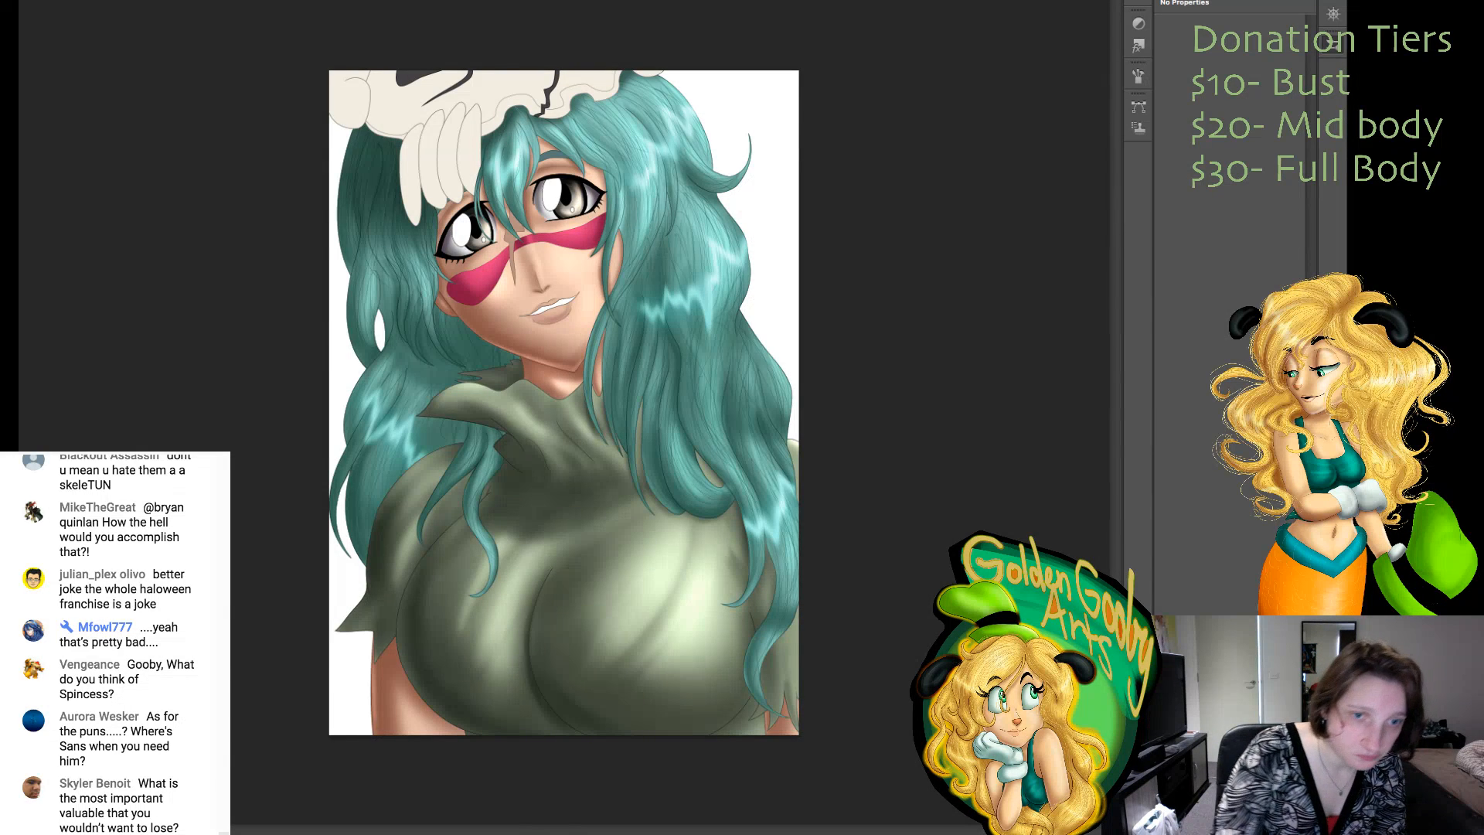
# - Select both sides of the teal hair, paint fine light strands along the locks, and clear the selection
pyautogui.hotkey('ctrl', 'shift', 'd')
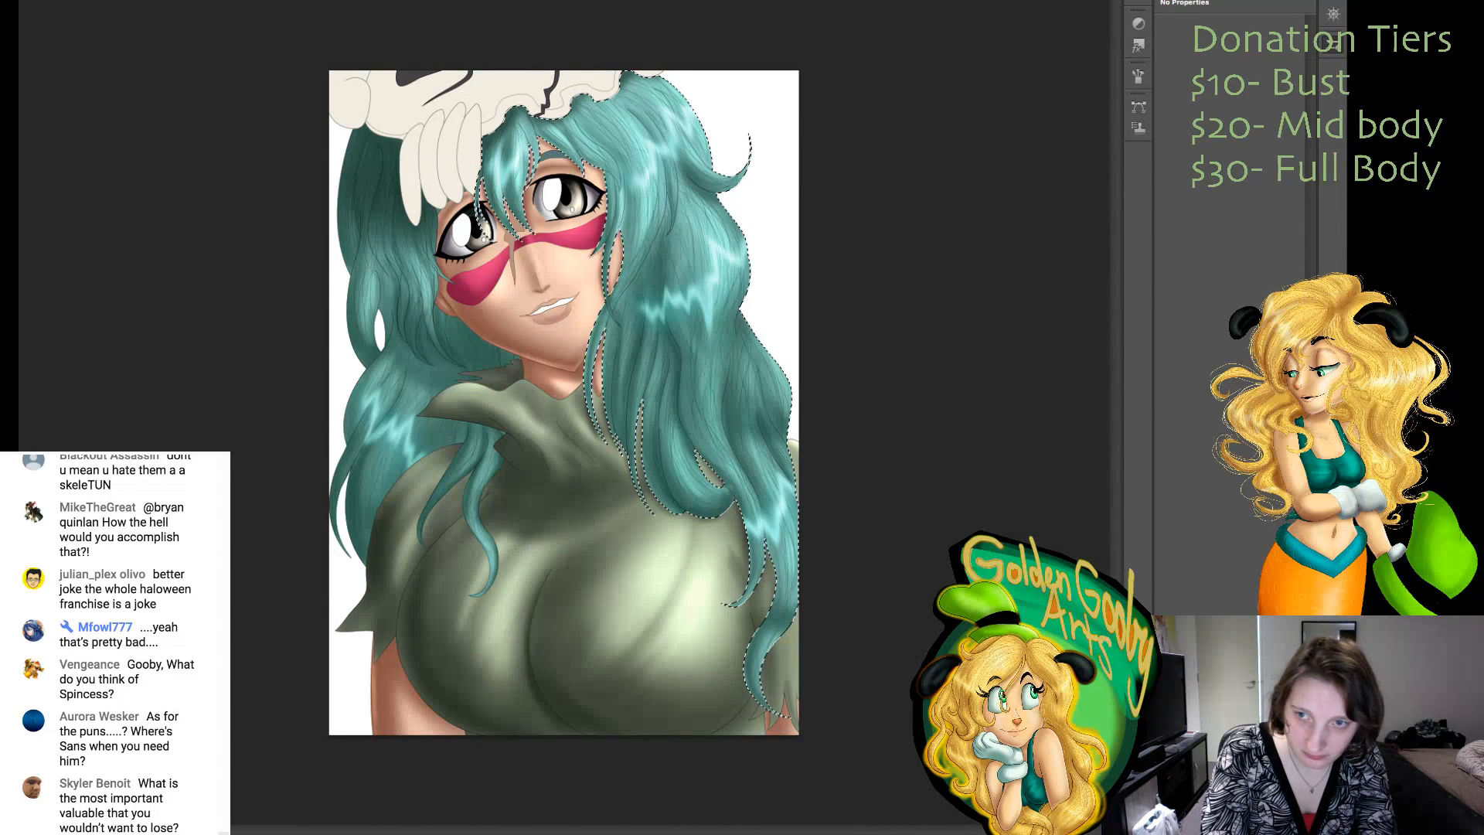
pyautogui.keyDown('shift'); pyautogui.click(387, 270); pyautogui.keyUp('shift')
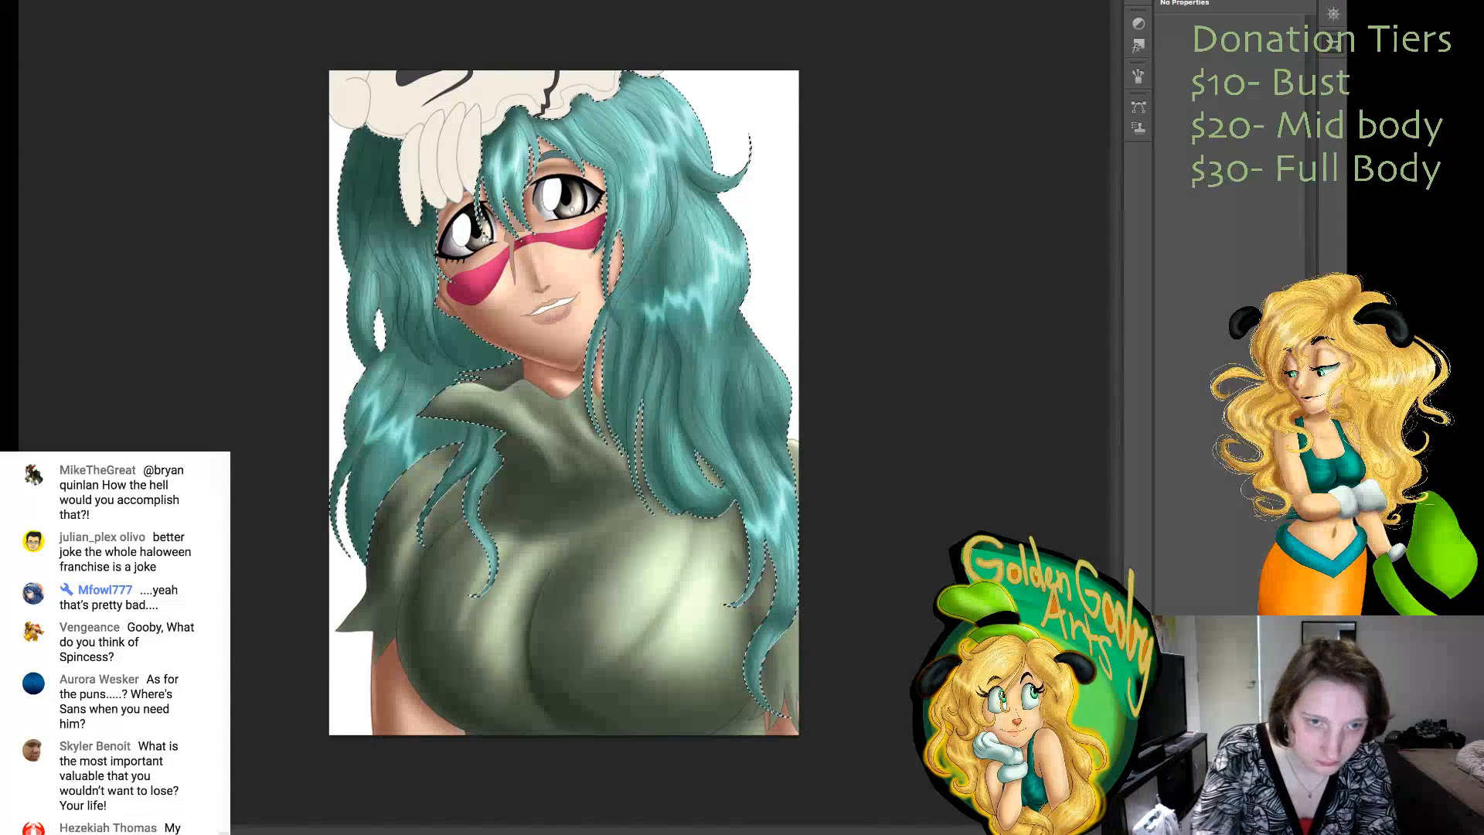
pyautogui.hotkey('ctrl', '+')
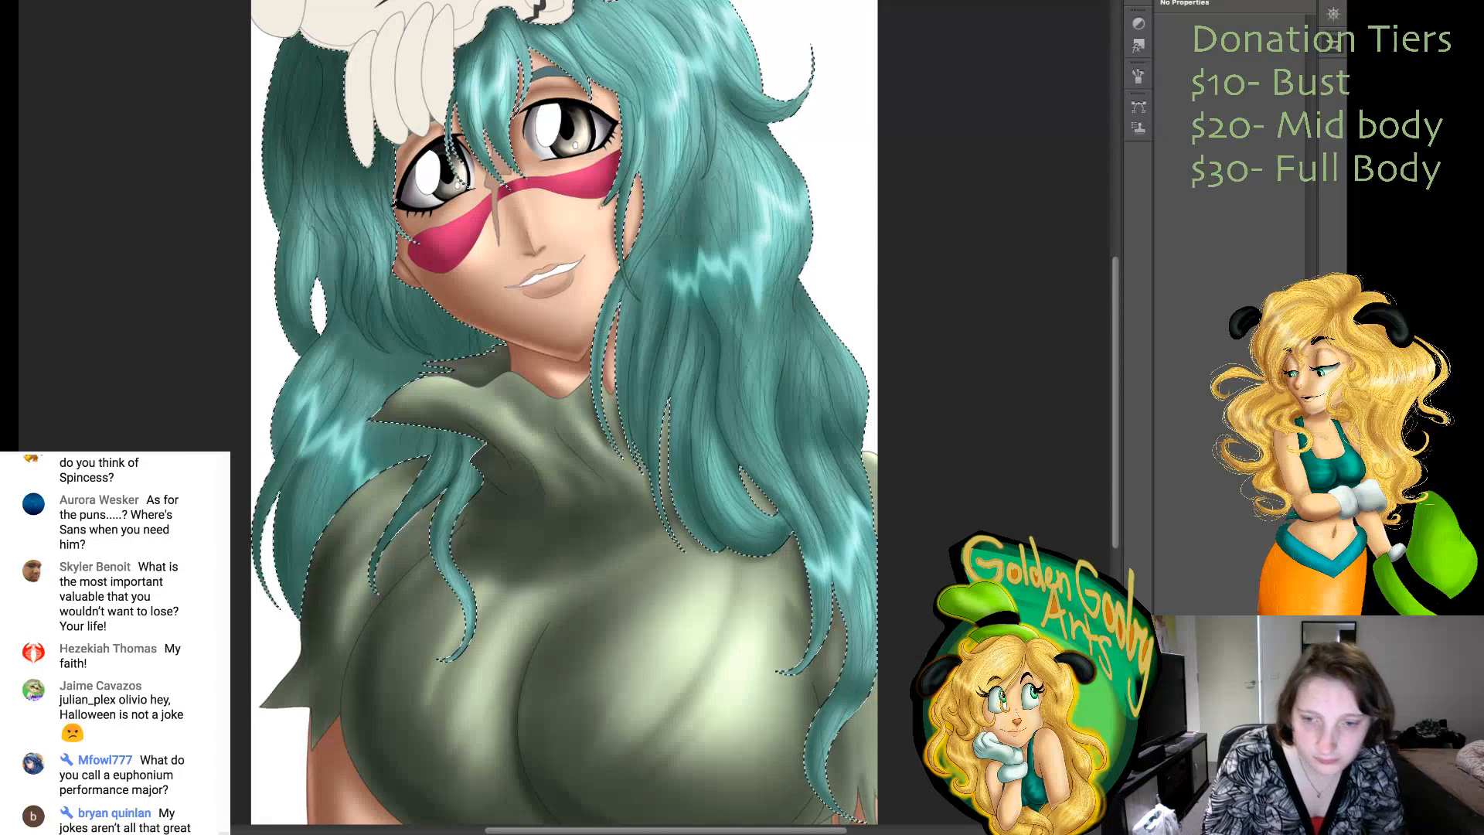
pyautogui.scroll(3, 564, 418)
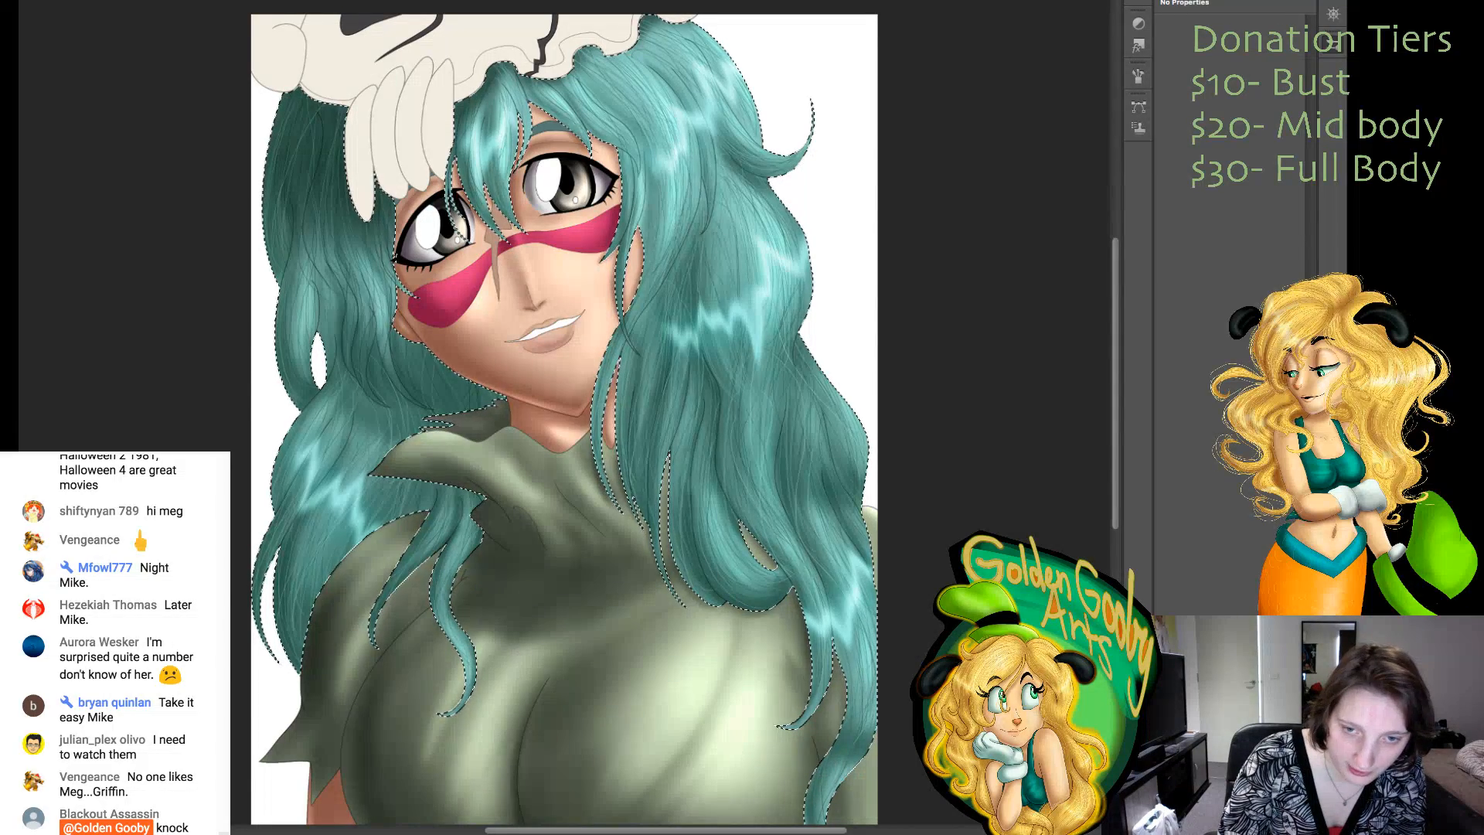
pyautogui.scroll(-5, 565, 417)
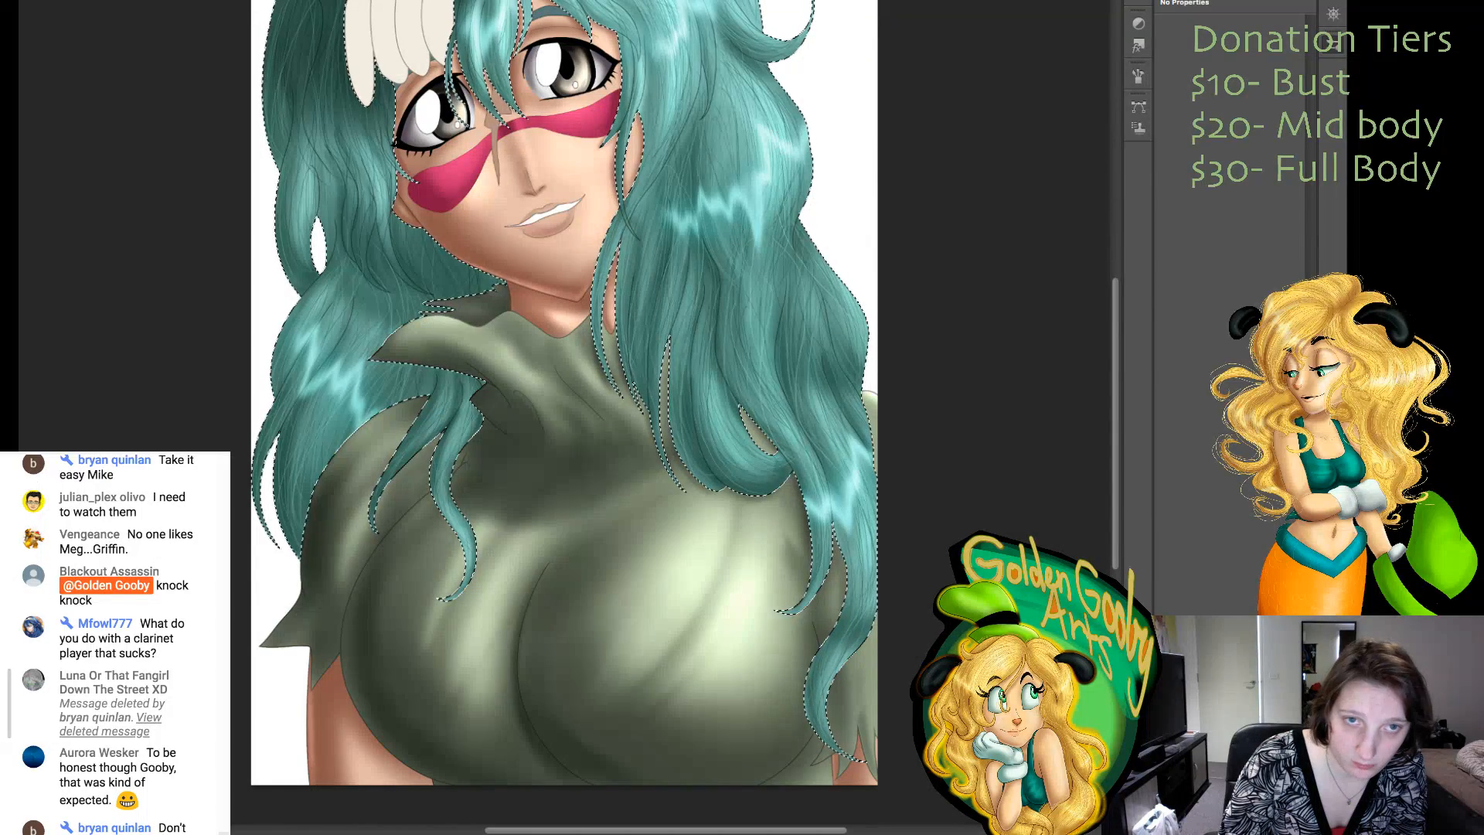
pyautogui.scroll(3, 565, 418)
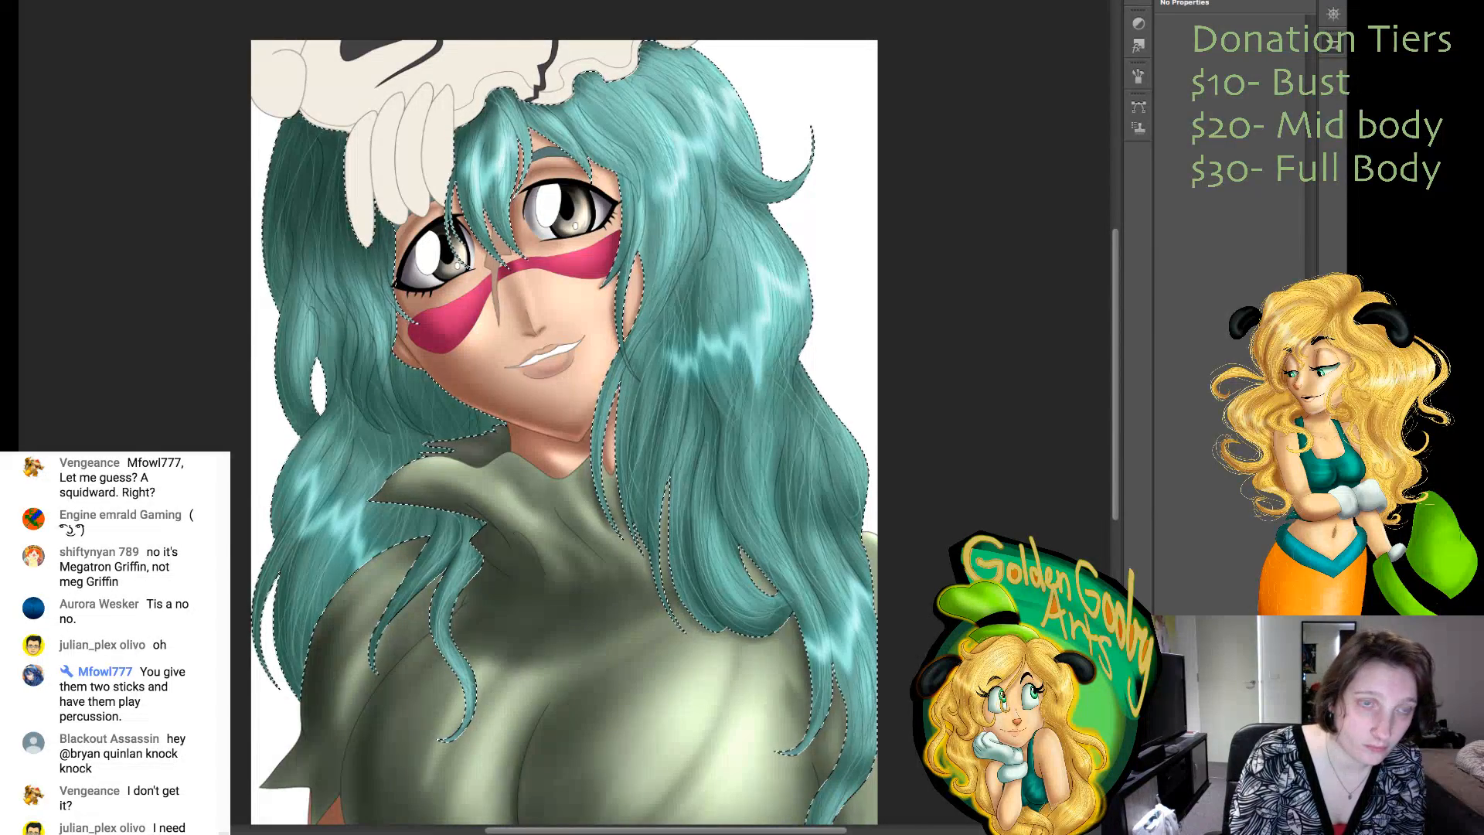
pyautogui.hotkey('ctrl', 'd')
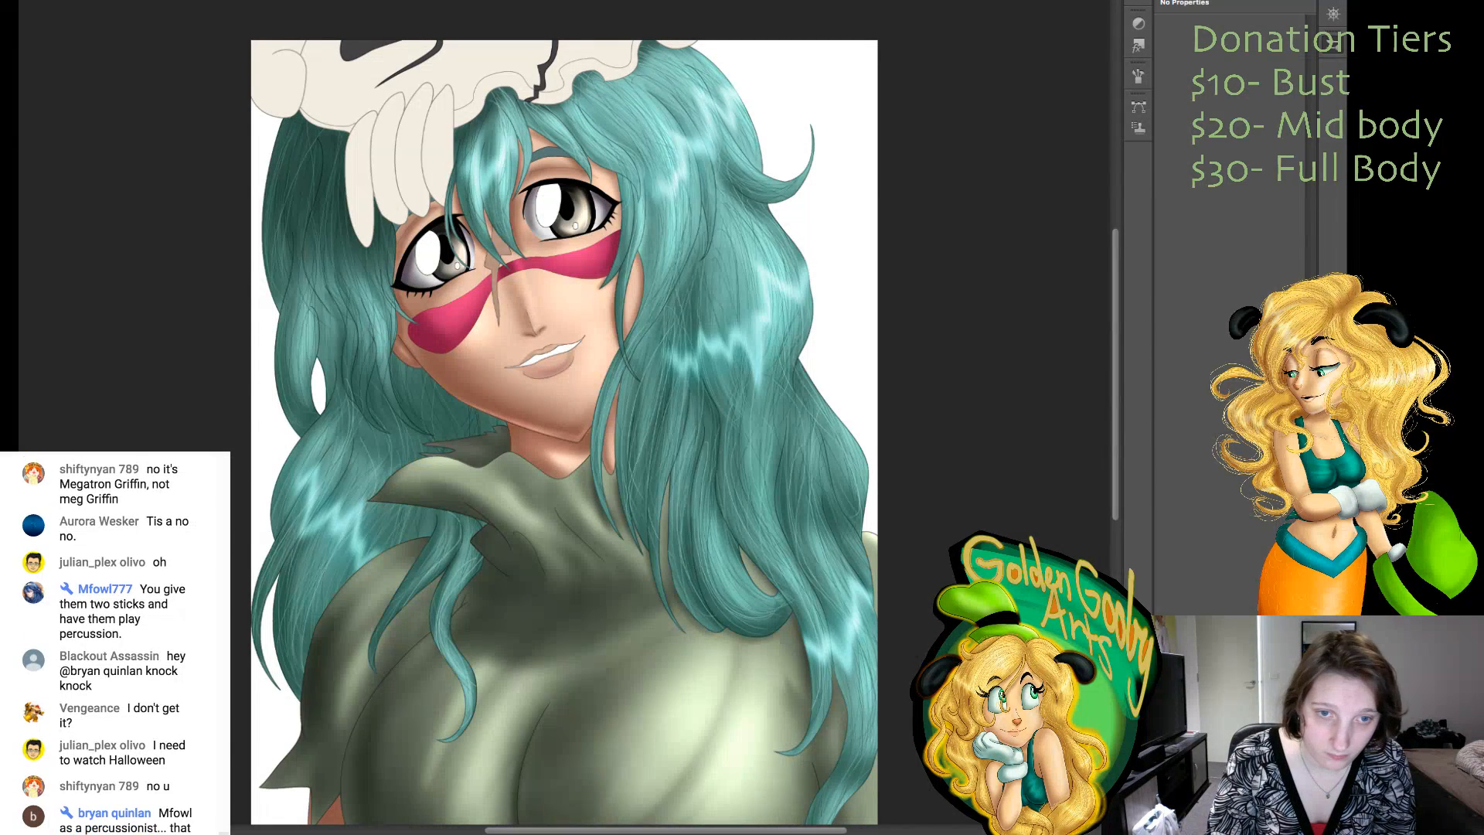
# - Undo the stray hairs around the whole outline and redraw thin flyaway strands along the hair's upper right edge
pyautogui.hotkey('ctrl', 'z')
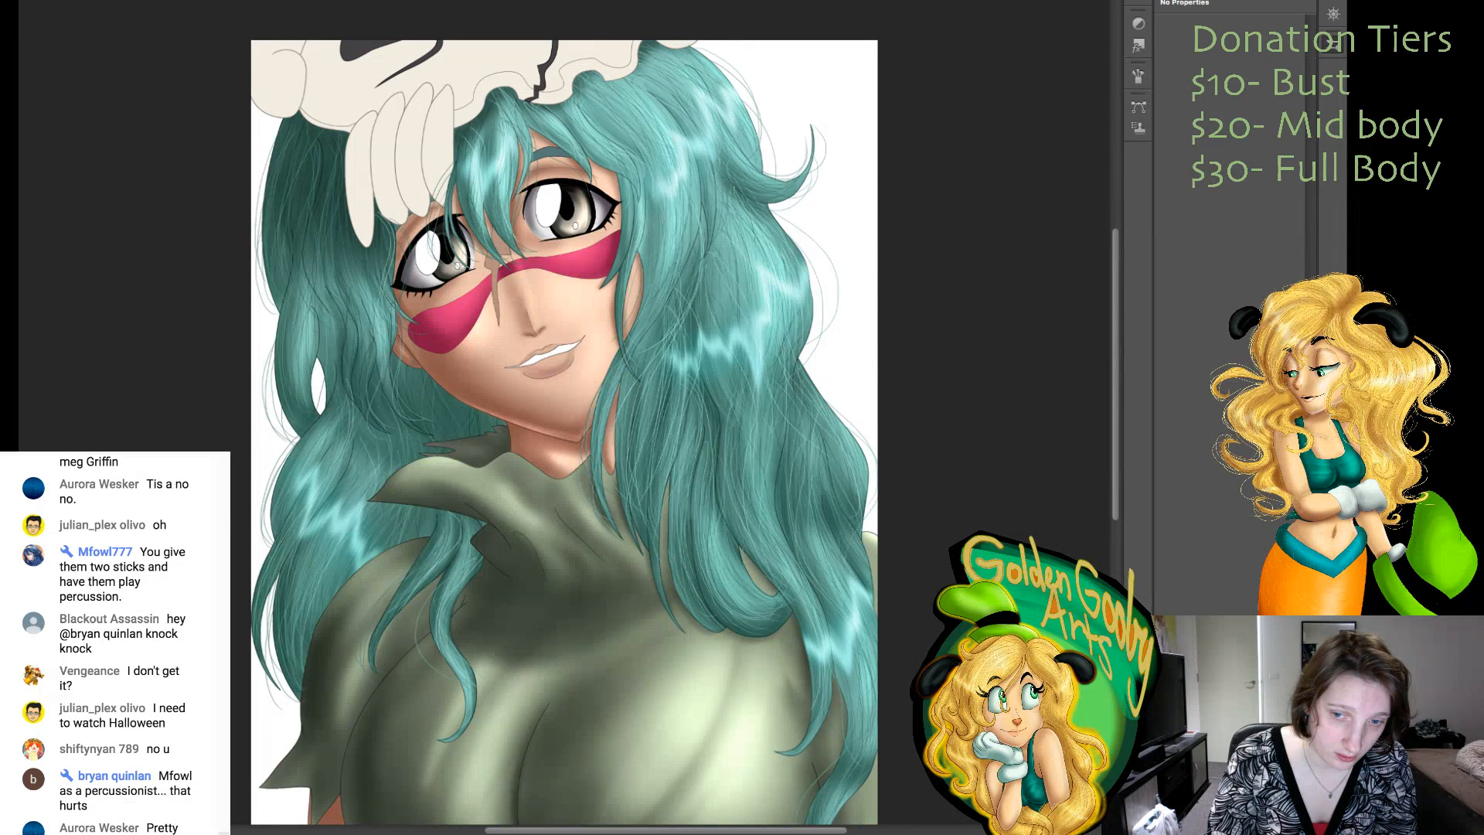
pyautogui.hotkey('ctrl', 'z')
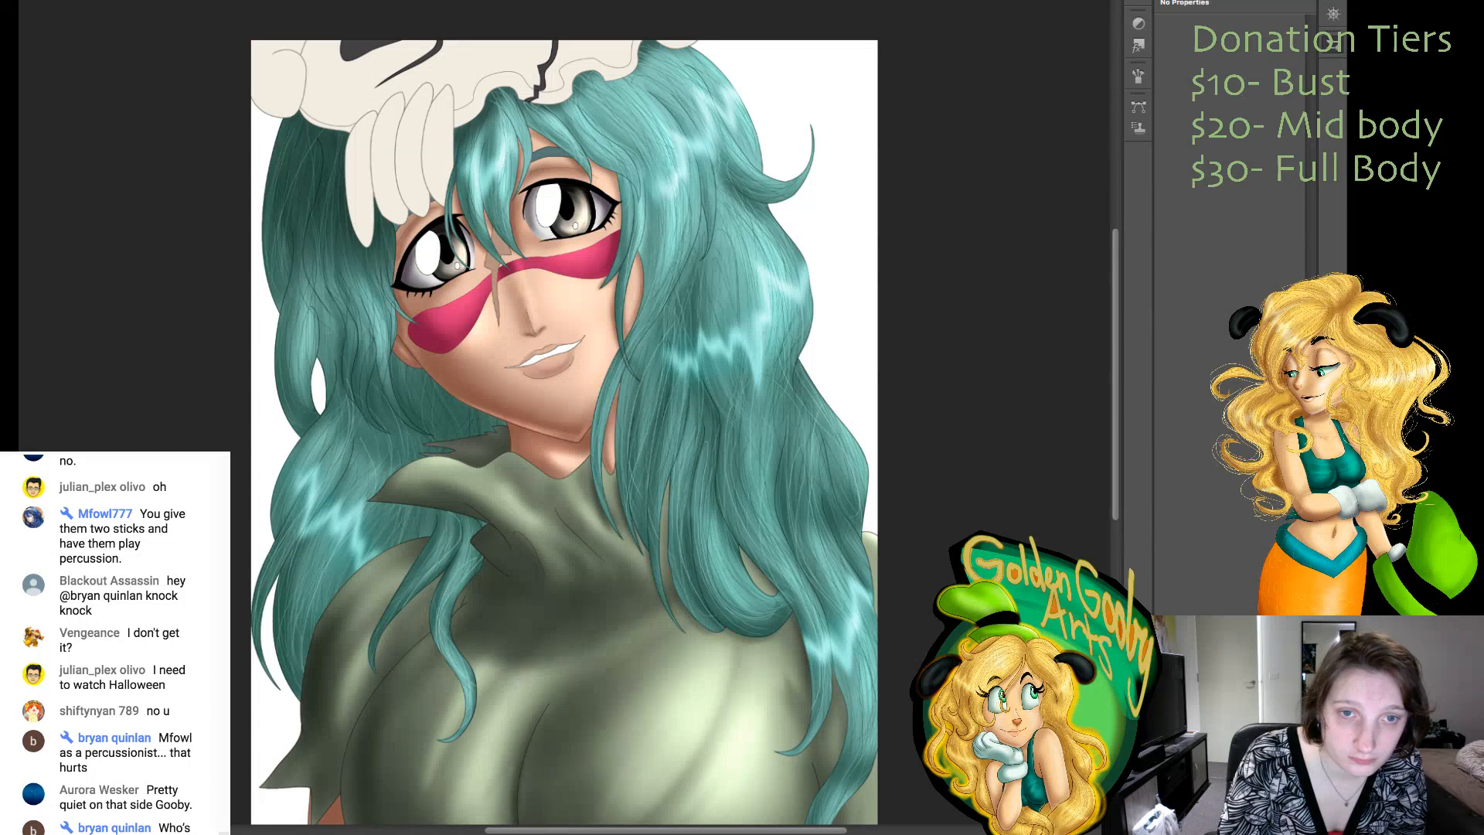
pyautogui.moveTo(747, 85)
pyautogui.mouseDown()
pyautogui.moveTo(757, 135)
pyautogui.moveTo(827, 139)
pyautogui.mouseUp()
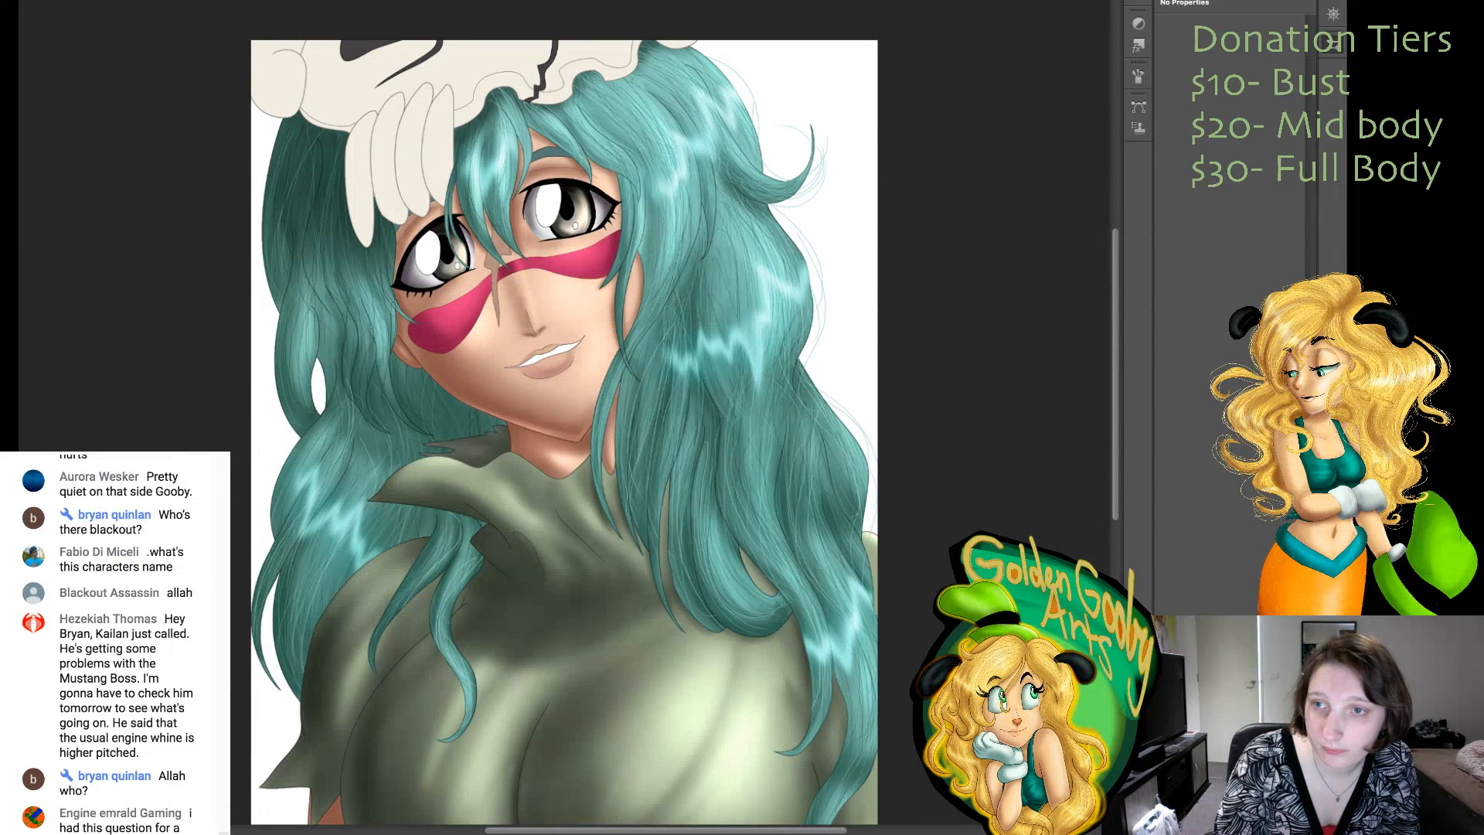
# - Draw thin flyaway strands along the outer edge of the lower left hair, undoing the stroke that misses
pyautogui.scroll(-5, 565, 417)
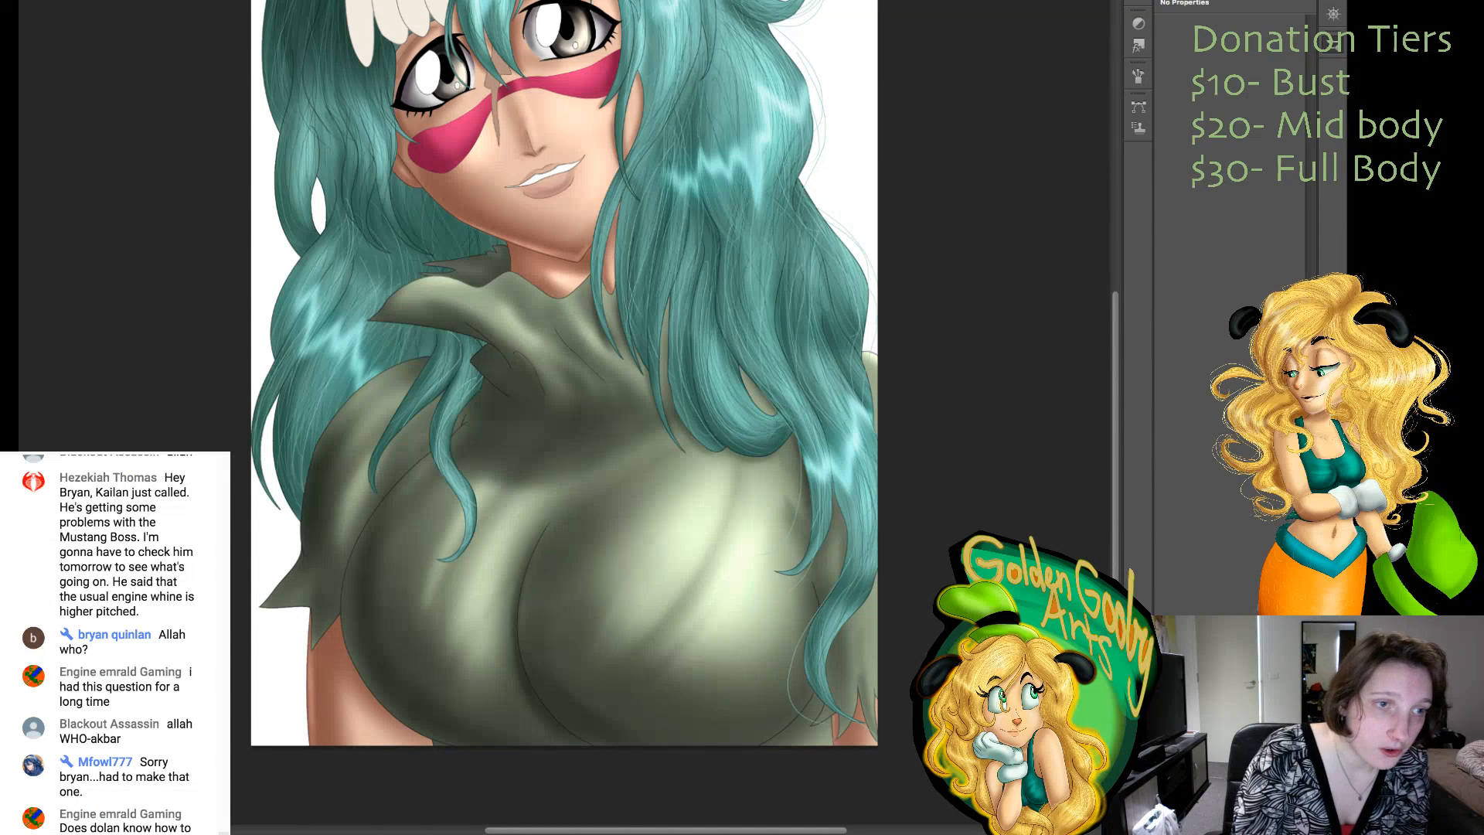
pyautogui.moveTo(298, 256); pyautogui.dragTo(264, 382)
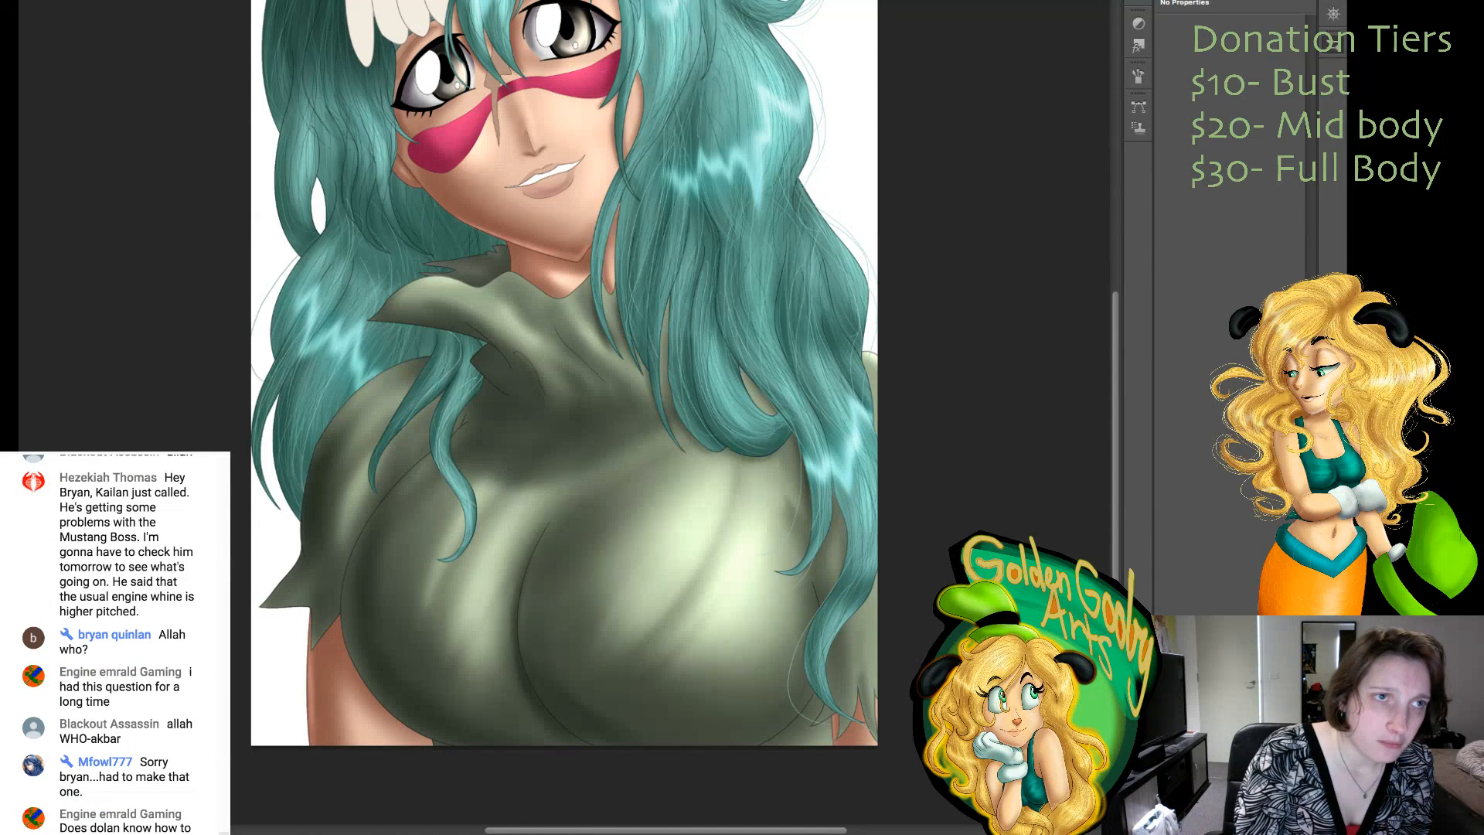
pyautogui.hotkey('ctrl', 'z')
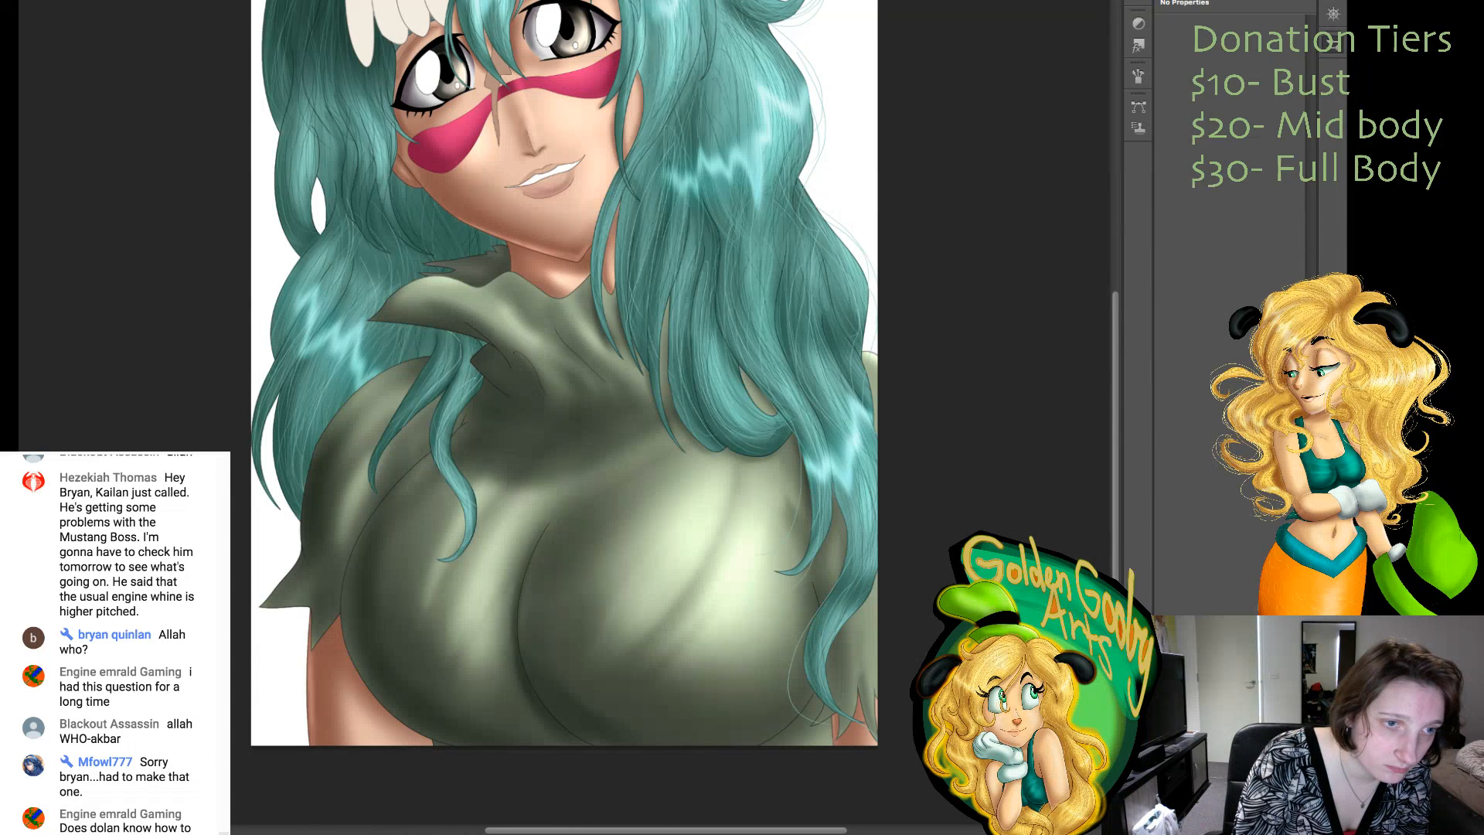
pyautogui.moveTo(297, 256); pyautogui.dragTo(270, 358)
pyautogui.moveTo(280, 289); pyautogui.dragTo(267, 351)
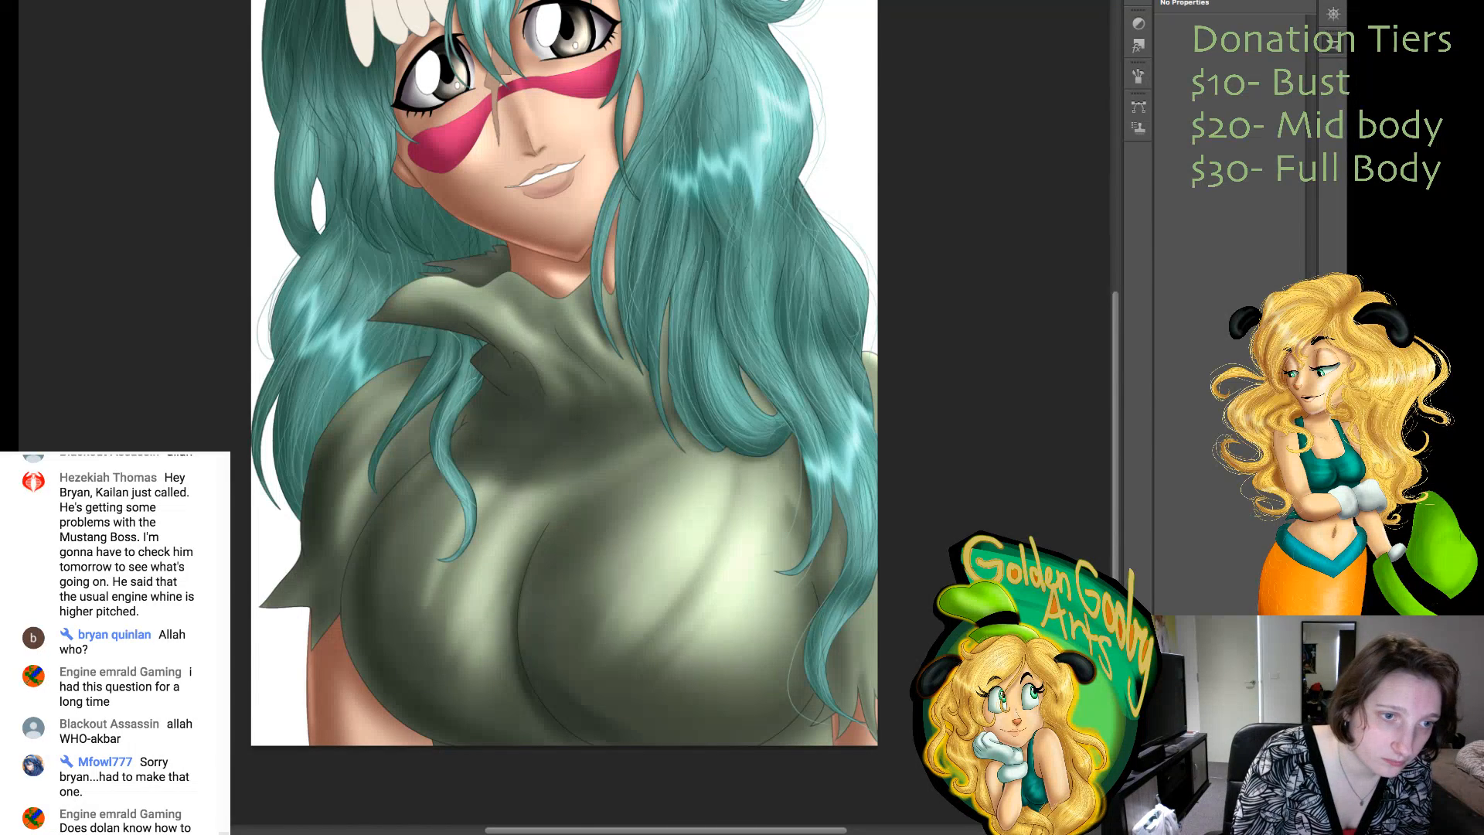
pyautogui.moveTo(252, 458); pyautogui.dragTo(267, 498)
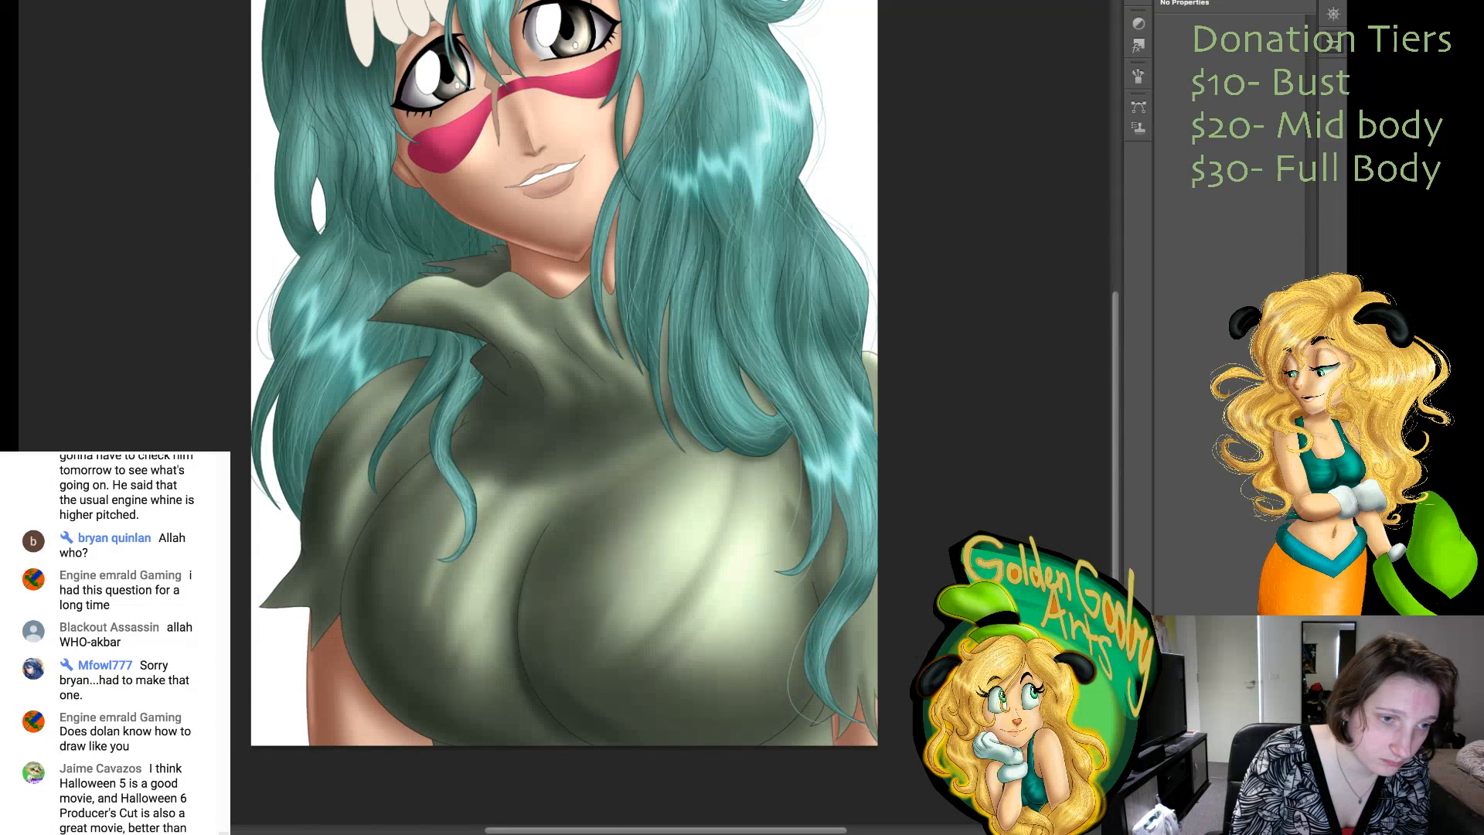
pyautogui.moveTo(265, 411)
pyautogui.mouseDown()
pyautogui.moveTo(291, 514)
pyautogui.moveTo(280, 487)
pyautogui.mouseUp()
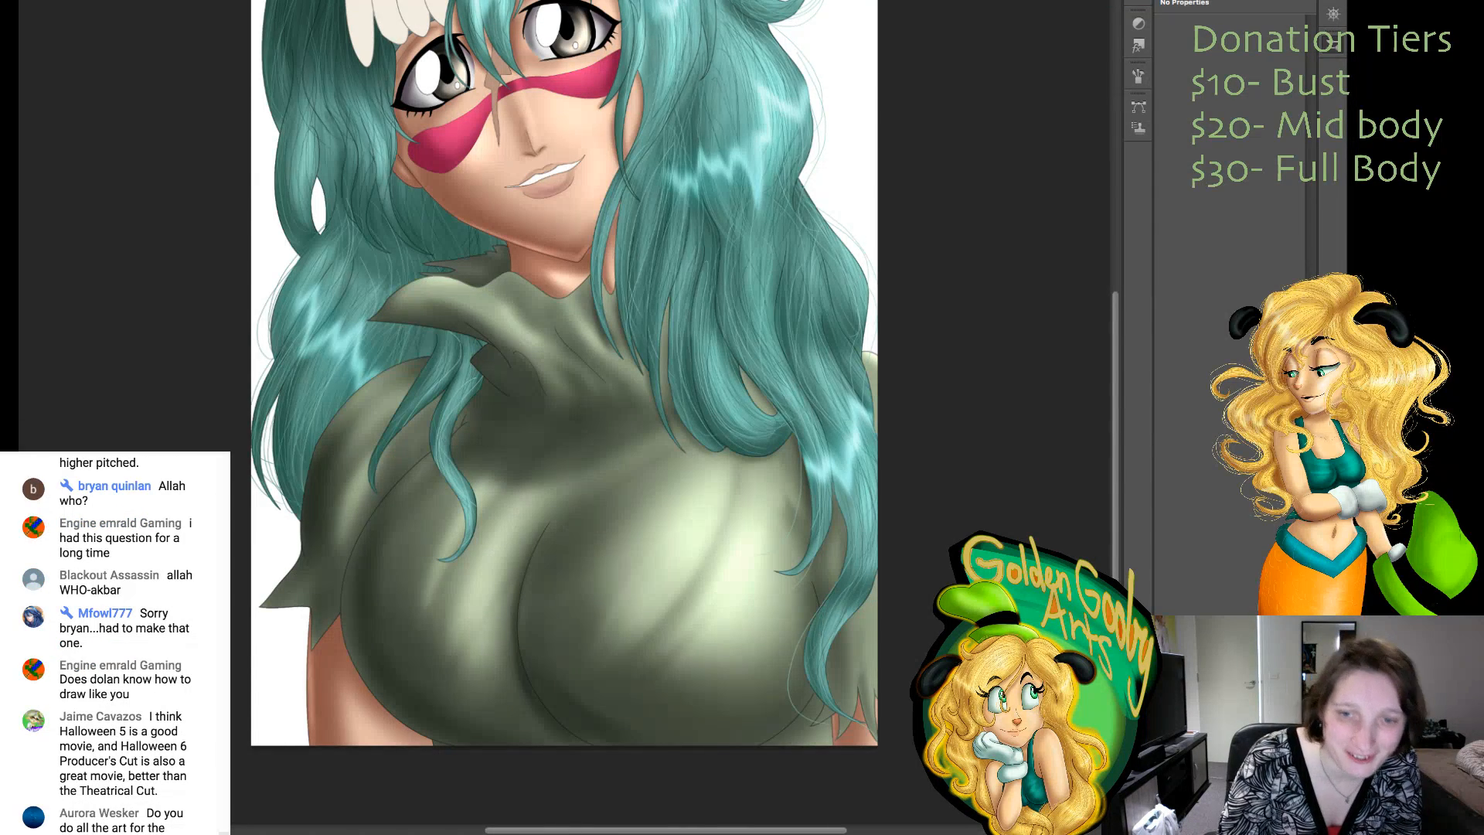
# - Draw thin flyaway strands along the outer edge of the upper left hair, undoing the last stroke
pyautogui.scroll(5, 564, 409)
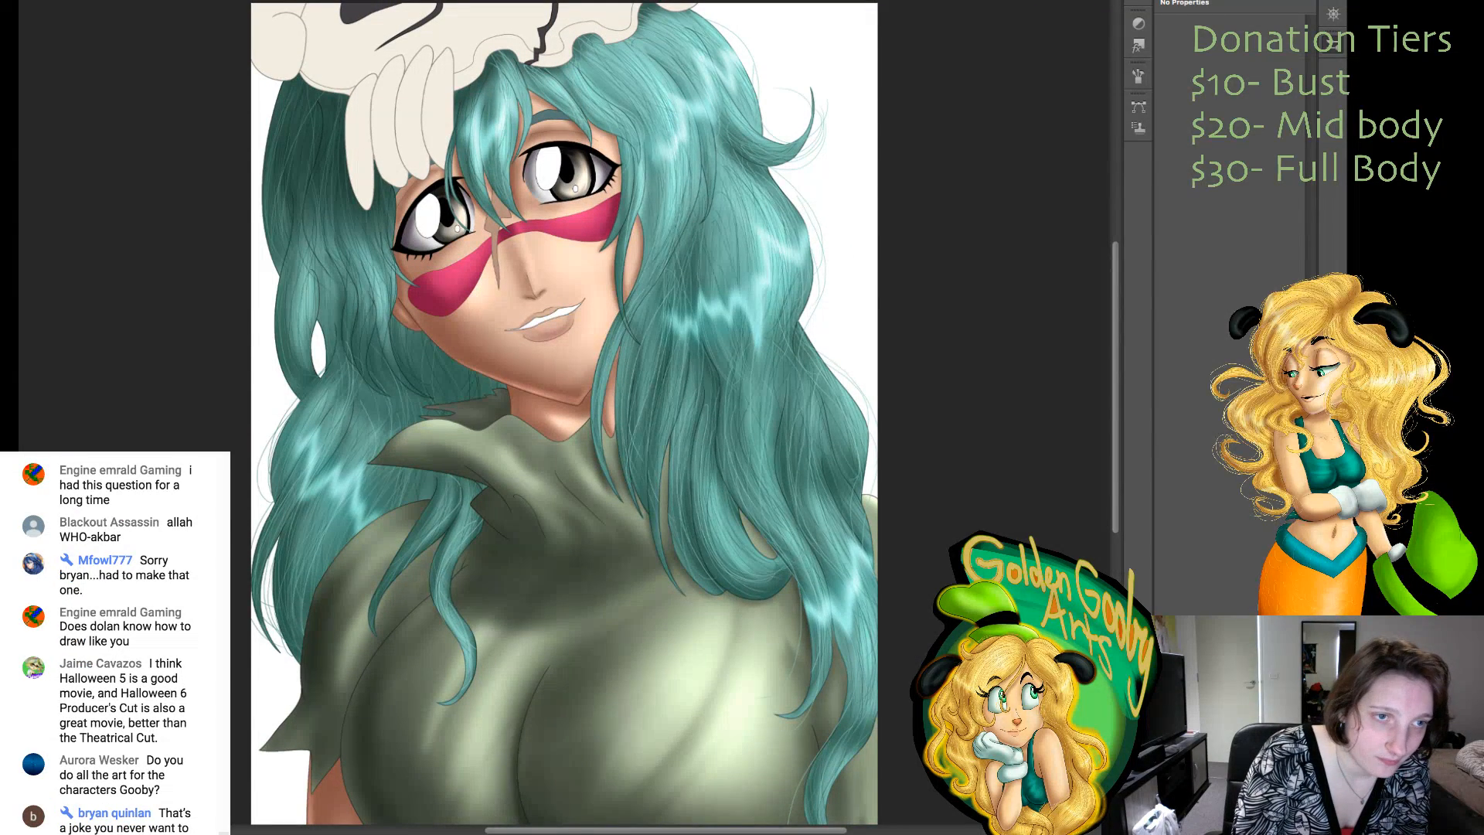
pyautogui.moveTo(275, 103); pyautogui.dragTo(262, 240)
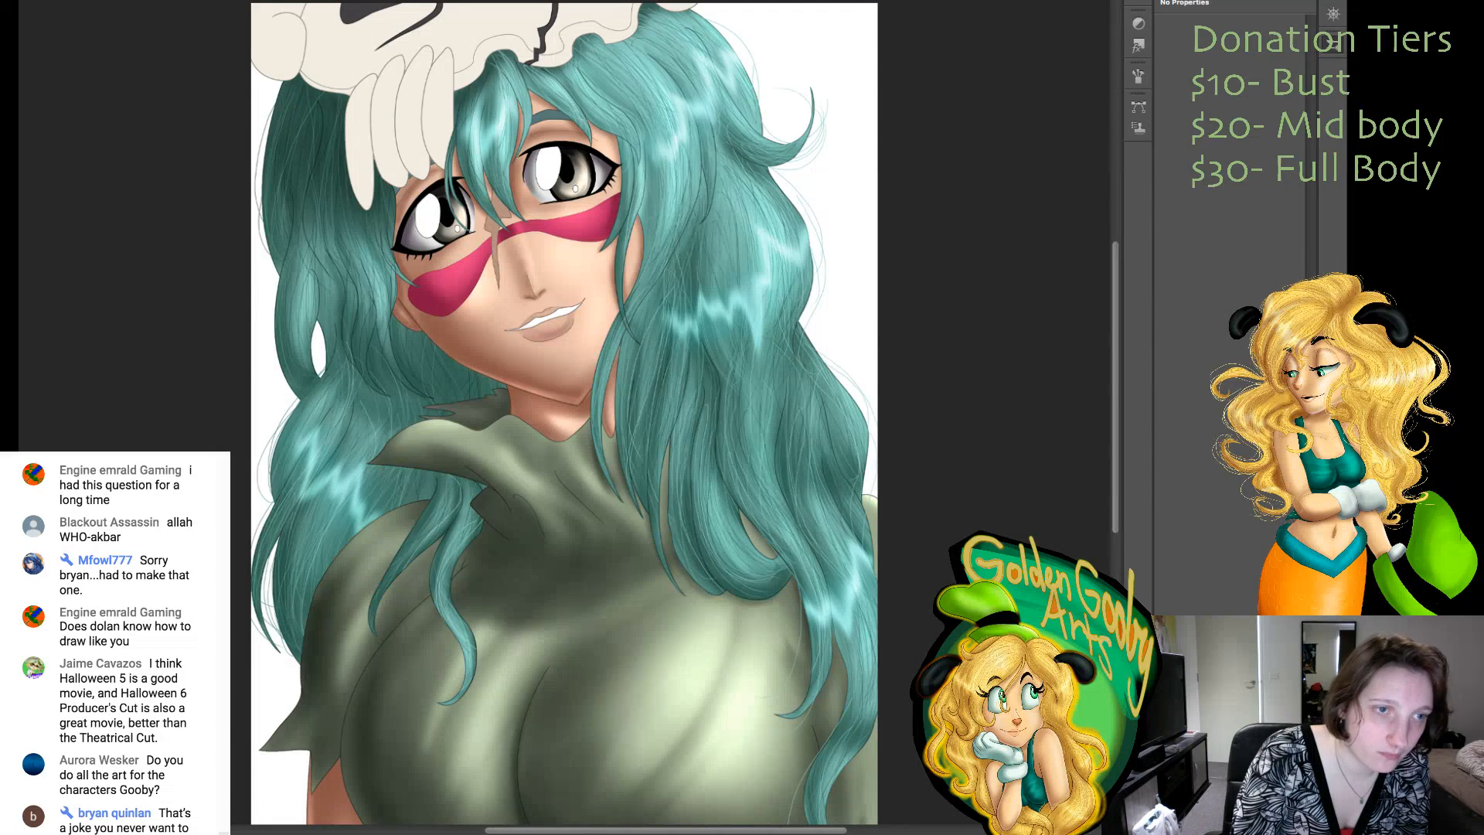
pyautogui.moveTo(257, 158); pyautogui.dragTo(275, 275)
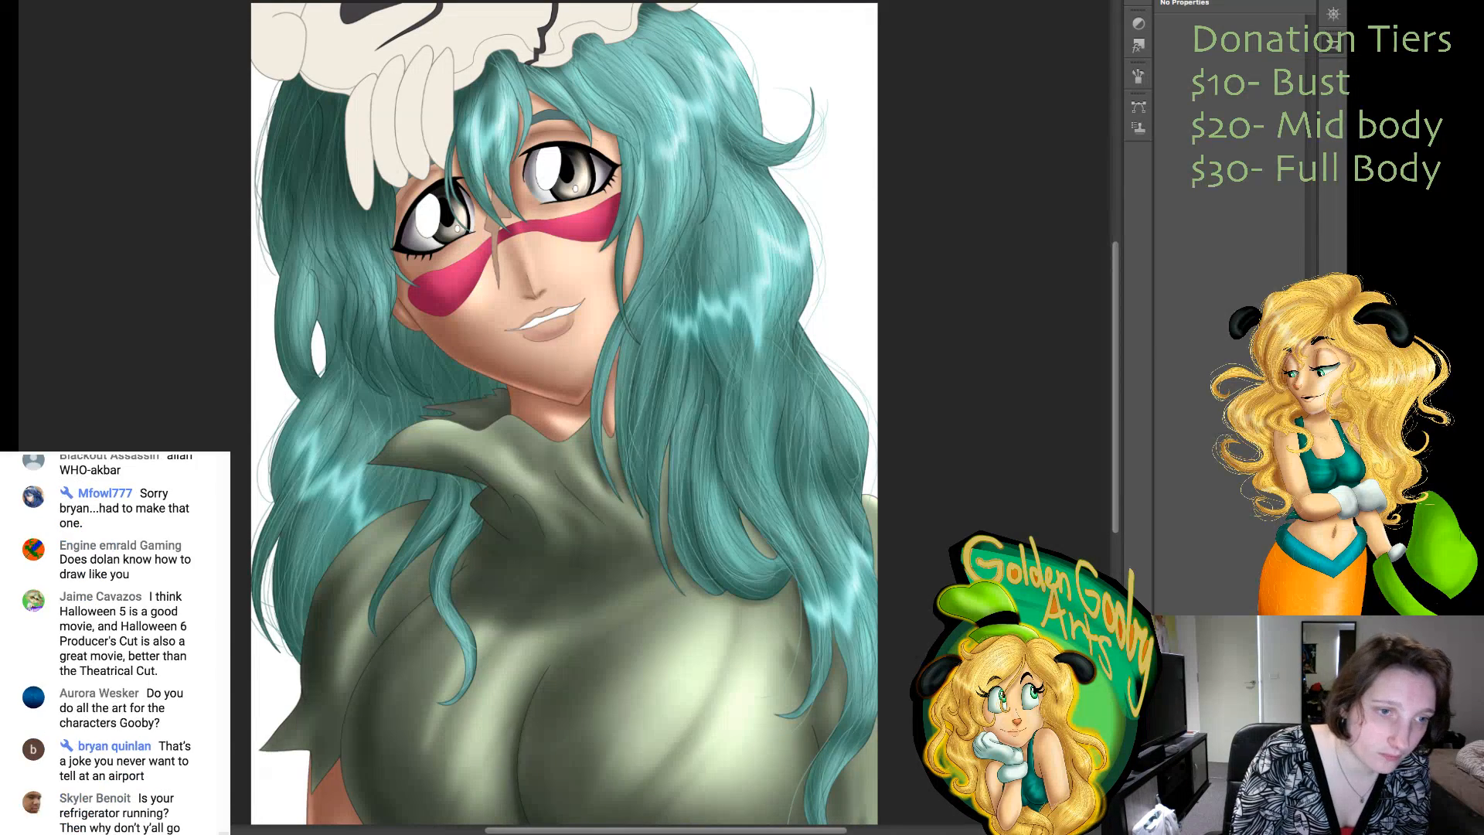
pyautogui.moveTo(283, 273); pyautogui.dragTo(261, 377)
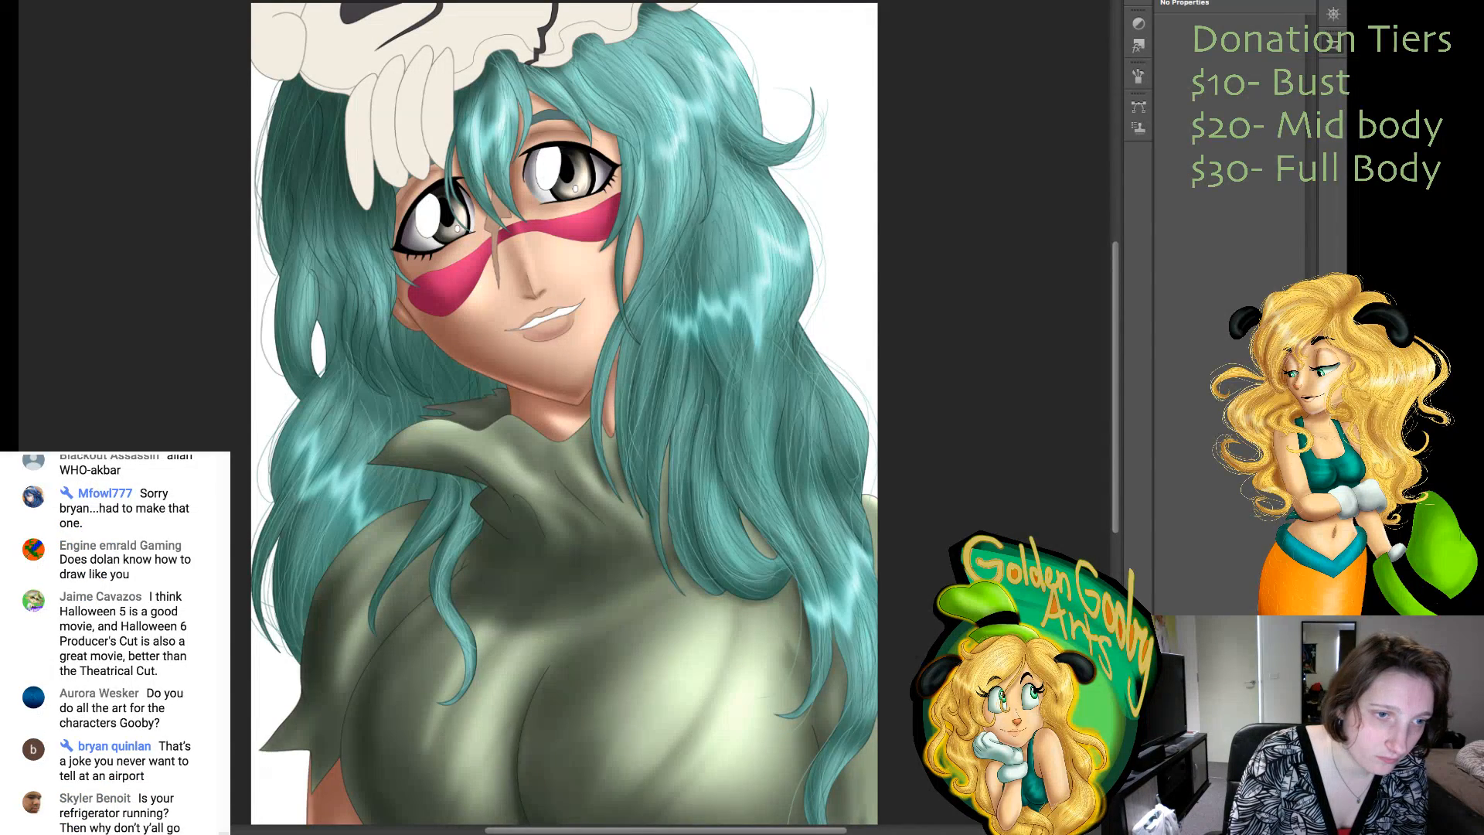
pyautogui.moveTo(276, 296); pyautogui.dragTo(289, 384)
pyautogui.moveTo(316, 322)
pyautogui.mouseDown()
pyautogui.moveTo(318, 372)
pyautogui.moveTo(287, 420)
pyautogui.mouseUp()
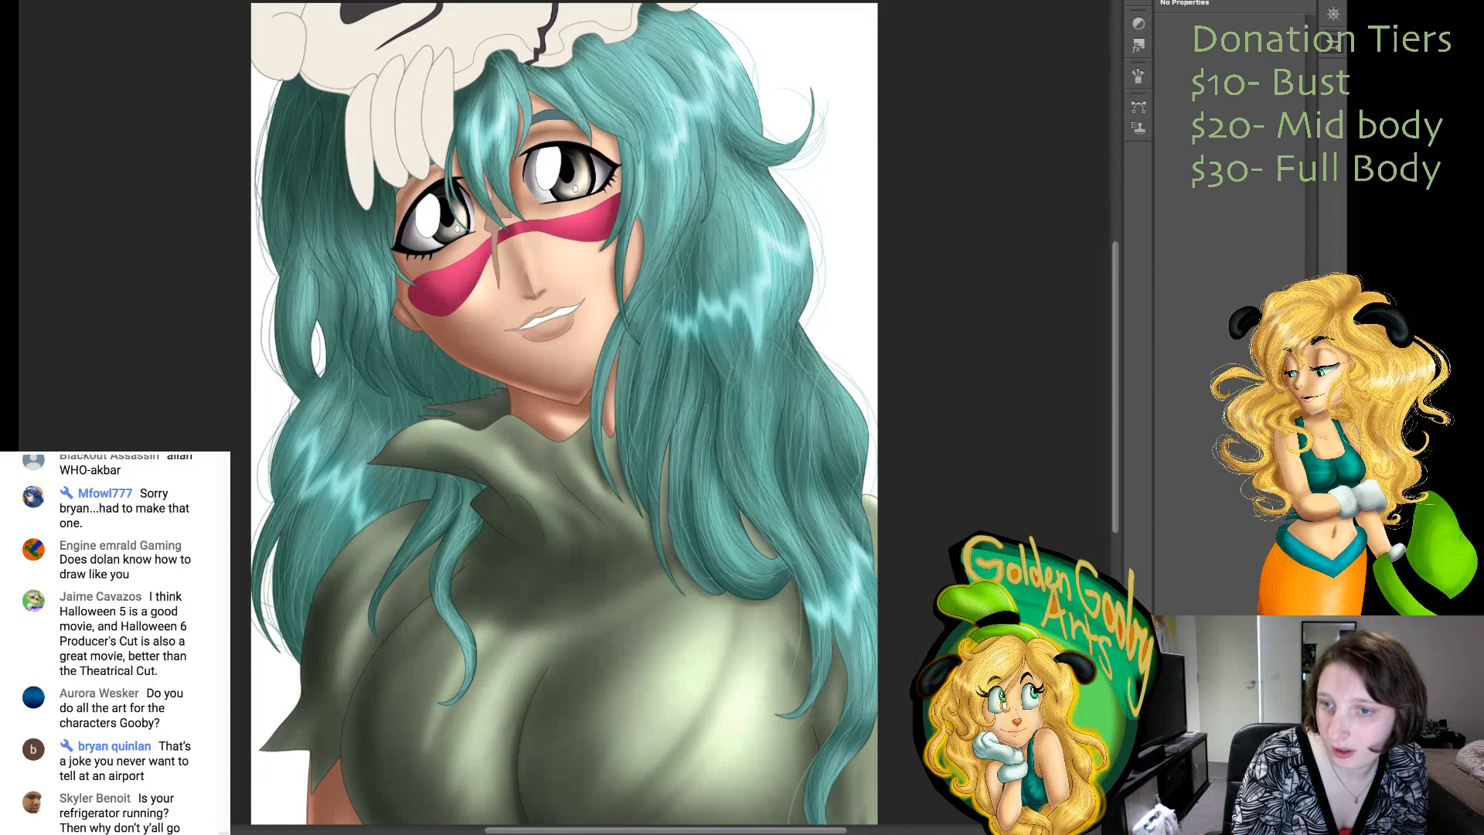
pyautogui.press('super+z')
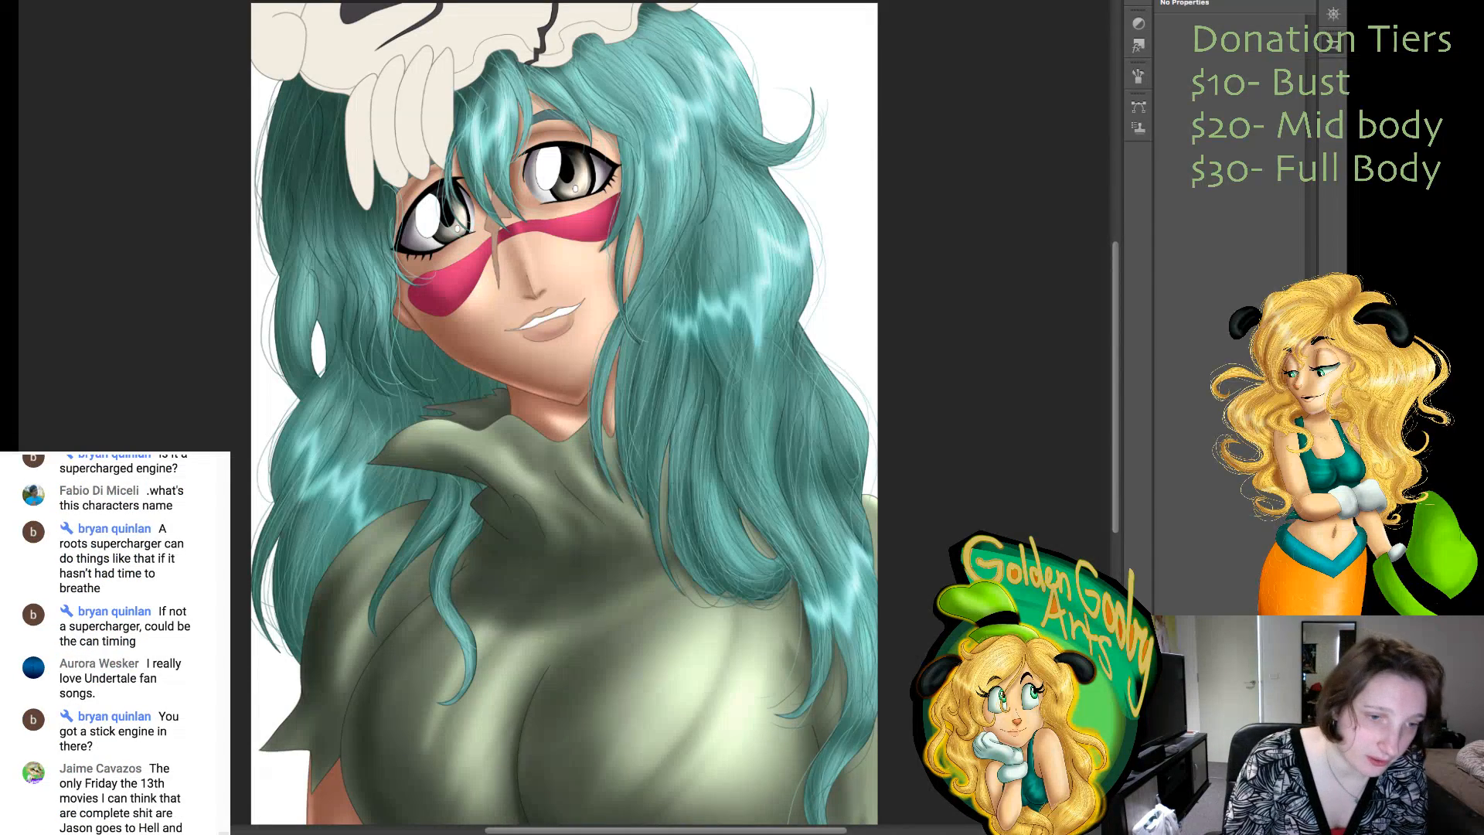
# - Draw thin loose strands around the lock hanging over the chest and along the locks on both sides of the hair
pyautogui.moveTo(474, 632); pyautogui.dragTo(480, 695)
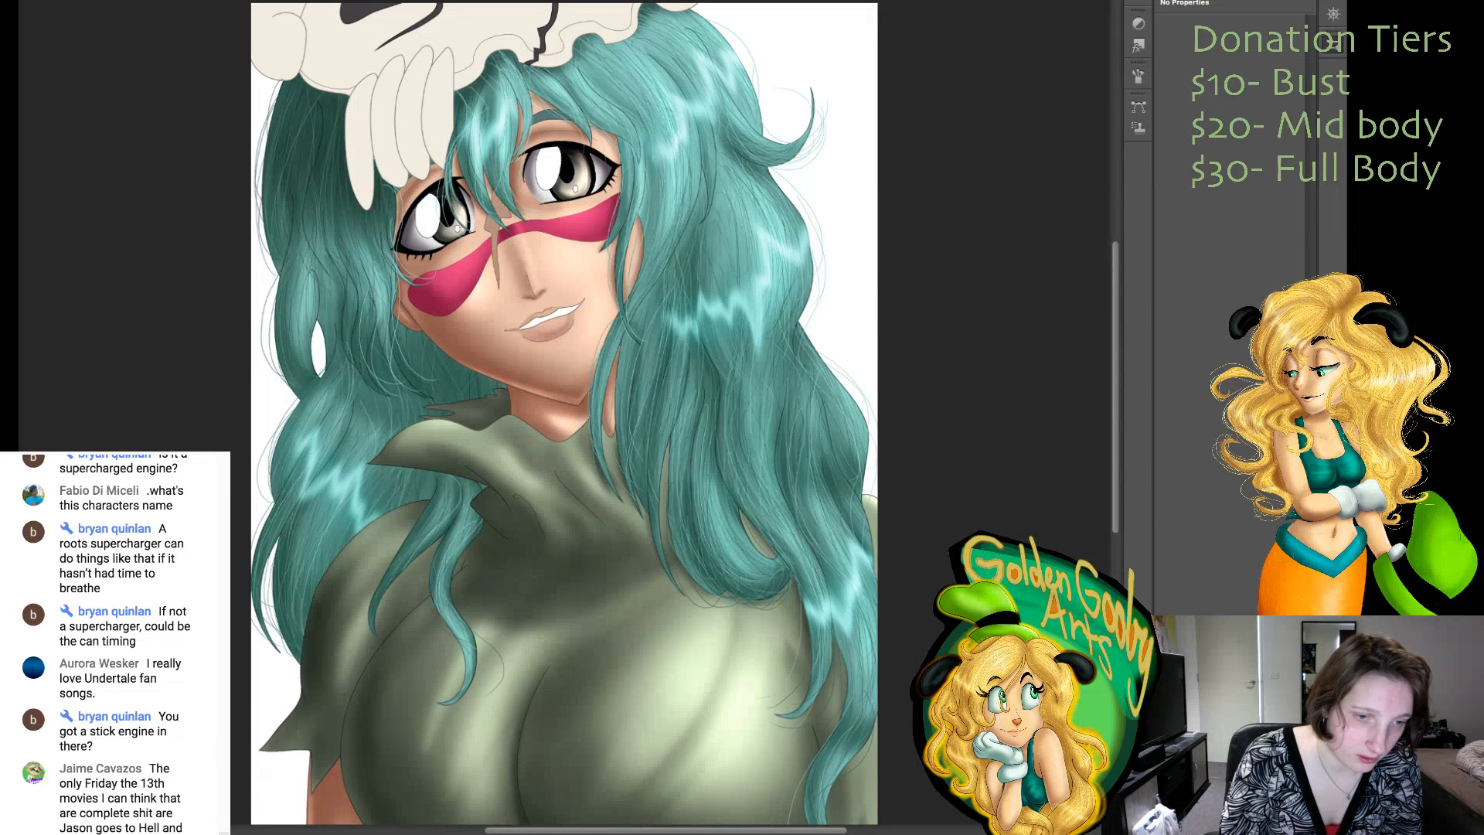
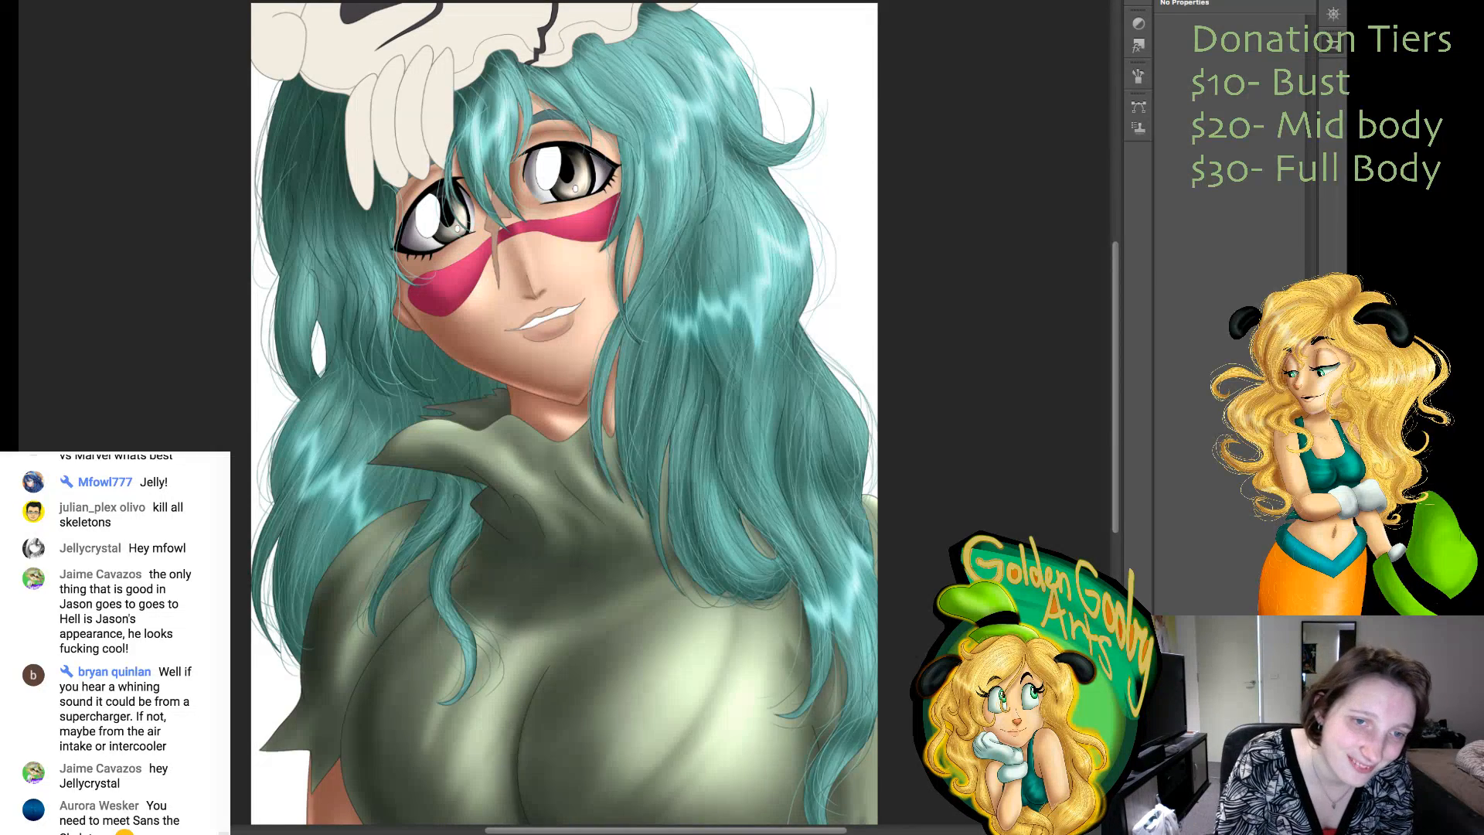
pyautogui.moveTo(702, 198)
pyautogui.mouseDown()
pyautogui.moveTo(689, 246)
pyautogui.moveTo(645, 300)
pyautogui.moveTo(604, 431)
pyautogui.mouseUp()
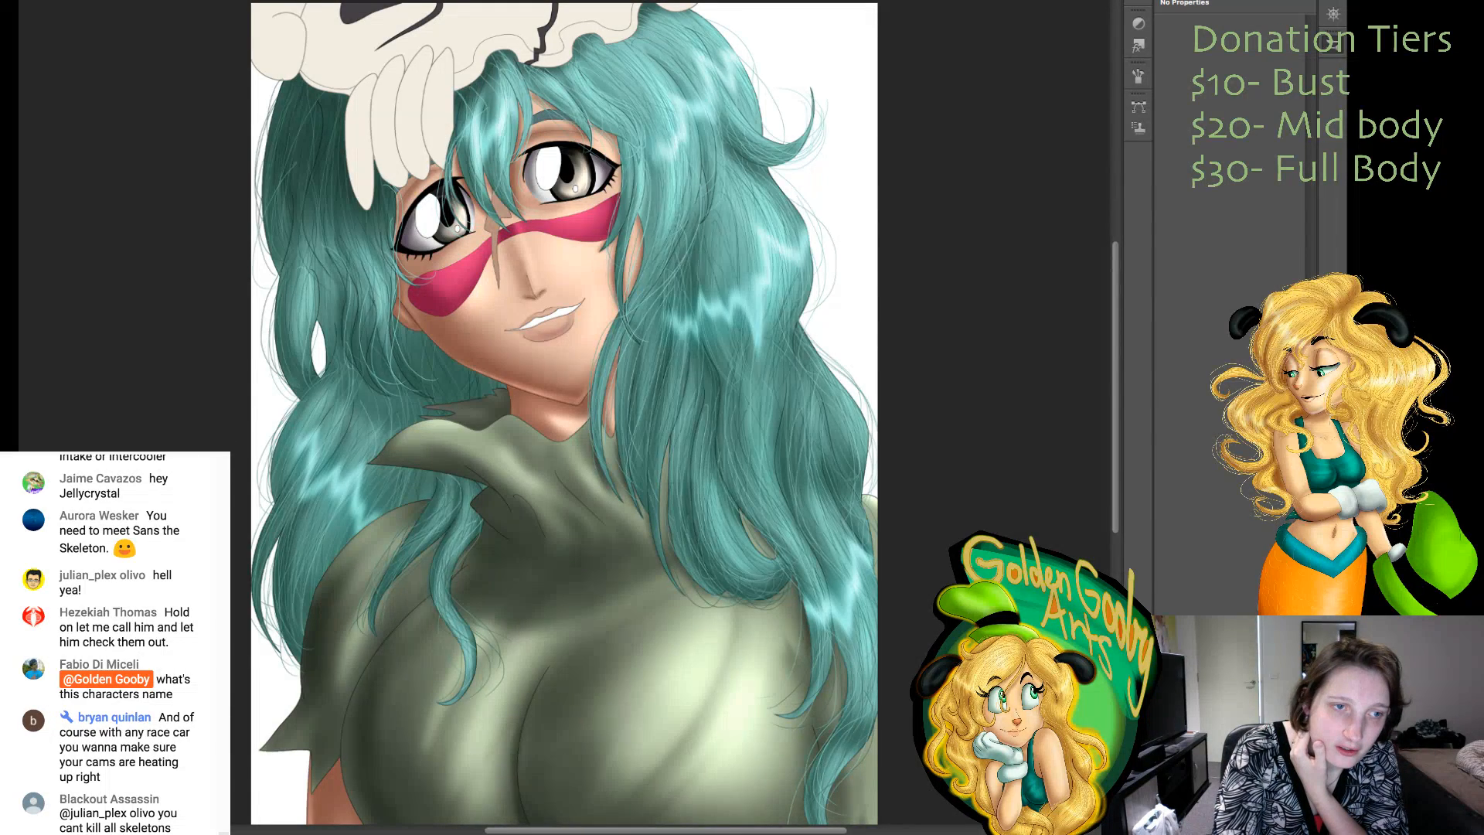
pyautogui.moveTo(345, 130)
pyautogui.mouseDown()
pyautogui.moveTo(332, 253)
pyautogui.moveTo(319, 212)
pyautogui.mouseUp()
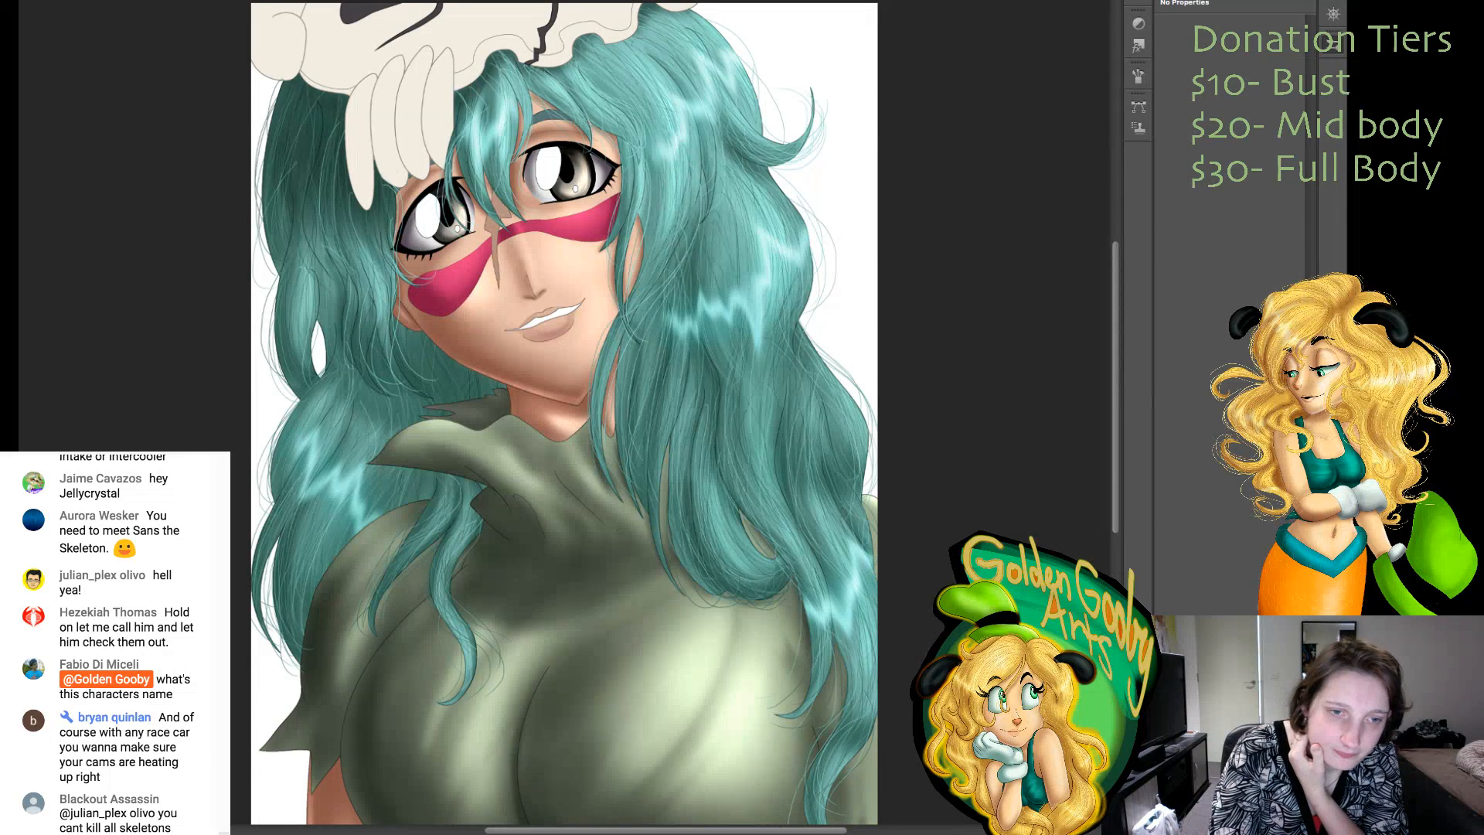
pyautogui.moveTo(675, 391); pyautogui.dragTo(657, 488)
pyautogui.moveTo(660, 430); pyautogui.dragTo(641, 568)
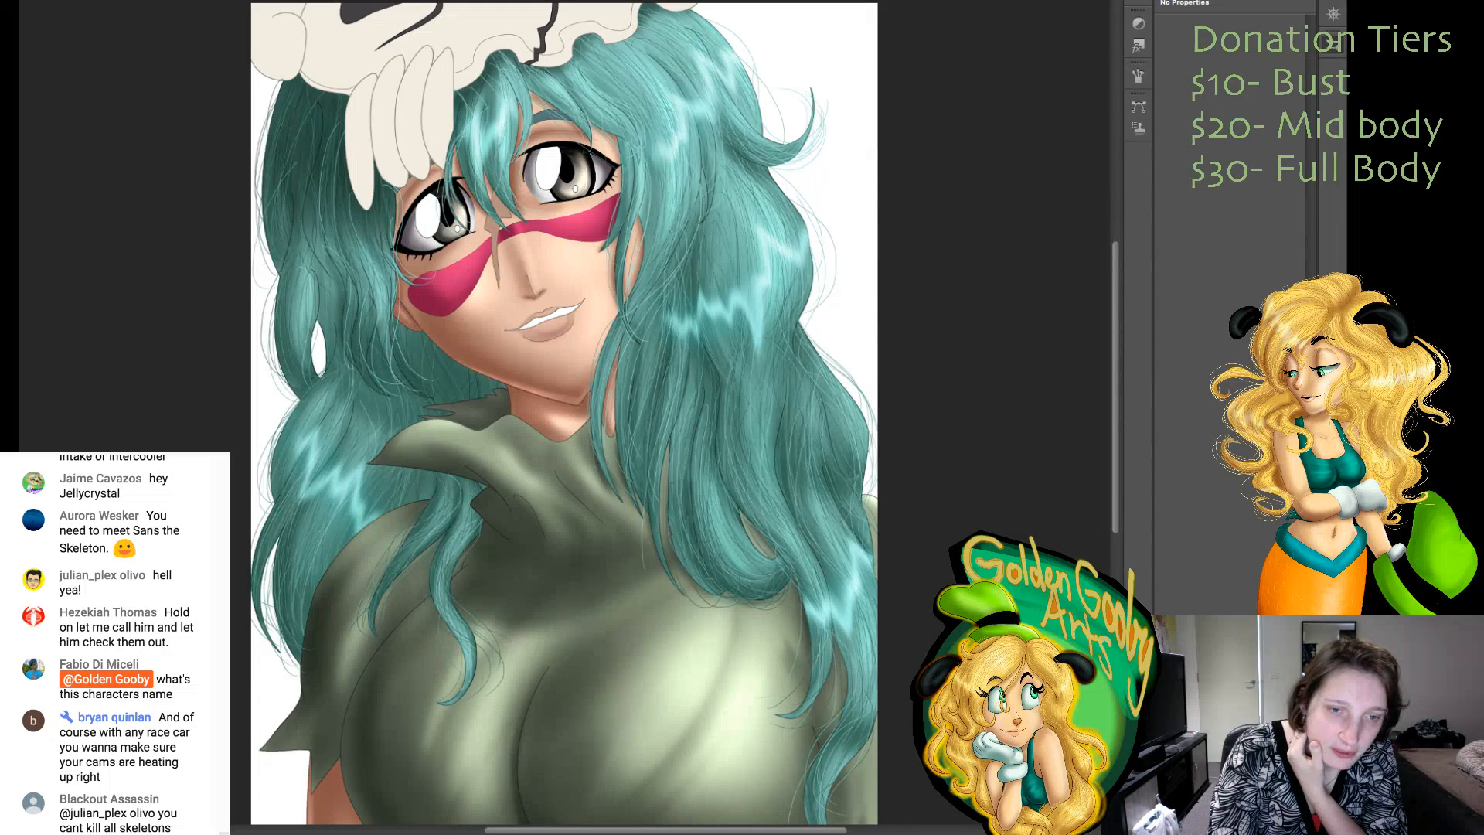
pyautogui.moveTo(669, 332)
pyautogui.mouseDown()
pyautogui.moveTo(630, 491)
pyautogui.moveTo(698, 572)
pyautogui.mouseUp()
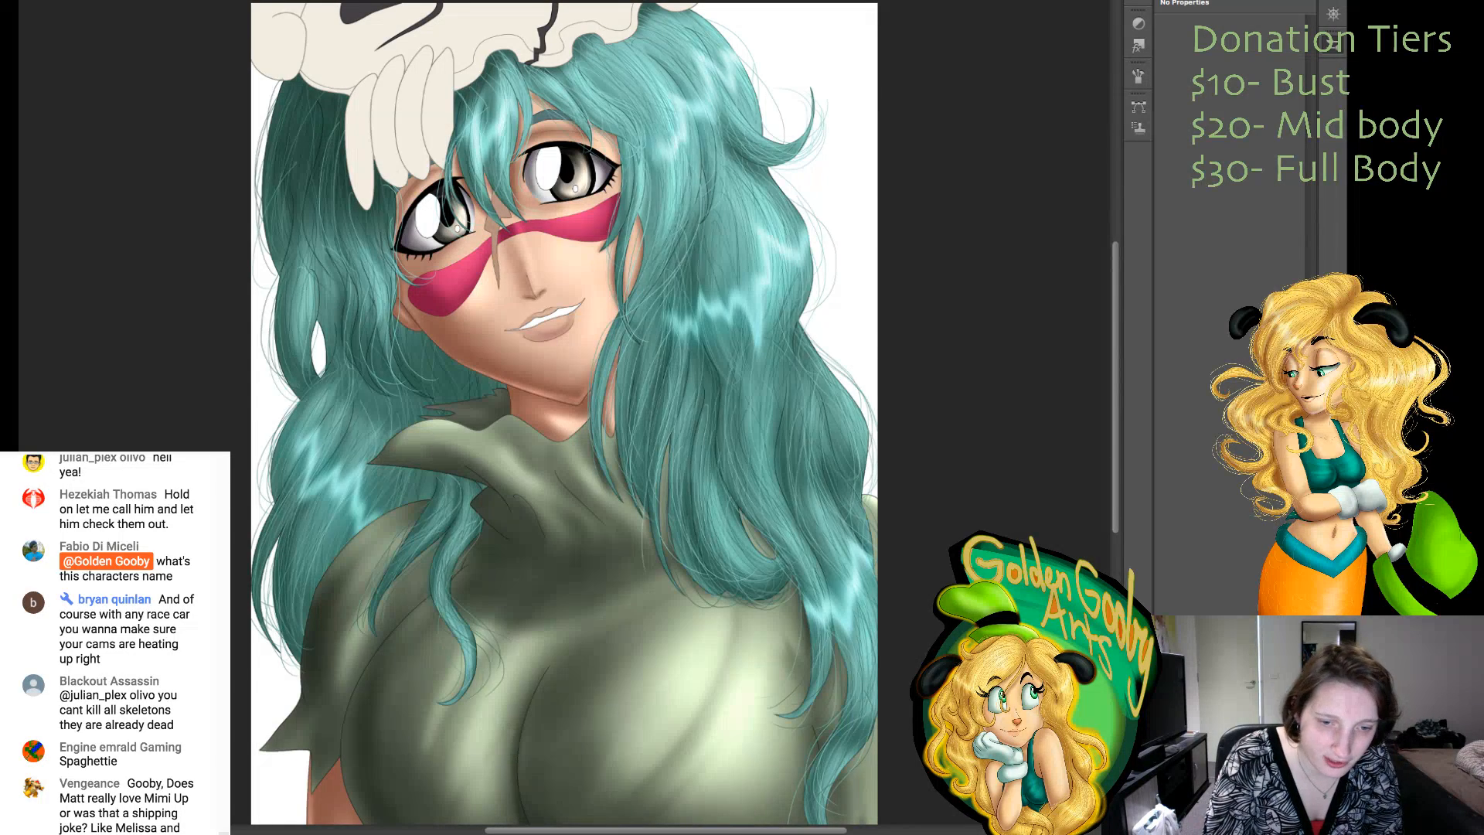
pyautogui.moveTo(844, 705); pyautogui.dragTo(834, 816)
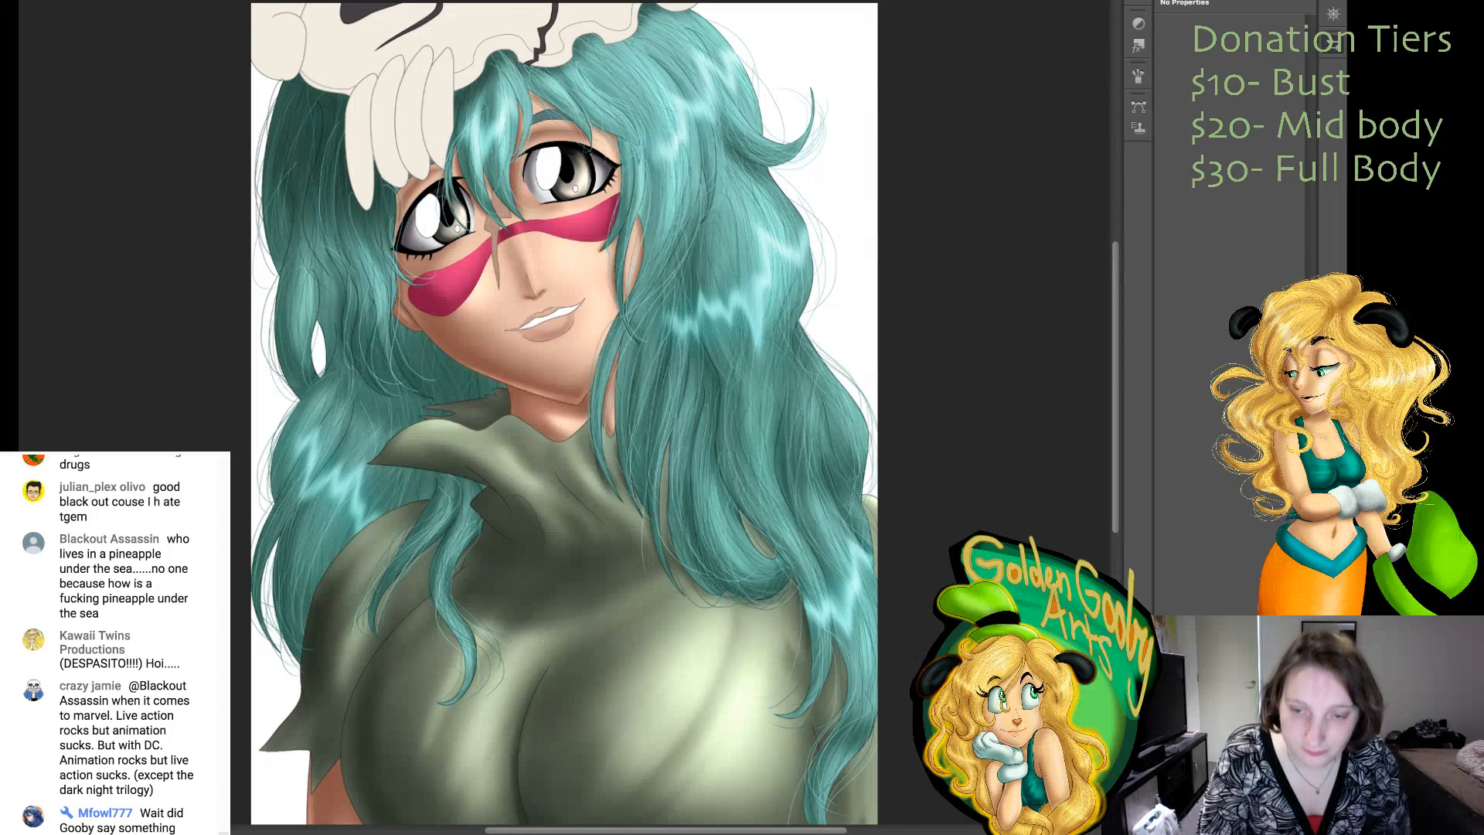
# - Fill the background with pale blue and make the teeth white
pyautogui.scroll(-2, 564, 414)
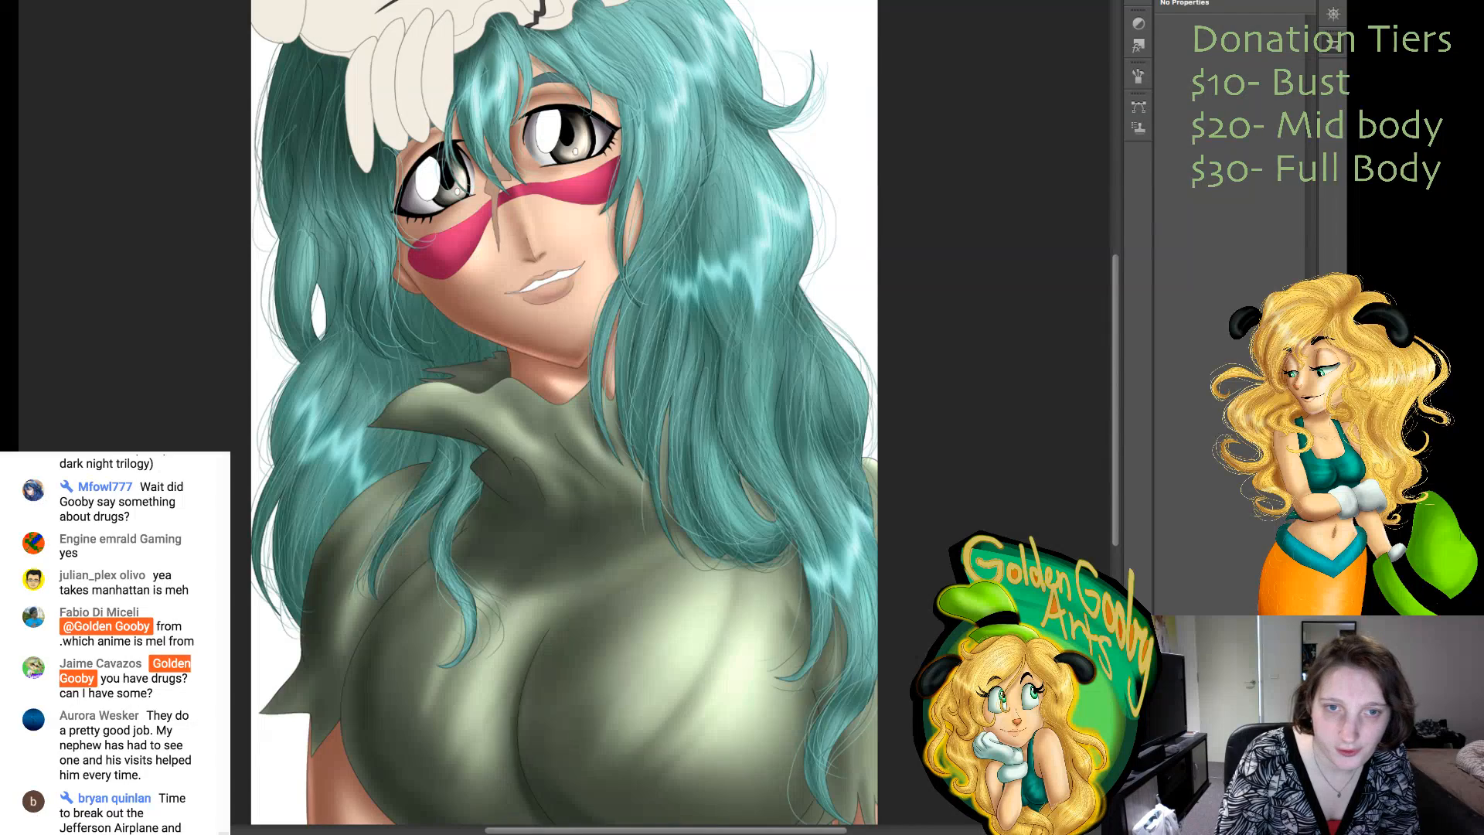
pyautogui.hotkey('alt', 'BackSpace')
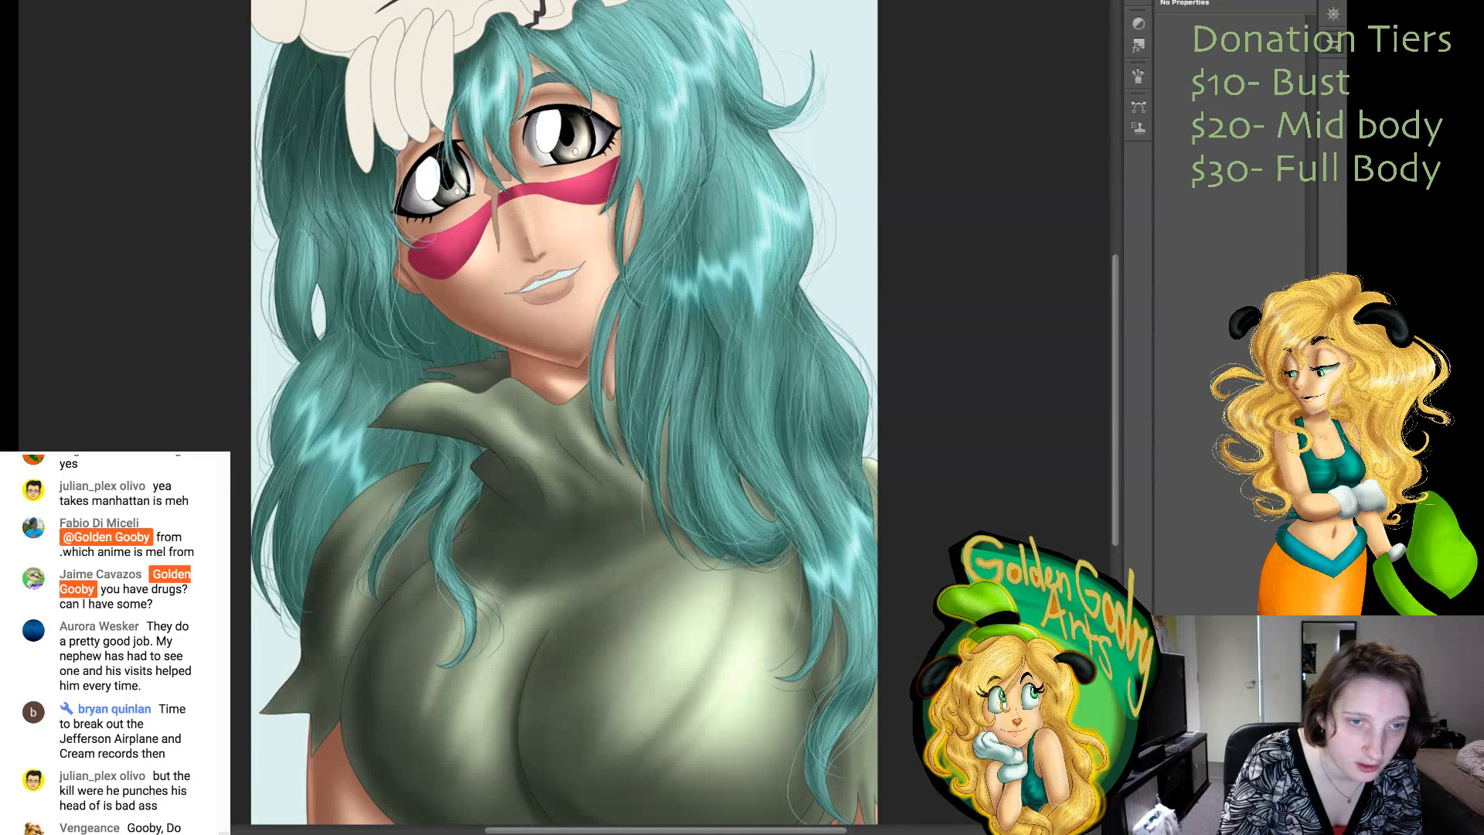
pyautogui.click(547, 283)
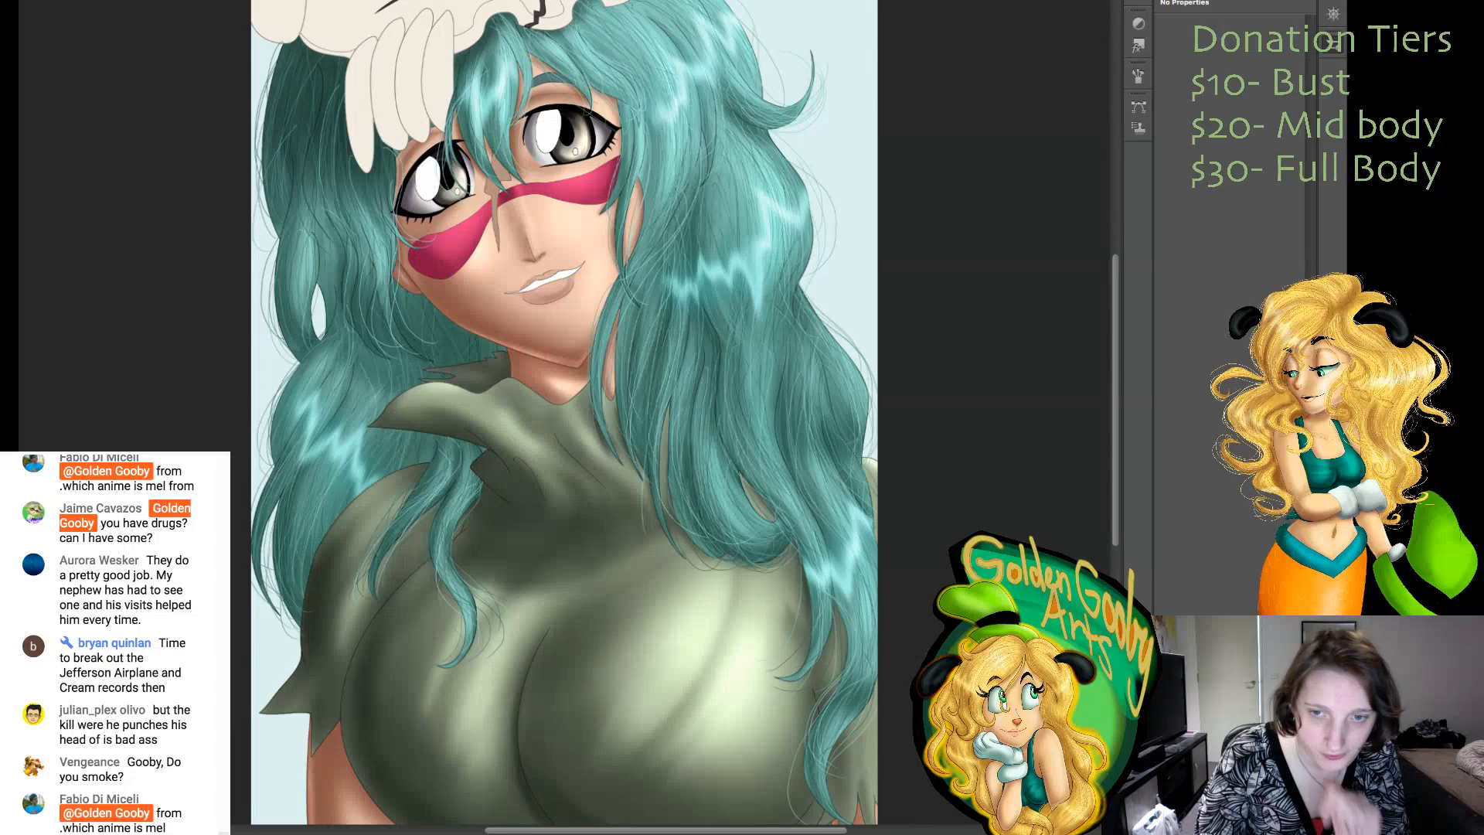
# - Shade the selected teeth with soft grey toward the corners of the mouth, and clear the selection
pyautogui.scroll(3, 564, 413)
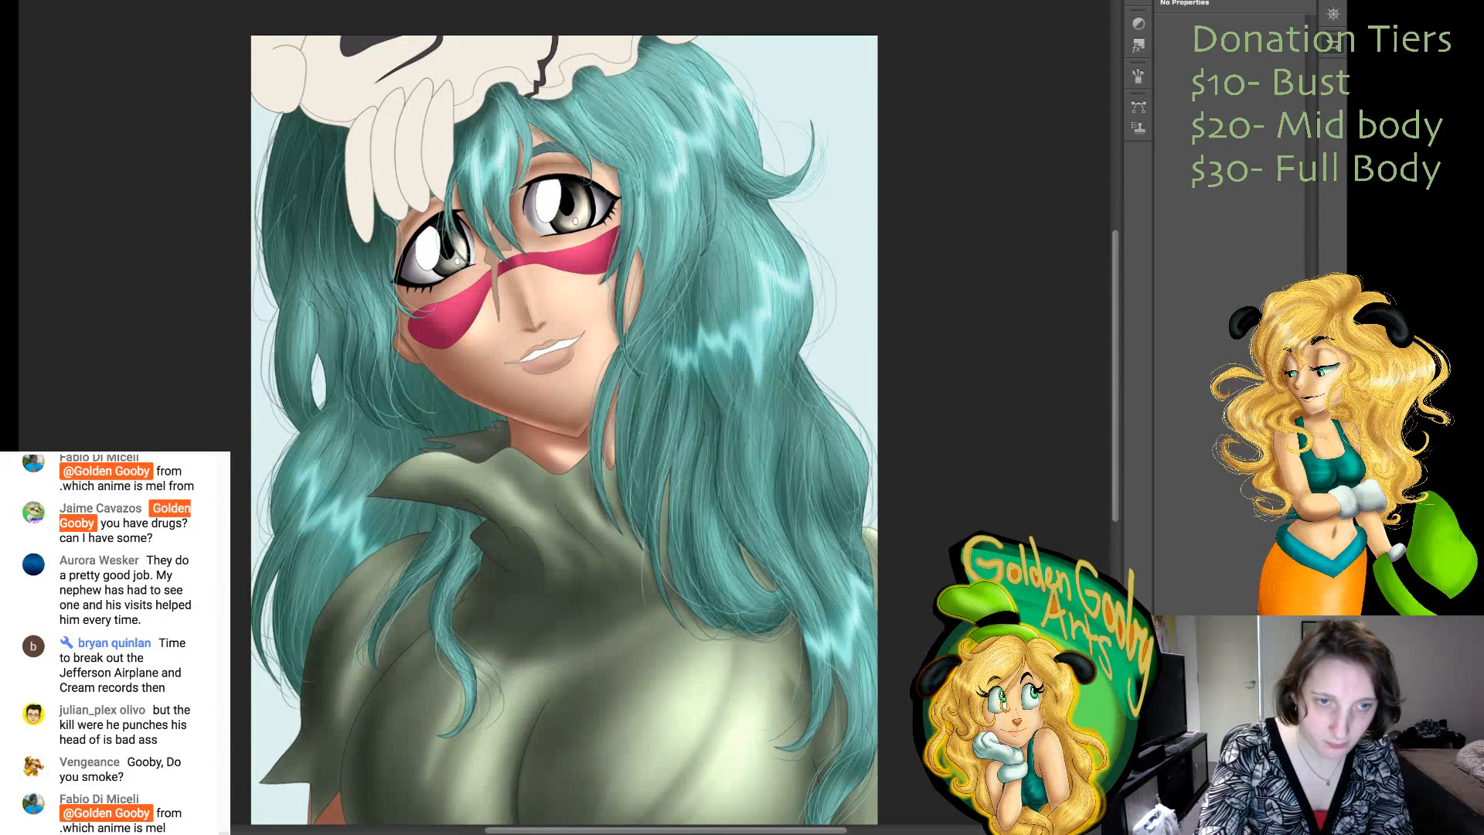
pyautogui.press('super+plus')
pyautogui.press('super+plus')
pyautogui.press('super+plus')
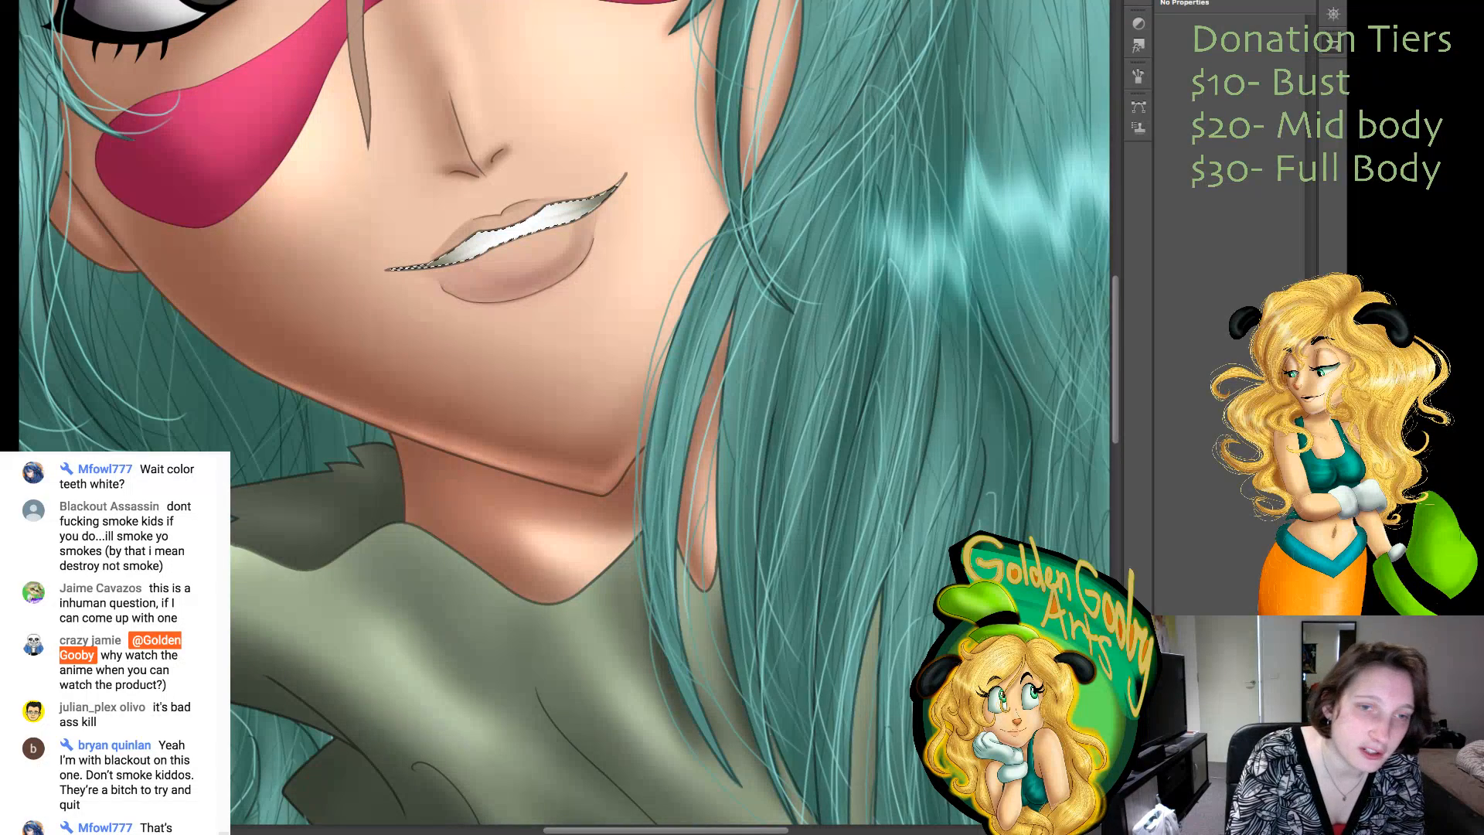
pyautogui.hotkey('ctrl', 'd')
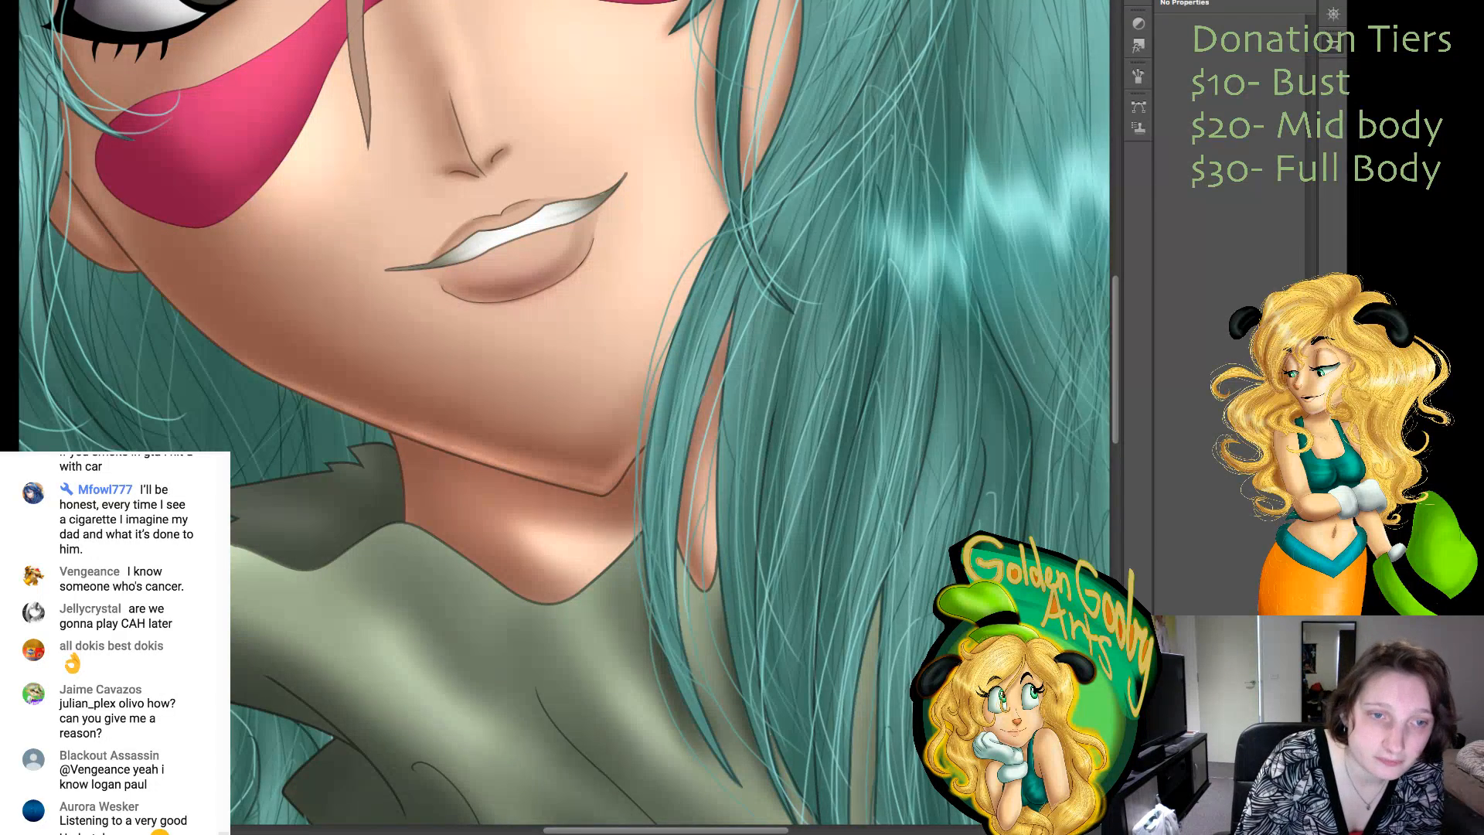
# - Paint a soft highlight on the lower lip, undoing and repainting the first attempt, and tint the lip outlines brown
pyautogui.moveTo(506, 268); pyautogui.dragTo(542, 252)
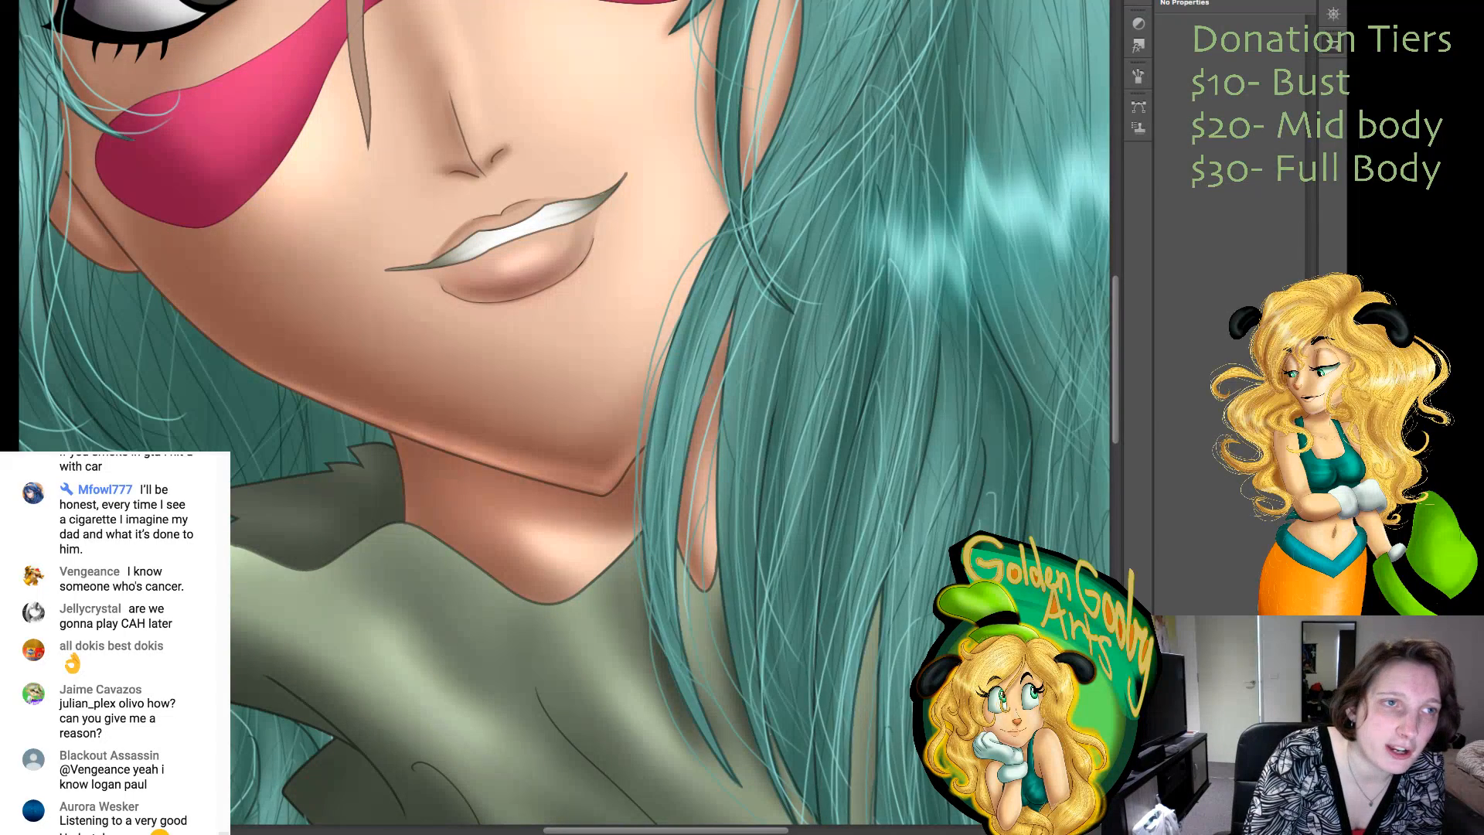
pyautogui.hotkey('ctrl', 'z')
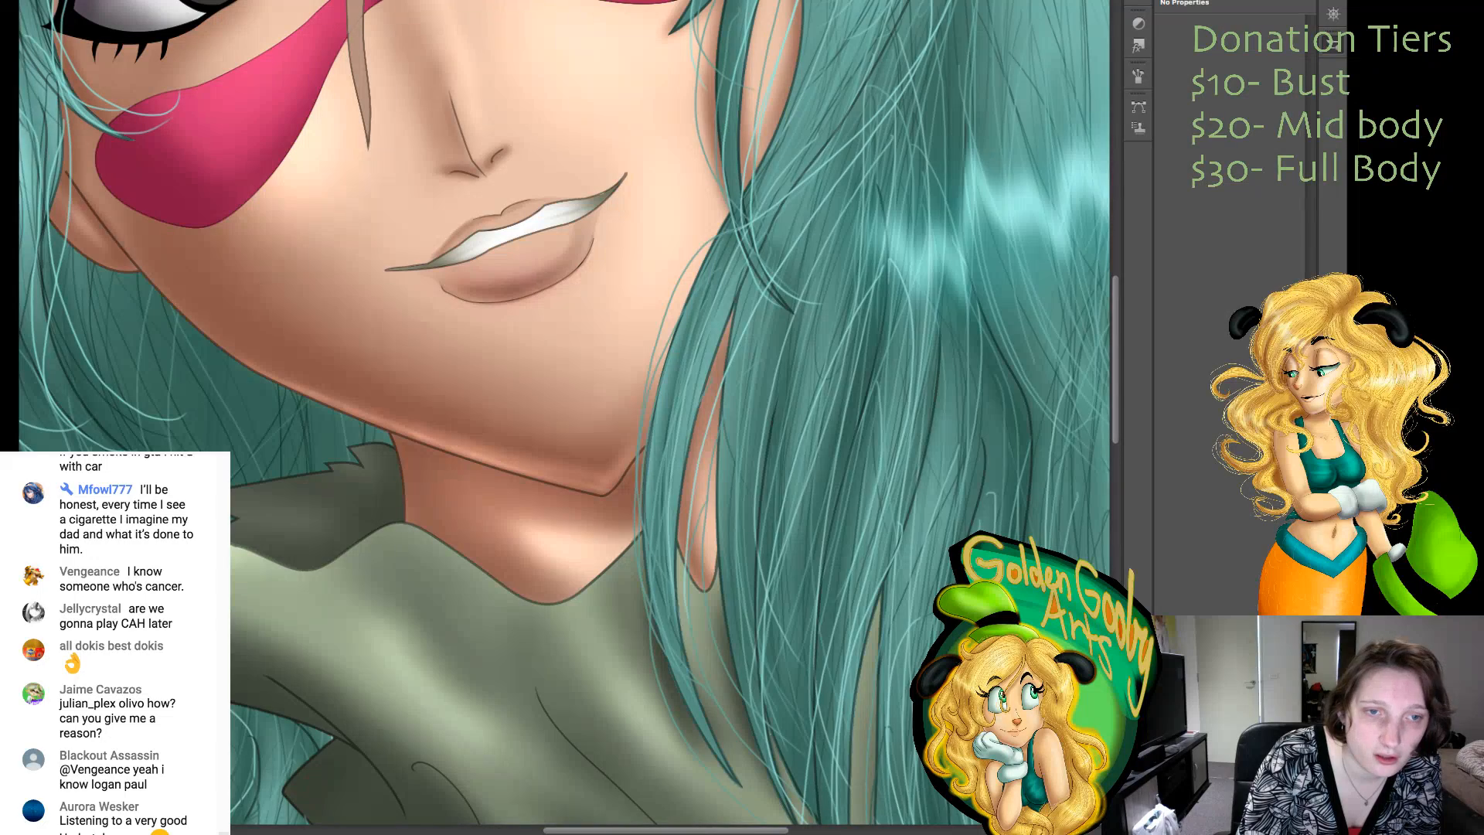
pyautogui.moveTo(505, 262); pyautogui.dragTo(537, 257)
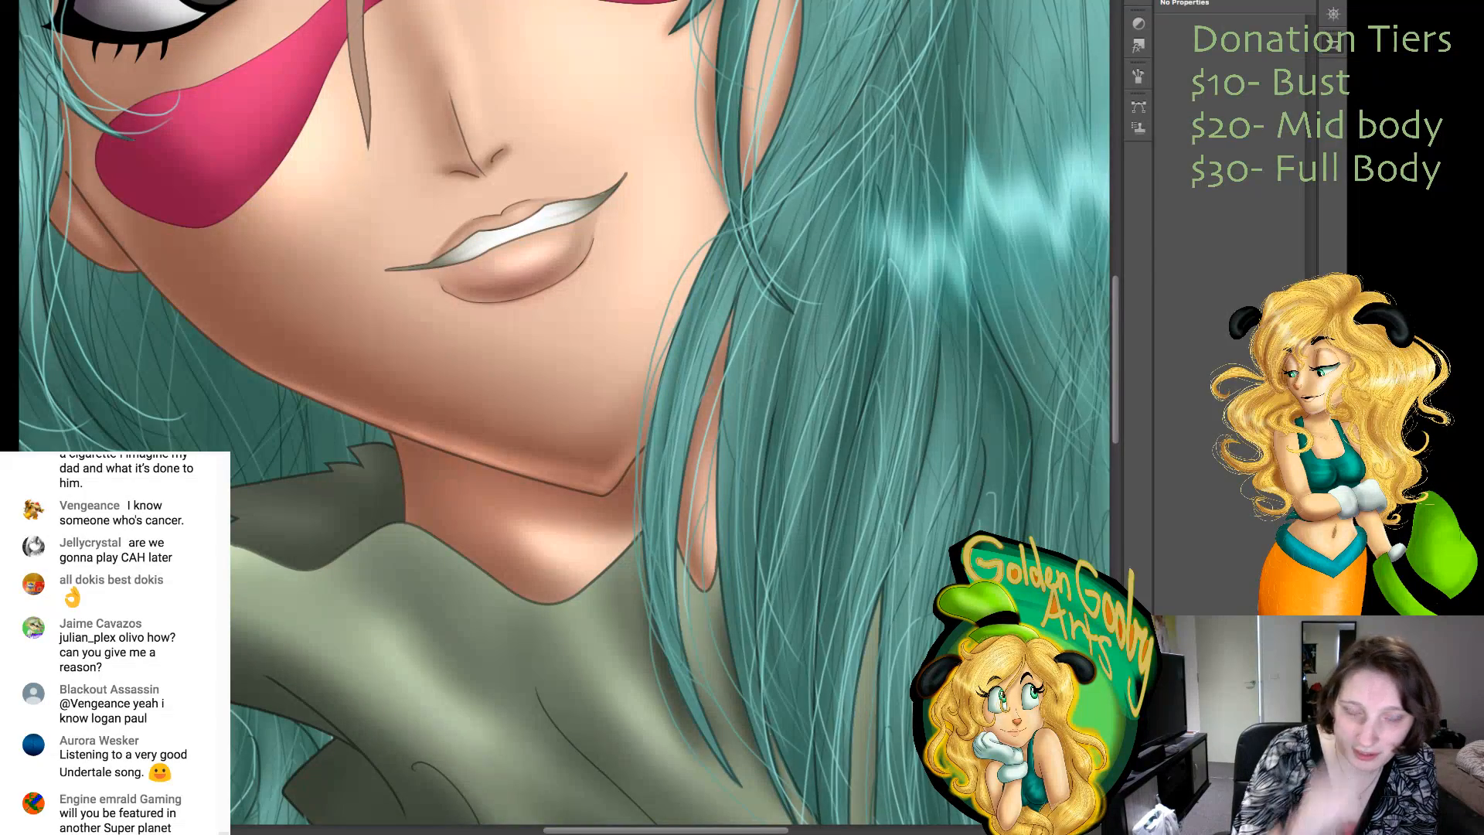
pyautogui.scroll(2, 564, 413)
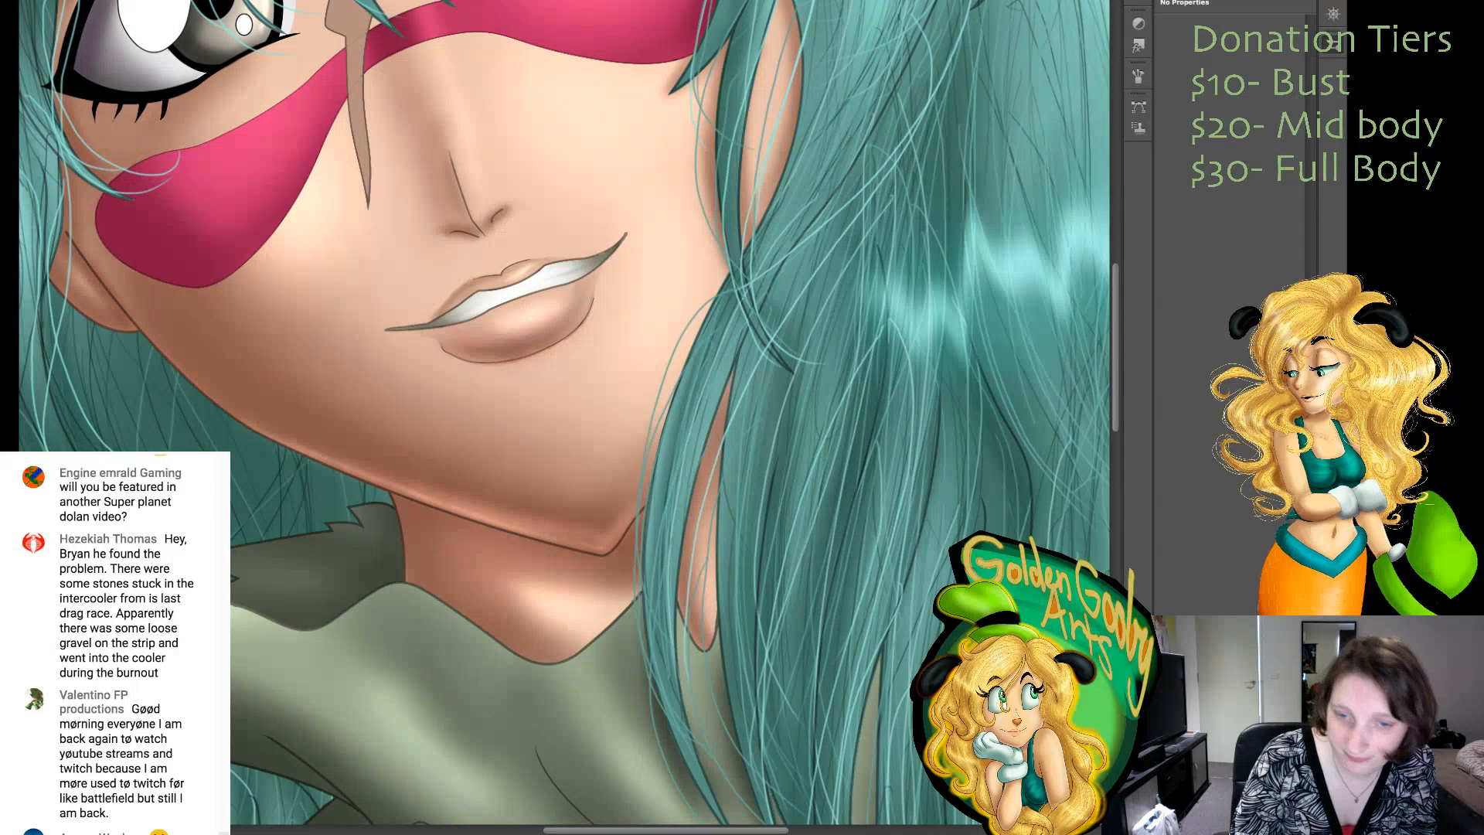
pyautogui.scroll(-2, 569, 413)
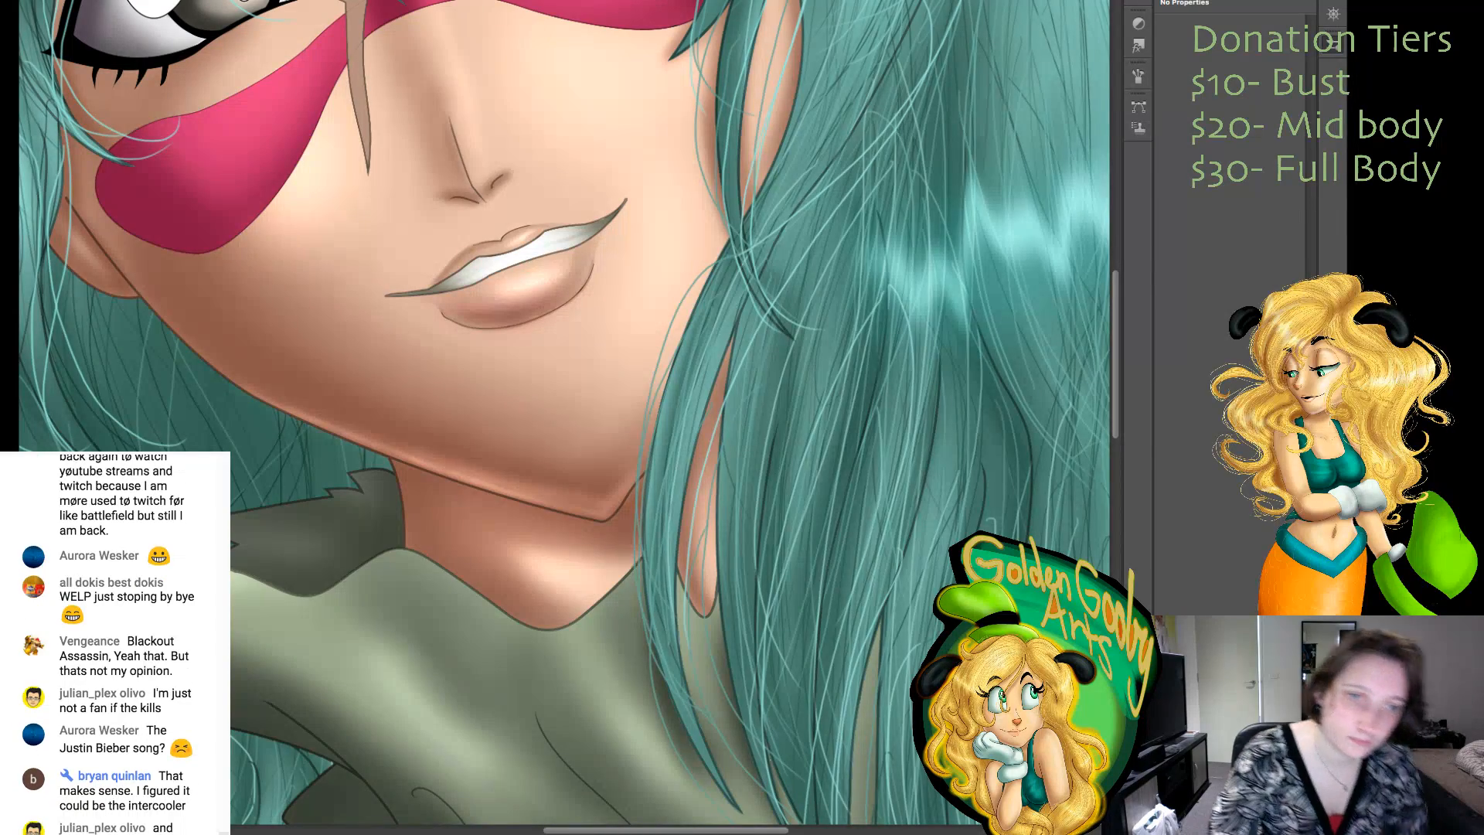
pyautogui.hotkey('ctrl', '-')
pyautogui.hotkey('ctrl', '-')
pyautogui.hotkey('ctrl', '-')
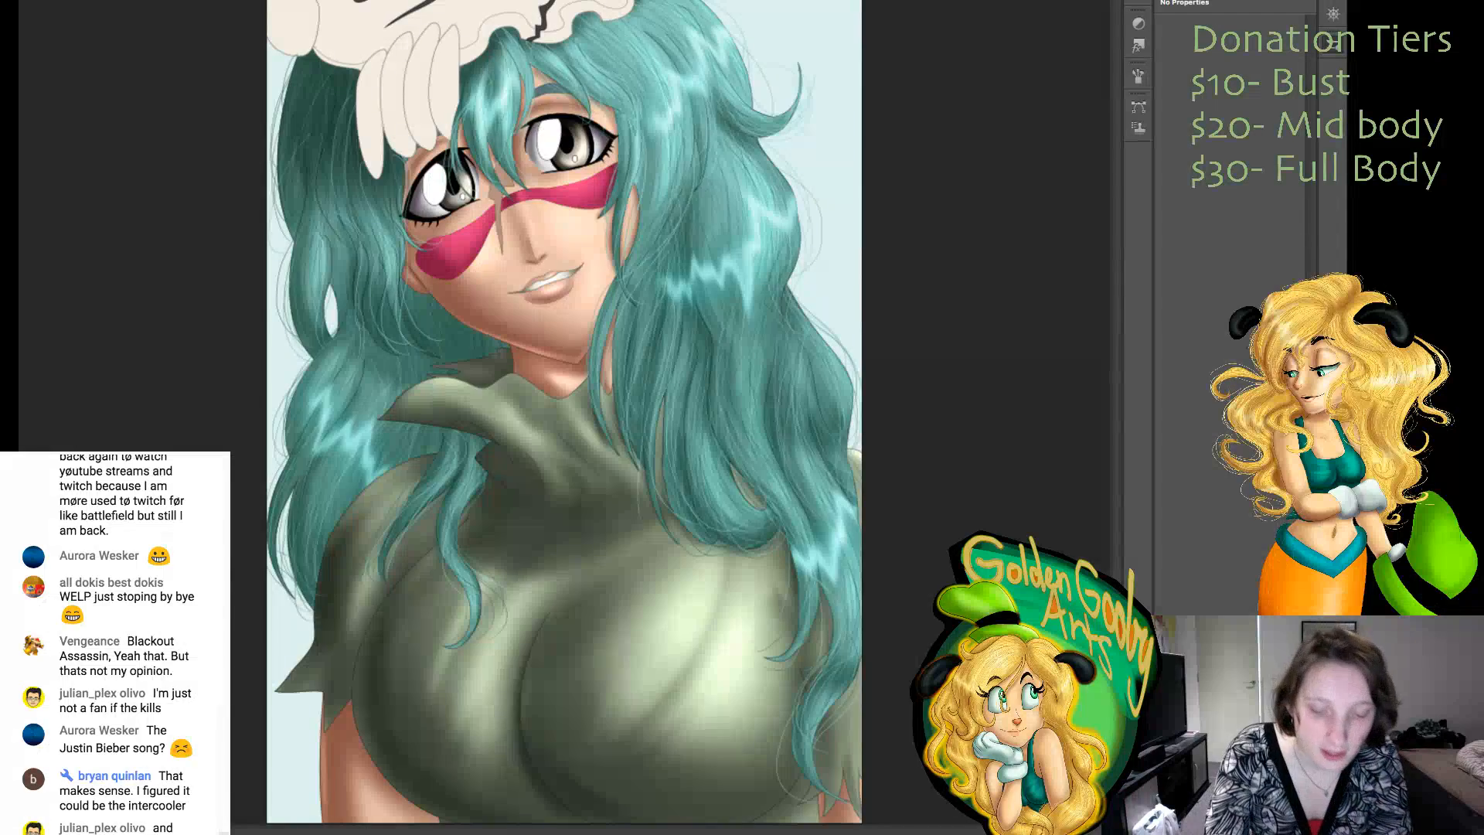
pyautogui.hotkey('ctrl', '+')
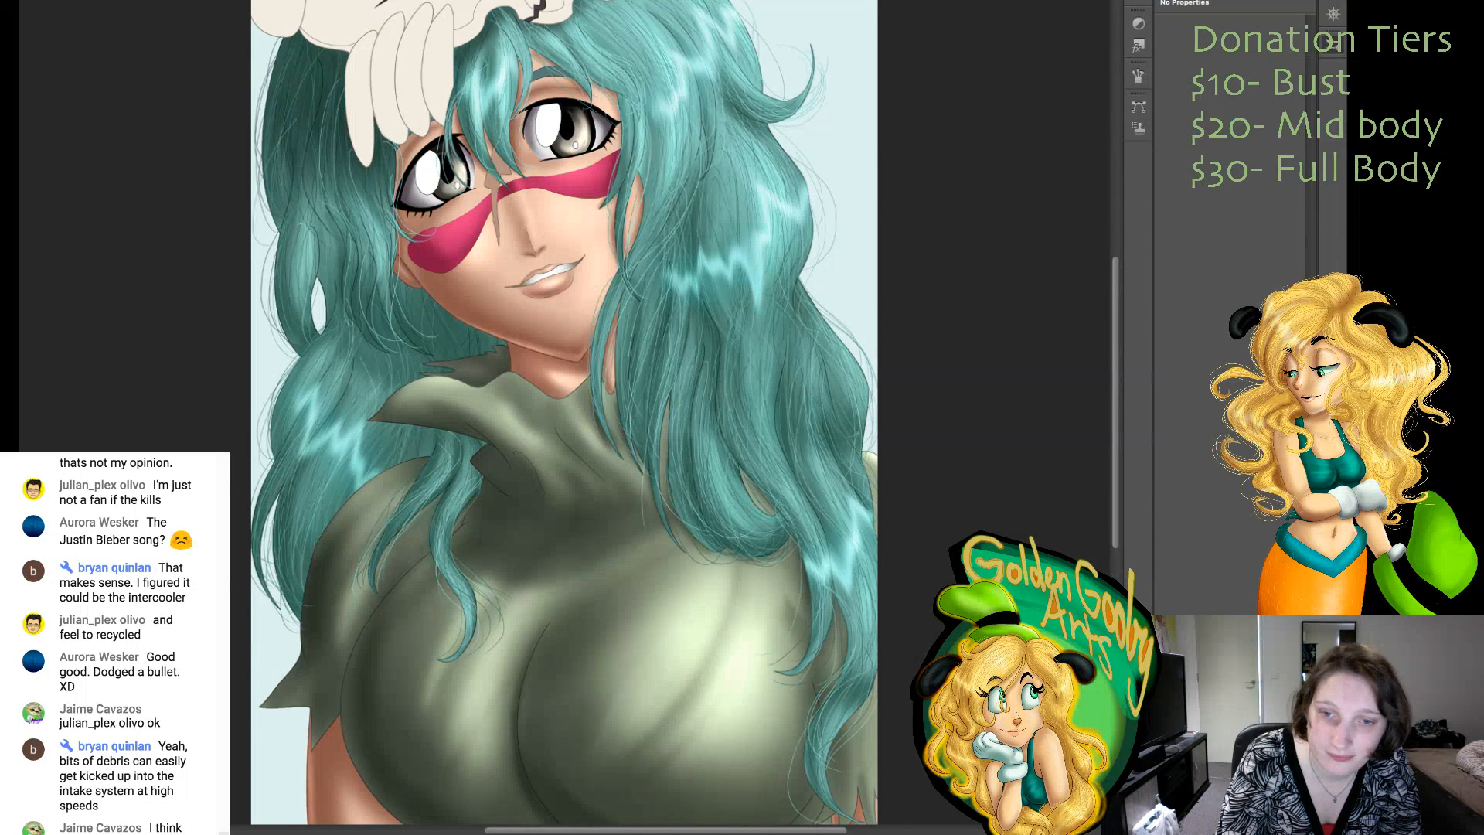
# - Shade the selected skull mask with soft grey-brown along its edges, rounded side piece and teeth to give it volume
pyautogui.scroll(-3, 564, 413)
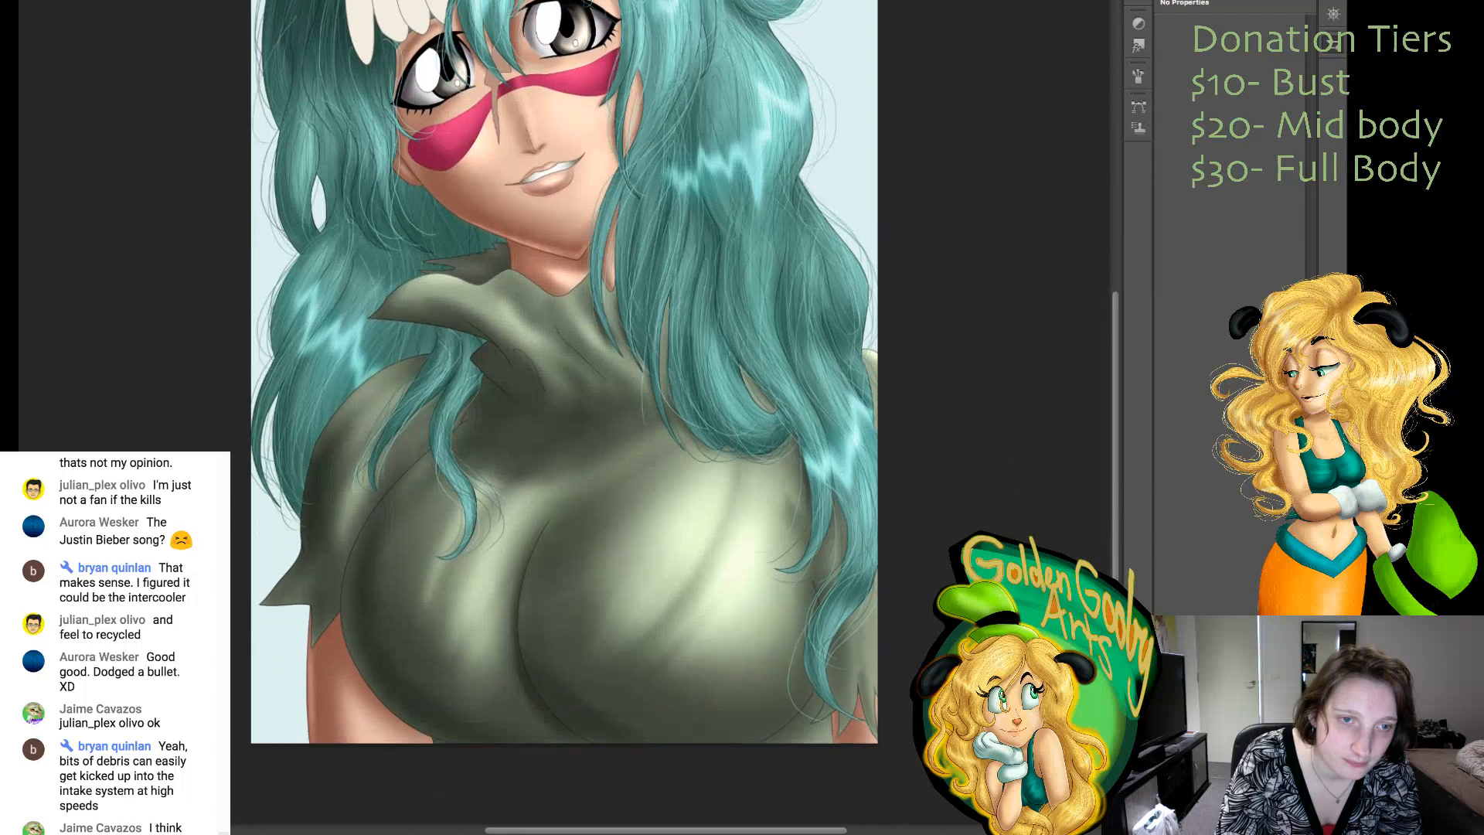
pyautogui.scroll(7, 564, 412)
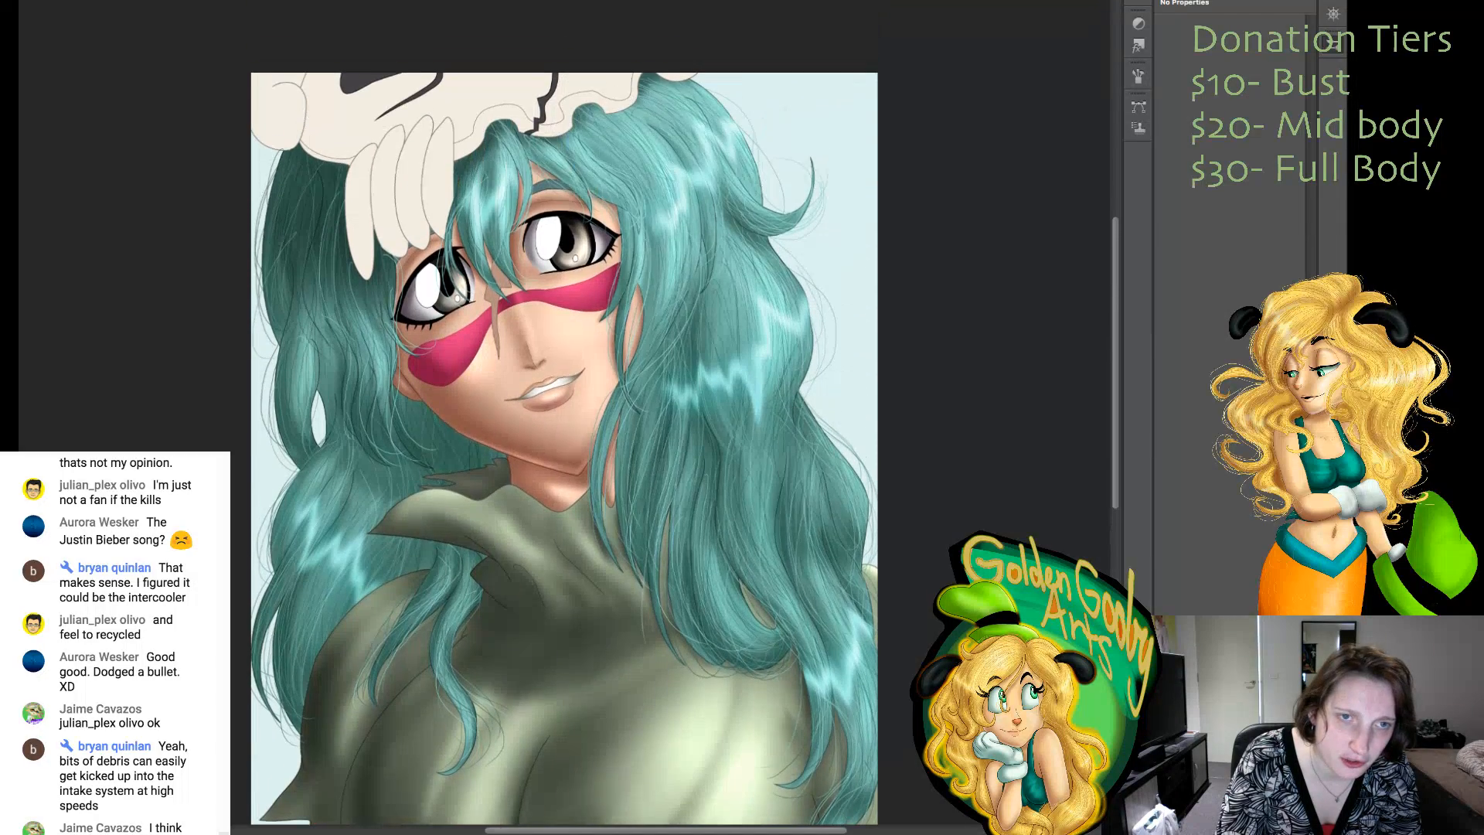
pyautogui.scroll(-1, 564, 437)
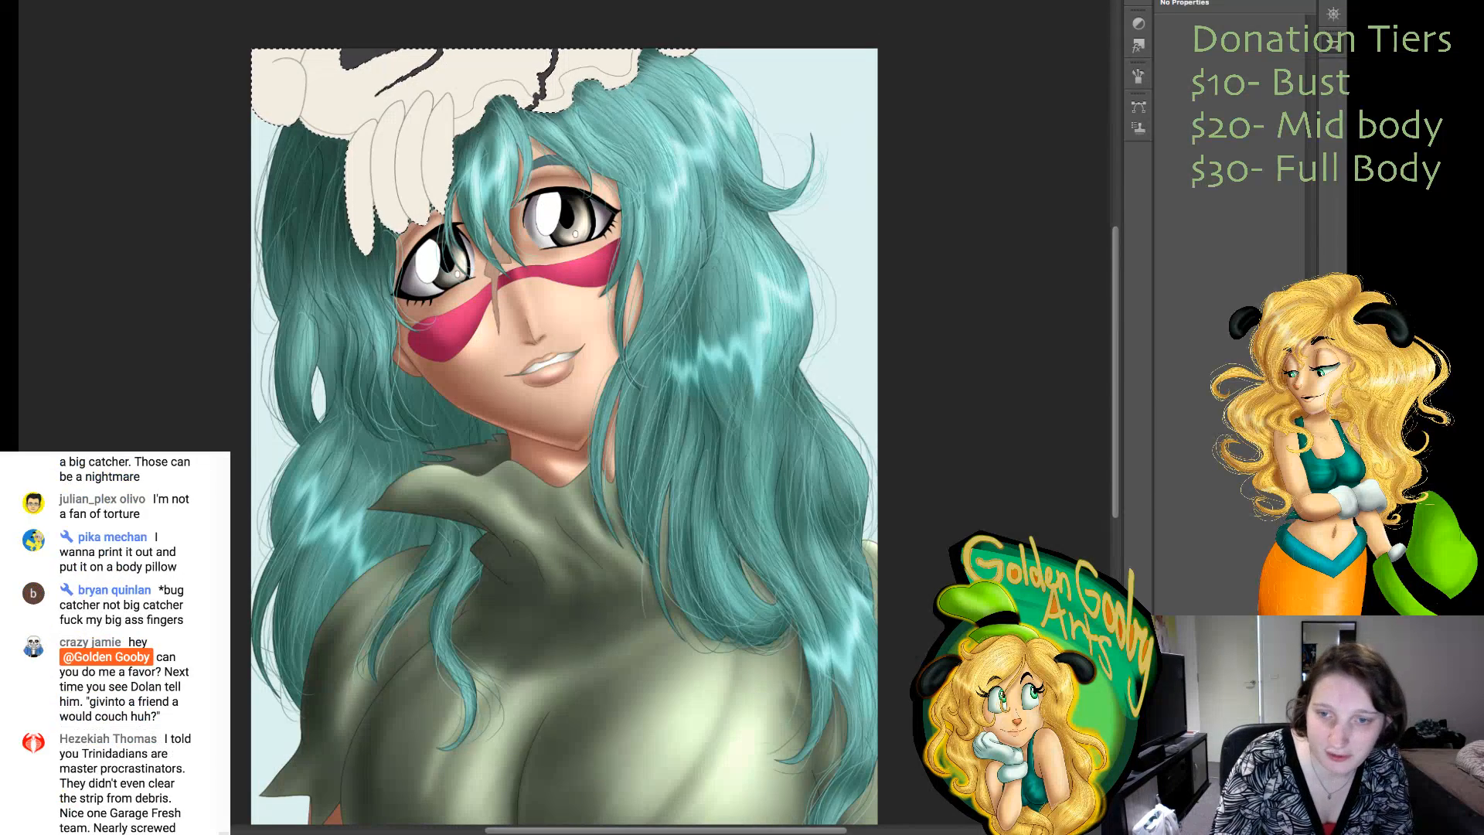
pyautogui.scroll(5, 564, 437)
pyautogui.scroll(-4, 564, 436)
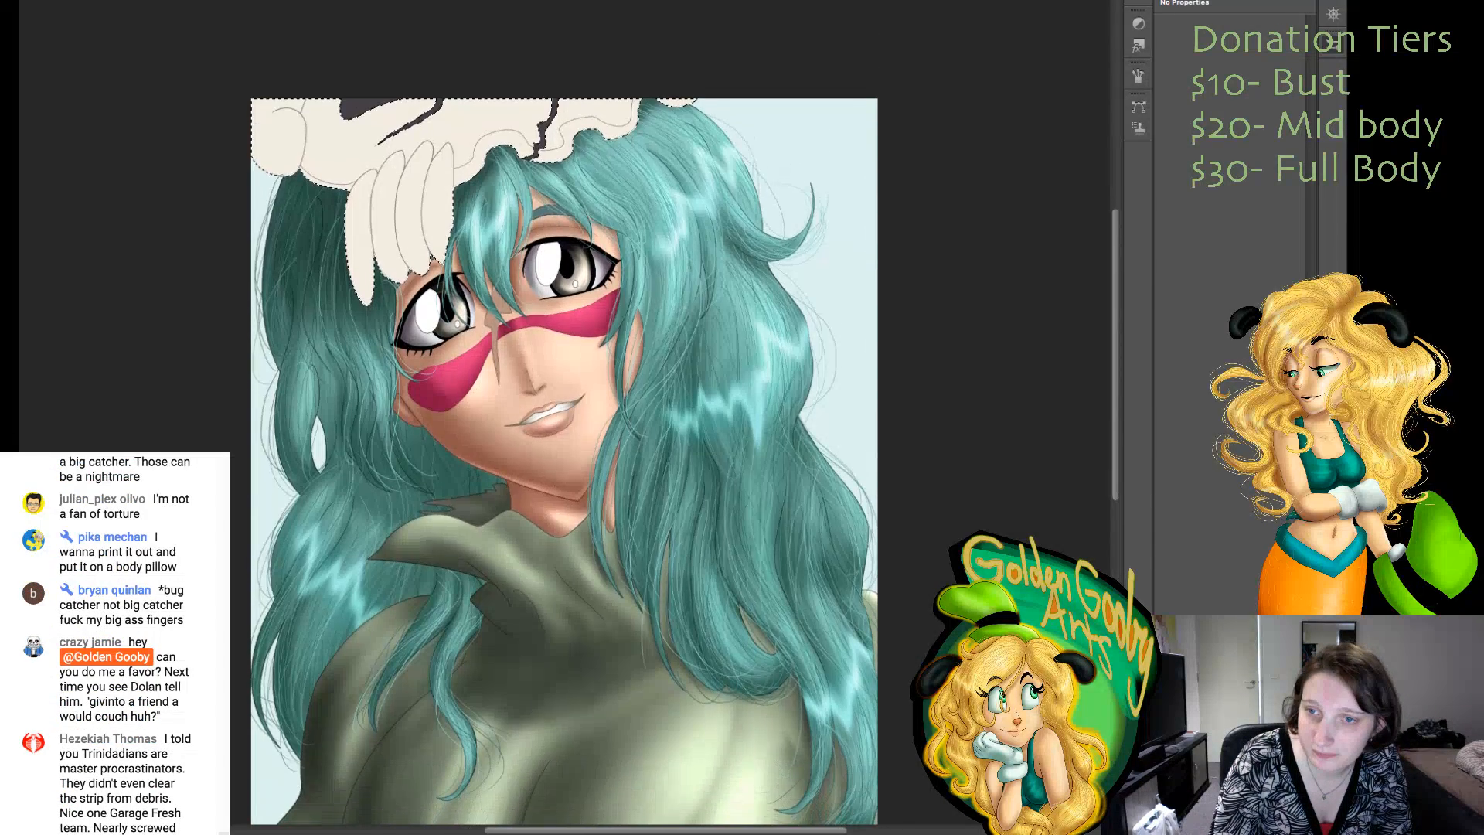
pyautogui.scroll(-1, 564, 437)
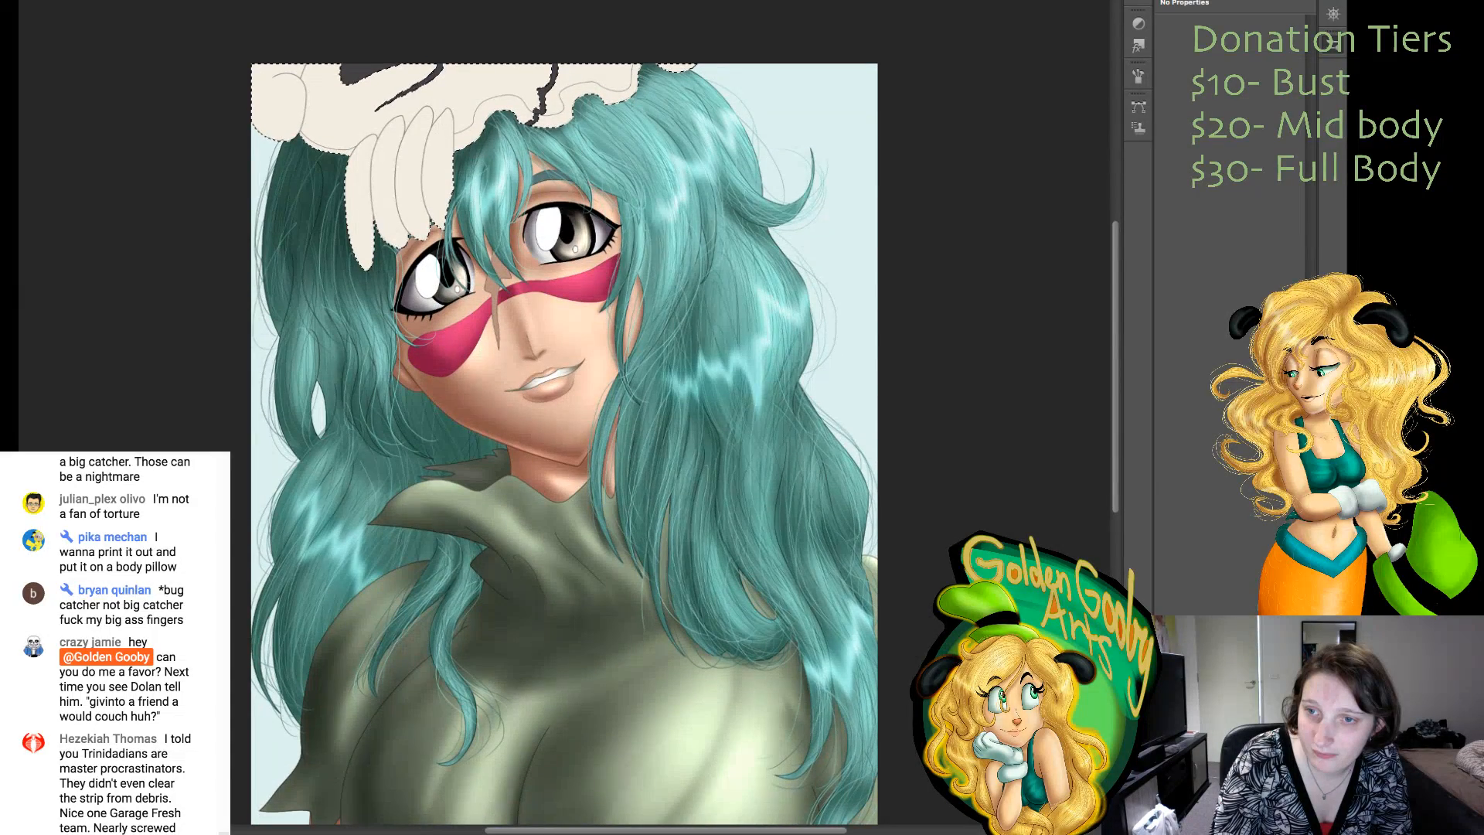
pyautogui.scroll(-3, 564, 437)
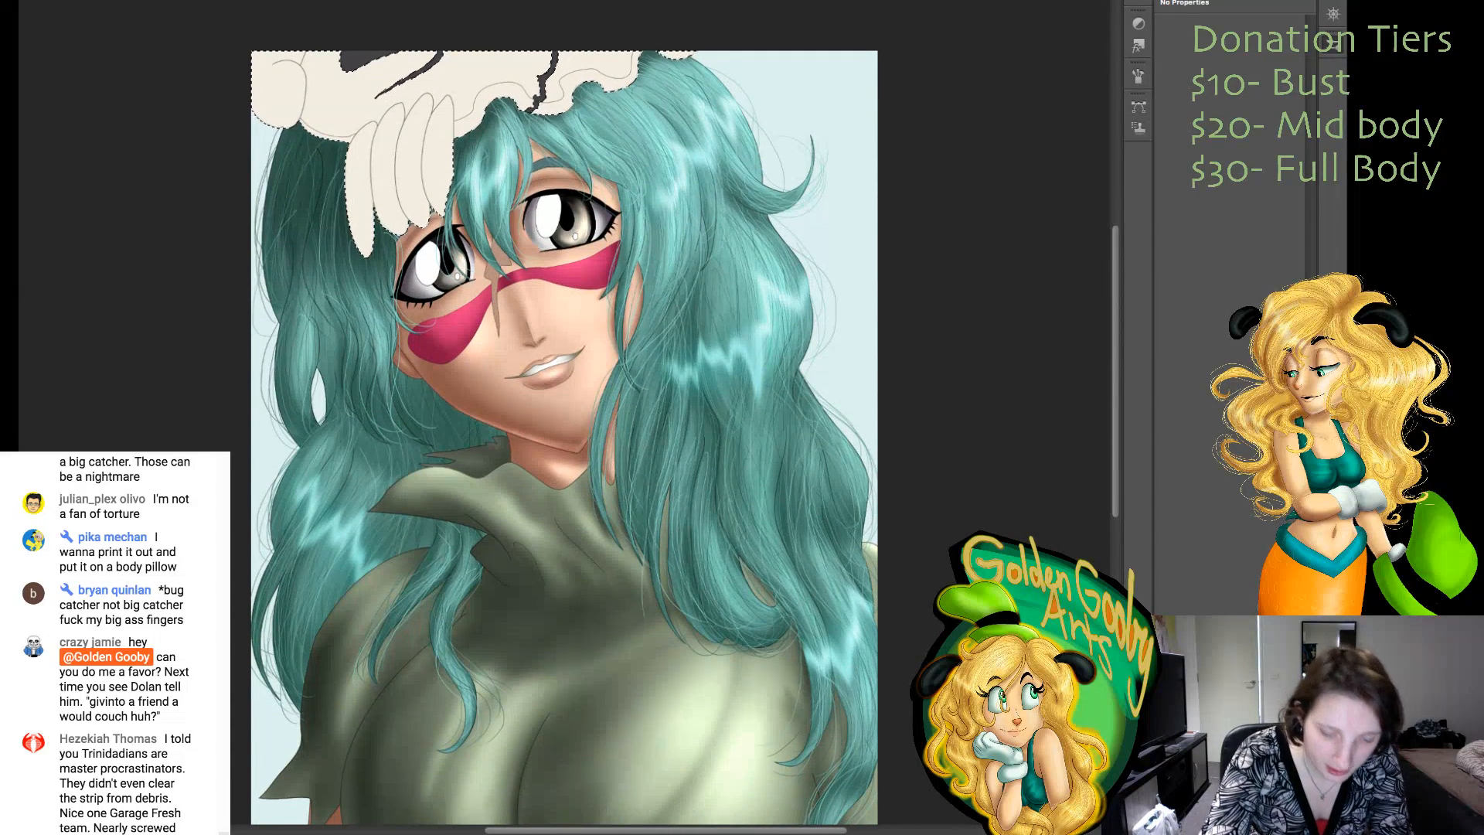
pyautogui.press('super+plus')
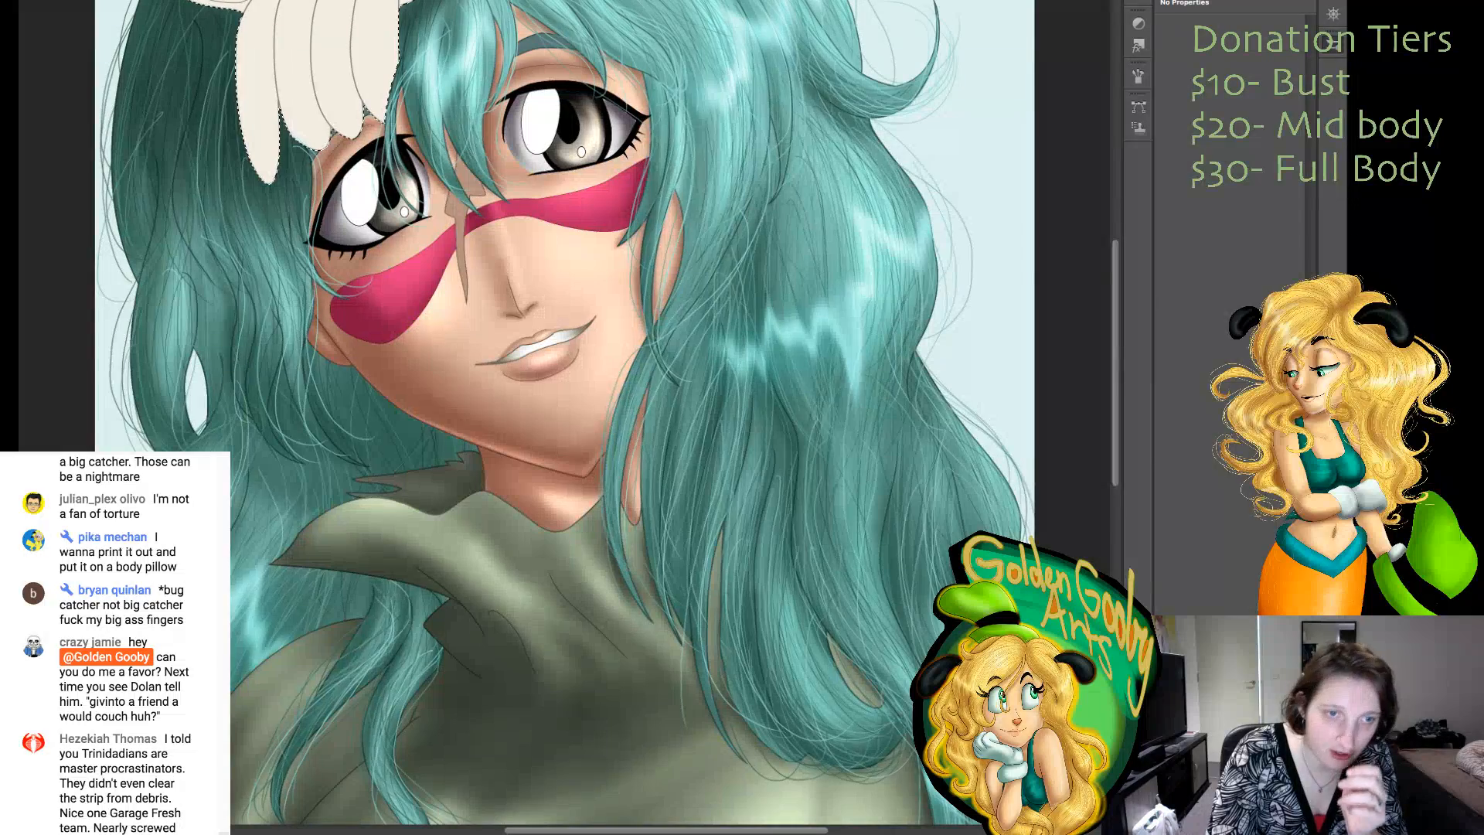
pyautogui.scroll(10, 564, 413)
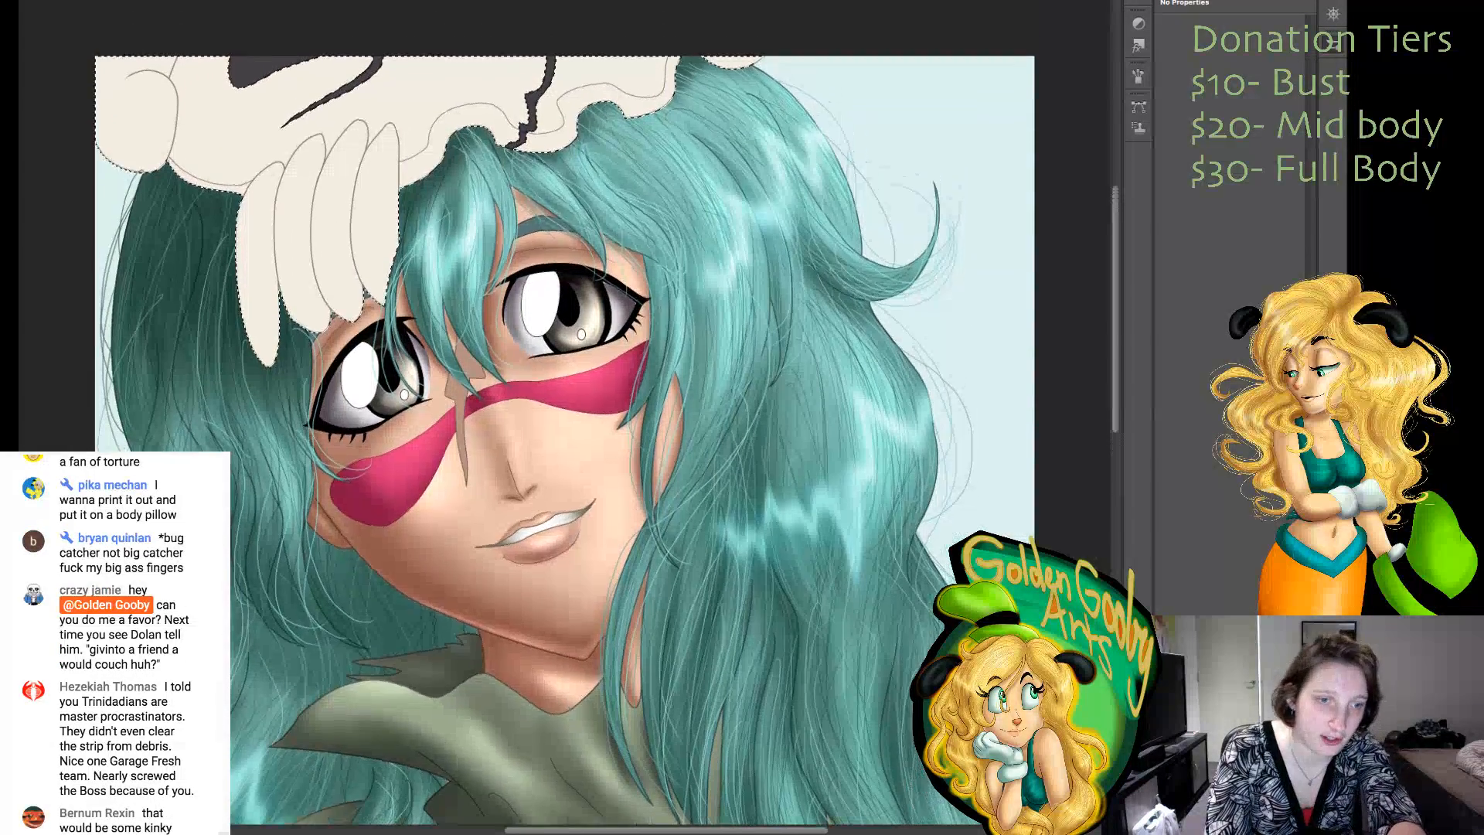
pyautogui.scroll(5, 564, 445)
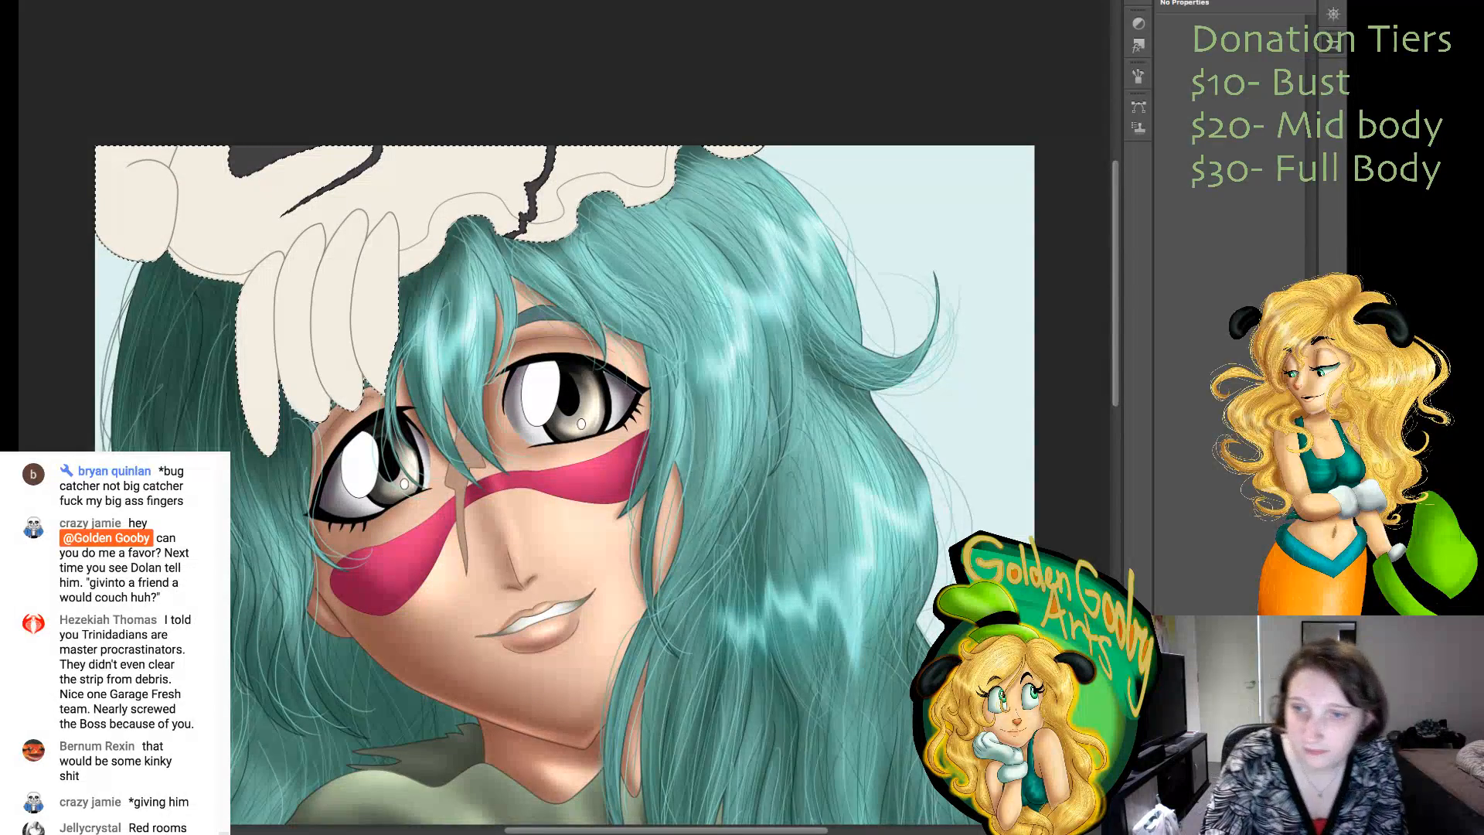
pyautogui.scroll(1, 564, 464)
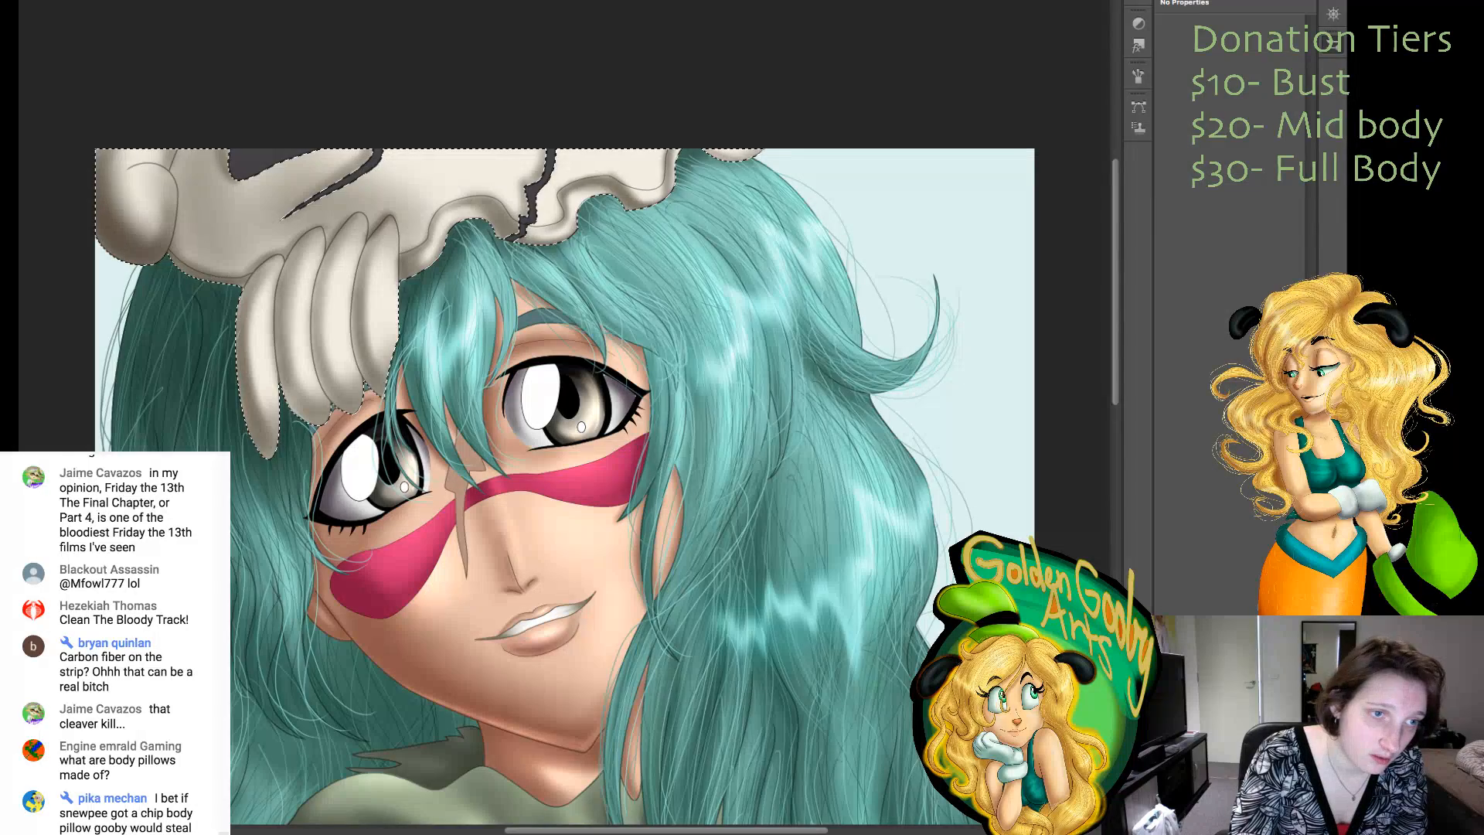
pyautogui.moveTo(185, 158)
pyautogui.mouseDown()
pyautogui.moveTo(183, 223)
pyautogui.moveTo(190, 185)
pyautogui.moveTo(207, 231)
pyautogui.moveTo(175, 216)
pyautogui.mouseUp()
pyautogui.moveTo(291, 243); pyautogui.dragTo(371, 207)
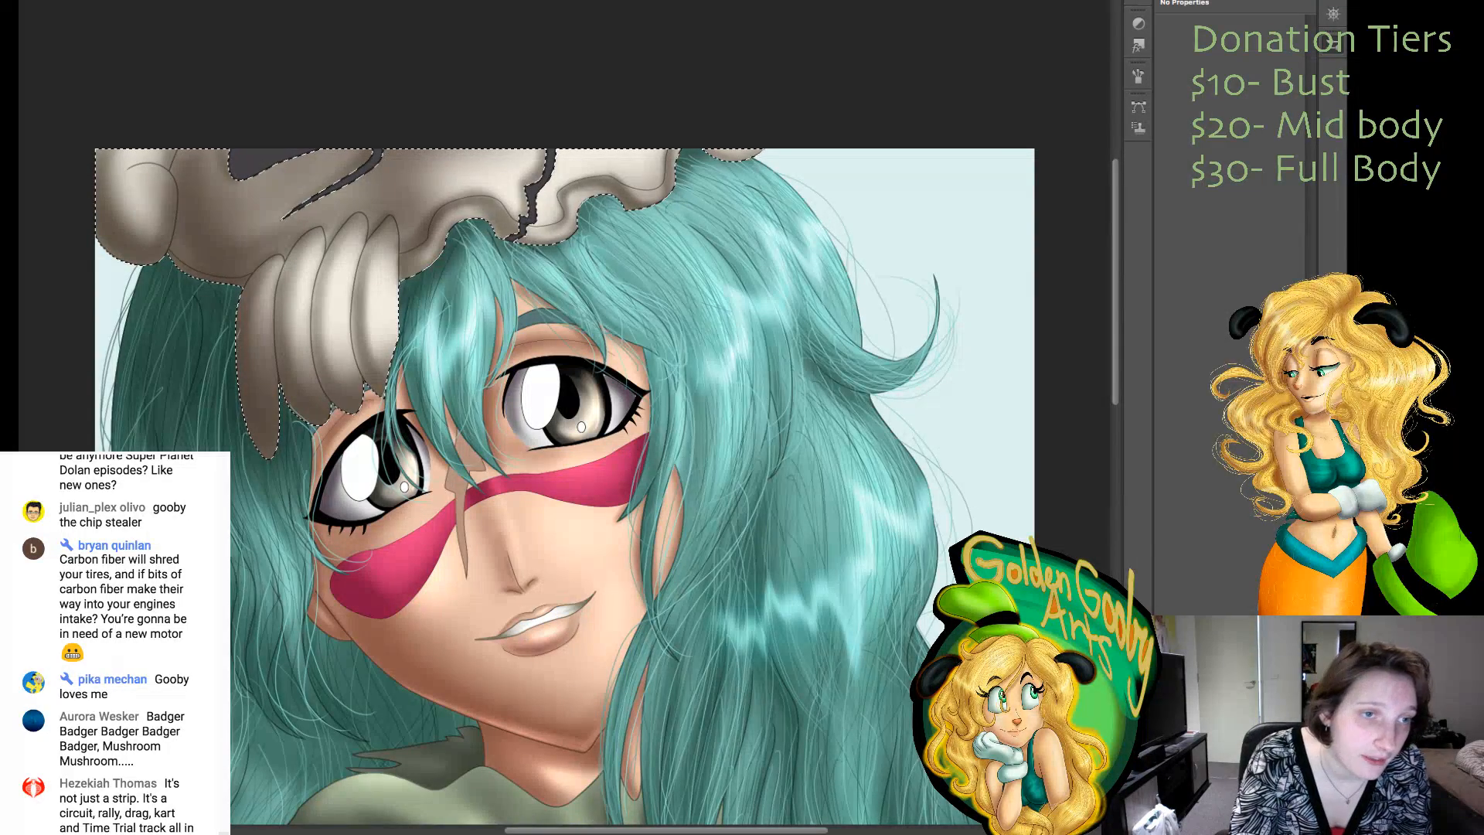
# - Select the dark eye socket and both cracks of the skull mask and shade them with black
pyautogui.click(259, 163)
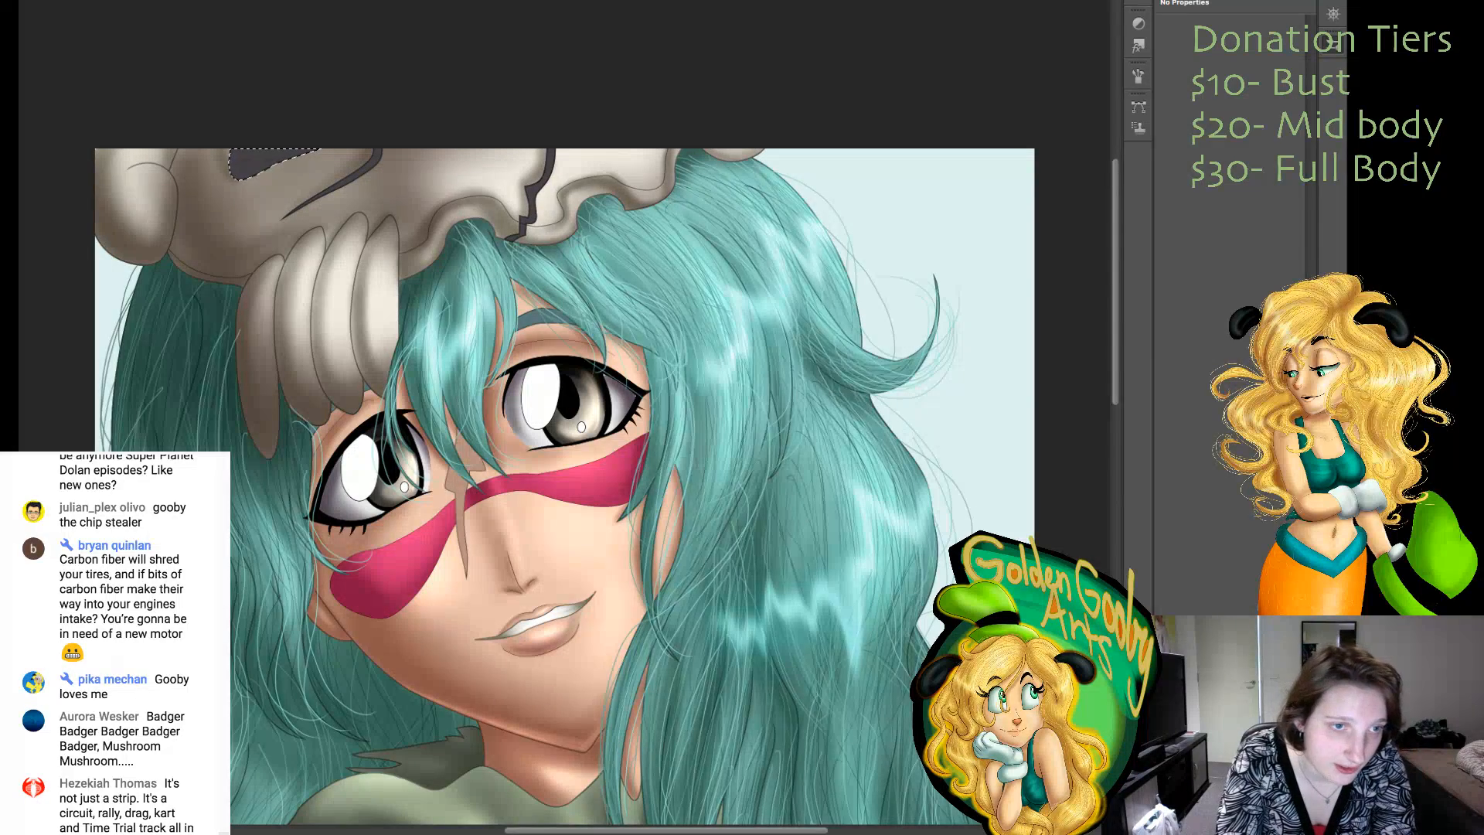
pyautogui.keyDown('shift'); pyautogui.click(373, 163); pyautogui.keyUp('shift')
pyautogui.keyDown('shift'); pyautogui.click(547, 166); pyautogui.keyUp('shift')
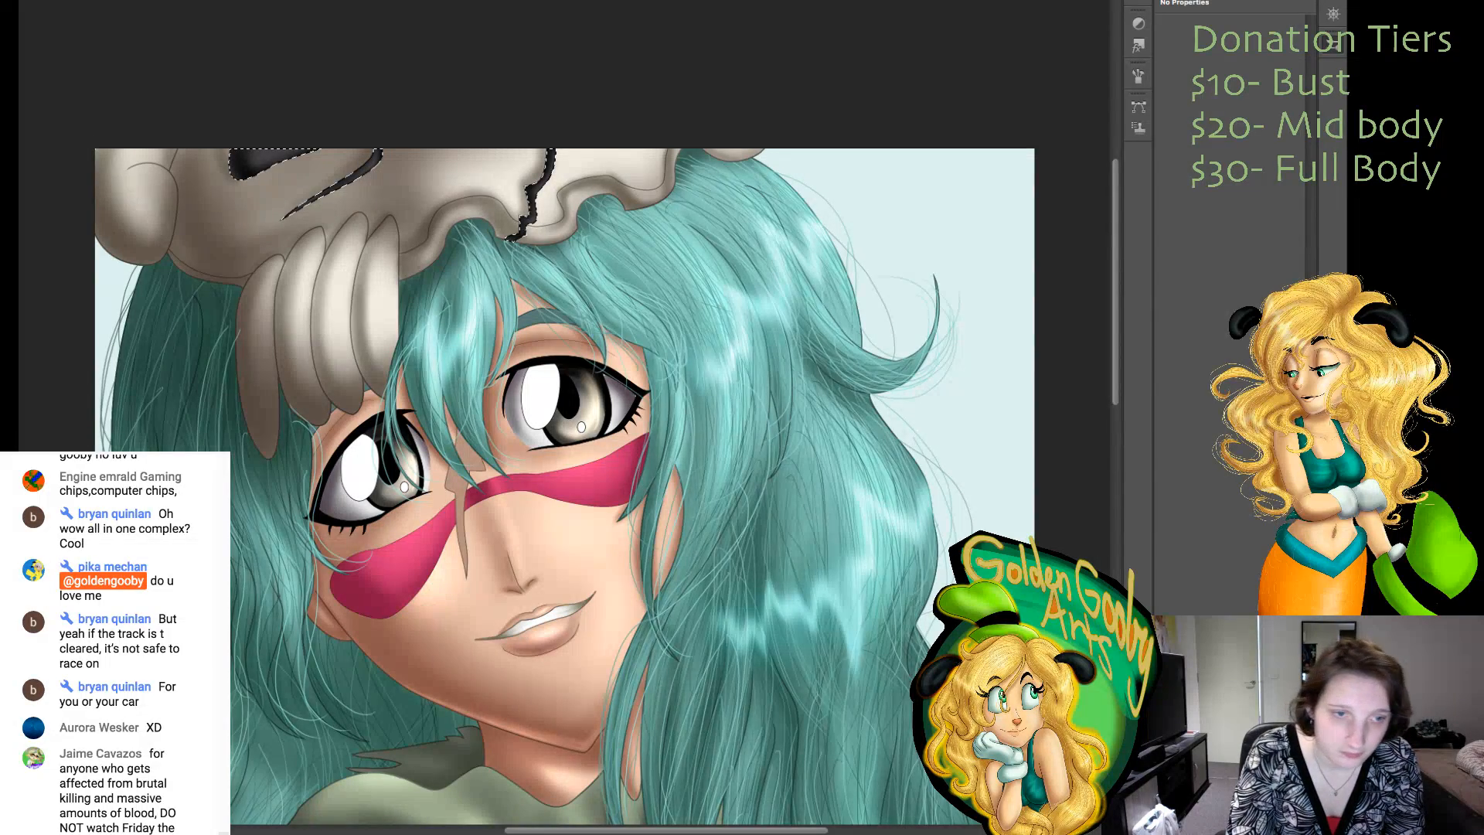
# - Select all parts of the scar between the eyes, shade it with darker and lighter browns, and clear the selection
pyautogui.scroll(-3, 565, 433)
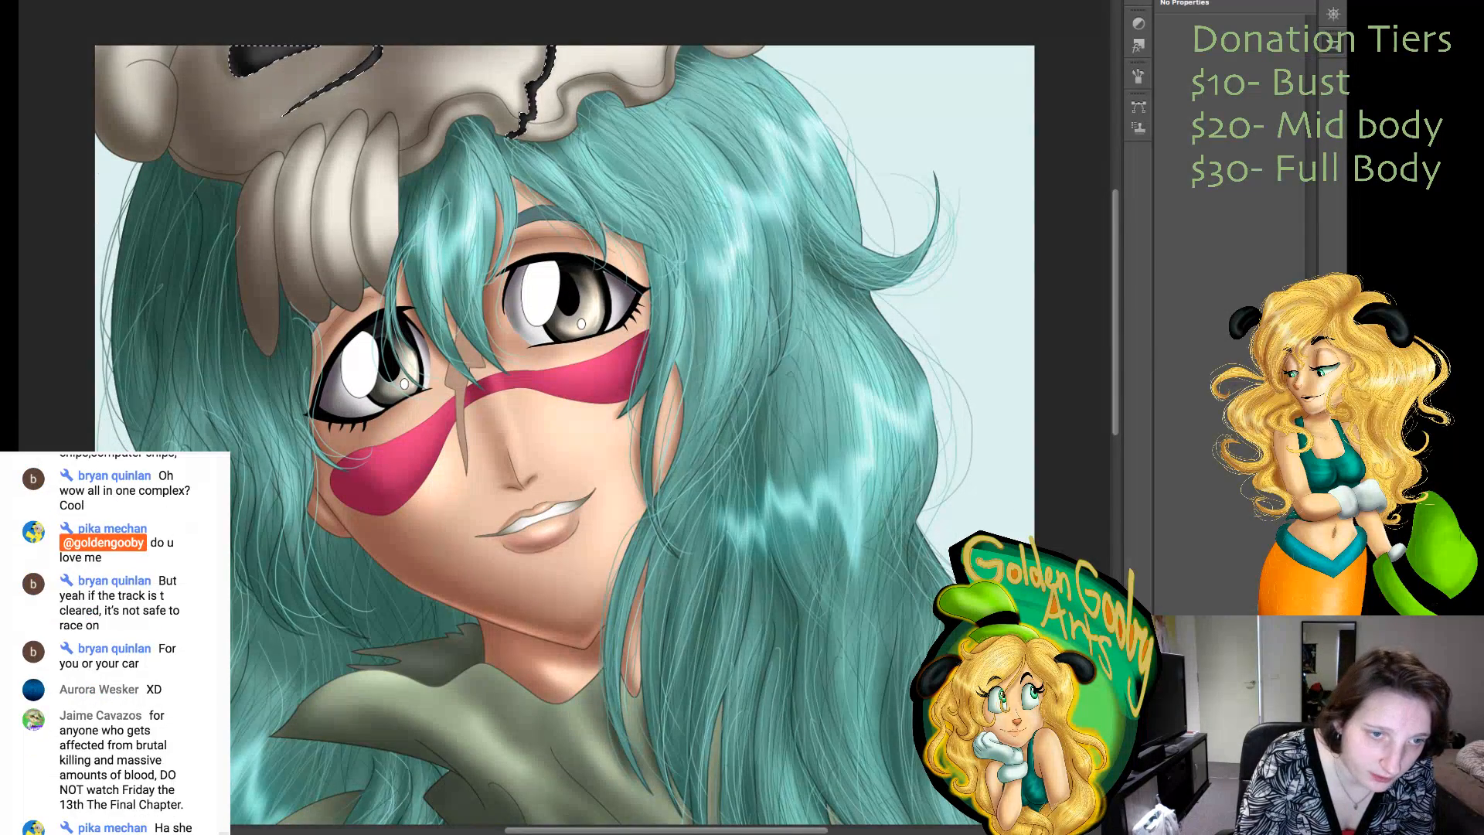
pyautogui.click(470, 354)
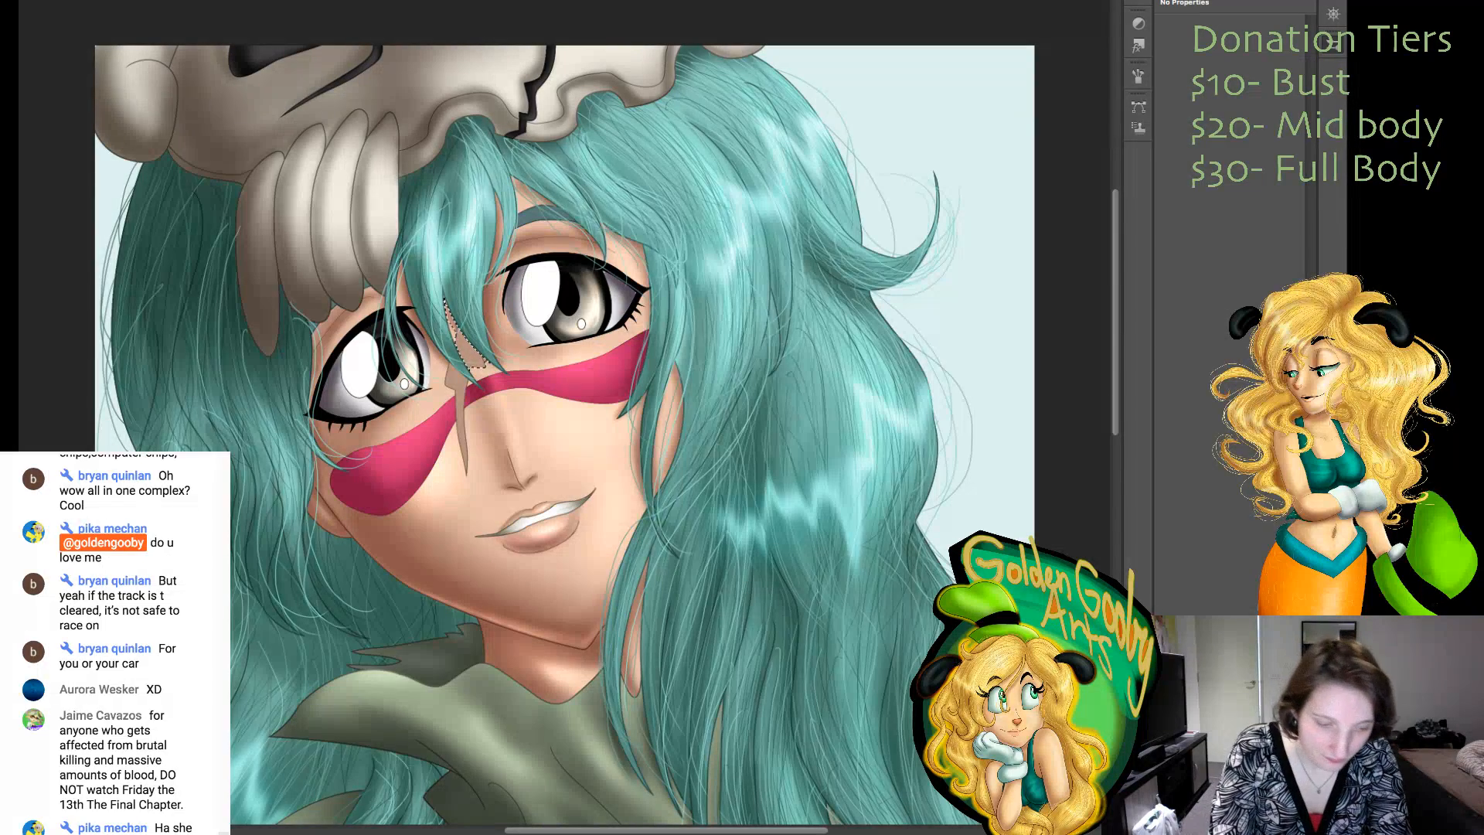
pyautogui.click(458, 381)
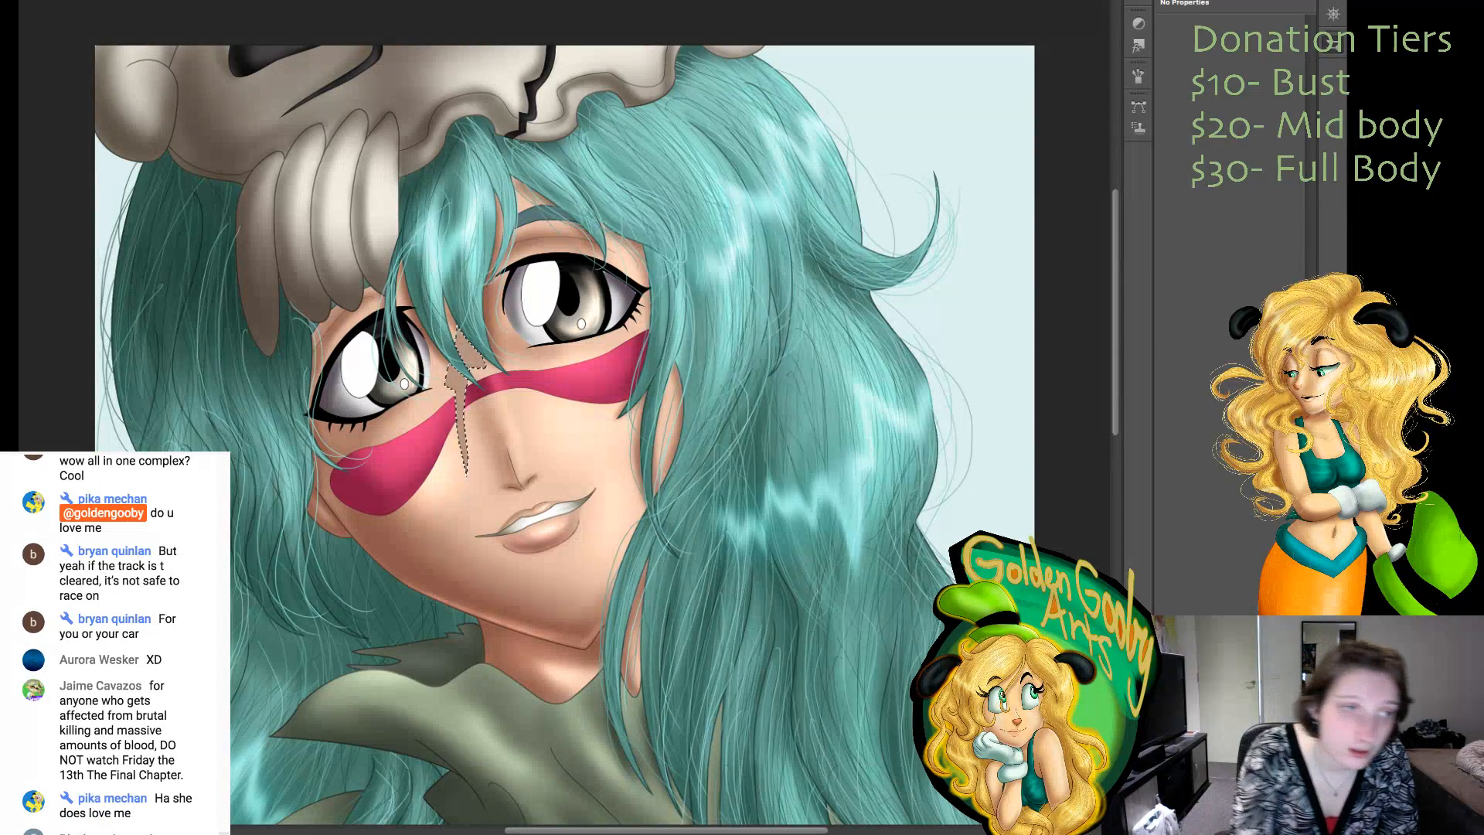
pyautogui.keyDown('shift'); pyautogui.click(469, 356); pyautogui.keyUp('shift')
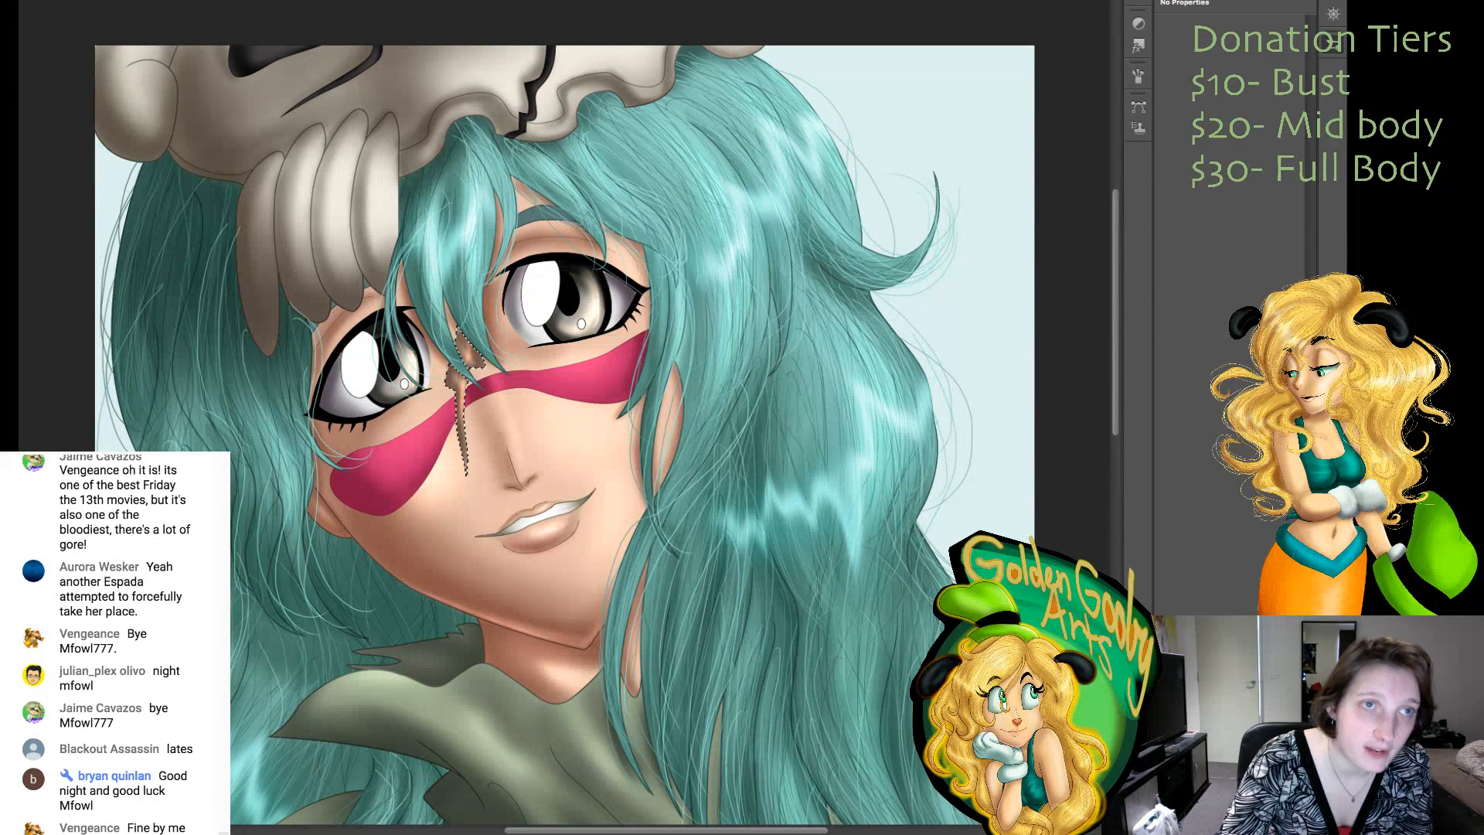
pyautogui.hotkey('ctrl', 'd')
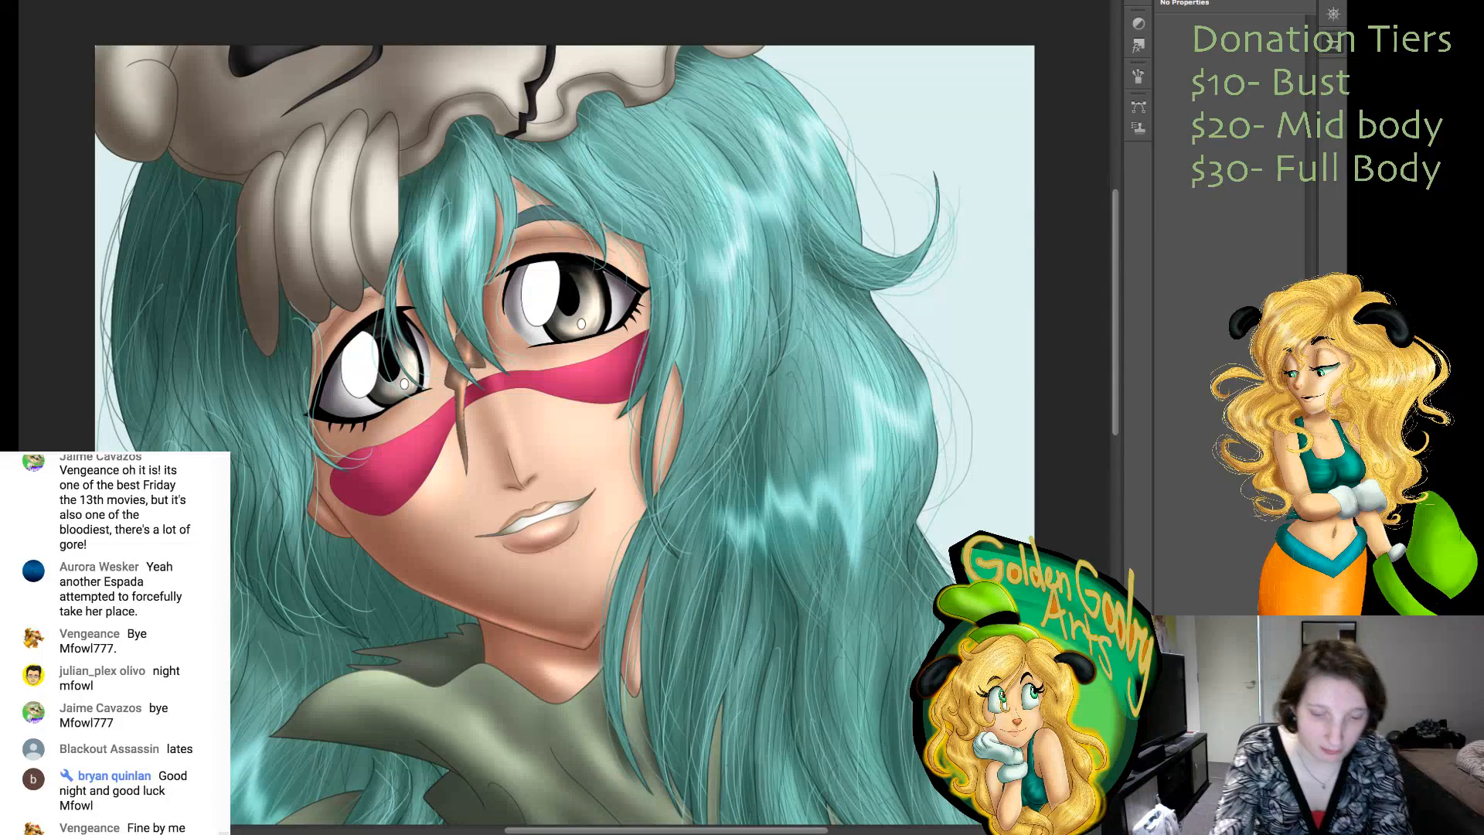
# - Examine the whole portrait from the skull mask to the chest to check the finished shading
pyautogui.hotkey('ctrl', '-')
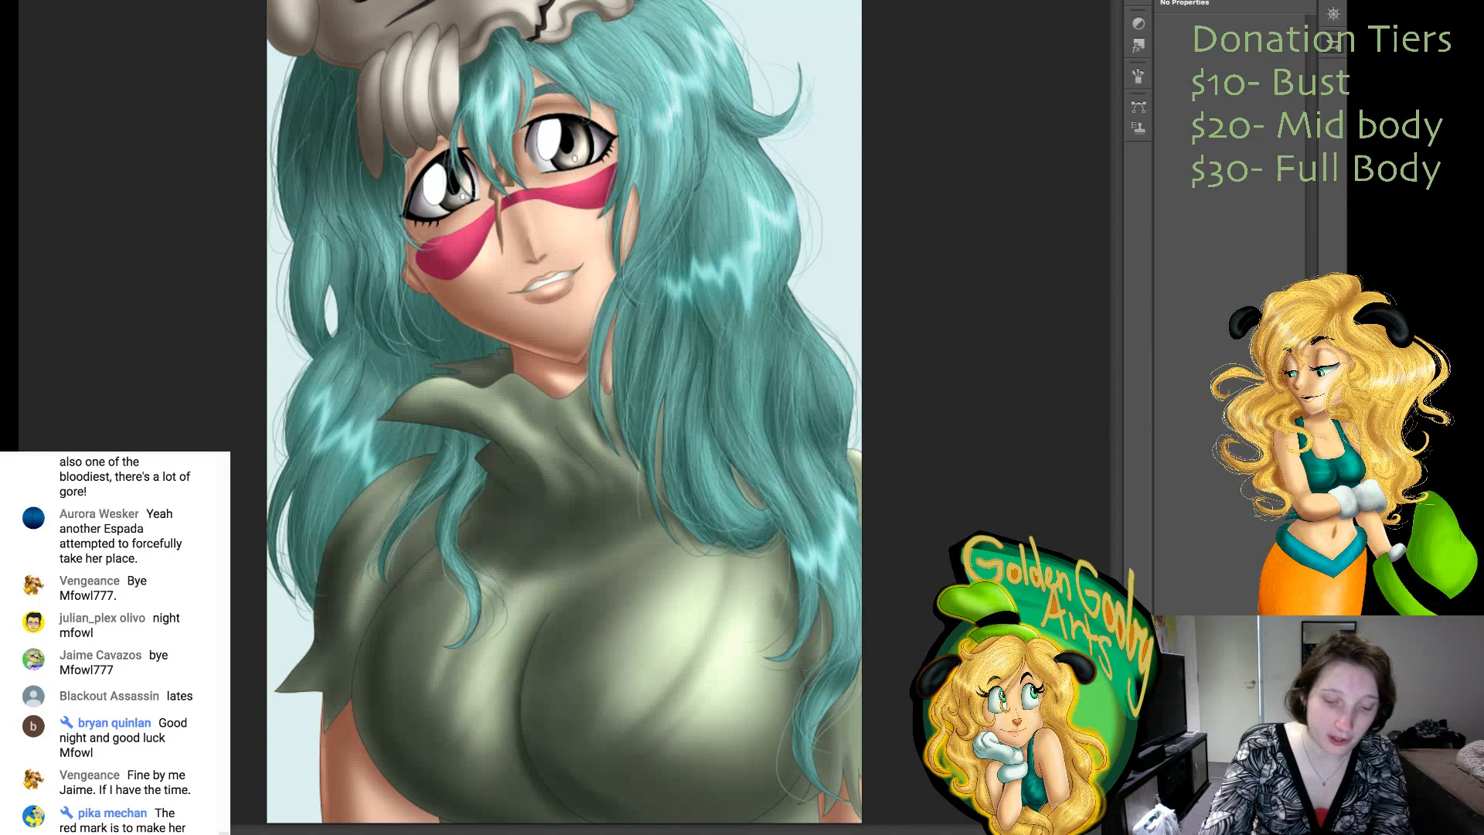
pyautogui.hotkey('ctrl', '+')
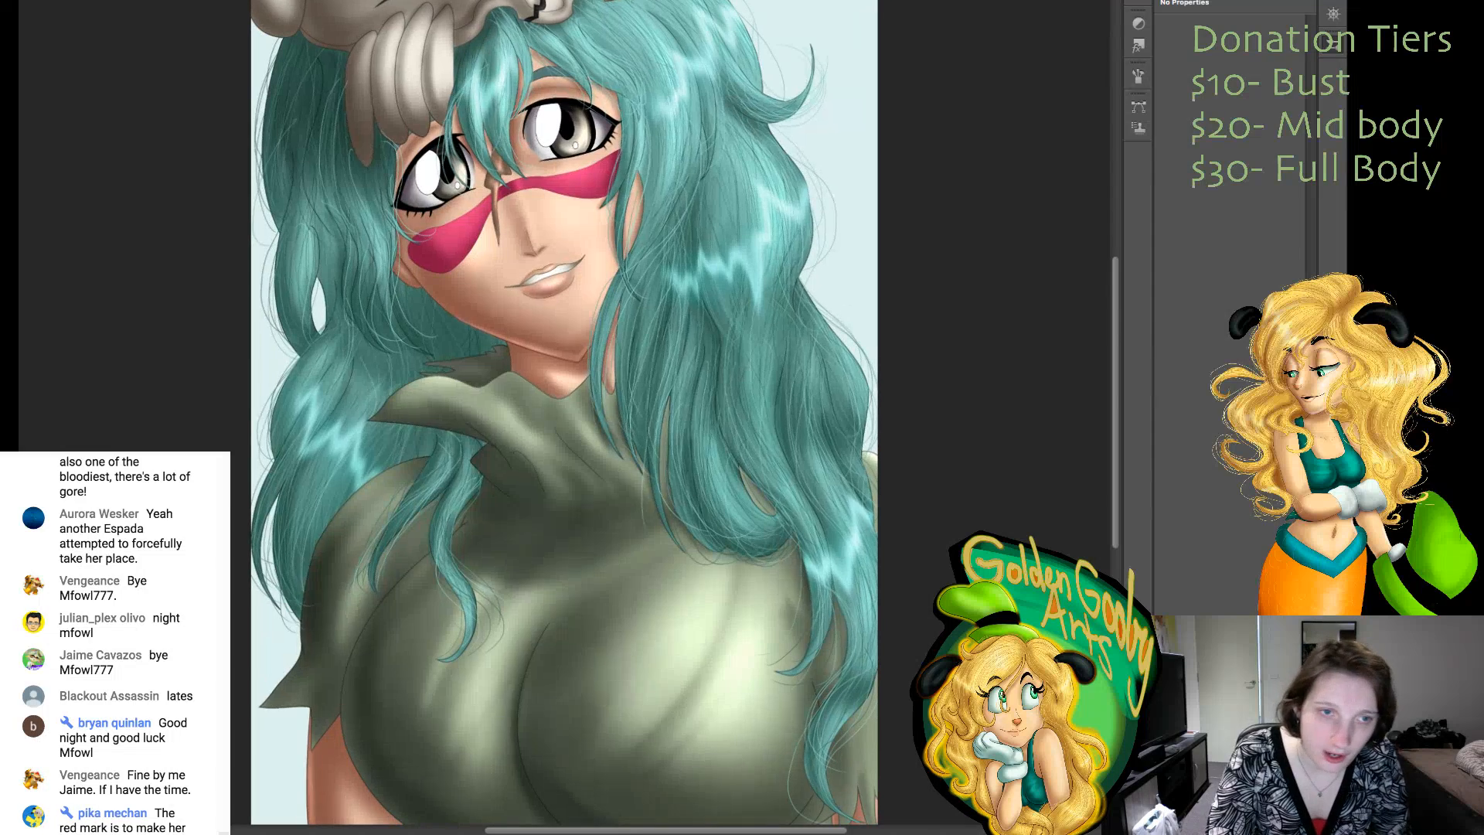
pyautogui.scroll(4, 564, 464)
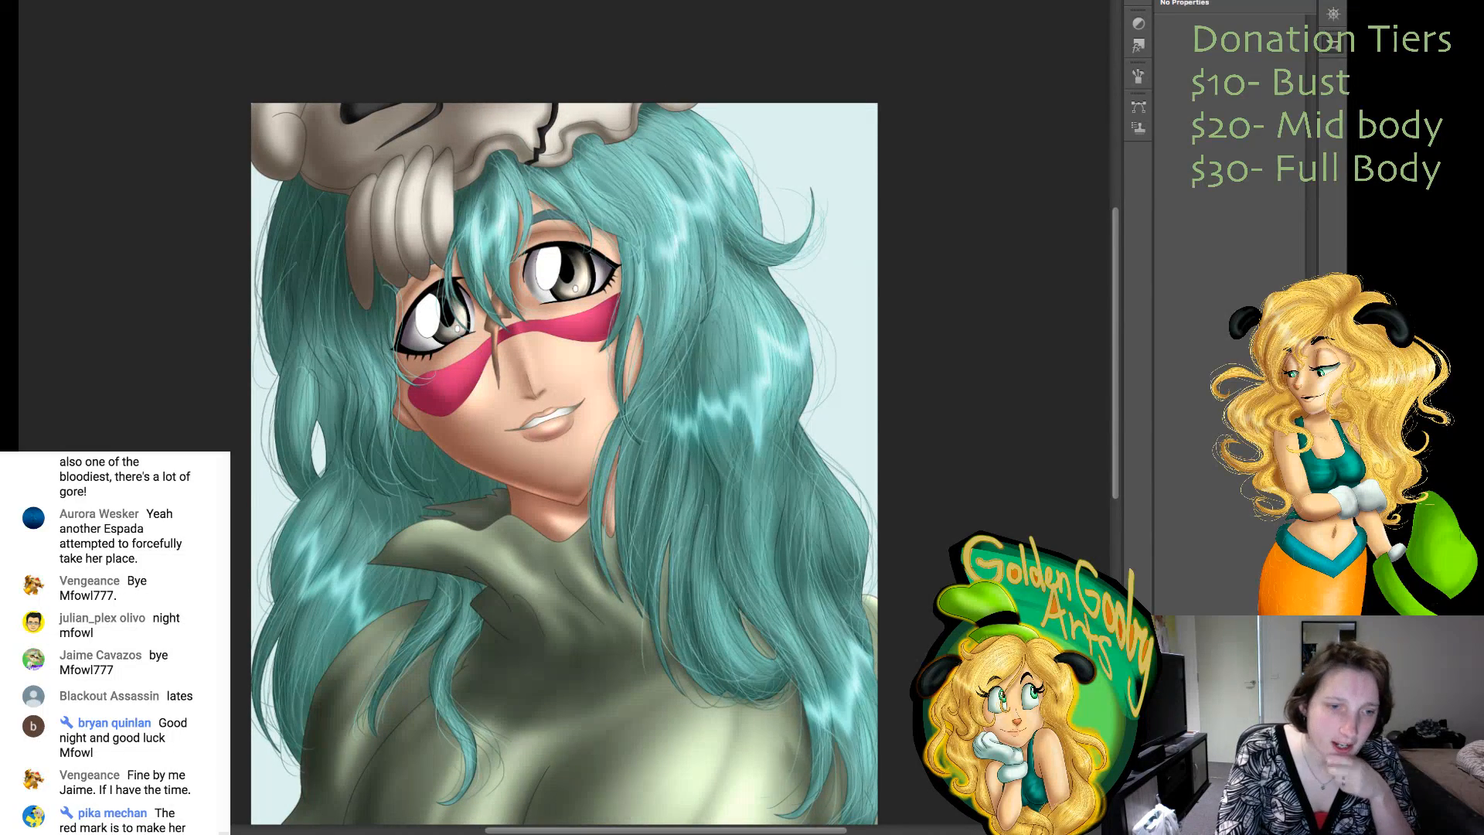
pyautogui.scroll(-5, 564, 464)
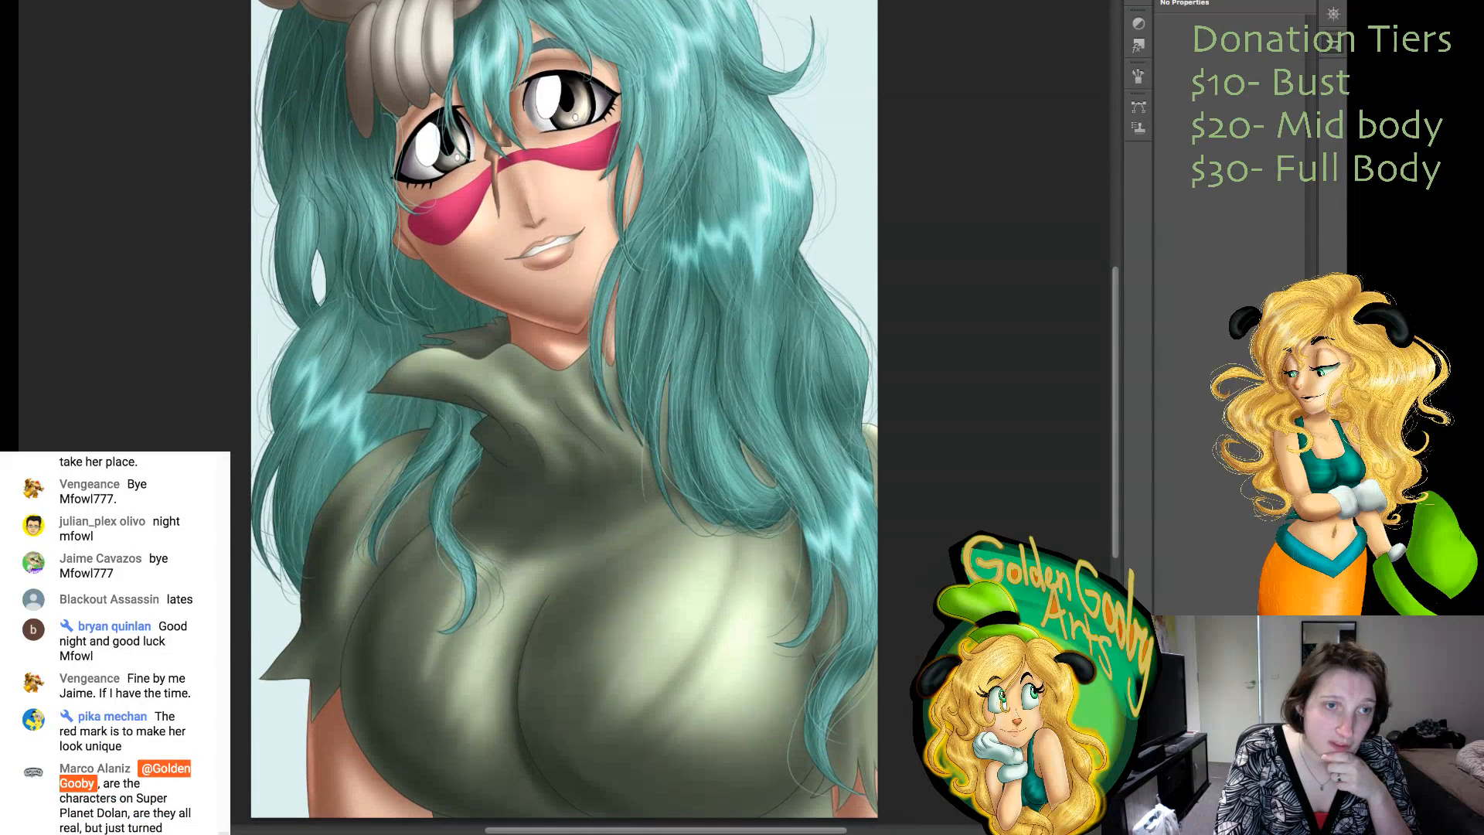
pyautogui.scroll(4, 564, 413)
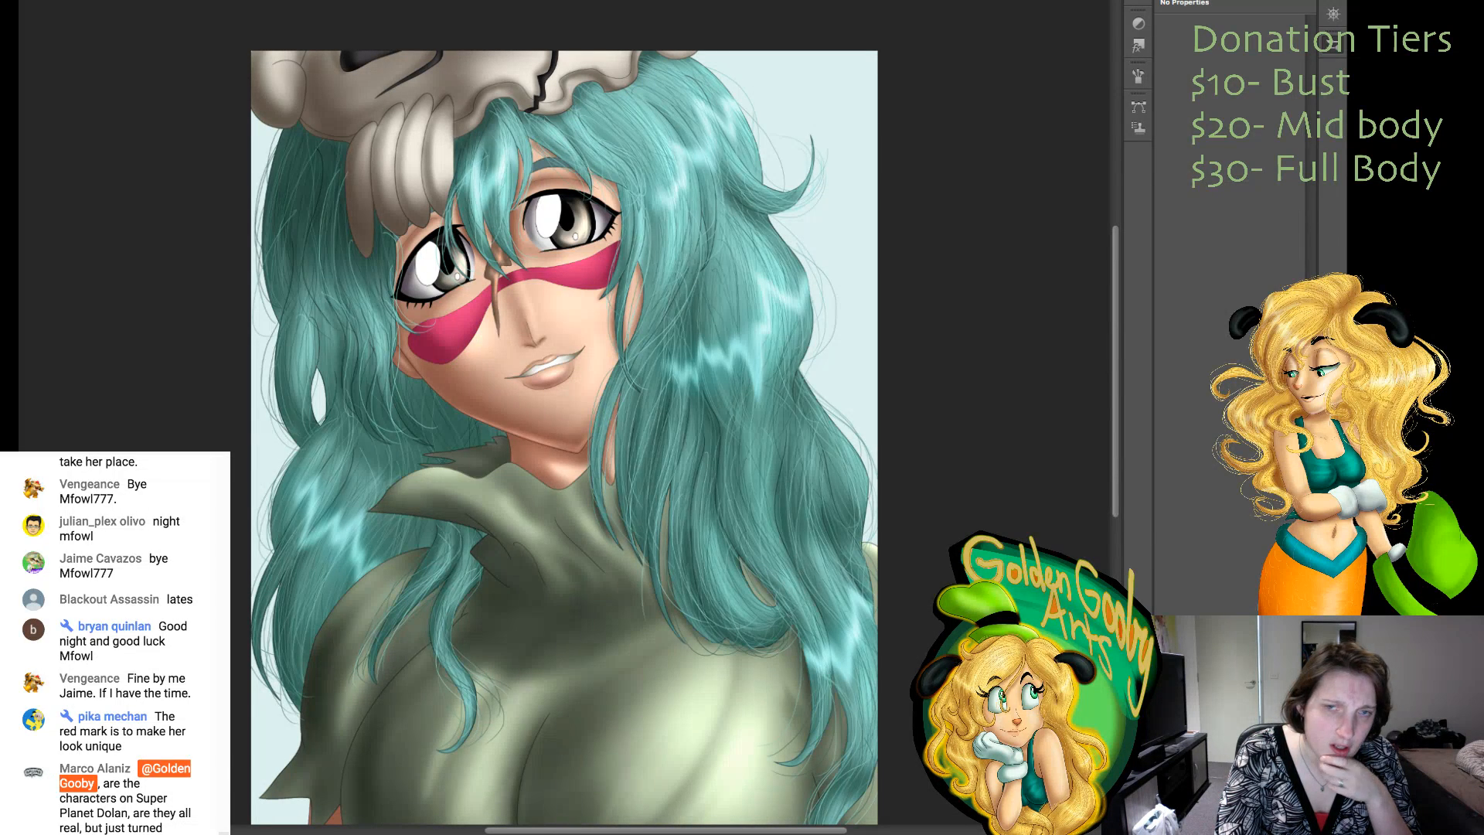
pyautogui.scroll(-1, 564, 438)
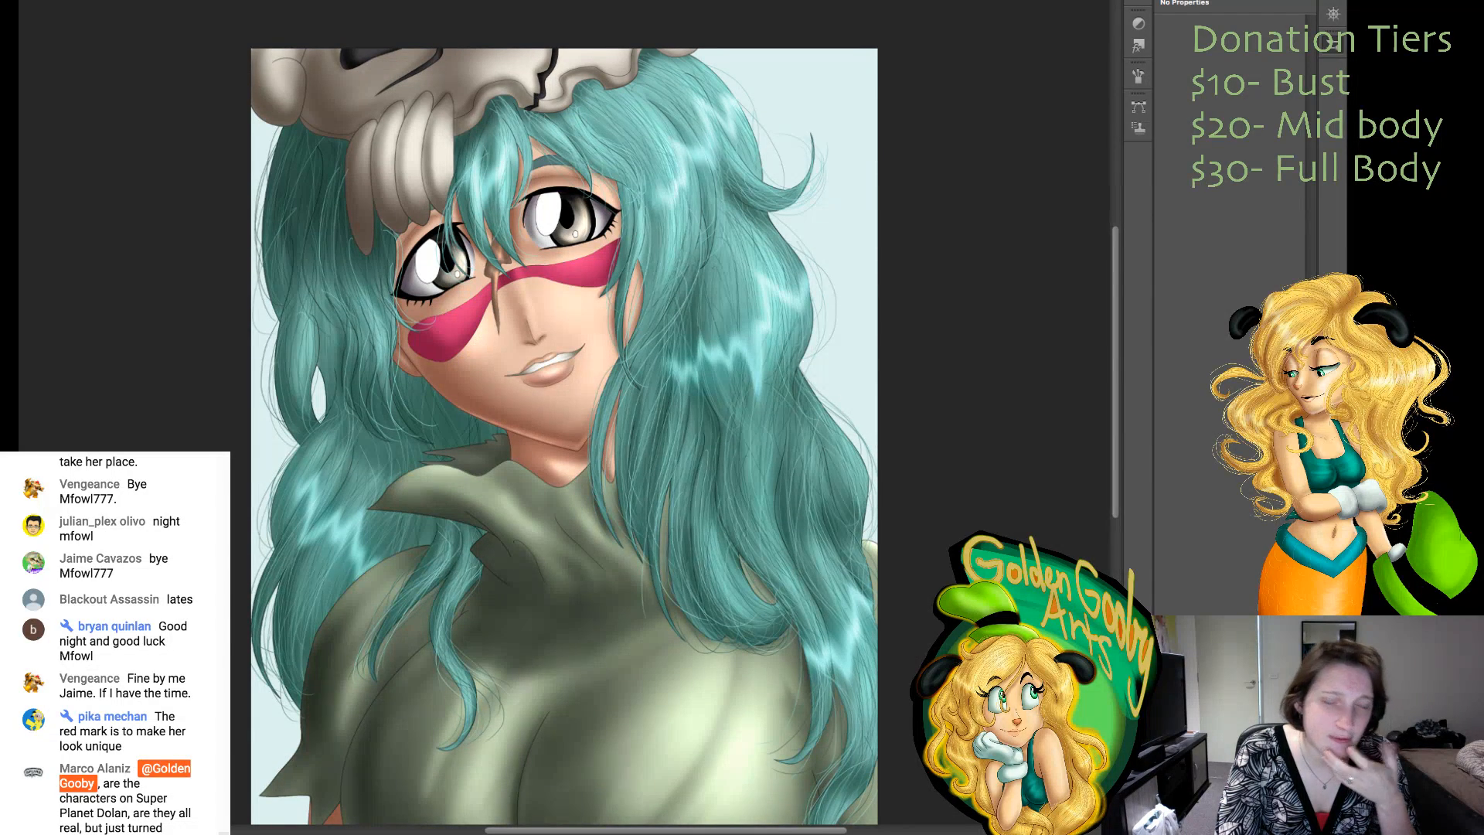
pyautogui.scroll(1, 564, 437)
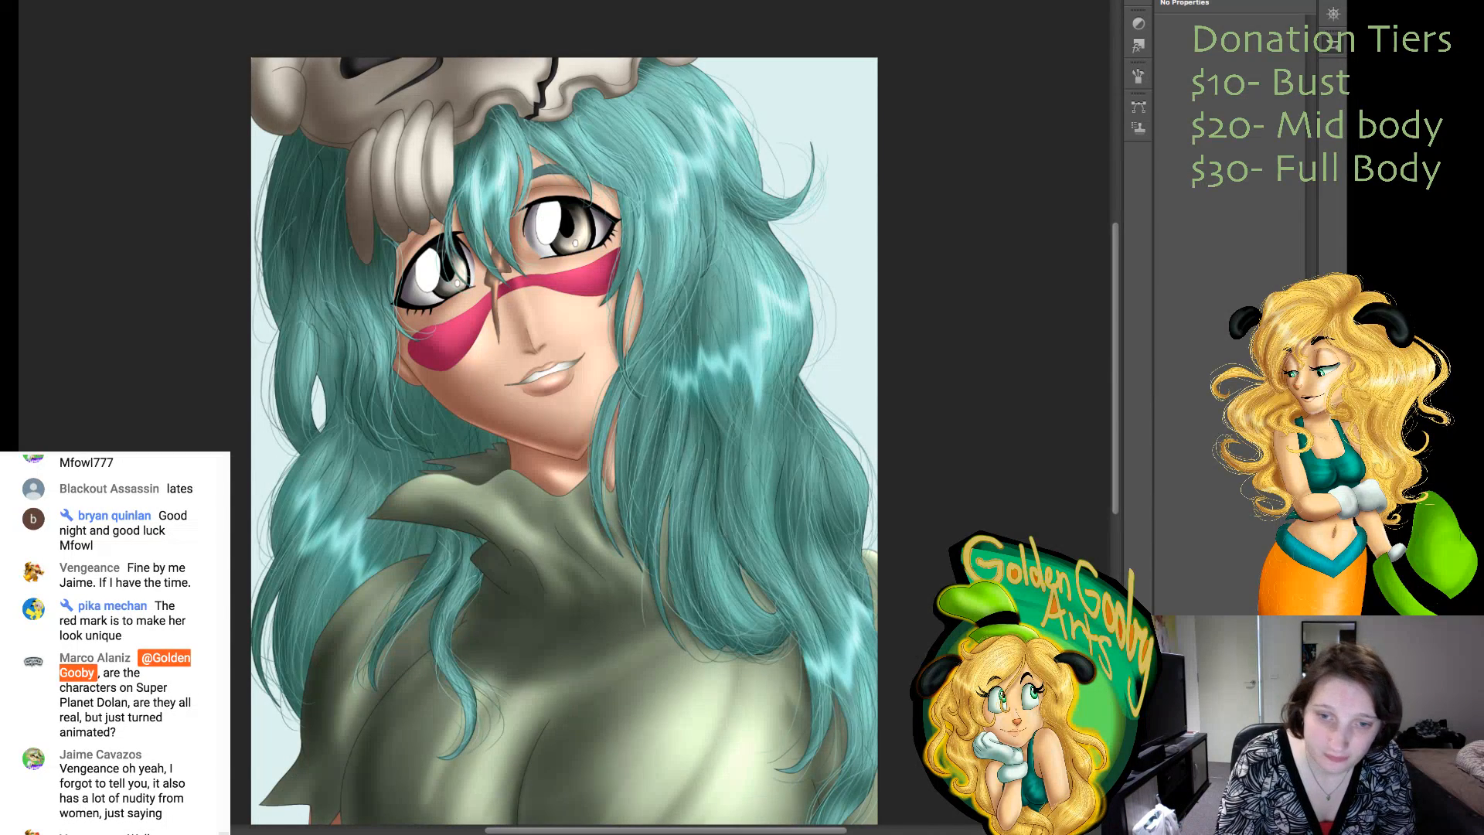
pyautogui.scroll(-5, 565, 441)
pyautogui.scroll(5, 564, 441)
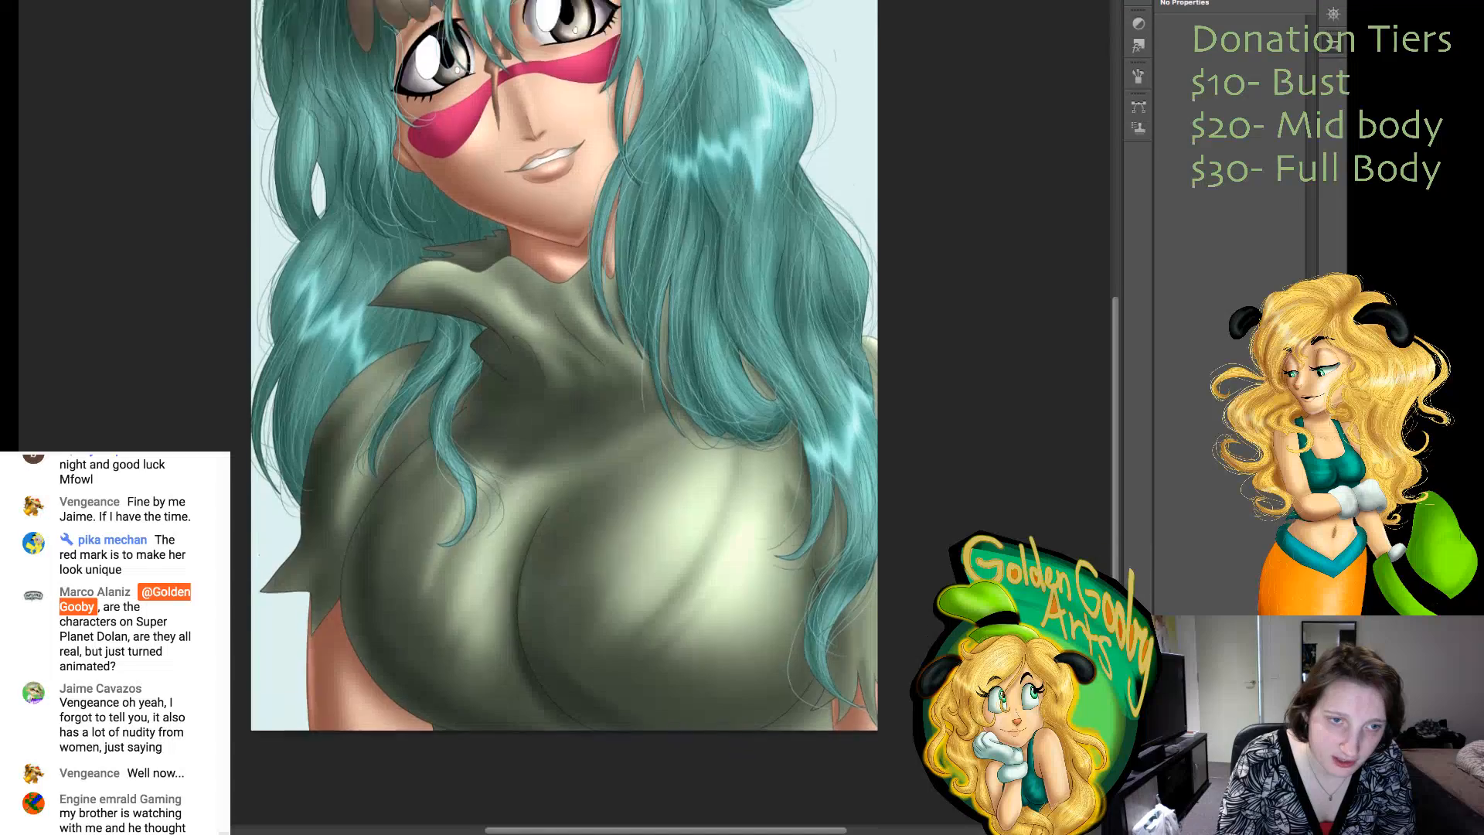
pyautogui.scroll(-4, 565, 441)
pyautogui.scroll(2, 564, 441)
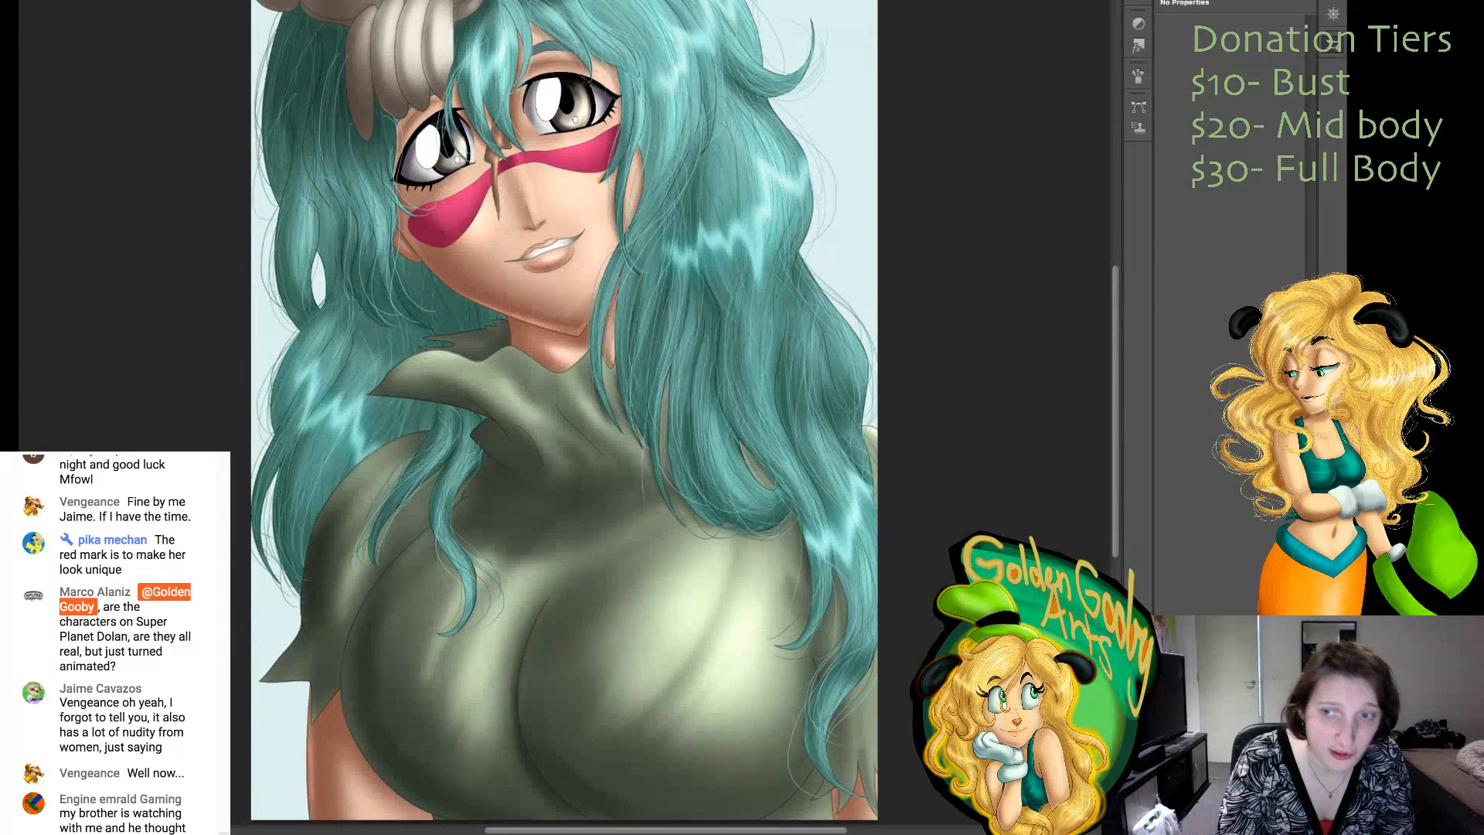
pyautogui.scroll(1, 564, 440)
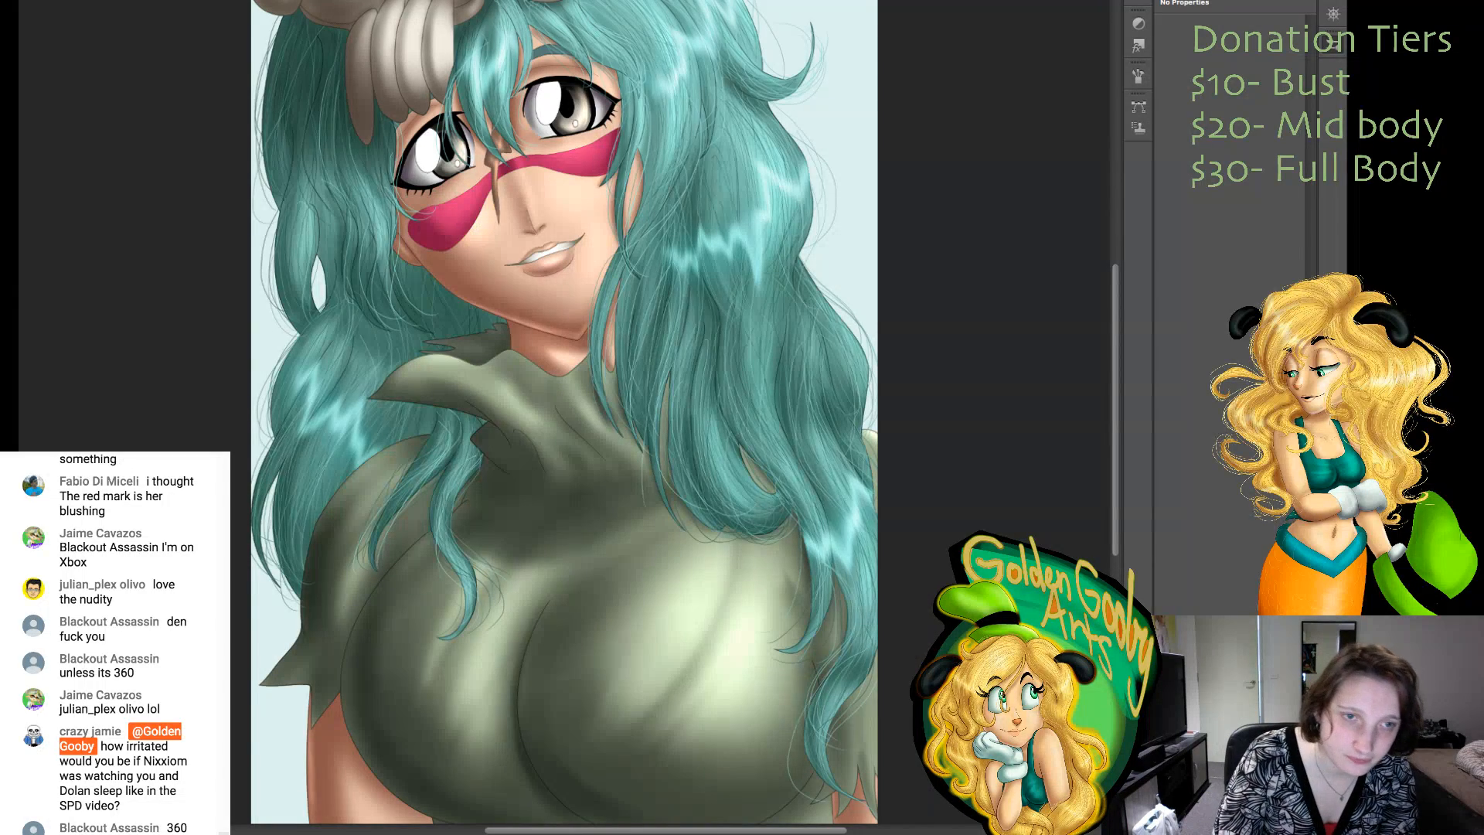
# - Try a coral-and-orange gradient behind the character and a muted brown-to-blue gradient across the picture, undoing each
pyautogui.scroll(2, 565, 412)
pyautogui.scroll(-3, 565, 413)
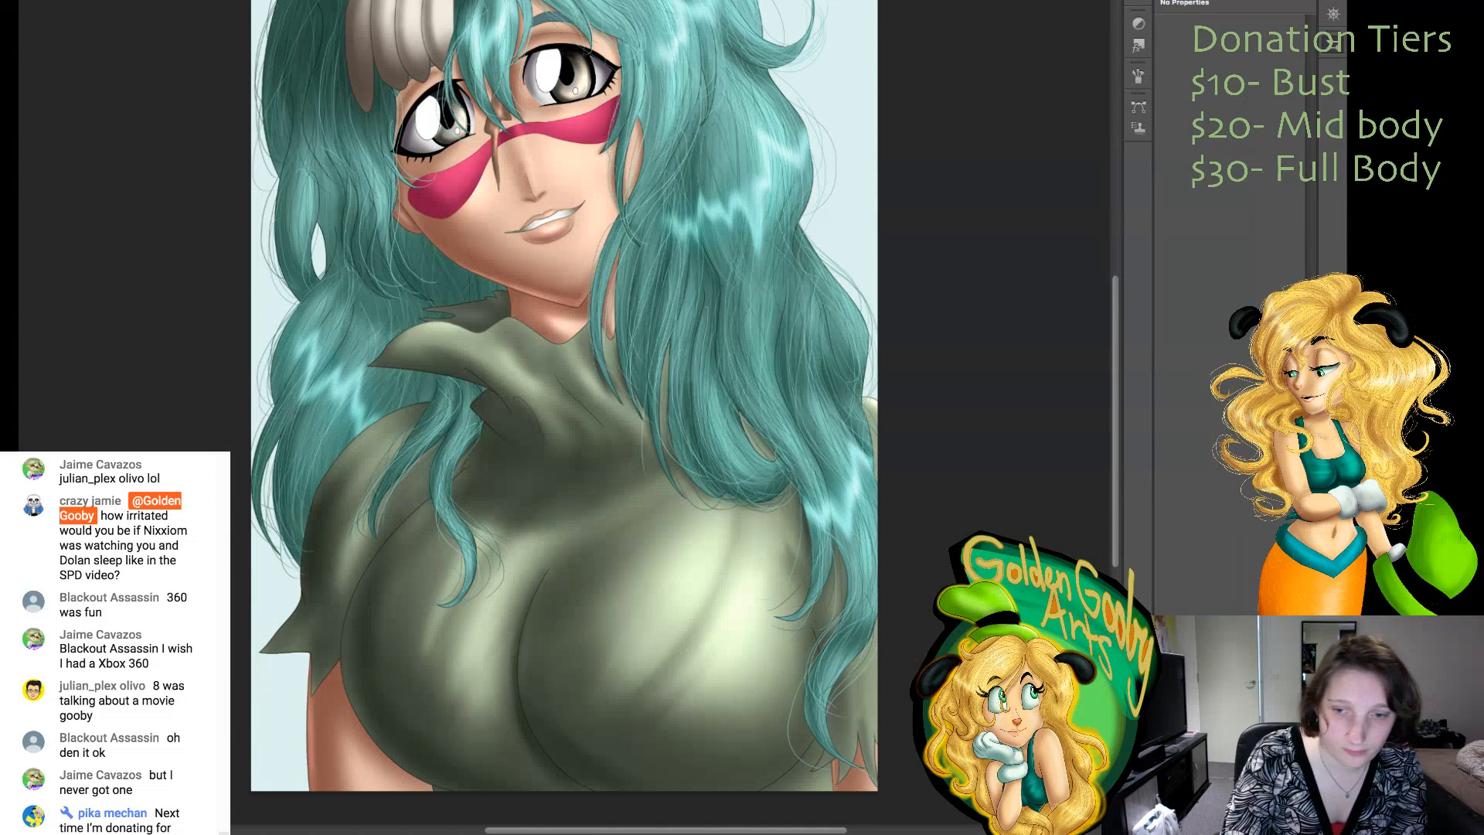
pyautogui.moveTo(272, 286); pyautogui.dragTo(841, 255)
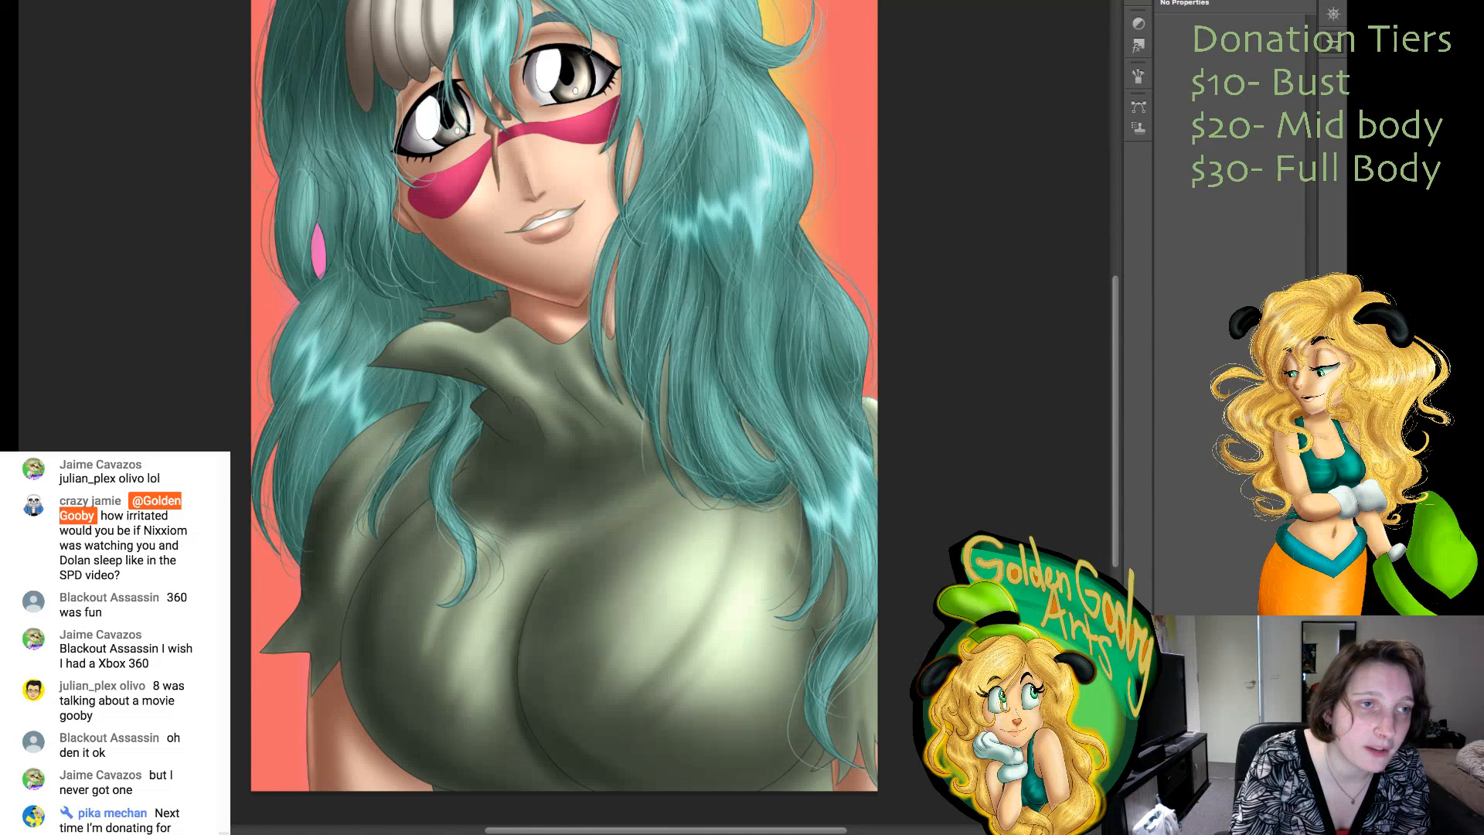
pyautogui.hotkey('ctrl', 'z')
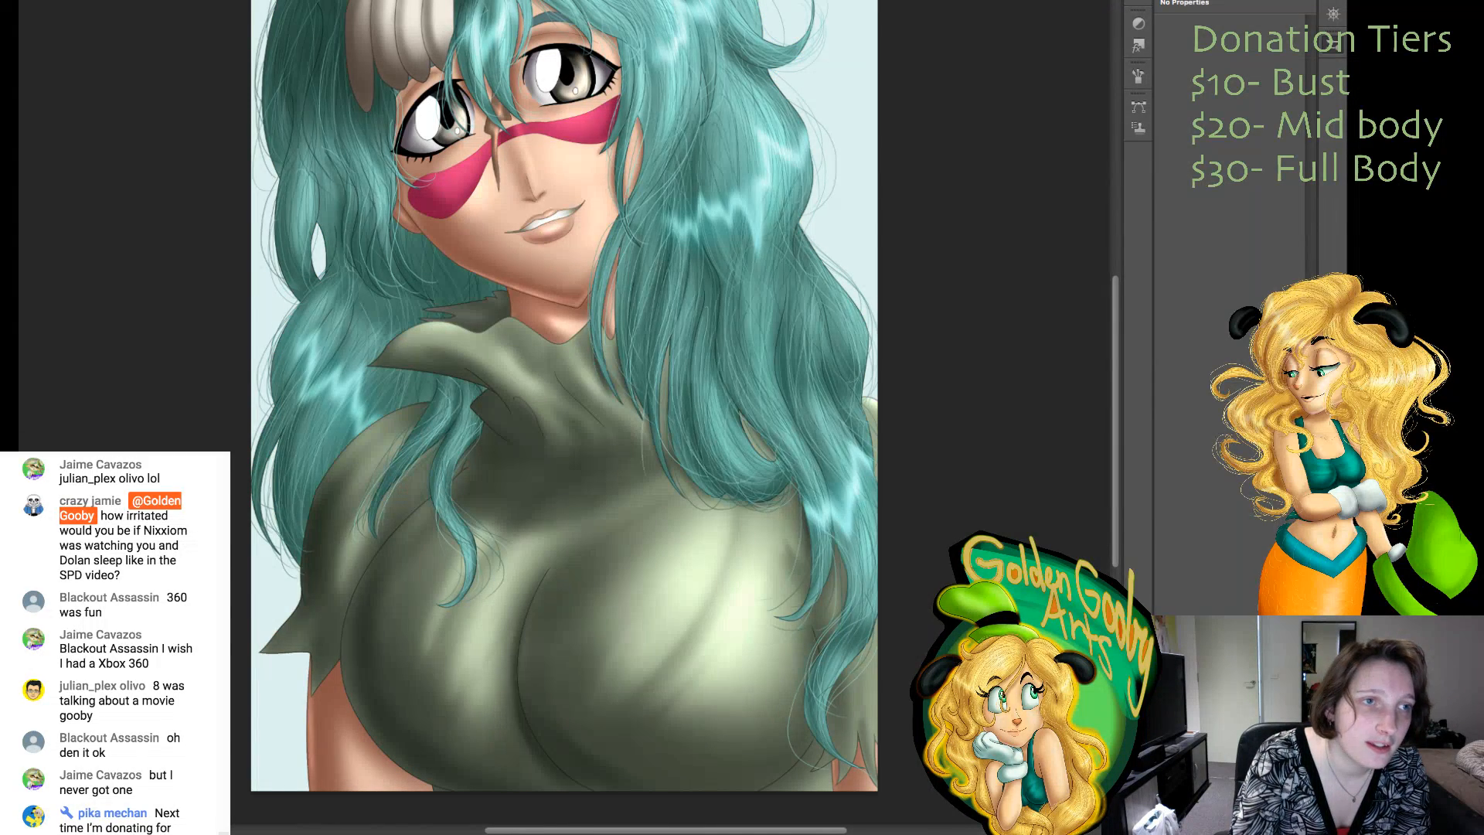
pyautogui.moveTo(838, 81); pyautogui.dragTo(340, 671)
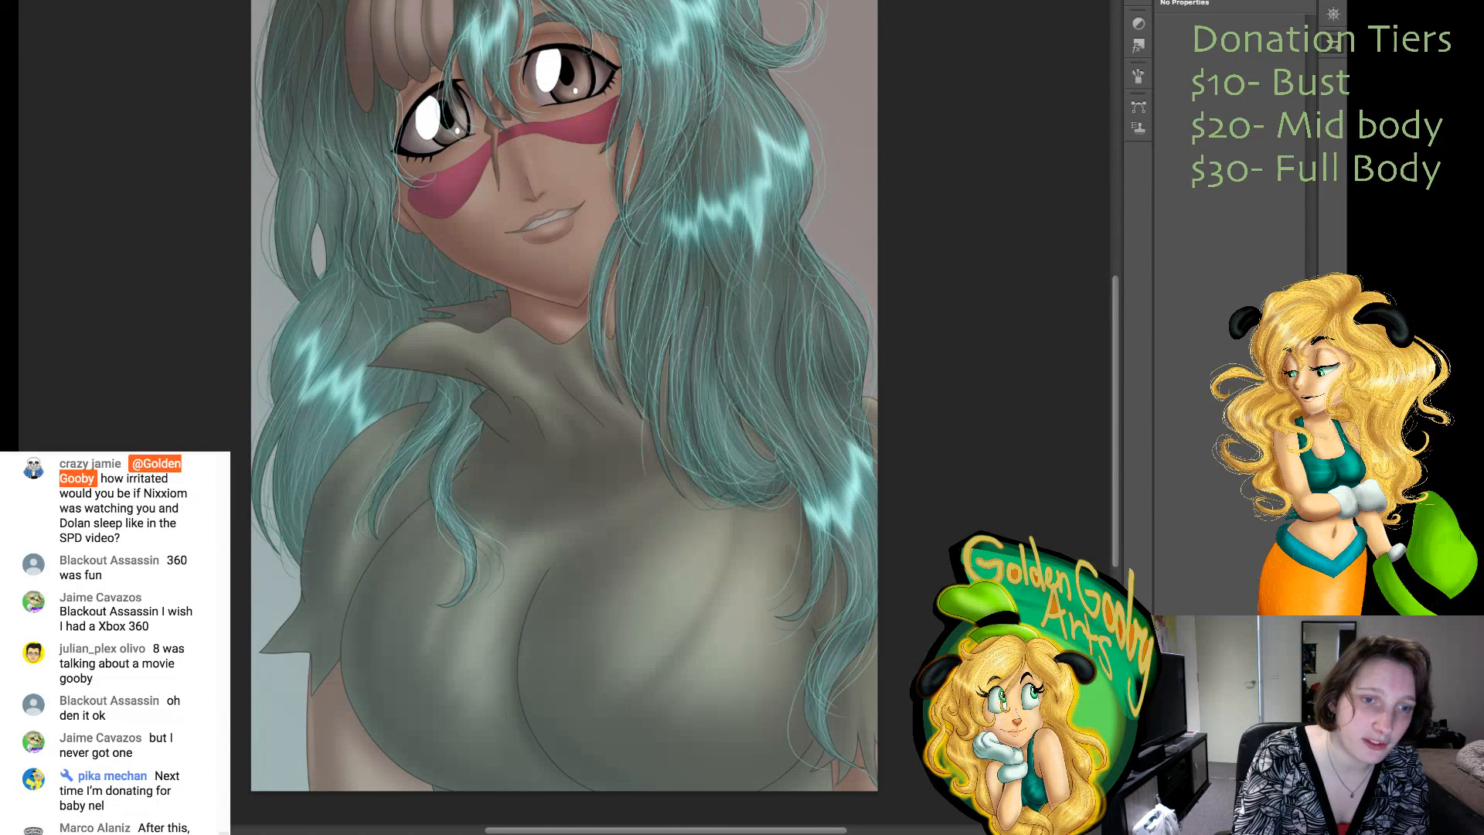
pyautogui.hotkey('ctrl', 'z')
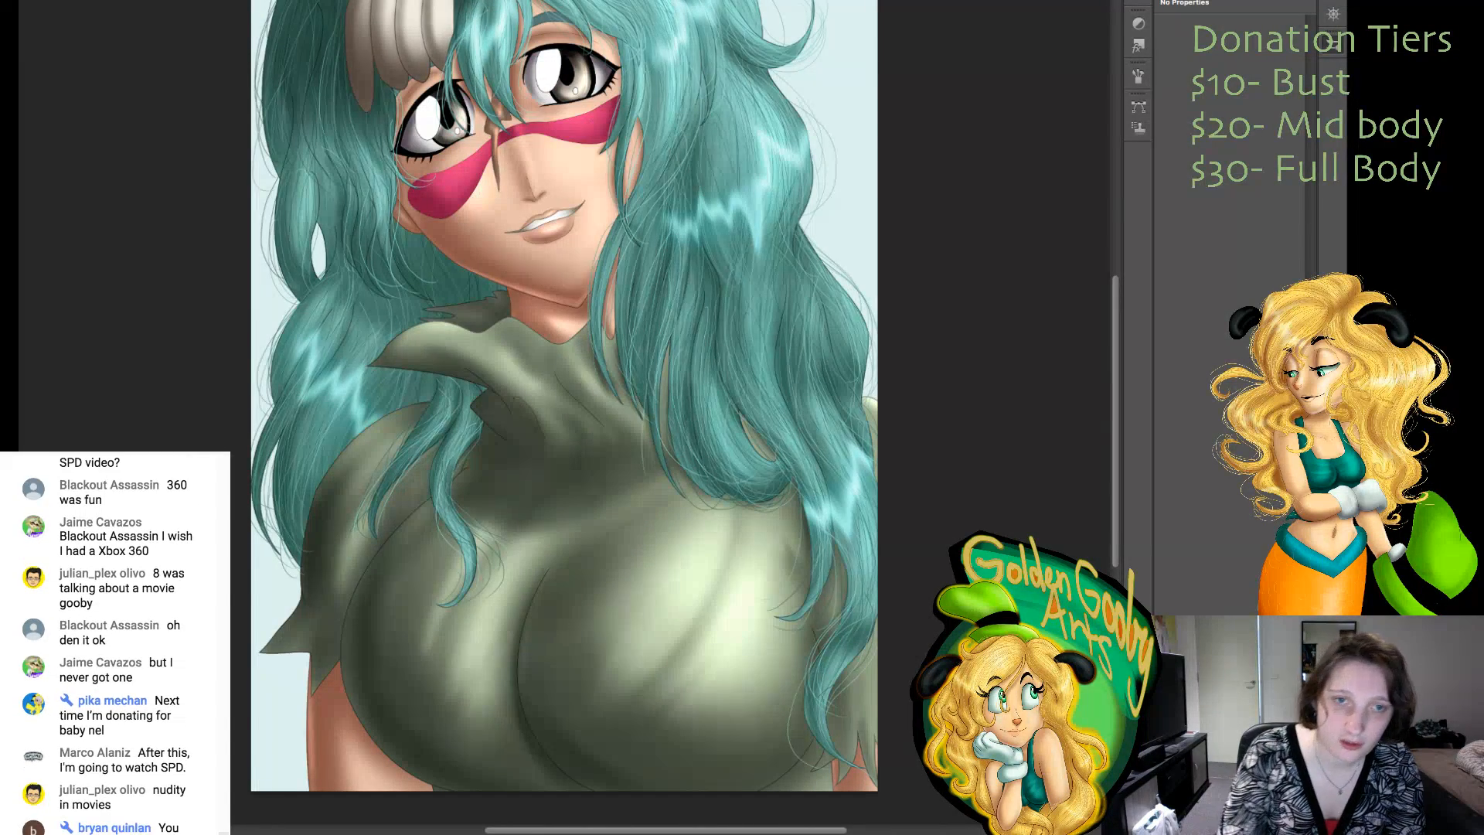
# - Fill the background behind the character with a vertical gradient from muted mauve-brown at the top to grey-blue at the bottom
pyautogui.moveTo(835, 60); pyautogui.dragTo(363, 634)
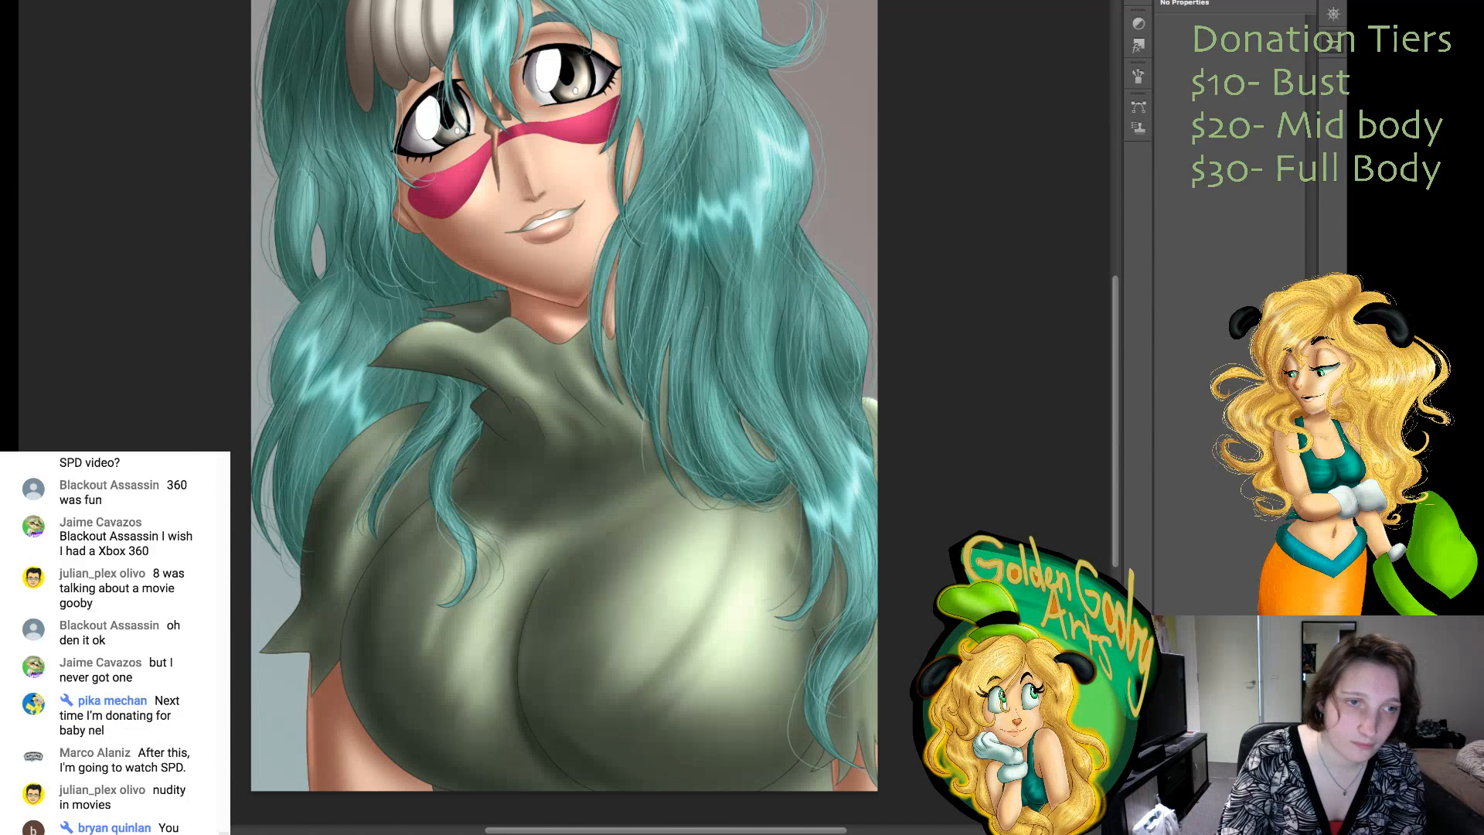
pyautogui.moveTo(587, 62); pyautogui.dragTo(541, 649)
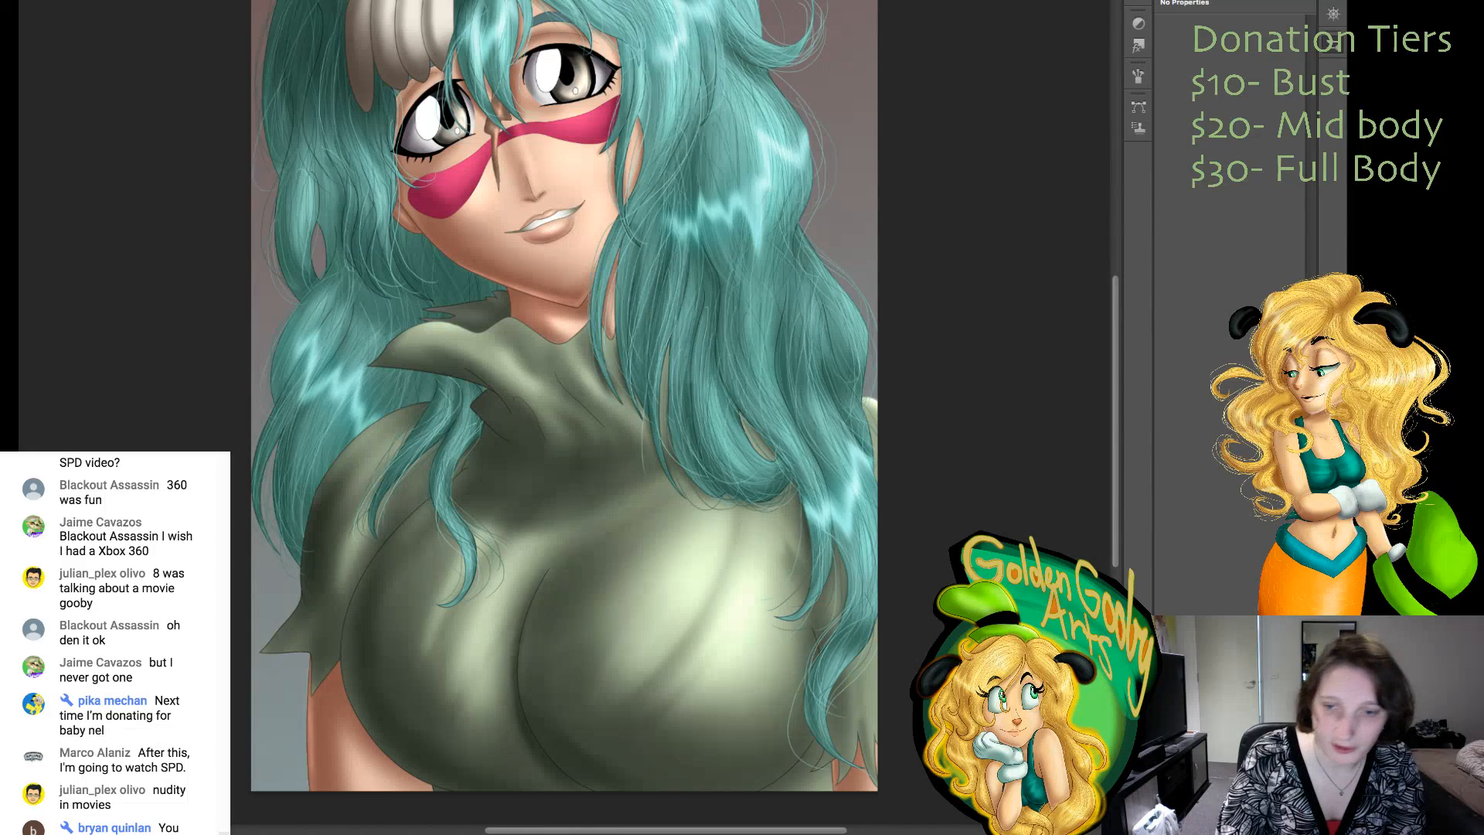
# - Try a diagonal maroon-to-grey-blue background gradient, a muted mauve gradient over the whole picture, and a grey-to-mauve background gradient
pyautogui.moveTo(839, 232); pyautogui.dragTo(309, 332)
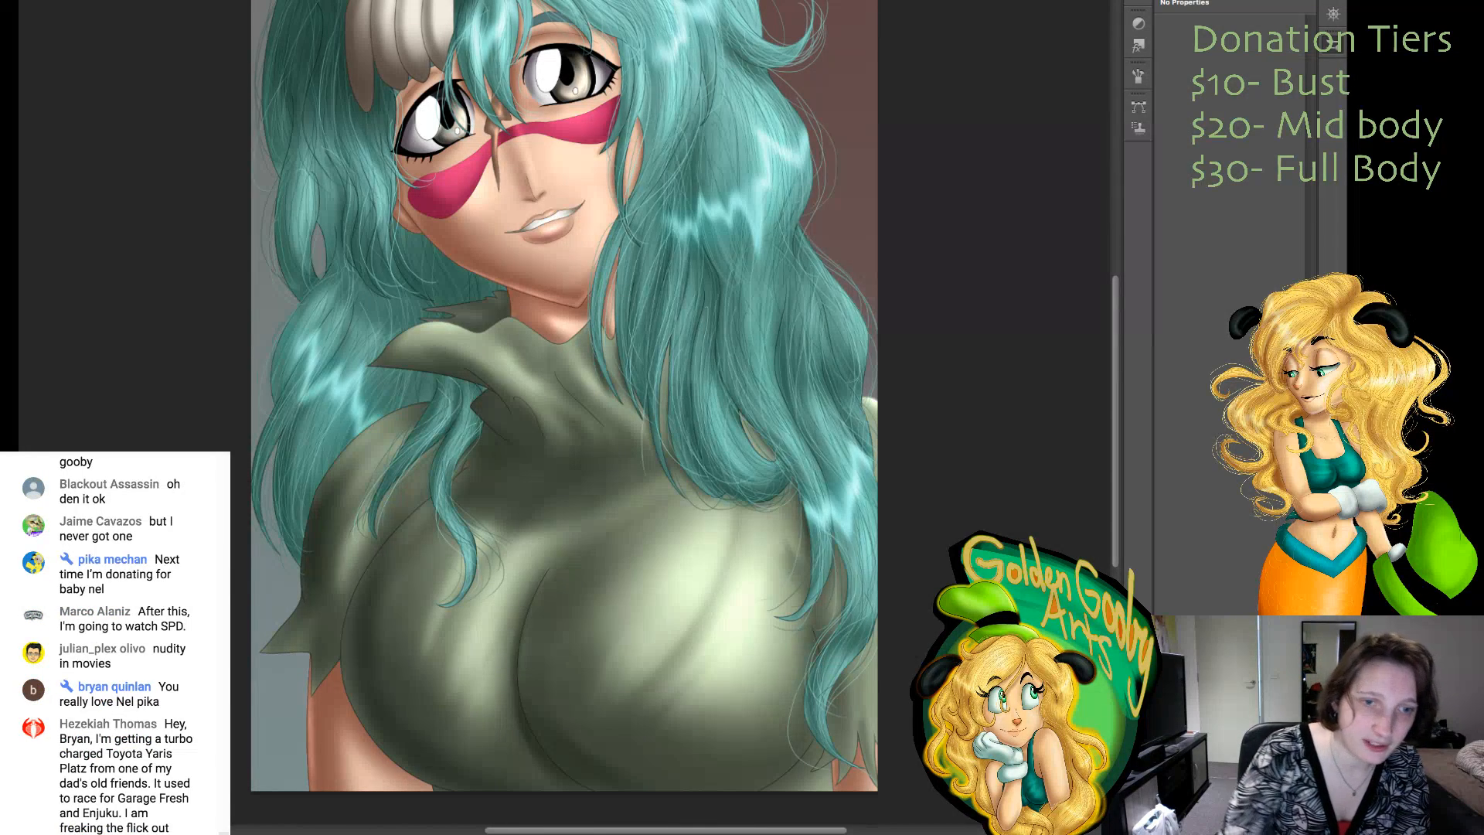
pyautogui.moveTo(588, 62); pyautogui.dragTo(556, 650)
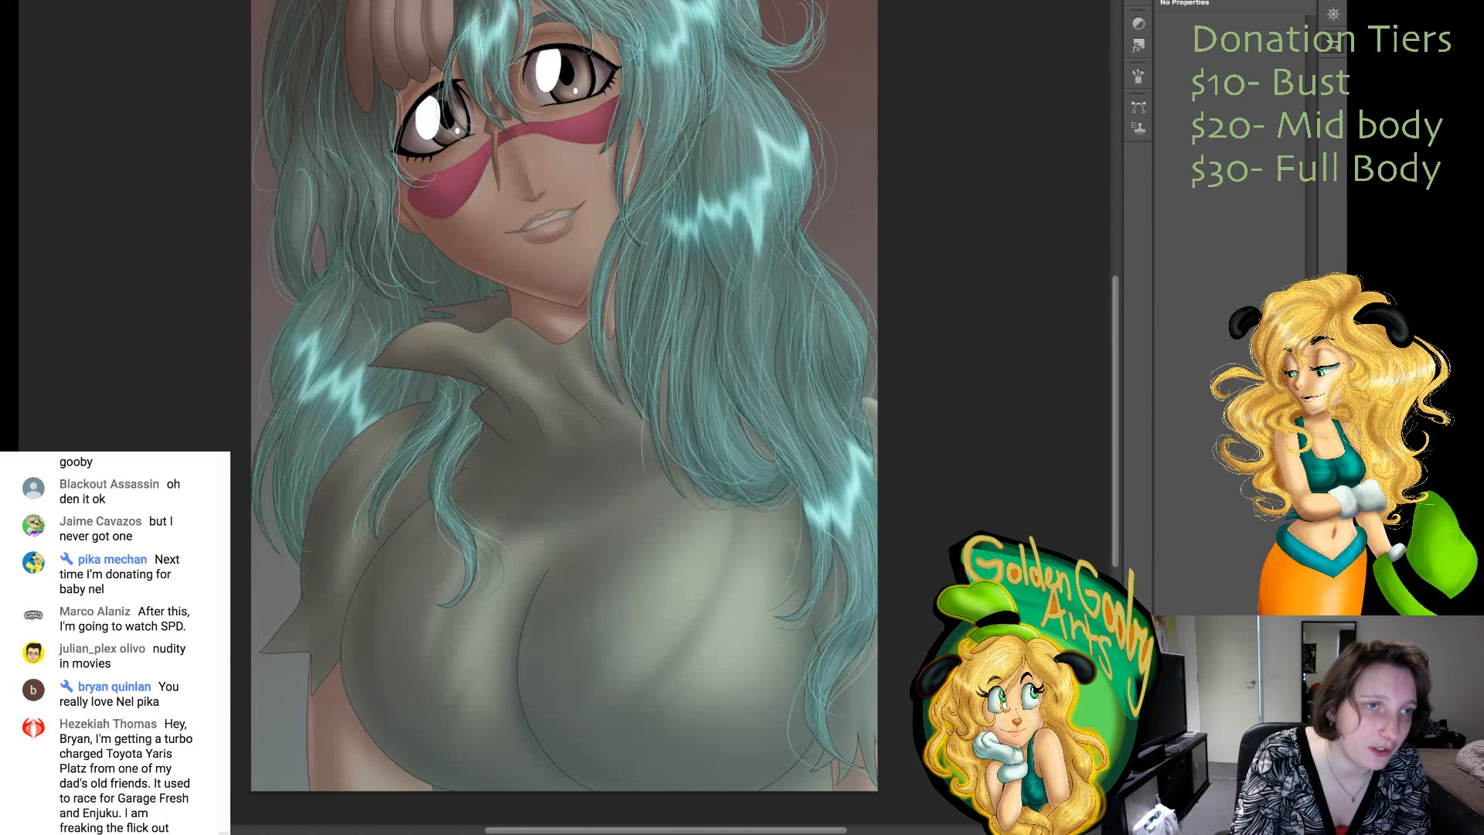
pyautogui.hotkey('ctrl', 'z')
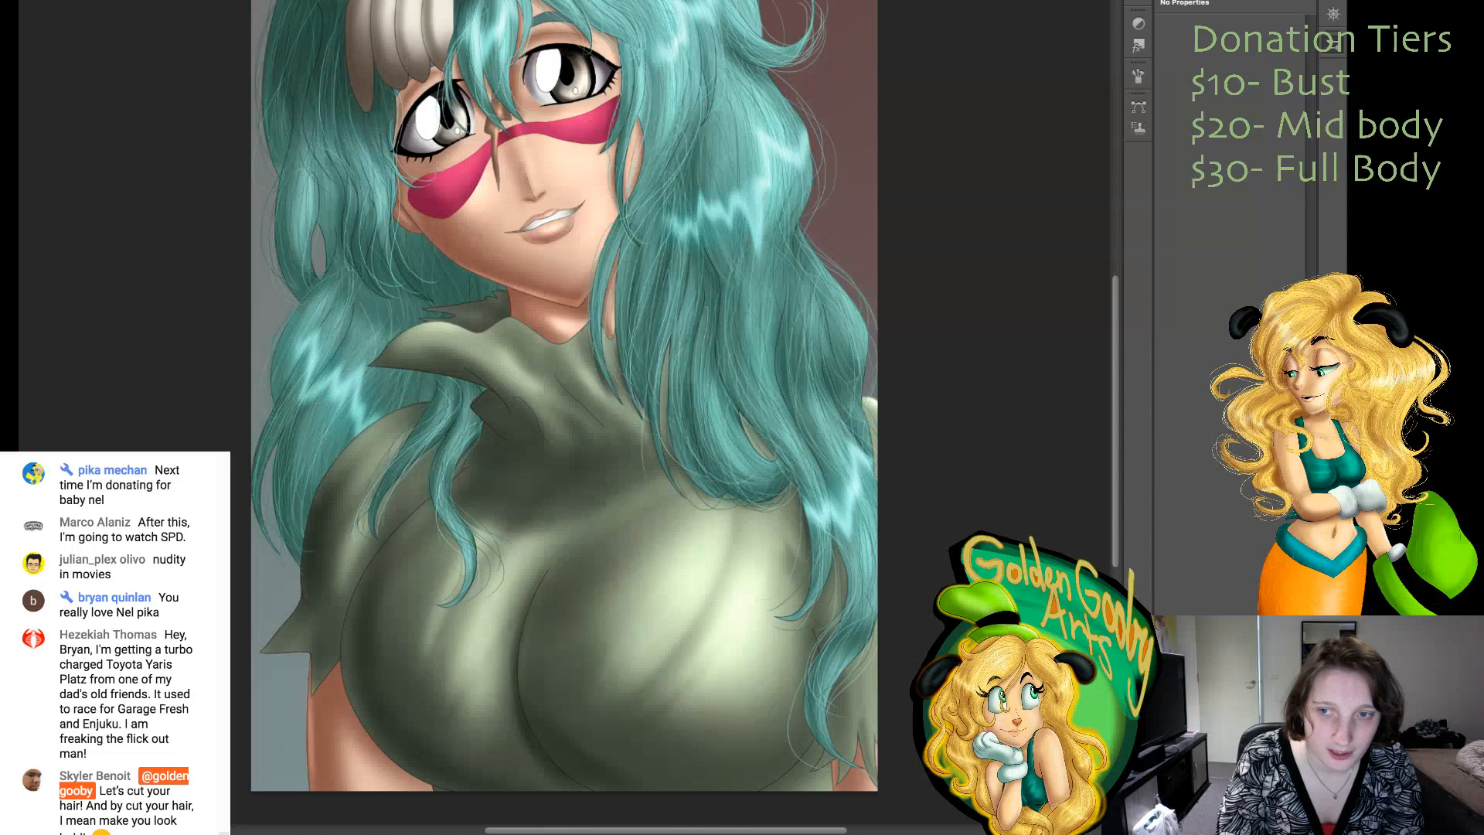
pyautogui.hotkey('ctrl', 'z')
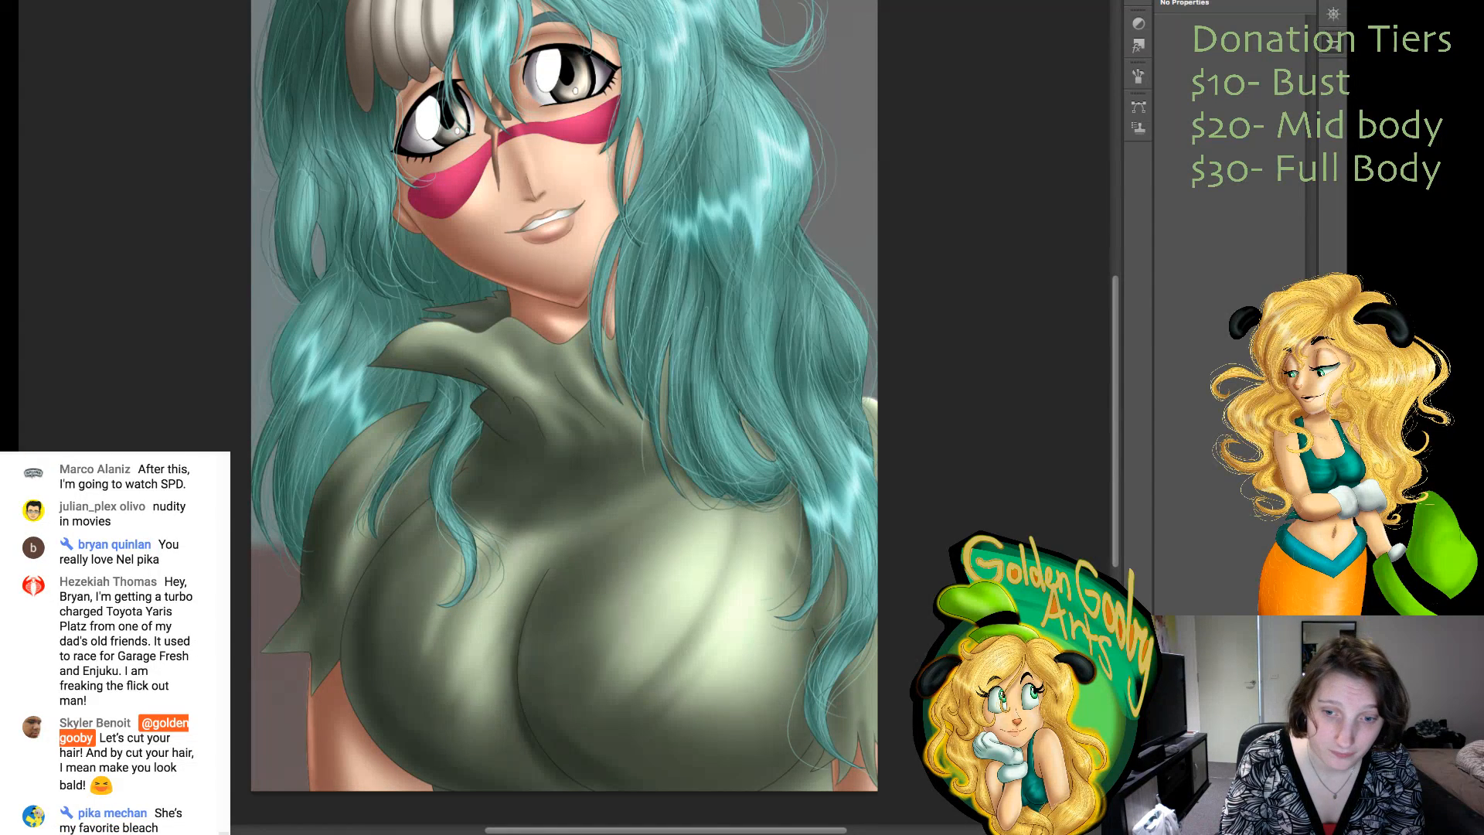
pyautogui.scroll(5, 565, 410)
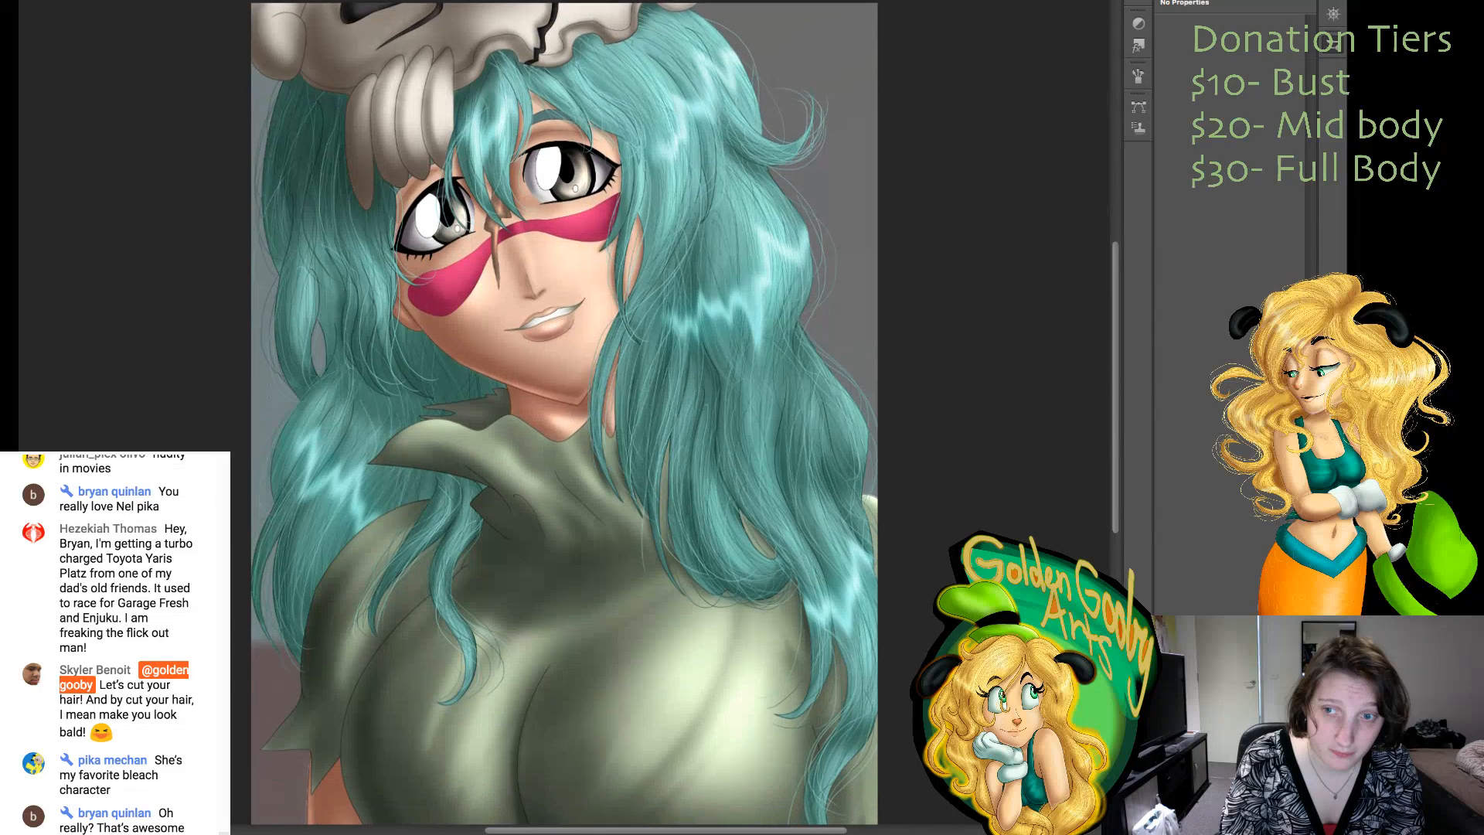
pyautogui.scroll(-3, 564, 410)
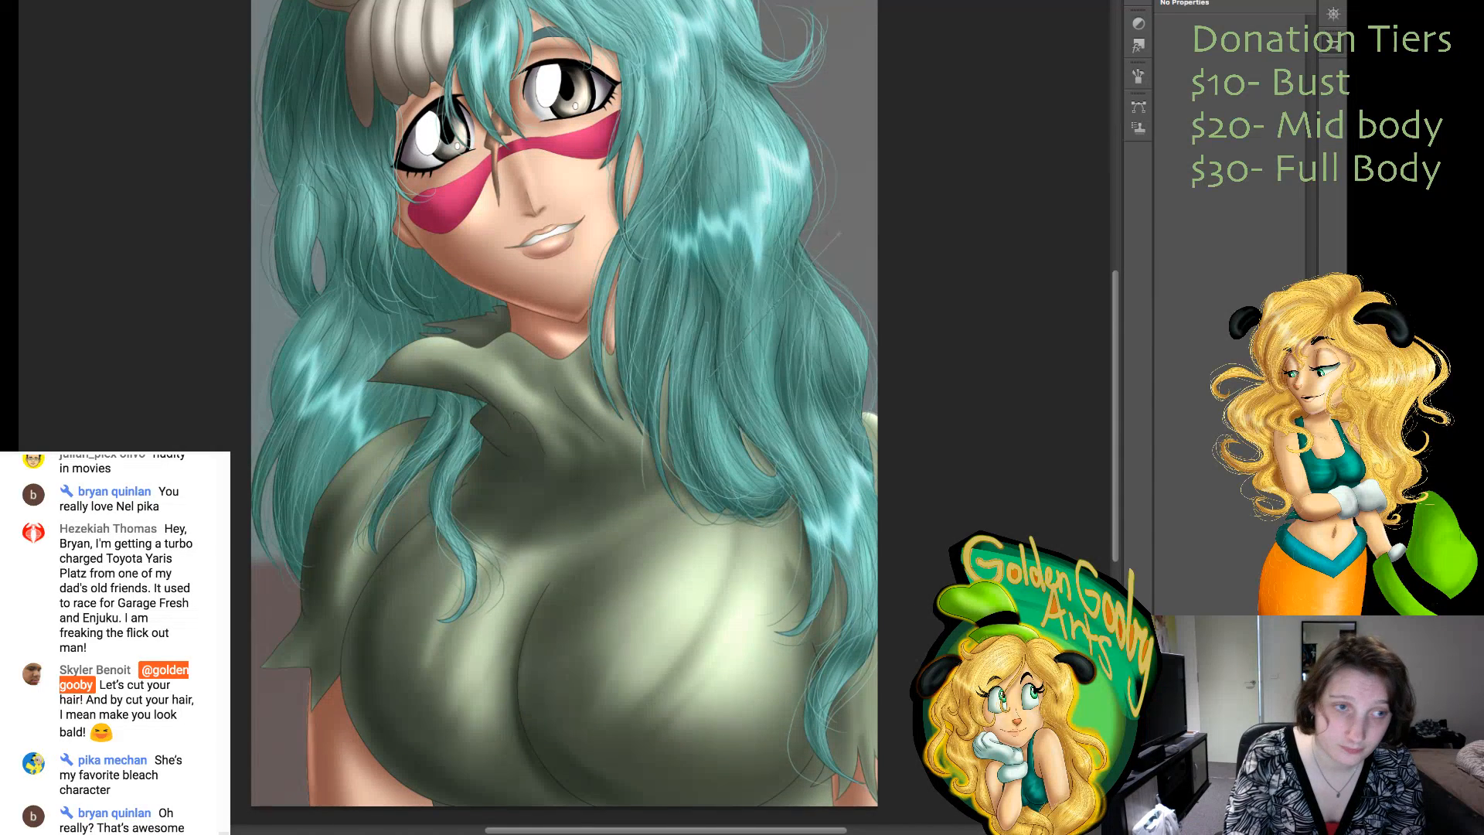
# - Replace the background gradient with one blending maroon-brown upper corners into grey and grey-blue, and check it against the whole portrait
pyautogui.press('super+z')
pyautogui.press('super+z')
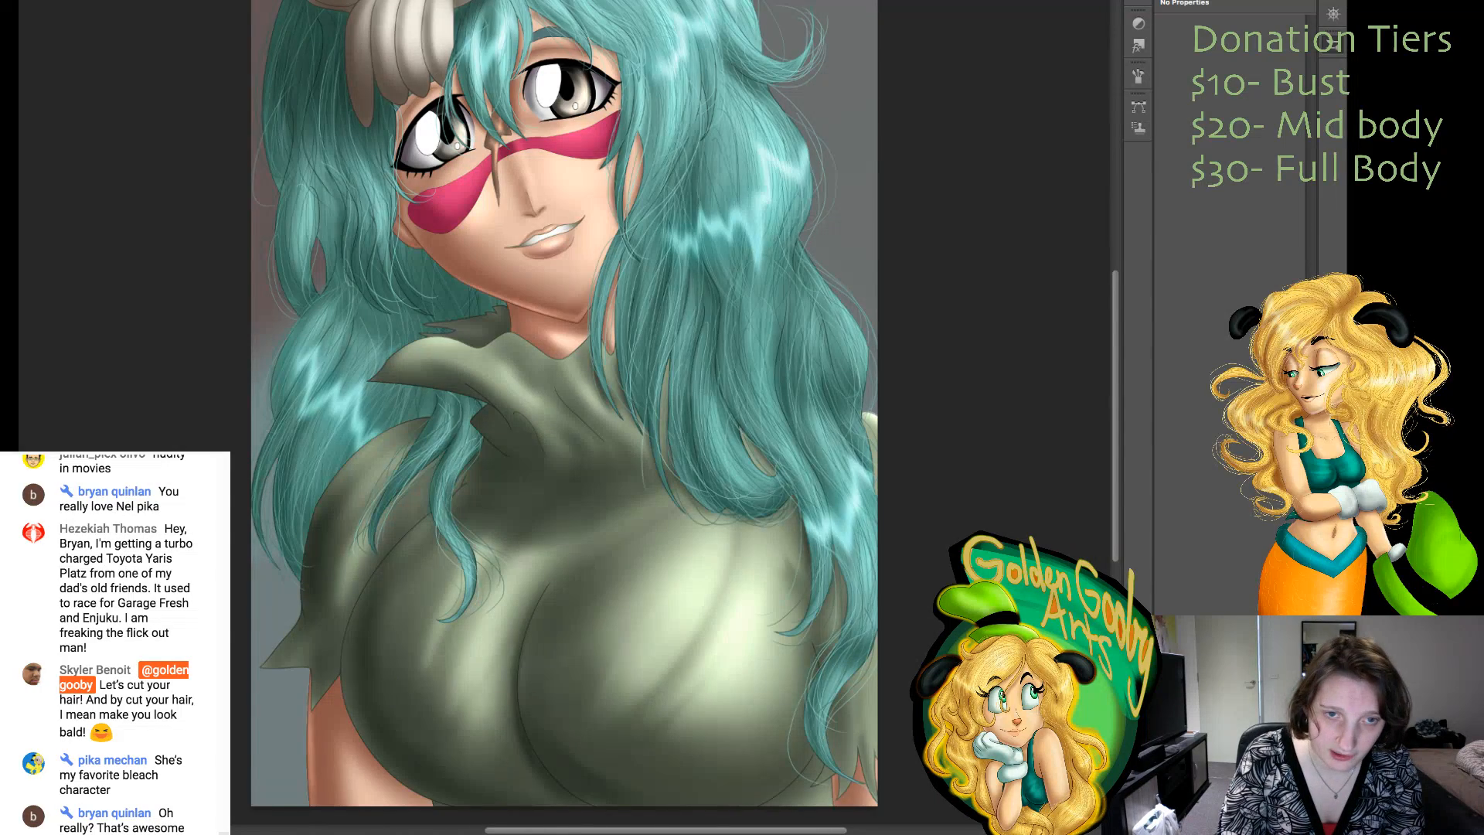
pyautogui.scroll(-3, 565, 410)
pyautogui.scroll(10, 565, 410)
pyautogui.scroll(-12, 564, 409)
pyautogui.scroll(8, 565, 410)
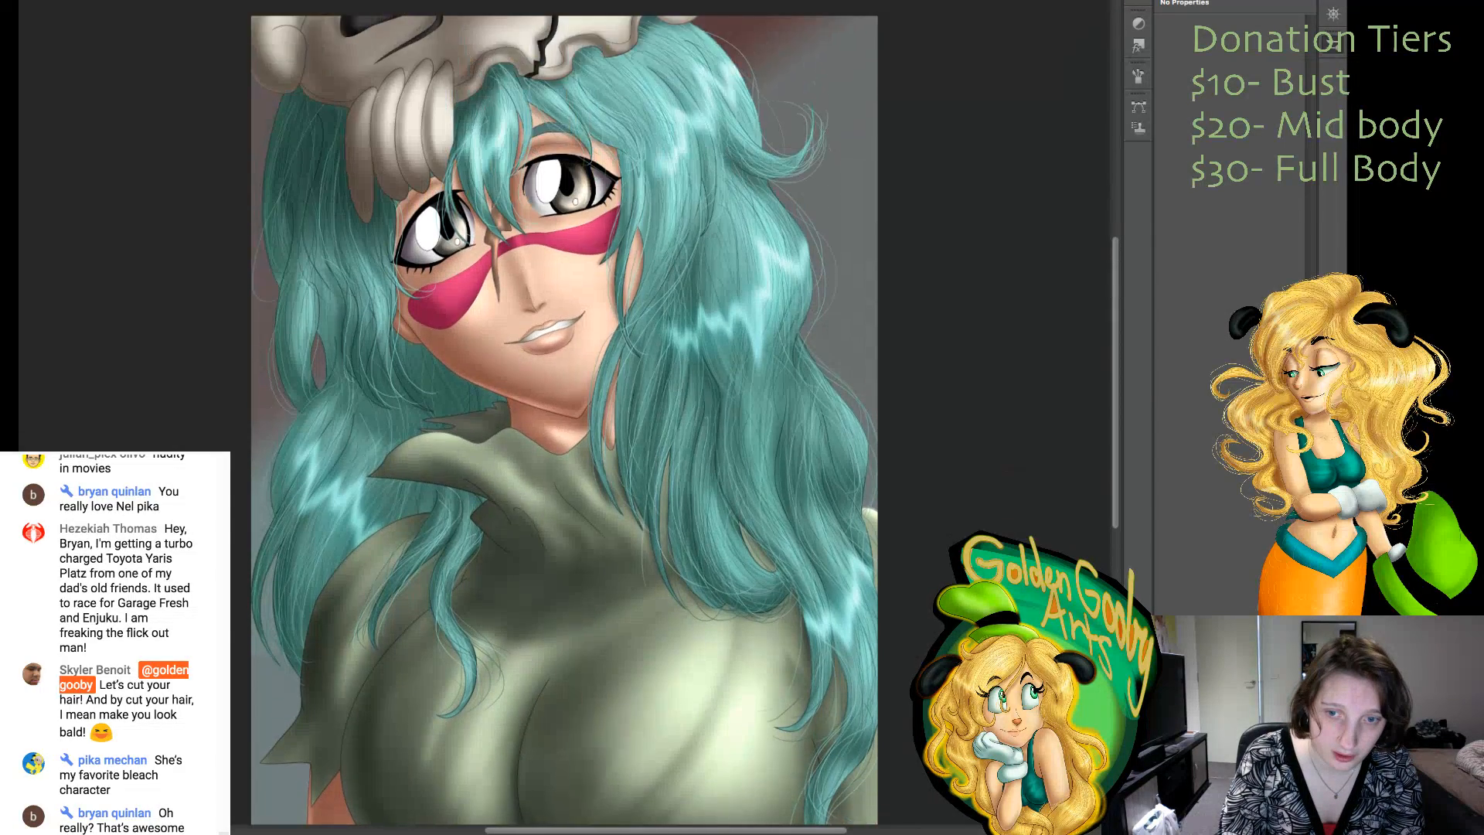
pyautogui.scroll(-3, 564, 410)
pyautogui.scroll(-4, 565, 410)
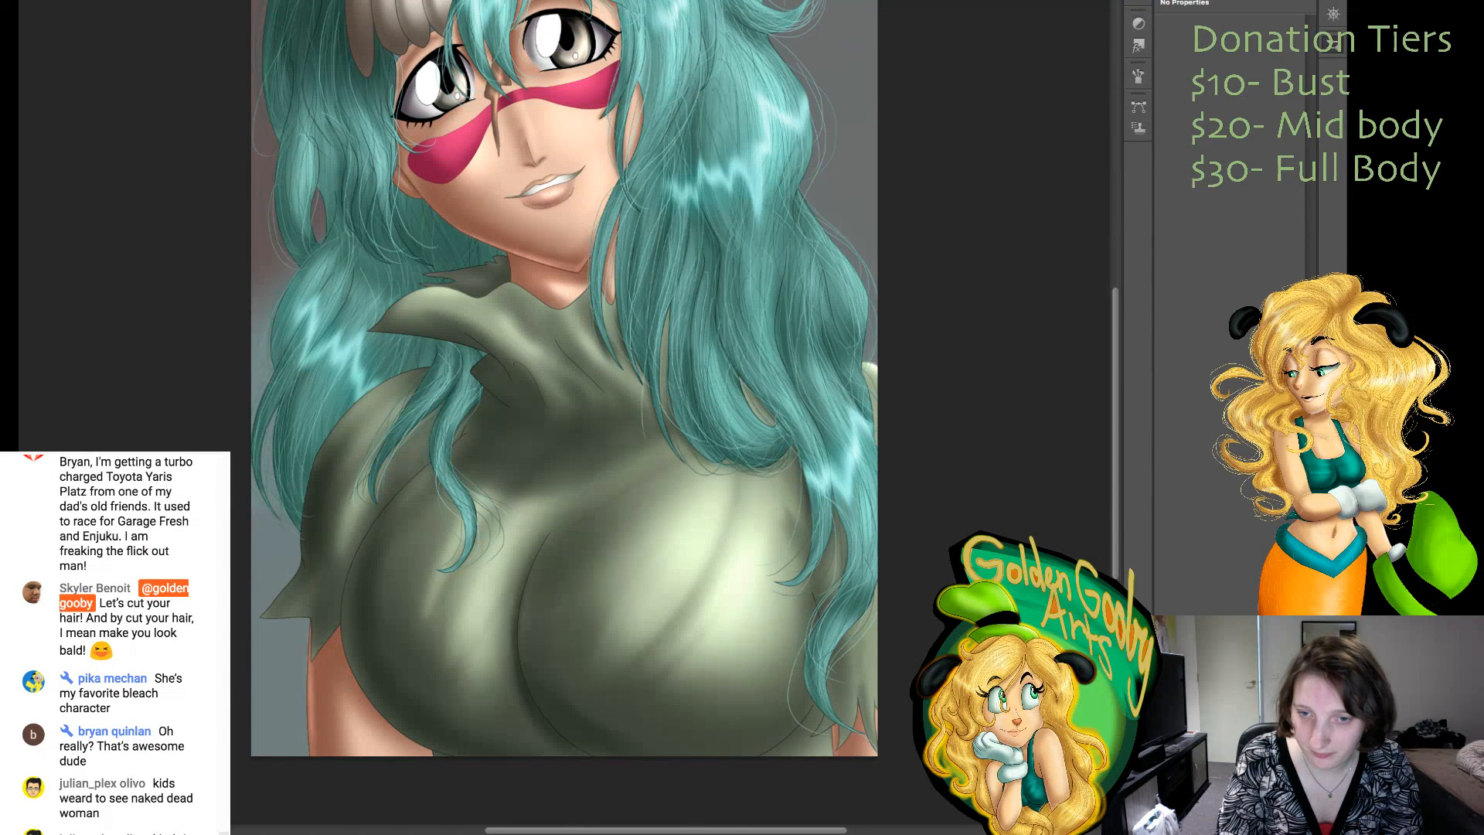
# - Handwrite the artist's two-line signature in thin dark red-brown strokes on the lower chest and place it in the picture's lower-right corner
pyautogui.press('super+z')
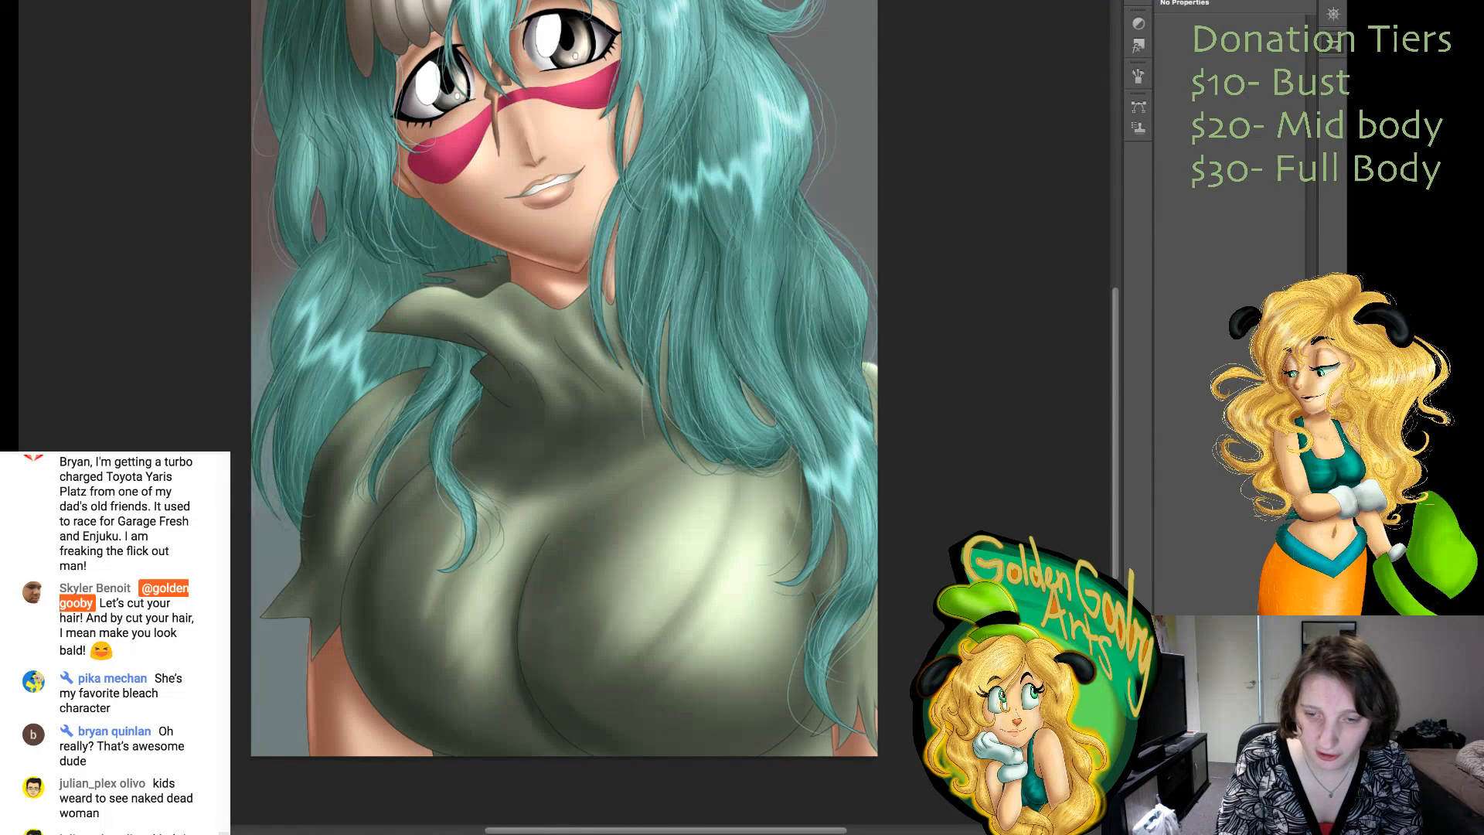
pyautogui.press('super+z')
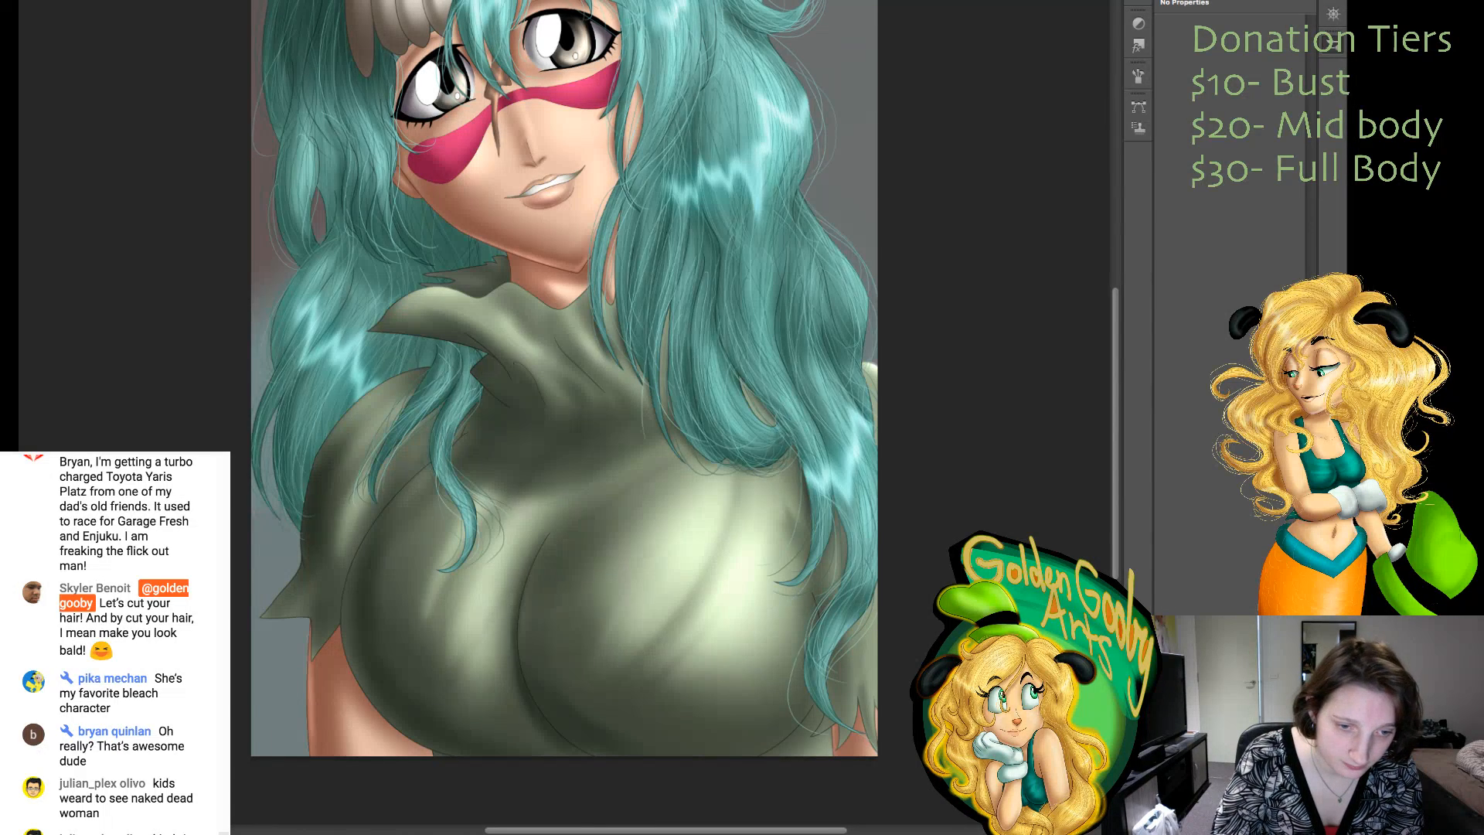
pyautogui.moveTo(596, 646)
pyautogui.mouseDown()
pyautogui.moveTo(645, 678)
pyautogui.moveTo(744, 667)
pyautogui.moveTo(666, 735)
pyautogui.moveTo(755, 698)
pyautogui.moveTo(760, 726)
pyautogui.moveTo(777, 661)
pyautogui.mouseUp()
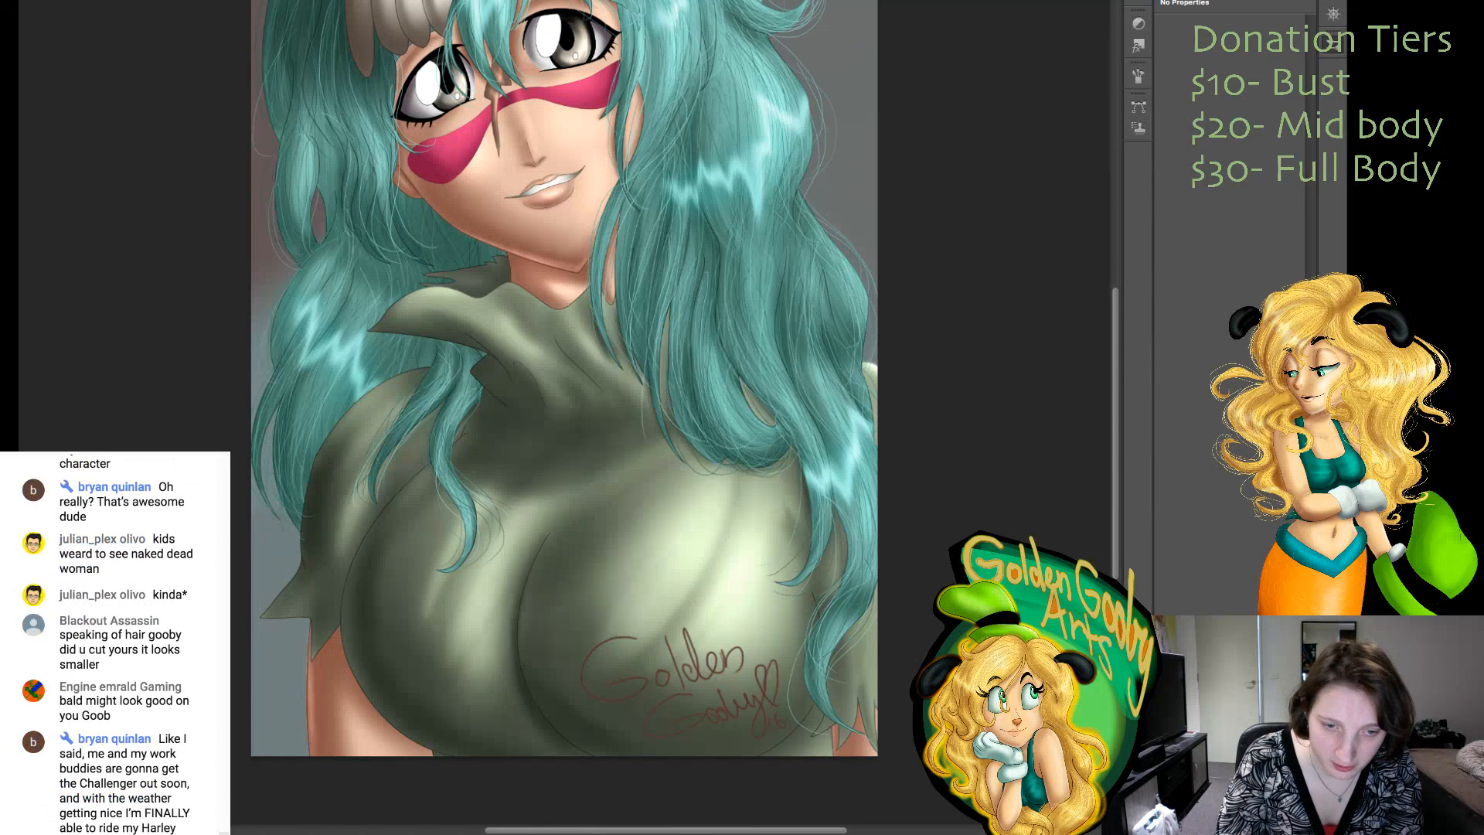
pyautogui.moveTo(683, 680); pyautogui.dragTo(764, 688)
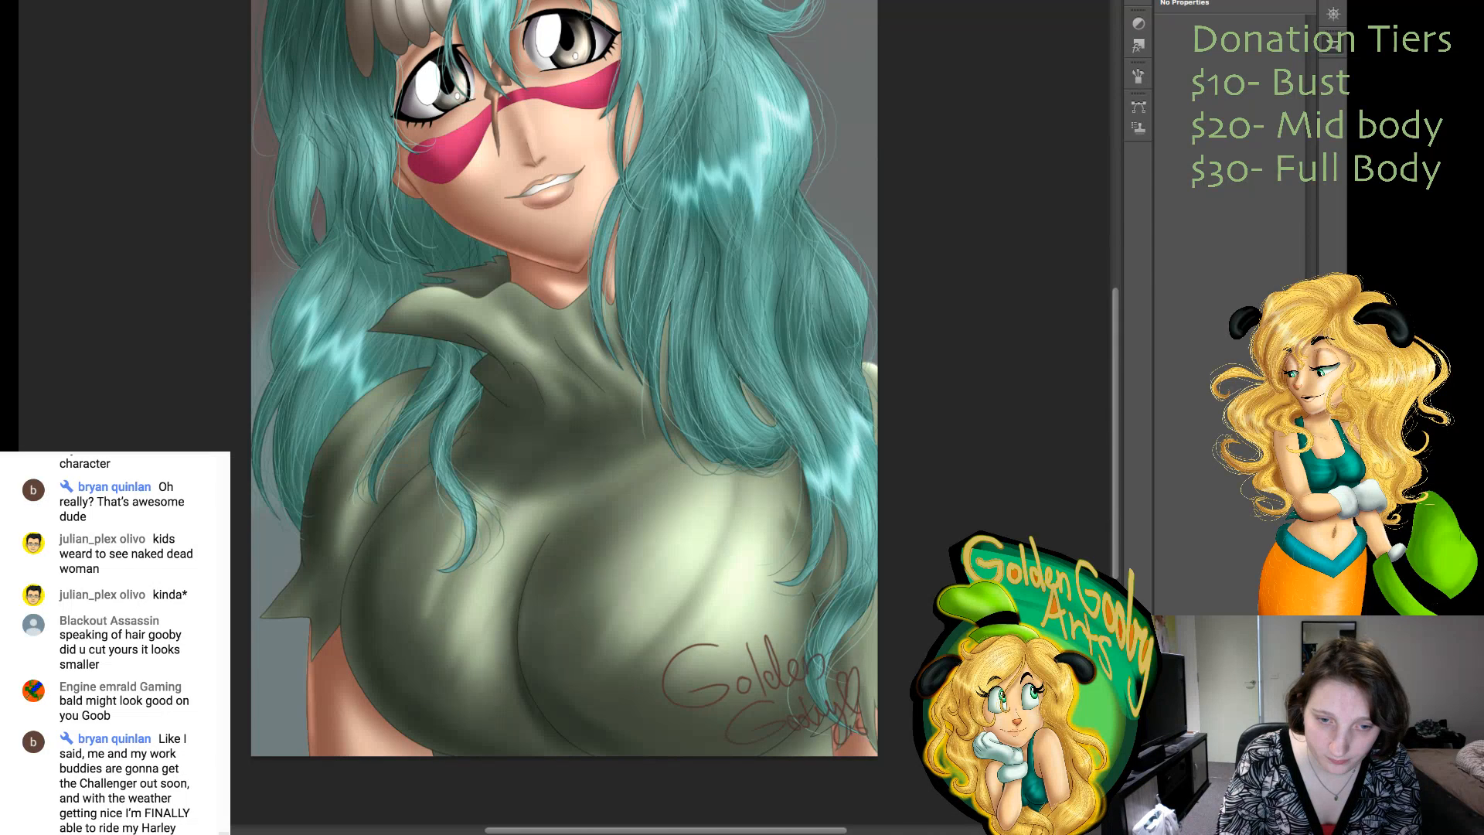
pyautogui.press('Delete')
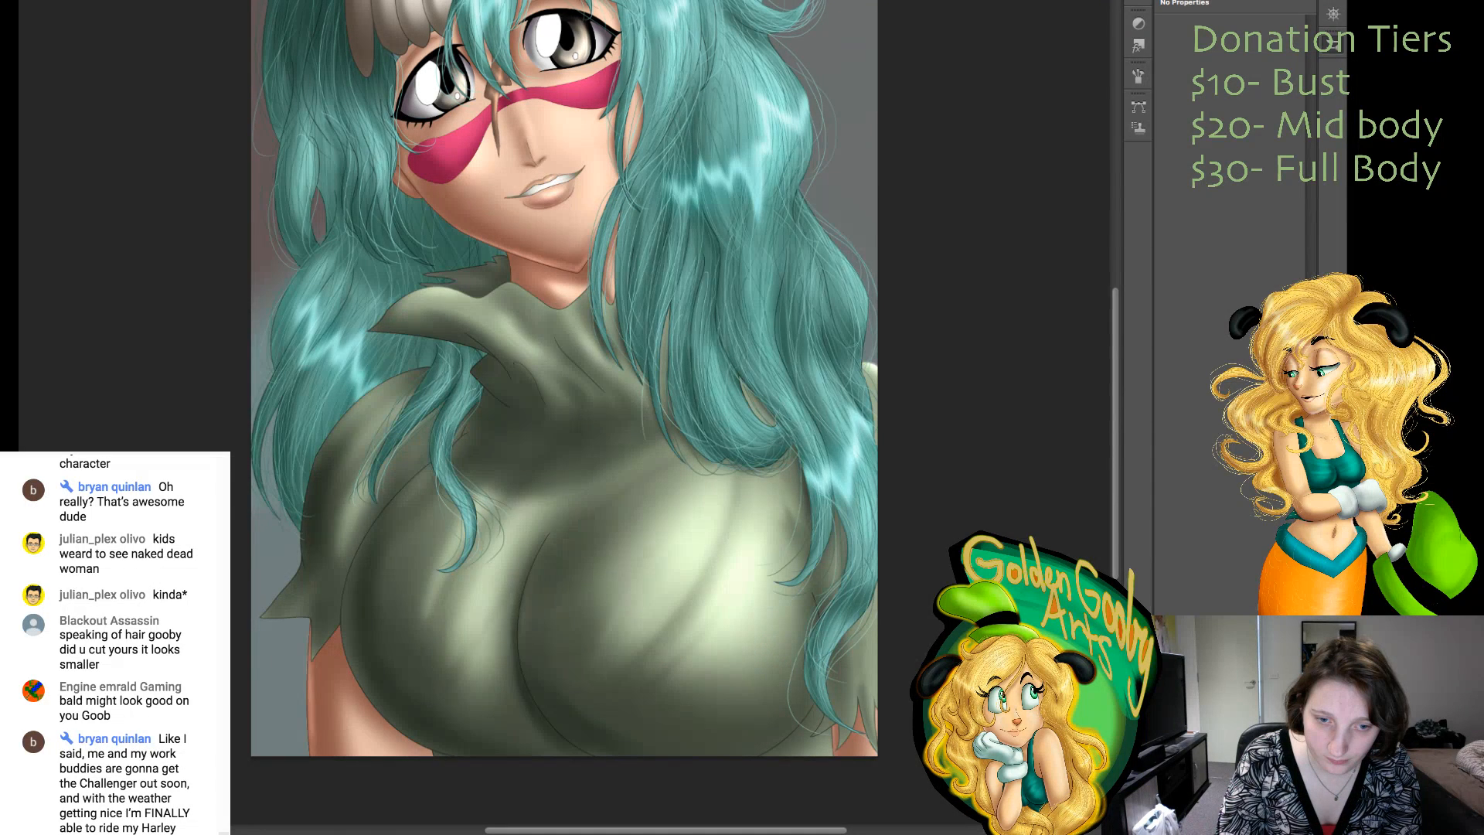
pyautogui.hotkey('ctrl', 'z')
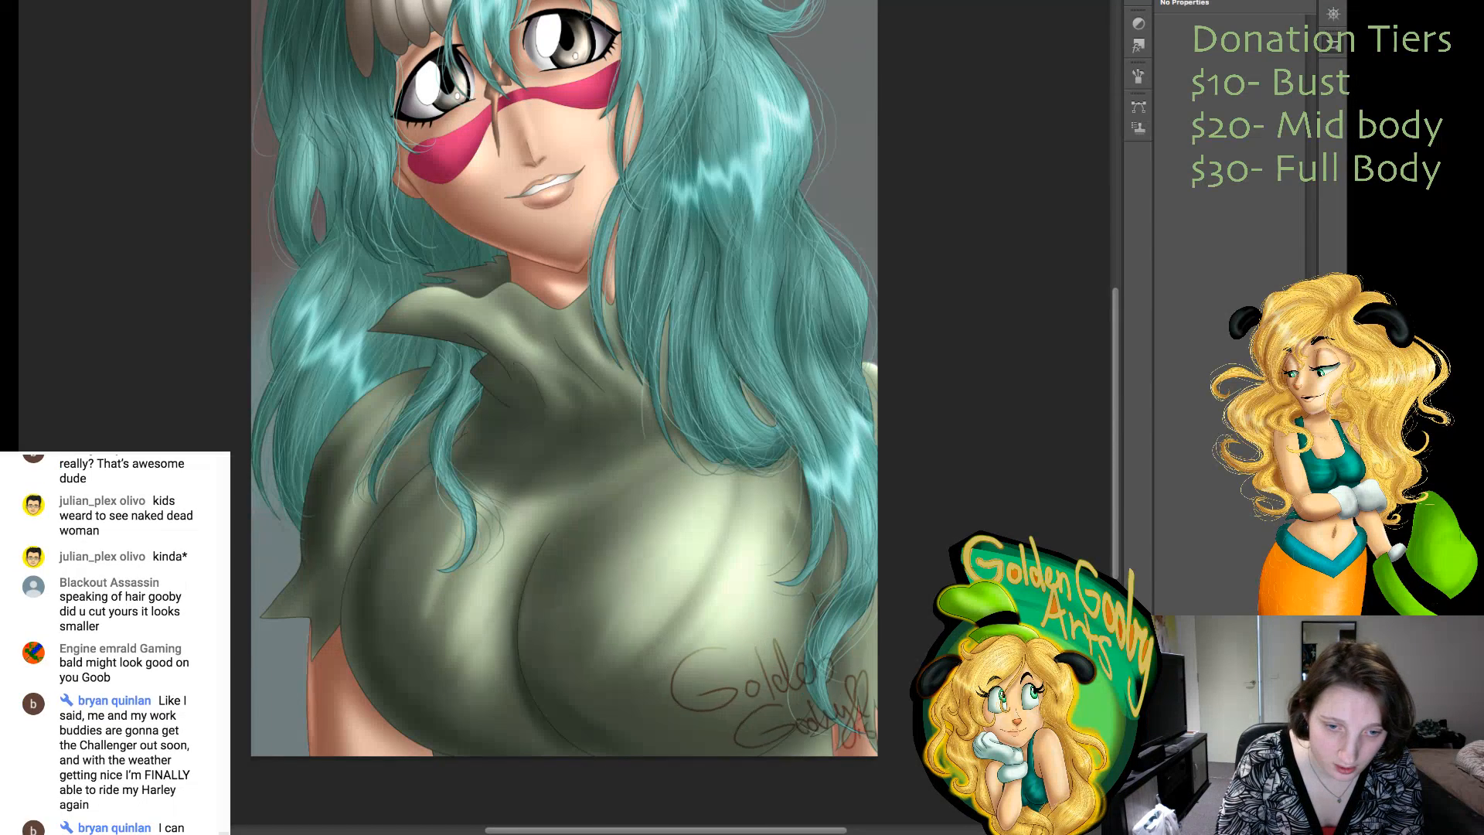
pyautogui.moveTo(765, 692); pyautogui.dragTo(774, 701)
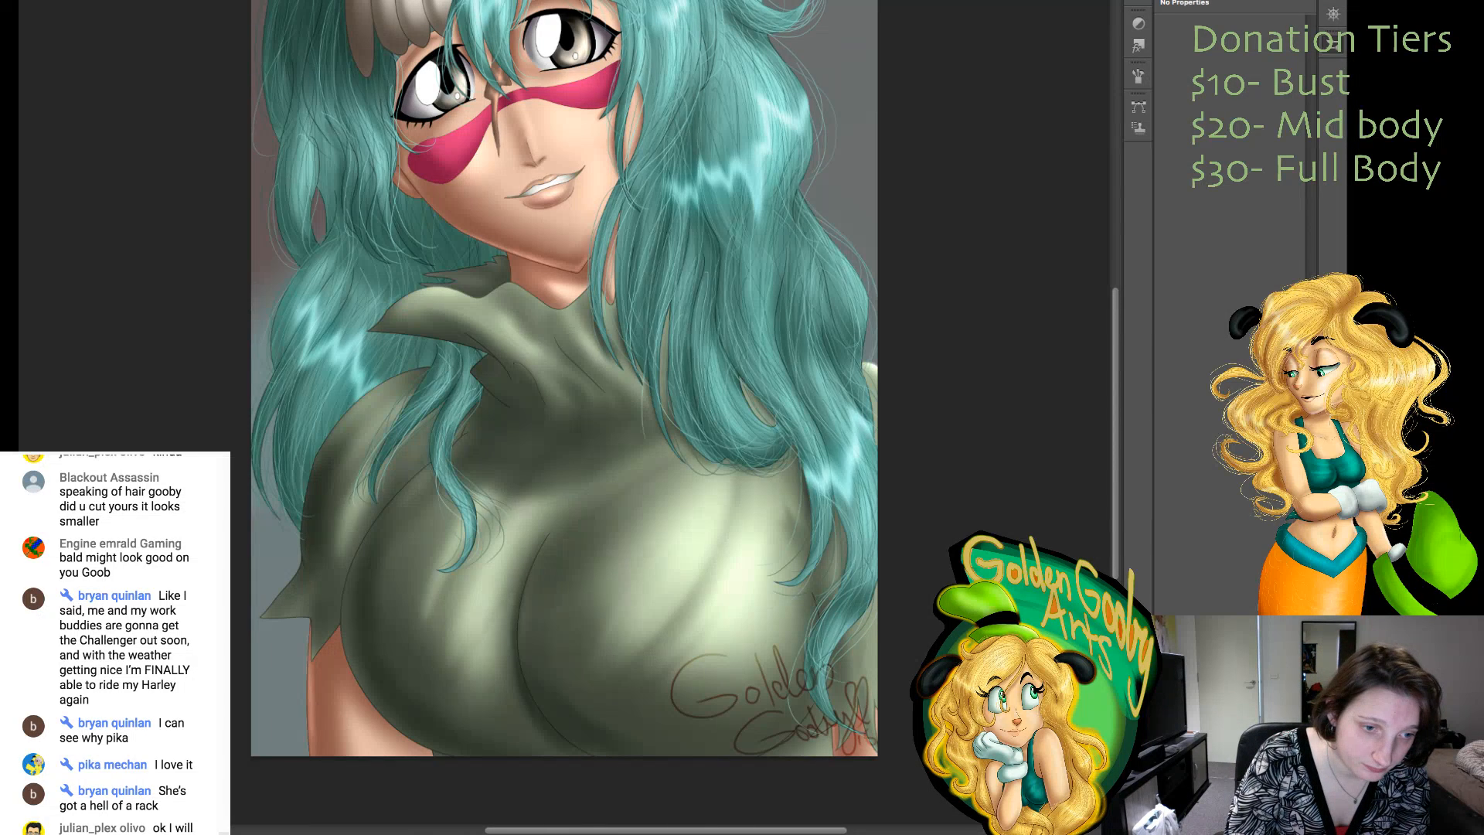
# - Handwrite a two-line dedication across the shirt's left side, reading "Nel for" with the recipient's nickname underneath
pyautogui.moveTo(362, 579); pyautogui.dragTo(375, 652)
pyautogui.moveTo(364, 587)
pyautogui.mouseDown()
pyautogui.moveTo(405, 646)
pyautogui.moveTo(385, 572)
pyautogui.mouseUp()
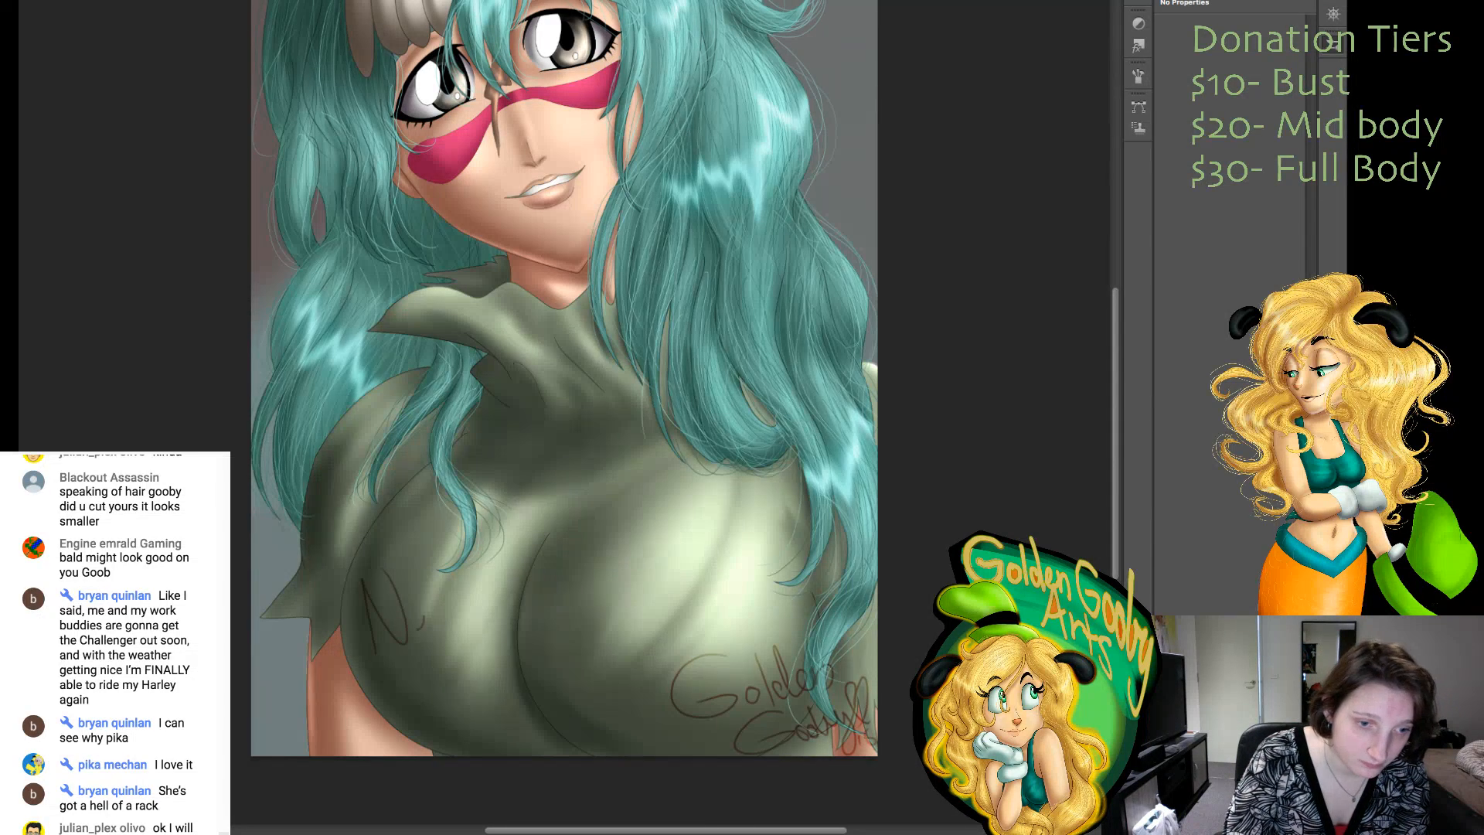
pyautogui.moveTo(412, 623); pyautogui.dragTo(433, 630)
pyautogui.moveTo(433, 562); pyautogui.dragTo(445, 630)
pyautogui.moveTo(501, 576); pyautogui.dragTo(486, 649)
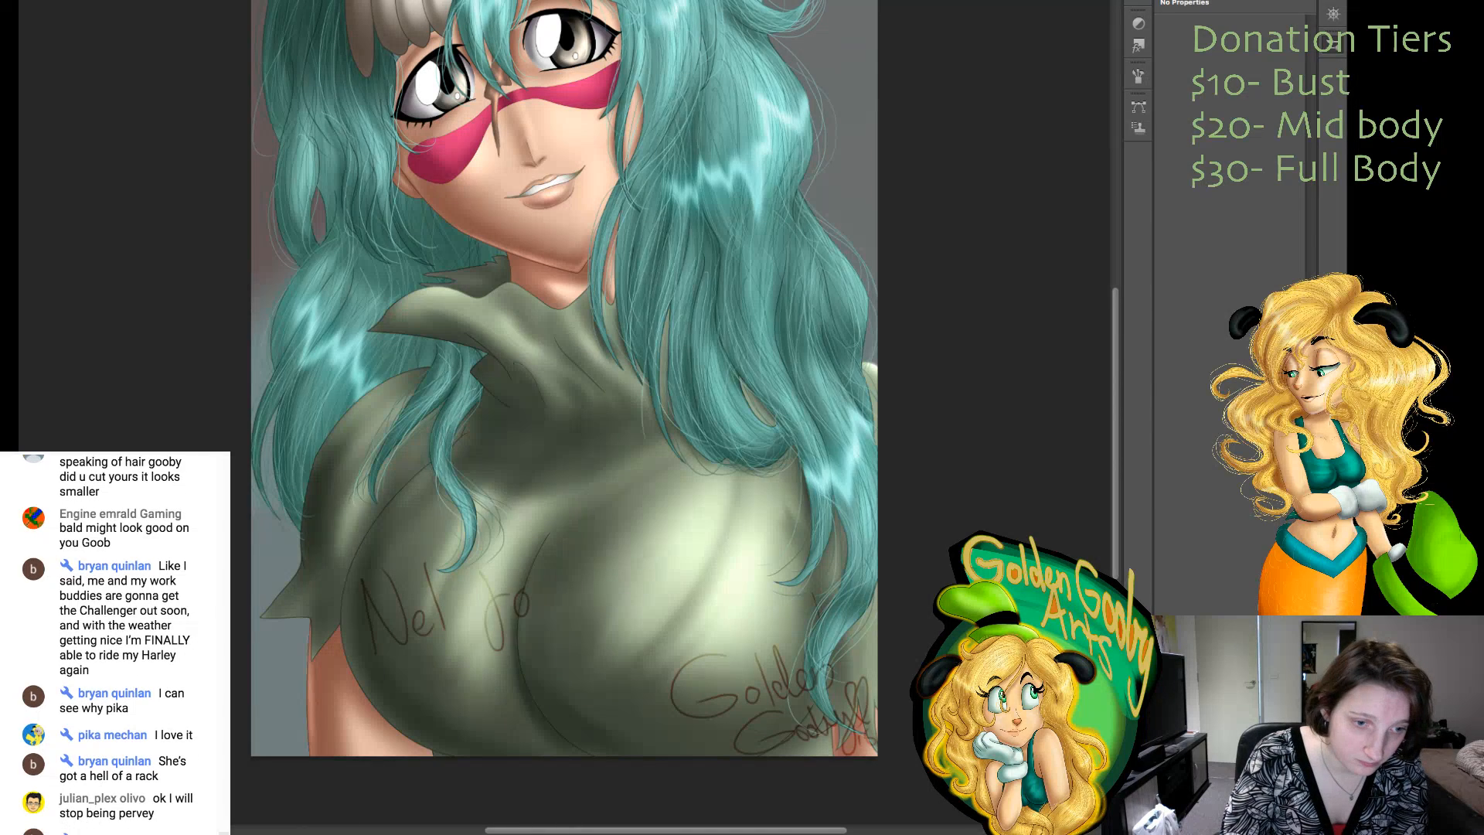
pyautogui.moveTo(543, 591); pyautogui.dragTo(533, 607)
pyautogui.moveTo(547, 610); pyautogui.dragTo(558, 581)
pyautogui.moveTo(449, 655)
pyautogui.mouseDown()
pyautogui.moveTo(444, 723)
pyautogui.moveTo(451, 705)
pyautogui.moveTo(500, 711)
pyautogui.mouseUp()
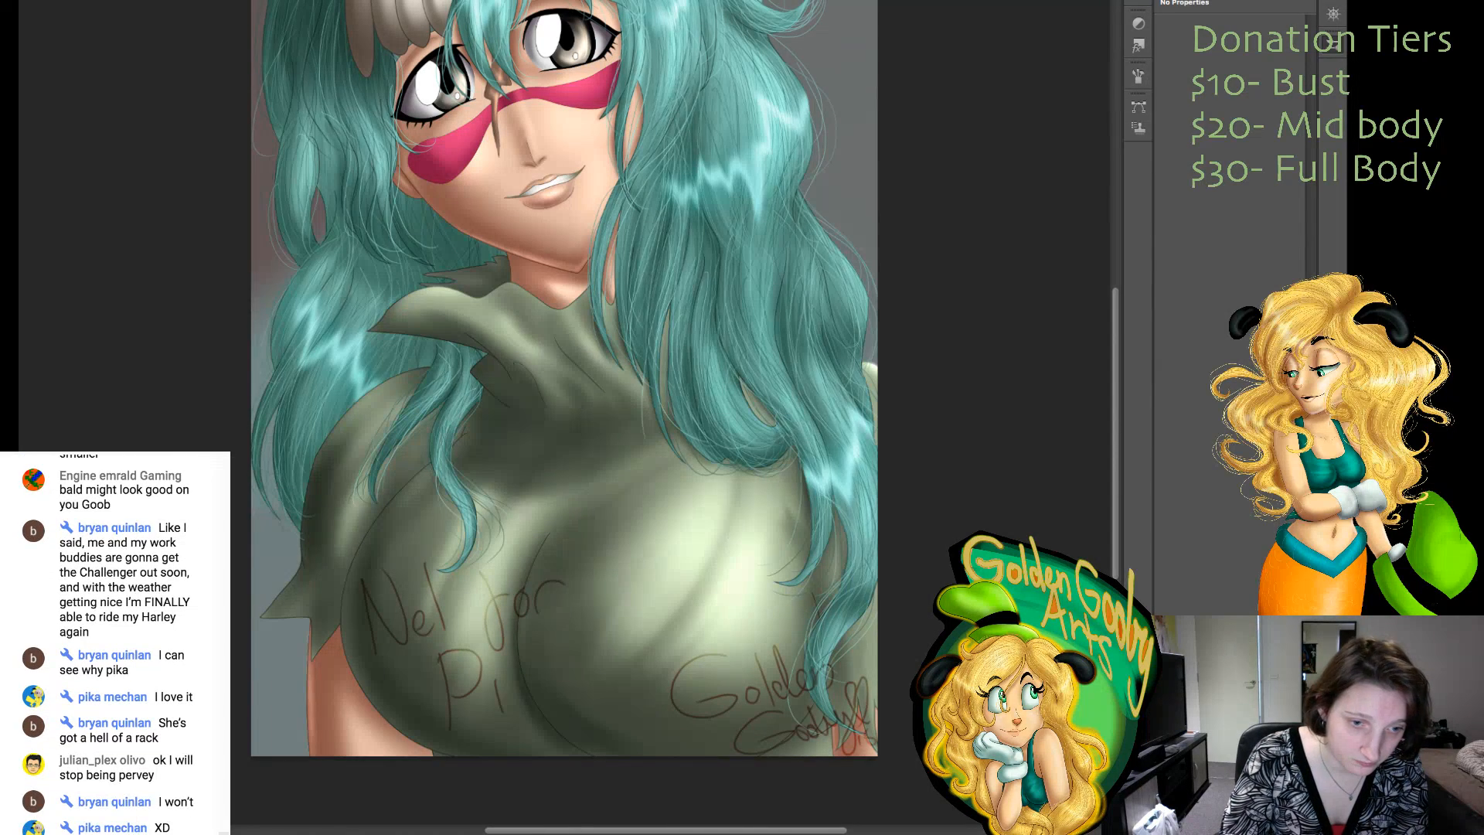
pyautogui.moveTo(517, 643)
pyautogui.mouseDown()
pyautogui.moveTo(517, 705)
pyautogui.moveTo(618, 685)
pyautogui.mouseUp()
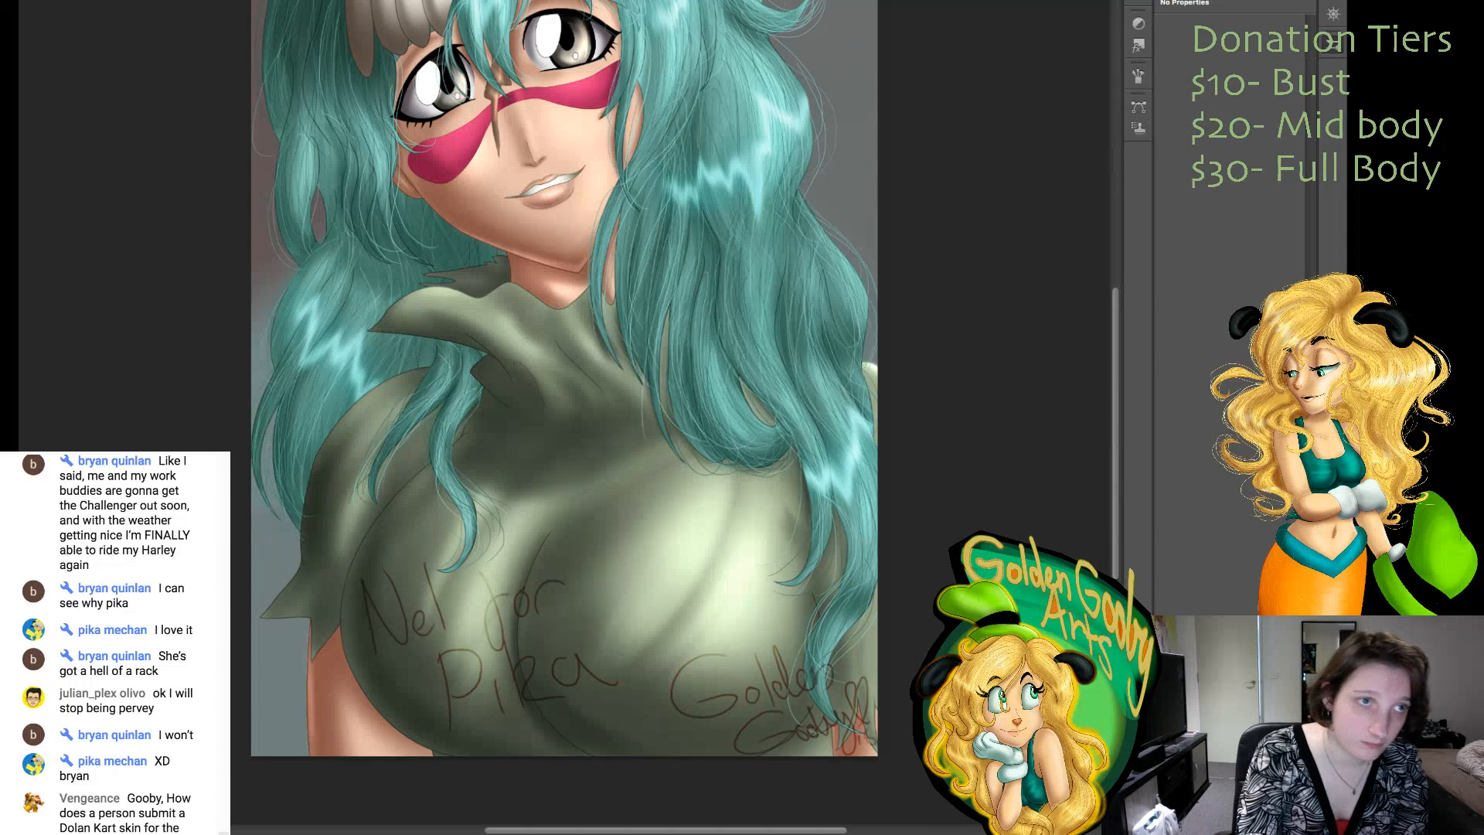
# - Undo the dedication's second line stroke by stroke and rewrite the recipient's nickname in smaller letters below "Nel for"
pyautogui.hotkey('ctrl', 'z')
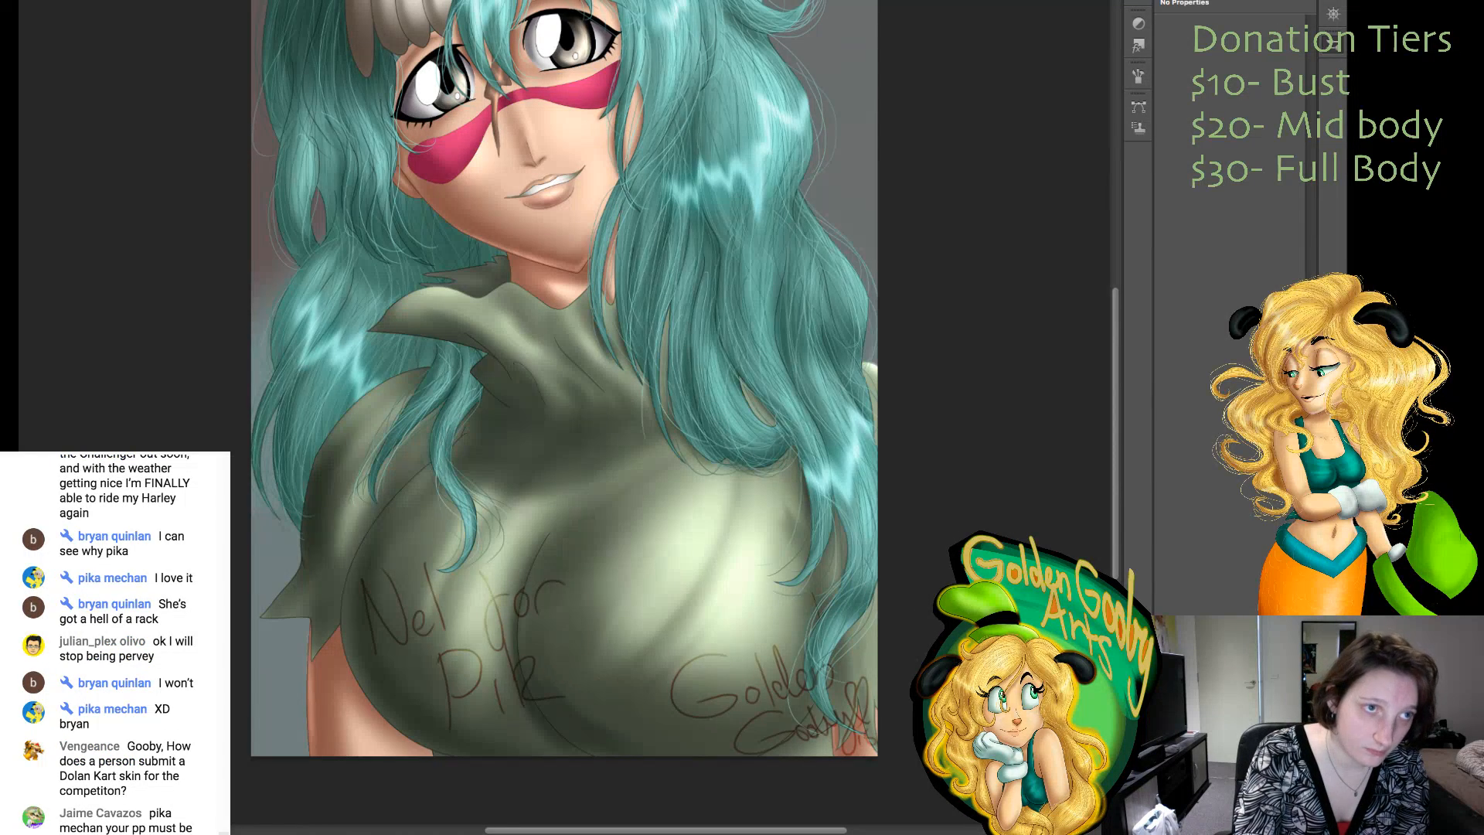
pyautogui.hotkey('ctrl', 'z')
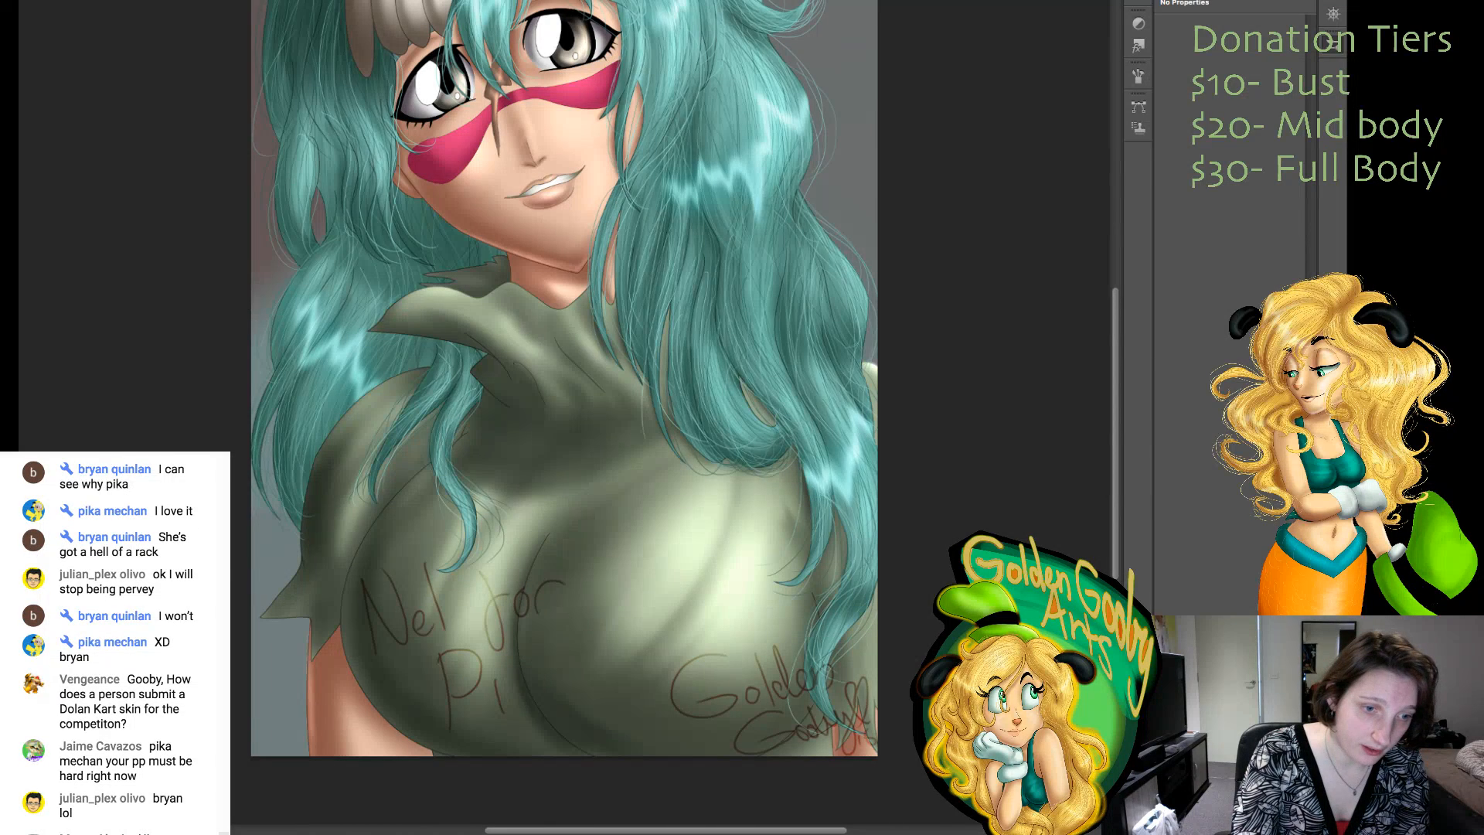
pyautogui.hotkey('ctrl', 'z')
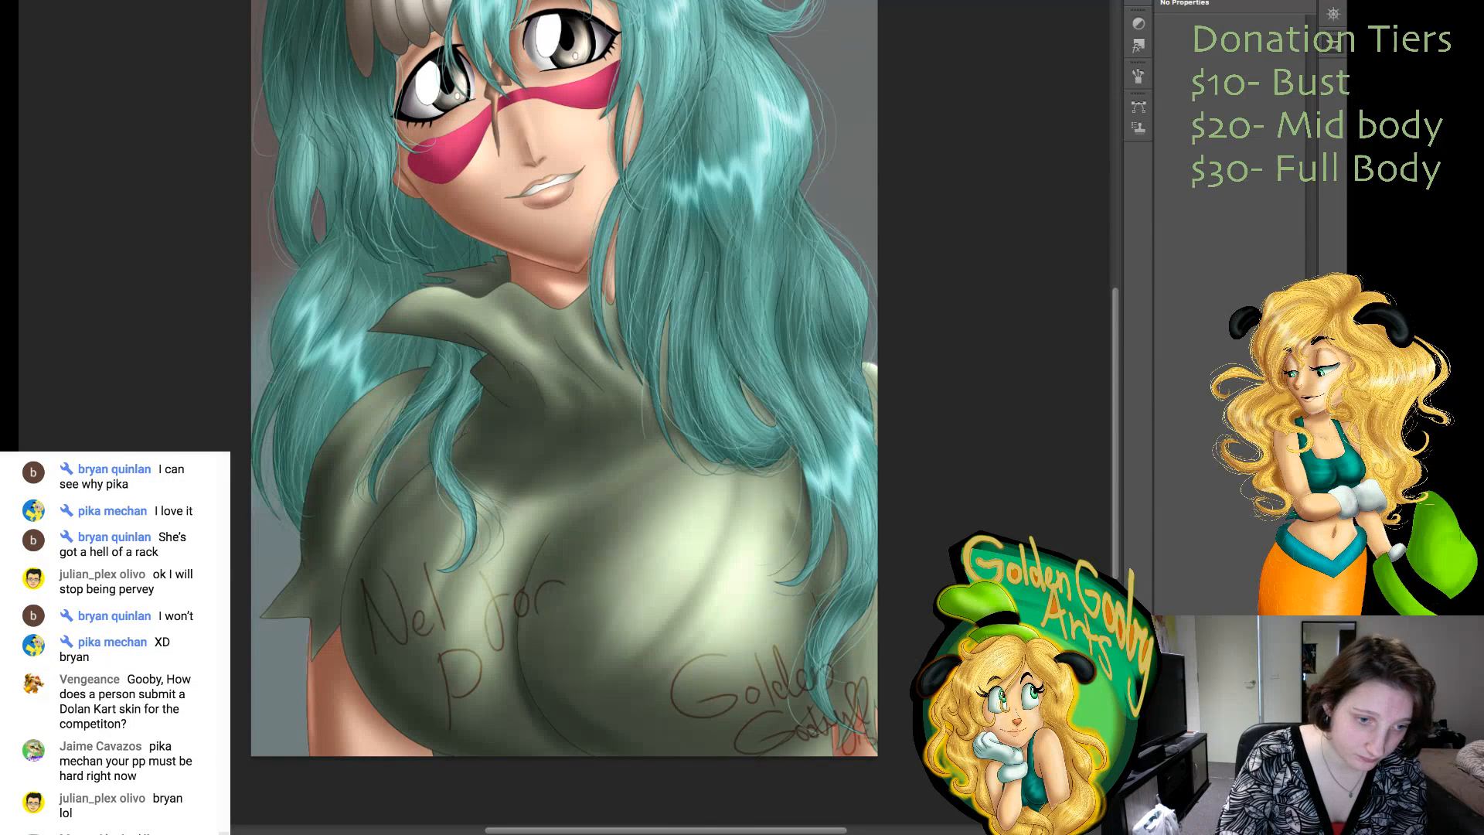
pyautogui.hotkey('ctrl', 'z')
pyautogui.moveTo(447, 656)
pyautogui.mouseDown()
pyautogui.moveTo(451, 690)
pyautogui.moveTo(484, 707)
pyautogui.mouseUp()
pyautogui.moveTo(504, 671)
pyautogui.mouseDown()
pyautogui.moveTo(489, 689)
pyautogui.moveTo(521, 697)
pyautogui.mouseUp()
pyautogui.moveTo(529, 681); pyautogui.dragTo(551, 698)
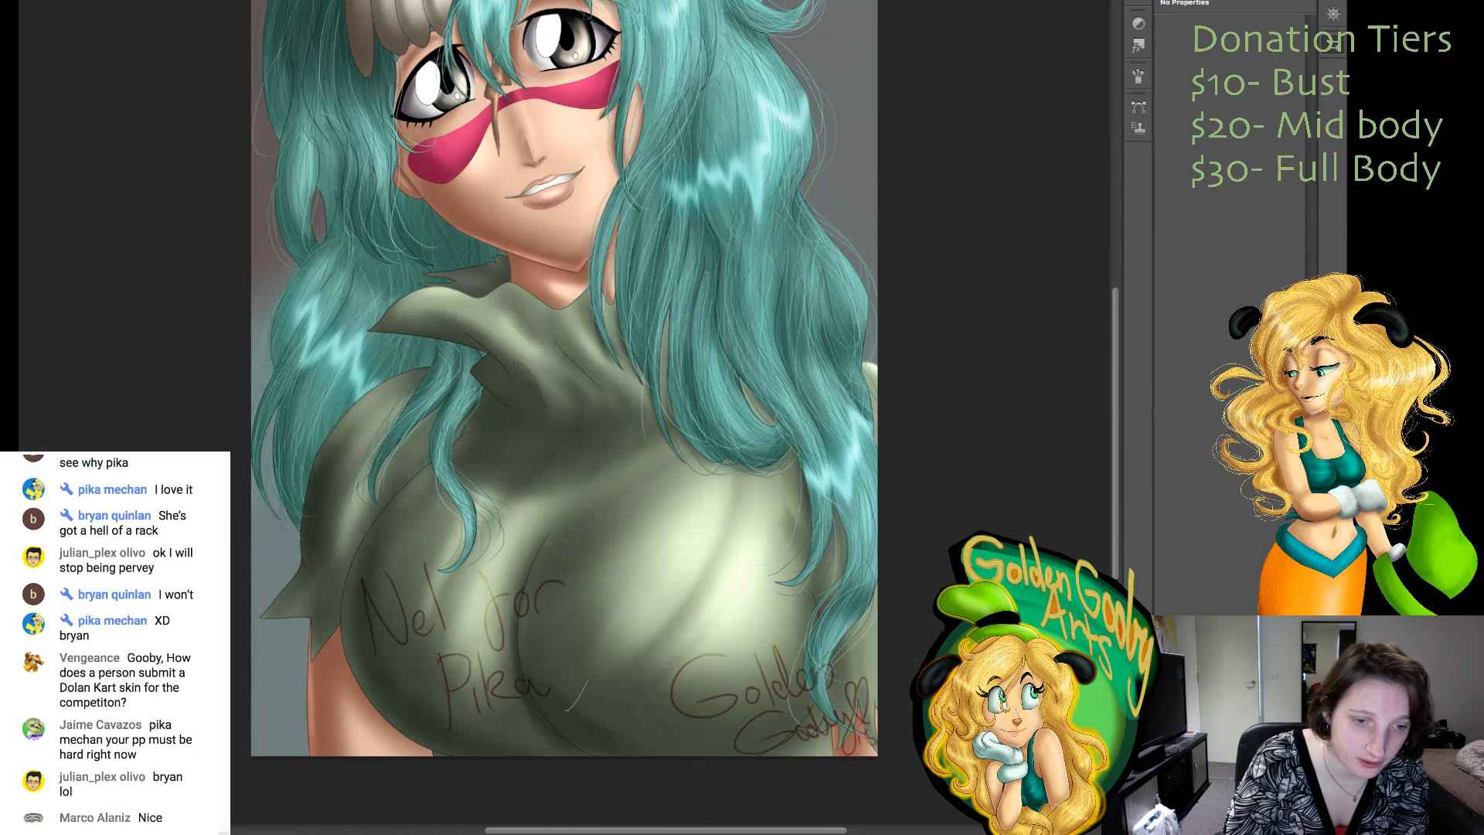
# - Lasso the dedication, move it to just above and left of the signature, clear the selection, and duplicate the lettering layer
pyautogui.moveTo(566, 710)
pyautogui.mouseDown()
pyautogui.moveTo(401, 515)
pyautogui.moveTo(478, 757)
pyautogui.moveTo(570, 679)
pyautogui.mouseUp()
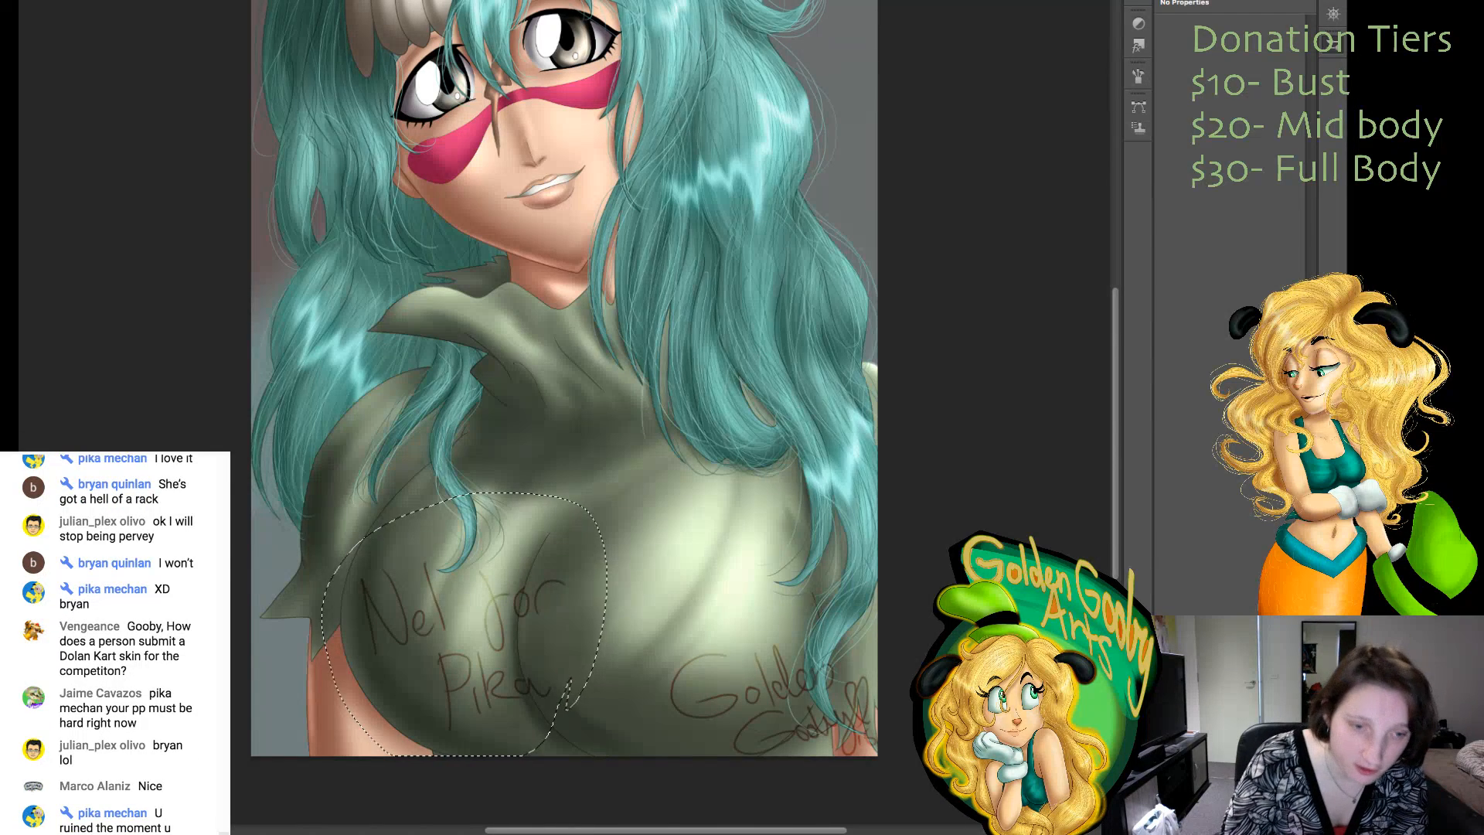
pyautogui.hotkey('ctrl', 't')
pyautogui.moveTo(467, 648); pyautogui.dragTo(652, 624)
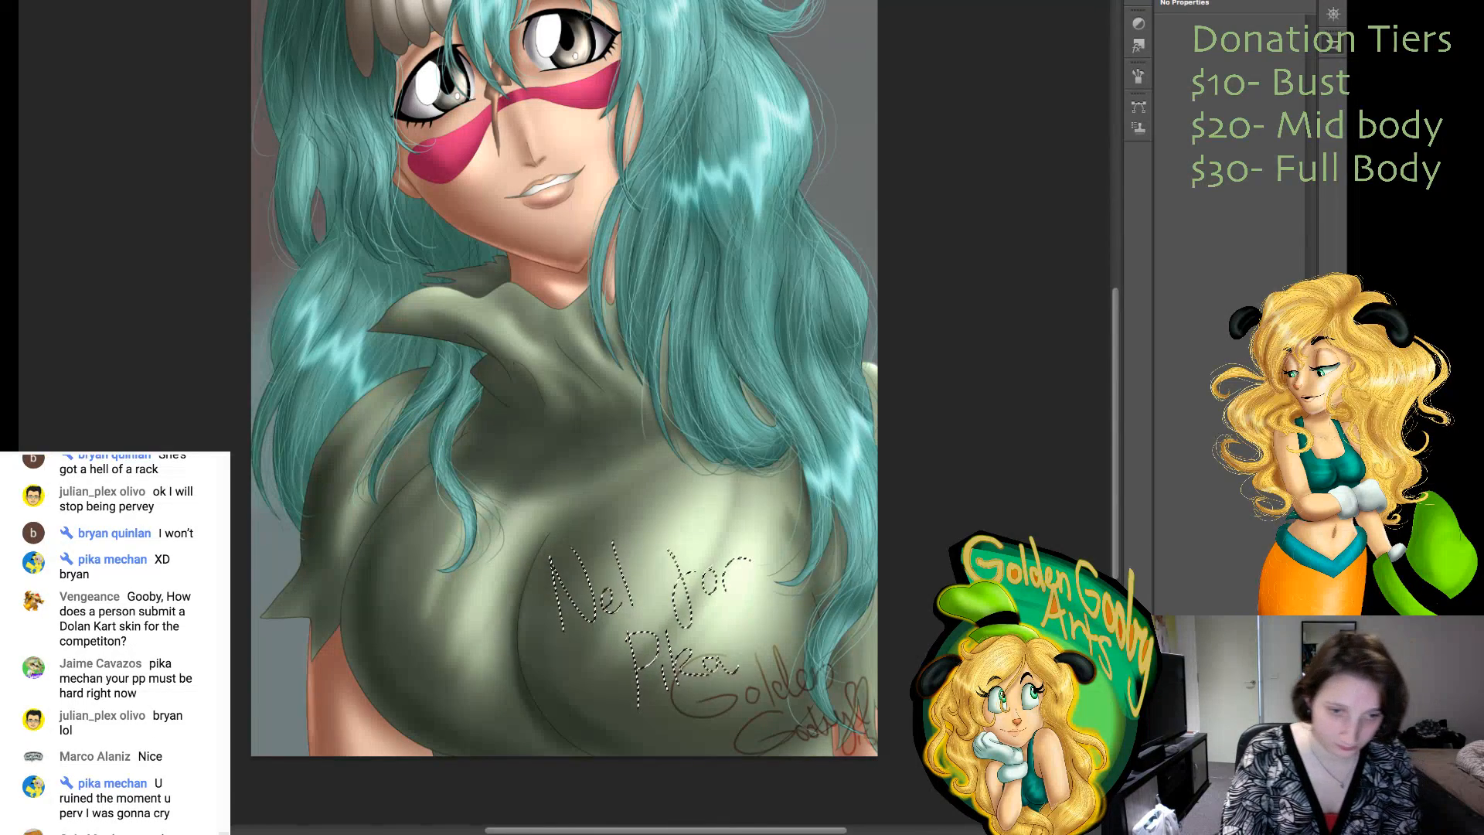
pyautogui.hotkey('ctrl', 'd')
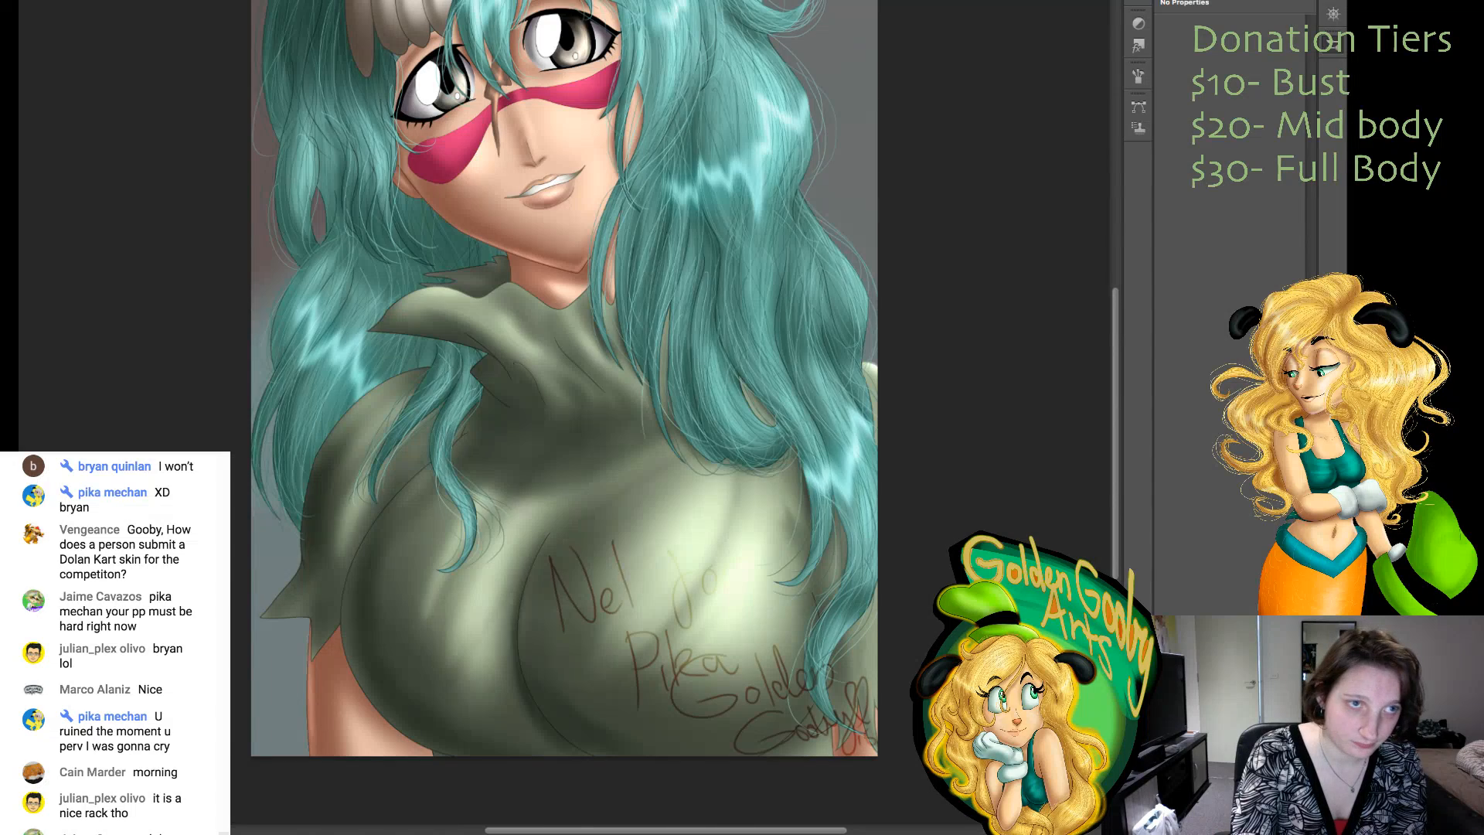
pyautogui.hotkey('ctrl', 'z')
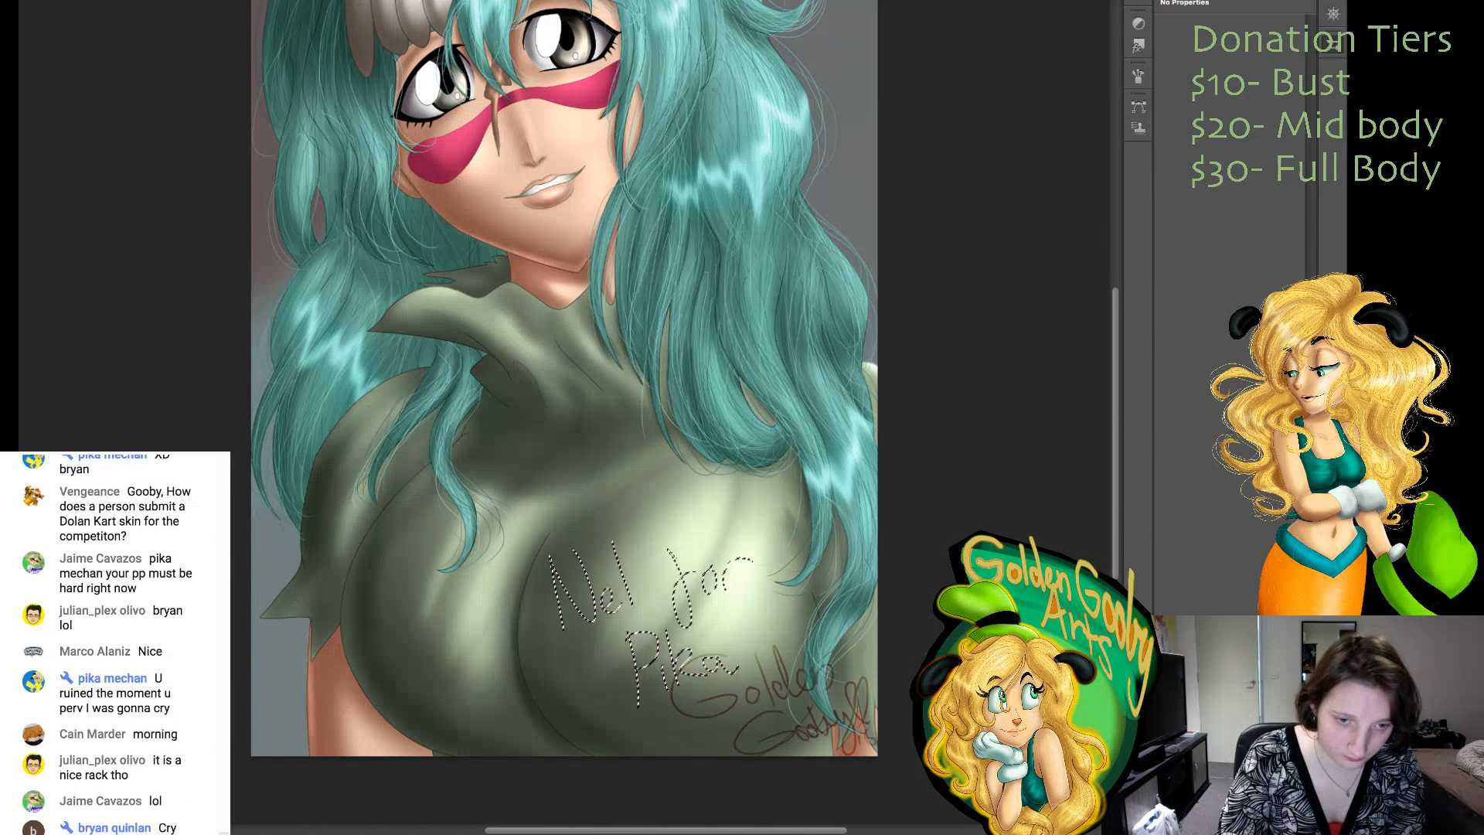
pyautogui.moveTo(650, 619); pyautogui.dragTo(603, 599)
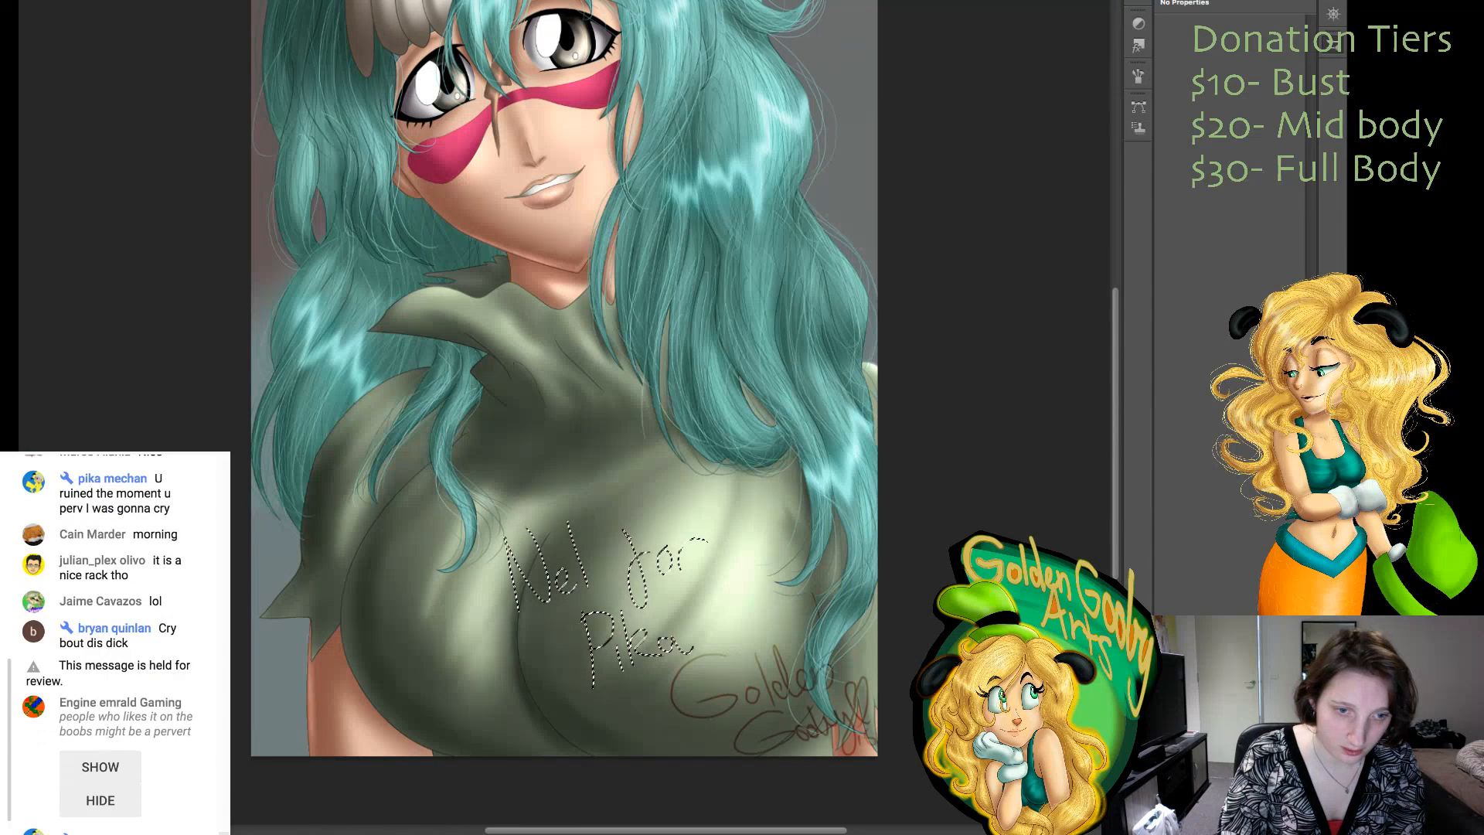
pyautogui.hotkey('ctrl', 'd')
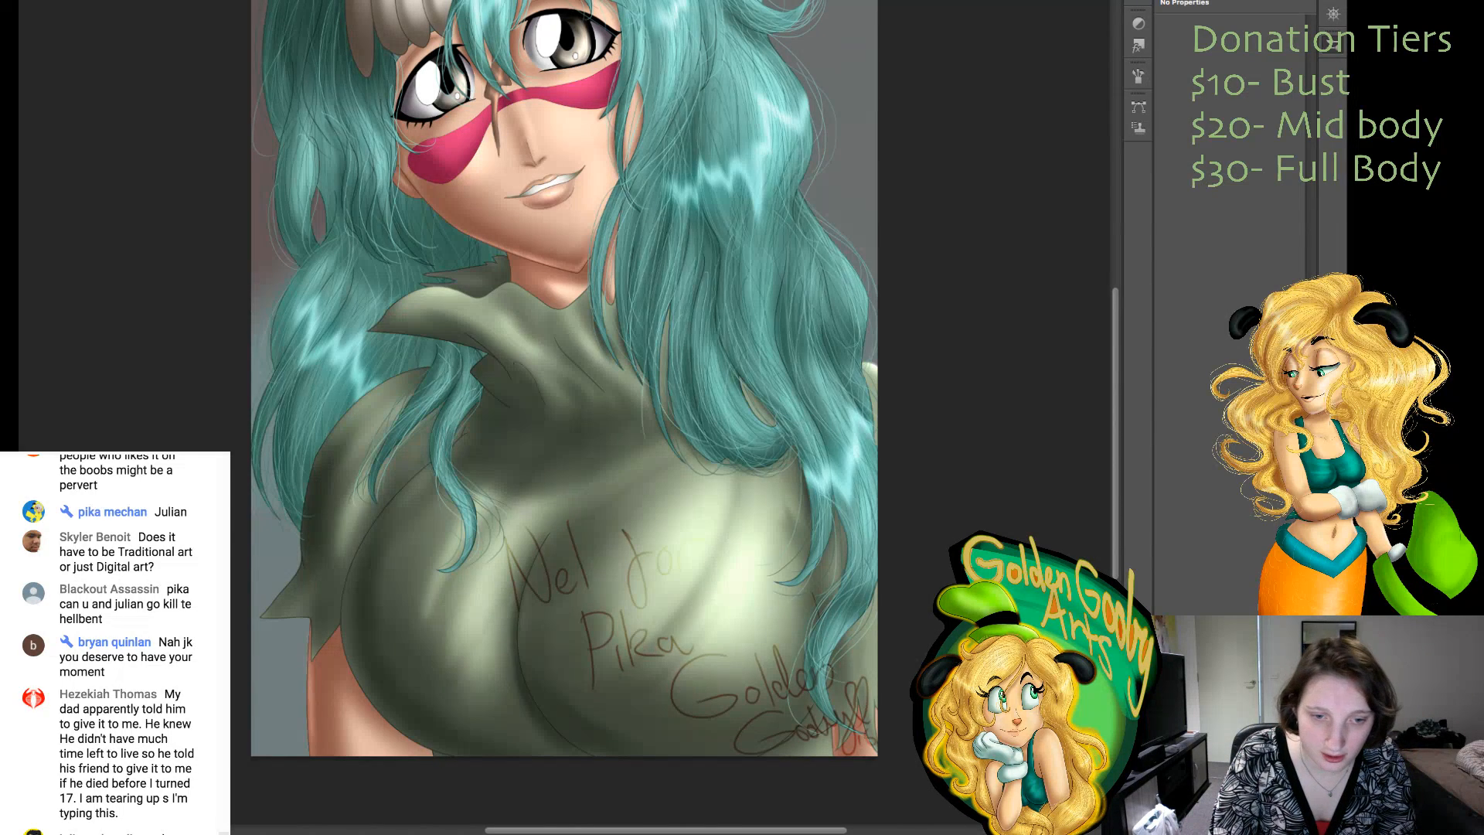
pyautogui.press('super+j')
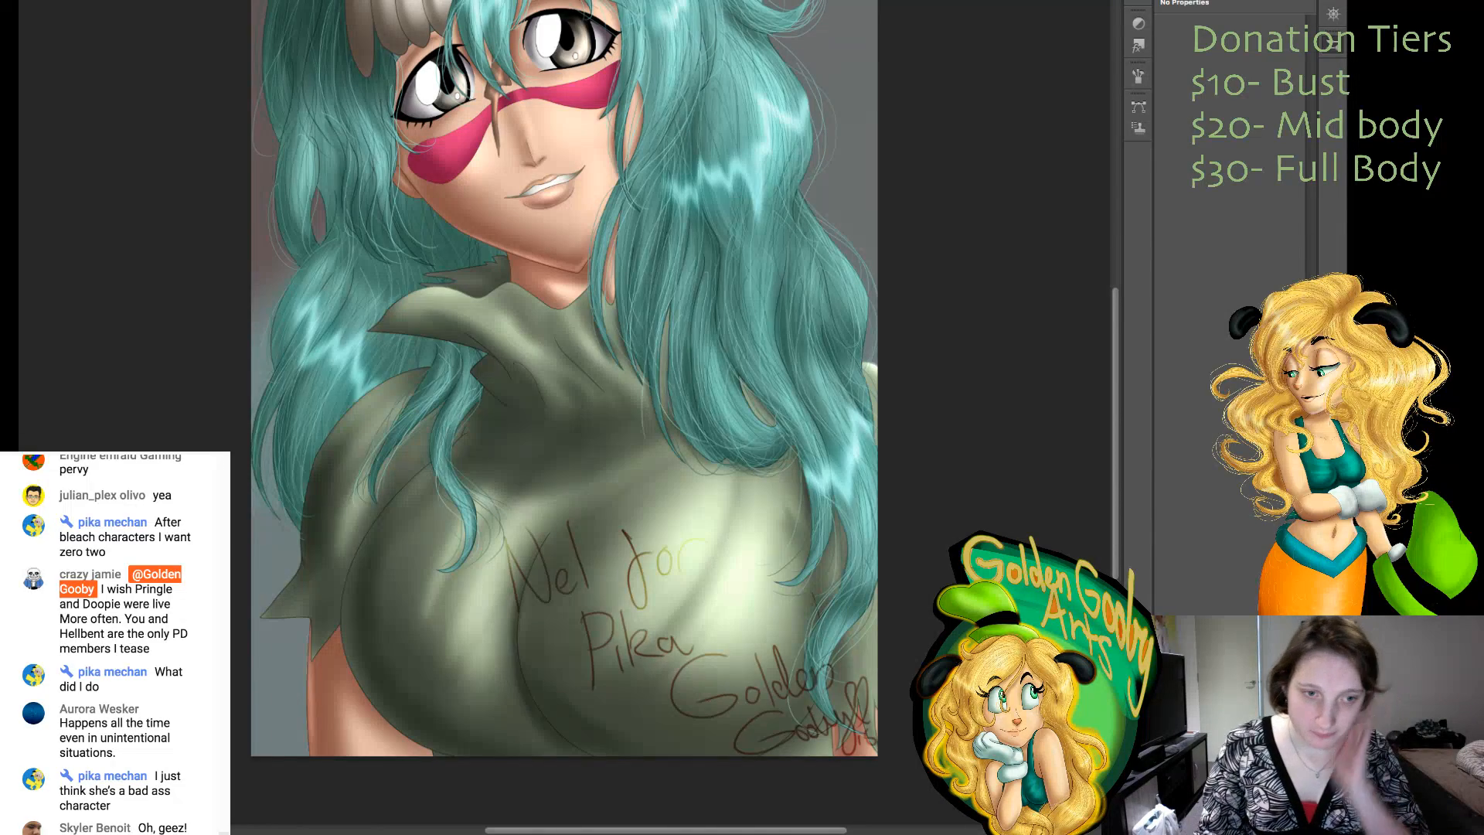
# - Check the signed portrait as a whole, view the open drawing of the tentacle-haired character, and return to the portrait
pyautogui.hotkey('ctrl', '0')
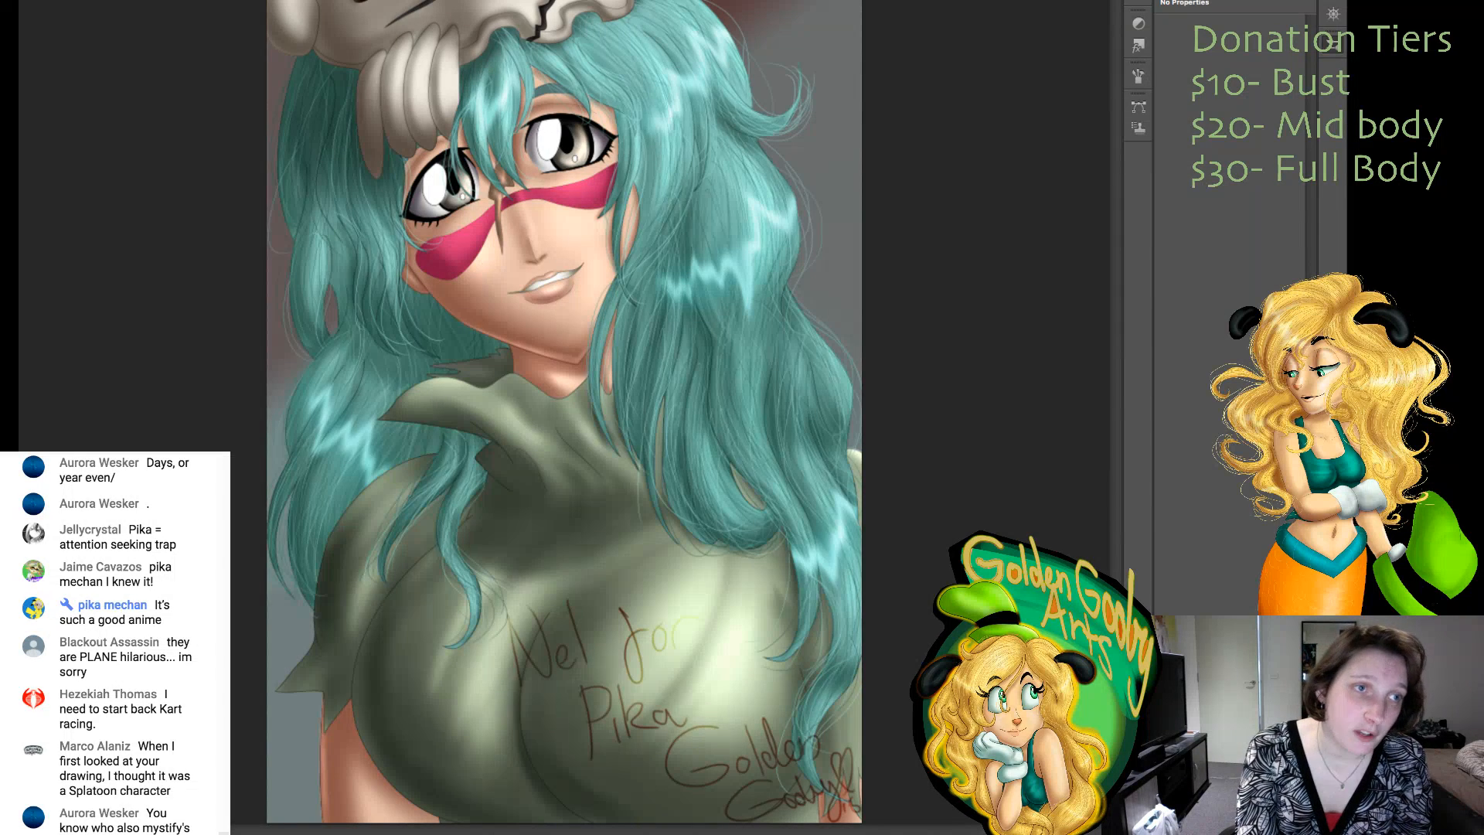
pyautogui.hotkey('ctrl', 'Tab')
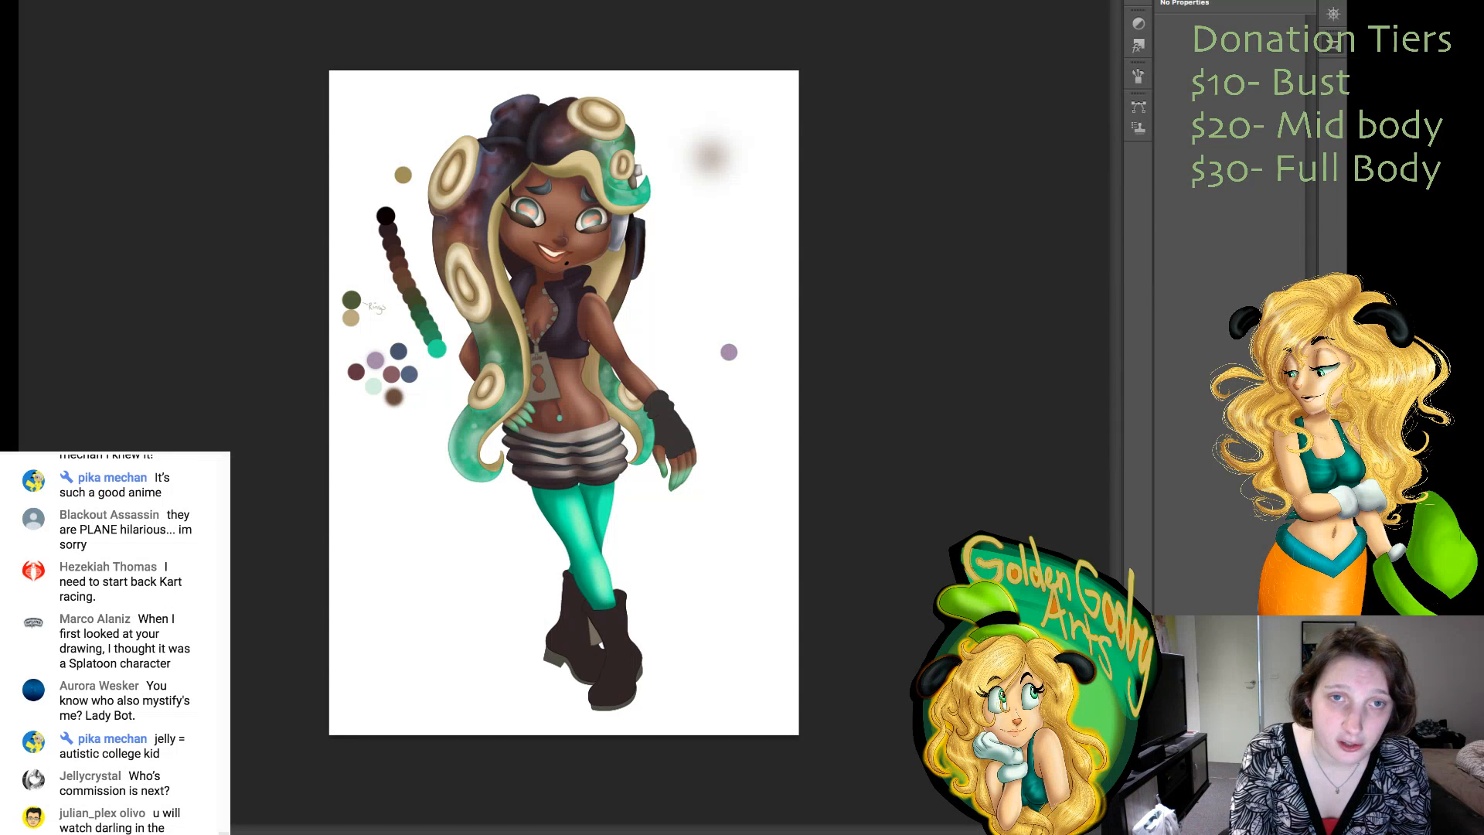
pyautogui.hotkey('ctrl', 'Tab')
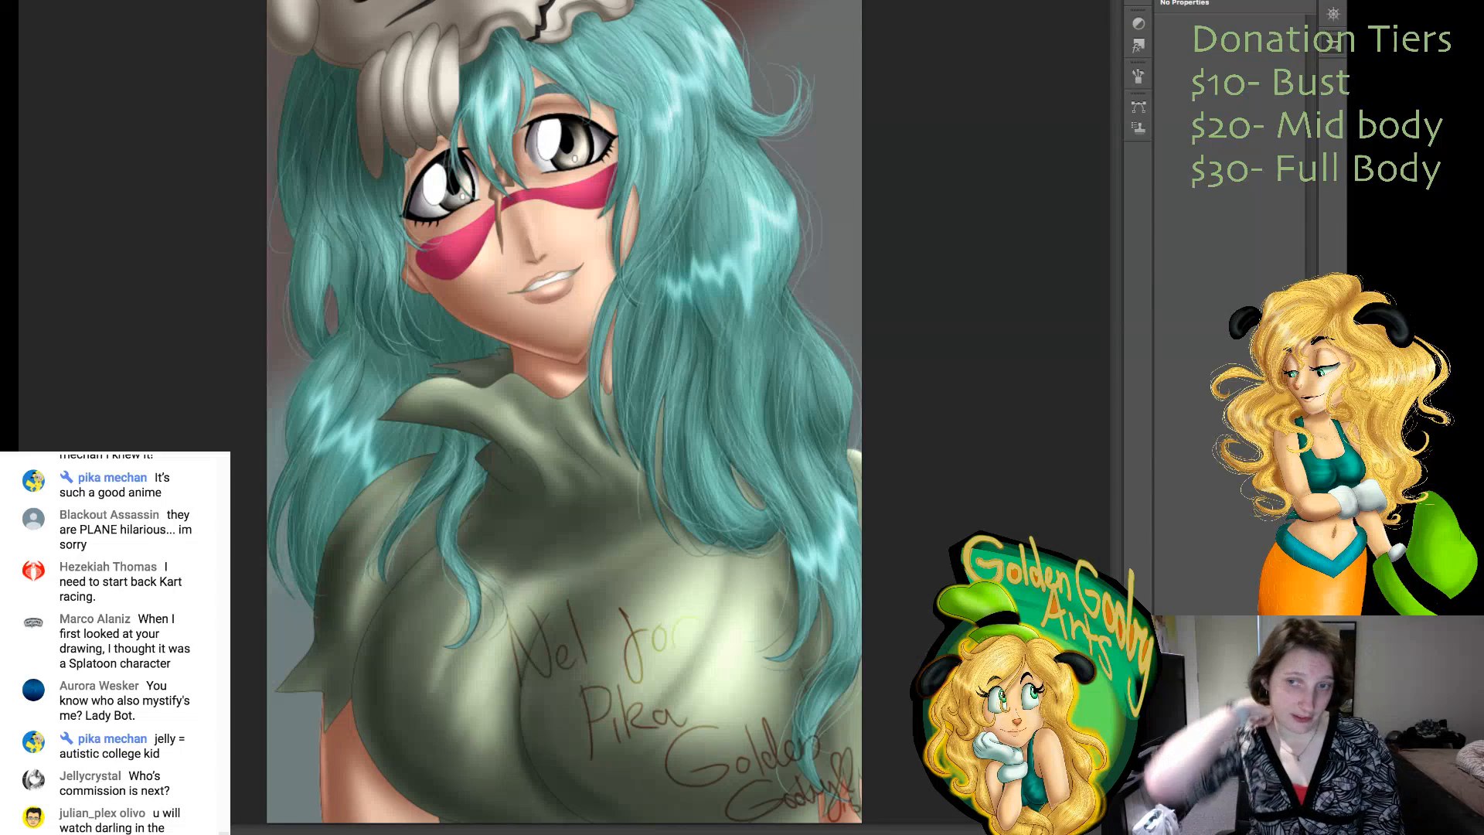